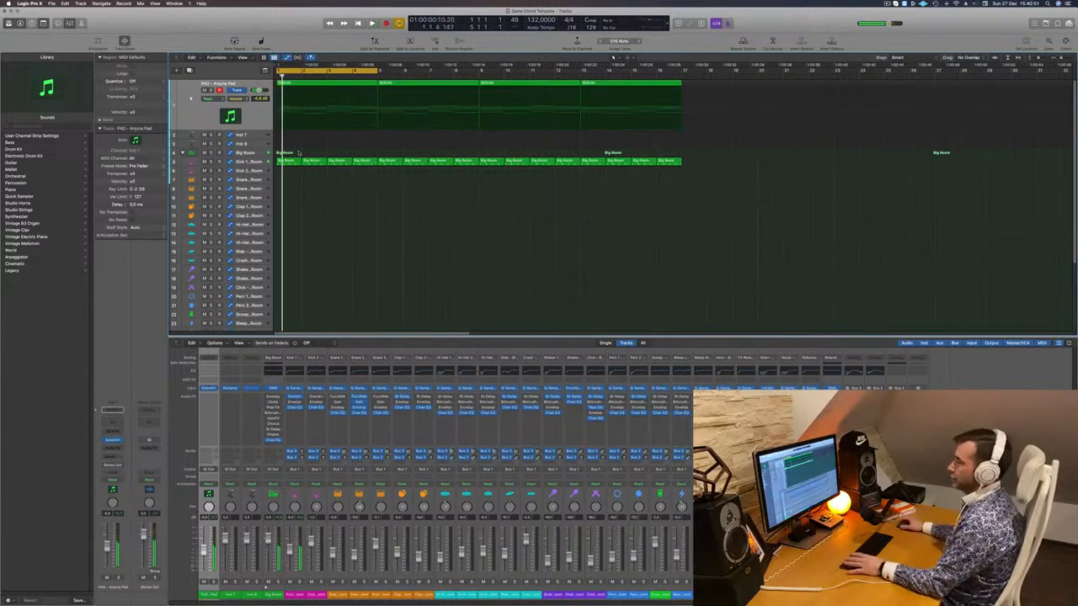
# - Enlarge the PAD track, then copy the kick's Big Room region onto Snare and repeat it through bar 16
pyautogui.moveTo(294, 145); pyautogui.dragTo(304, 154)
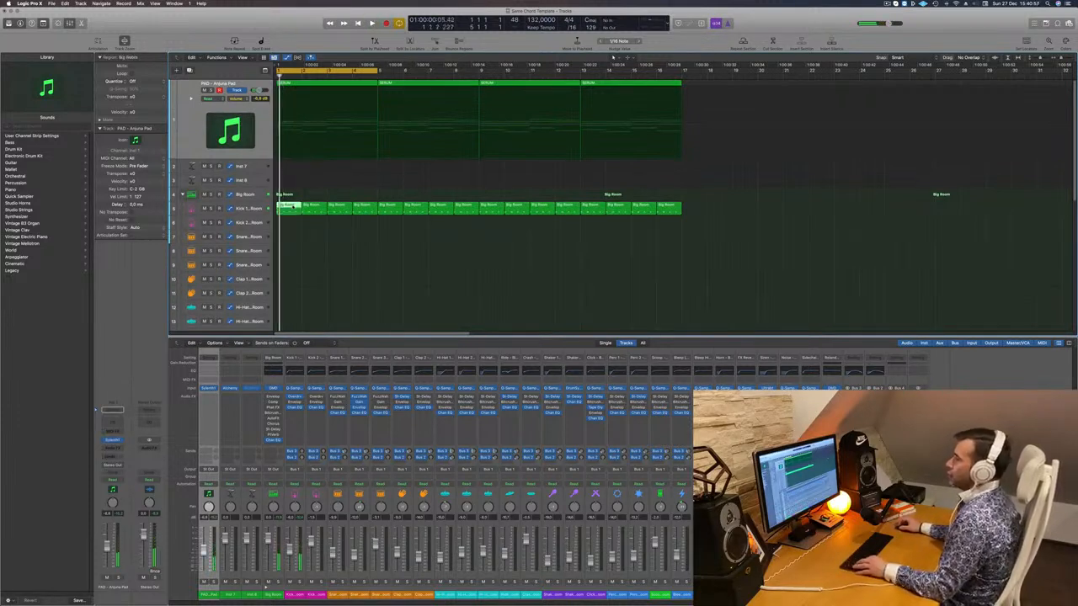
pyautogui.moveTo(288, 205); pyautogui.dragTo(289, 236)
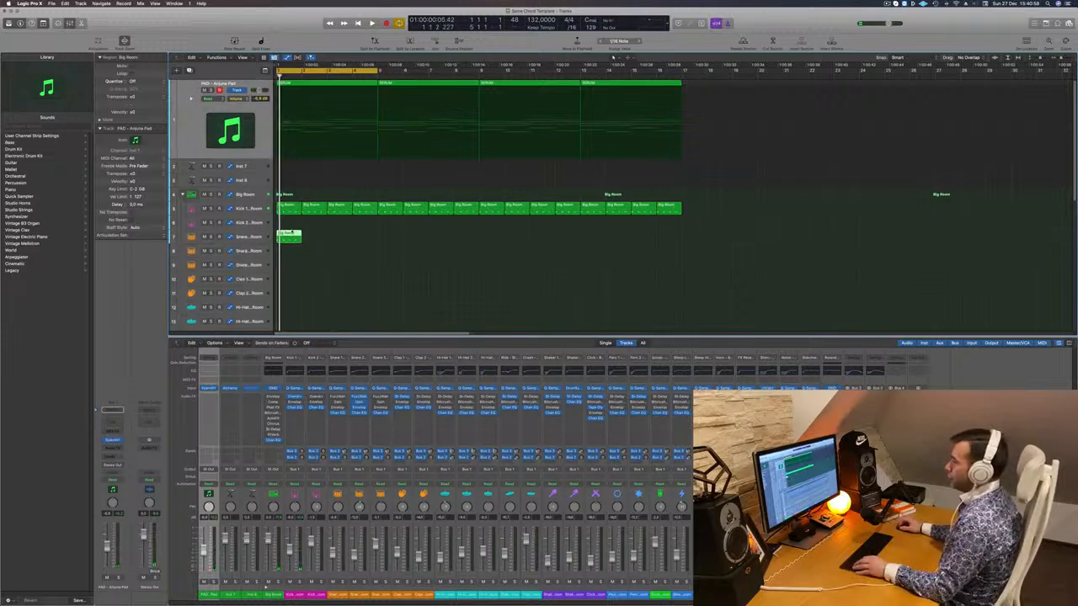
pyautogui.press('p')
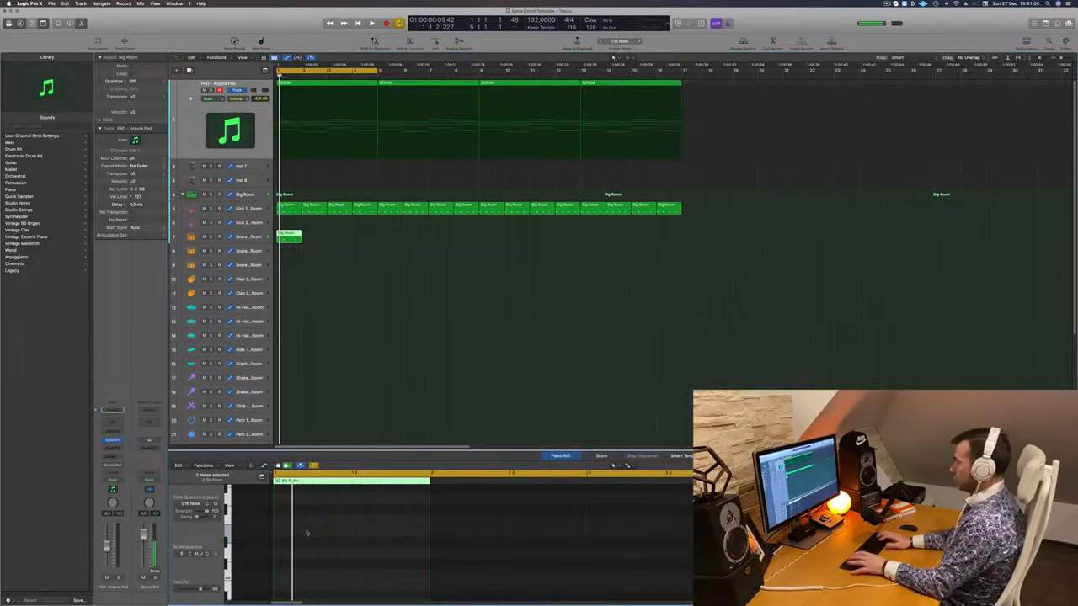
pyautogui.press('space')
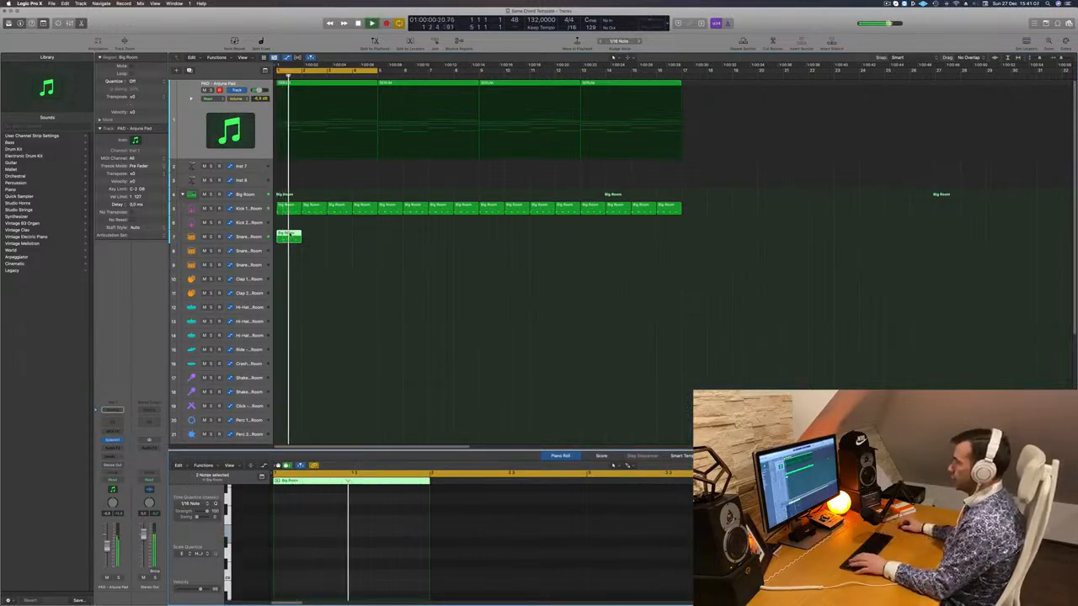
pyautogui.press('space')
pyautogui.moveTo(291, 237); pyautogui.dragTo(393, 238)
pyautogui.moveTo(249, 245); pyautogui.dragTo(502, 242)
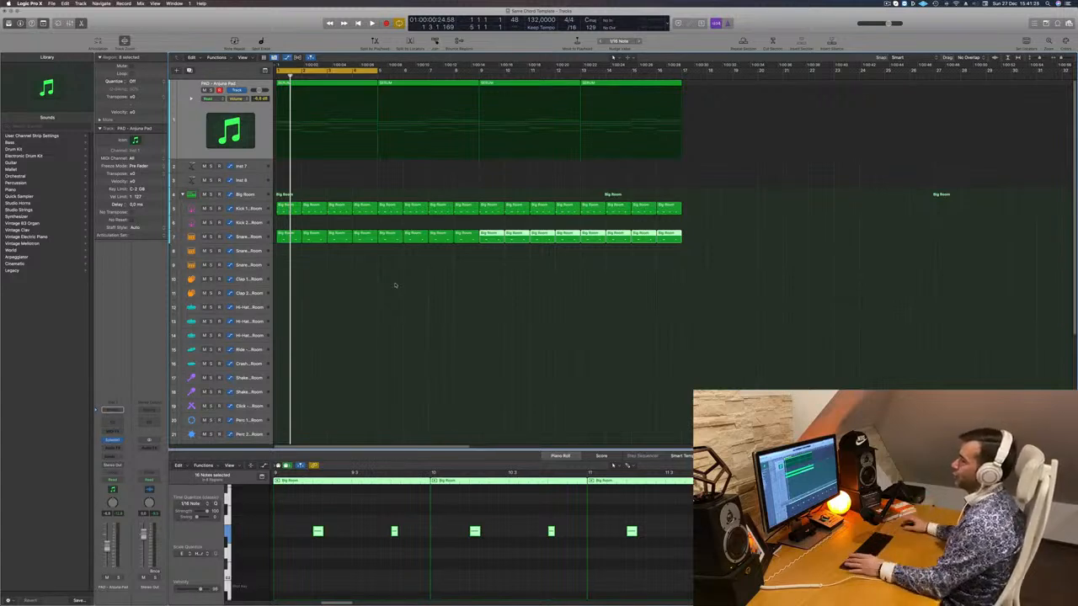
# - Copy the kick region onto the Hi-Hat track at bar 1 and select its four notes
pyautogui.click(290, 209)
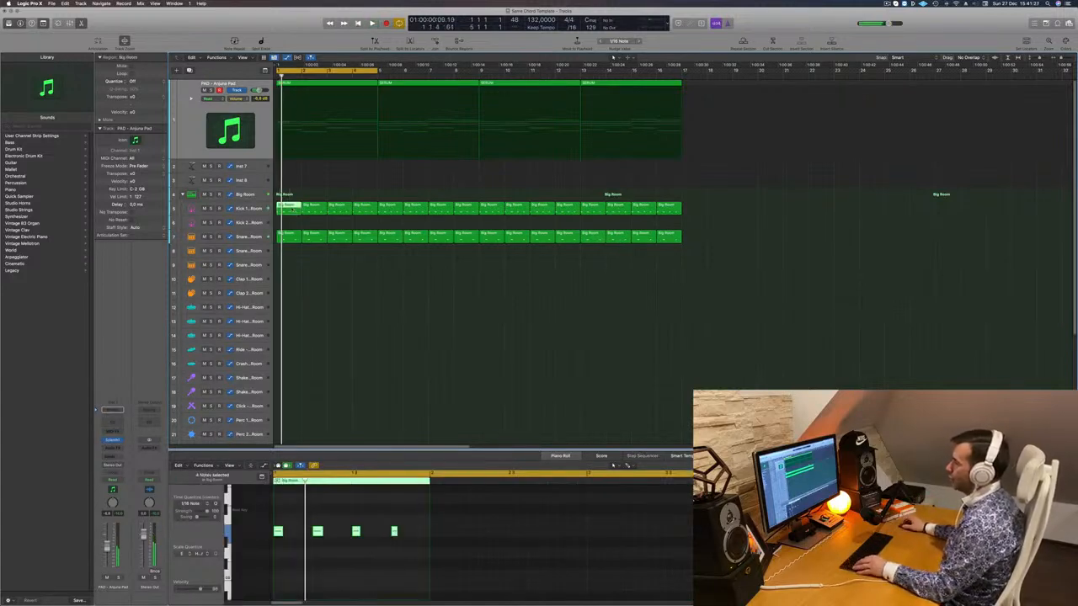
pyautogui.moveTo(290, 209); pyautogui.dragTo(290, 306)
pyautogui.moveTo(404, 520); pyautogui.dragTo(263, 539)
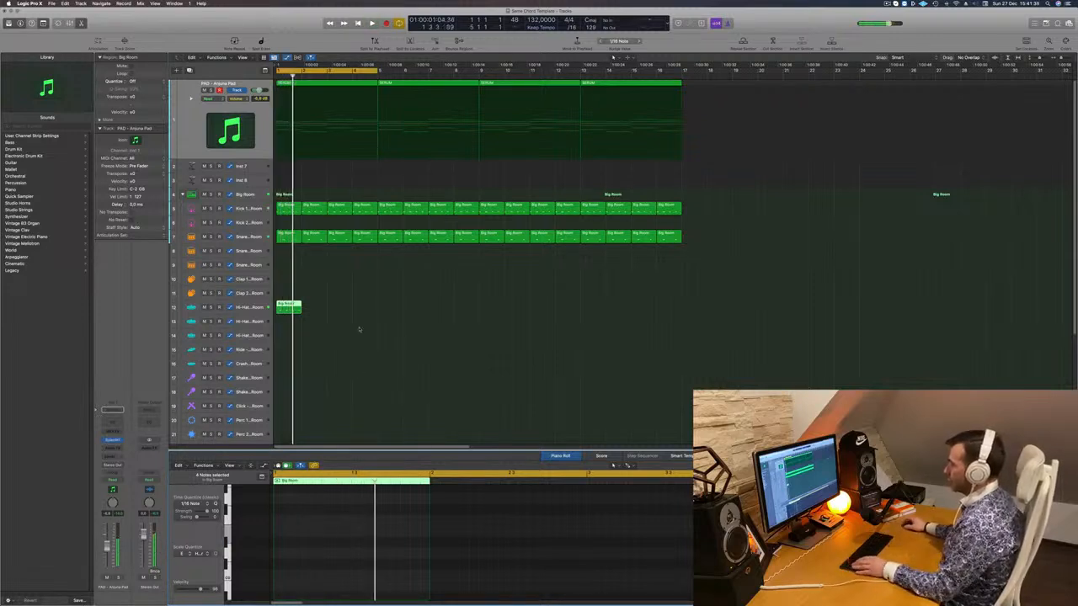
# - Move the Hi-Hat copy down onto the Hi-Hat 2 track and check its regions through bar 16
pyautogui.moveTo(291, 308); pyautogui.dragTo(409, 327)
pyautogui.moveTo(329, 319); pyautogui.dragTo(501, 325)
pyautogui.click(392, 299)
pyautogui.press('space')
# - Copy the selected Hi-Hat 2 regions down onto track 22
pyautogui.click(238, 320)
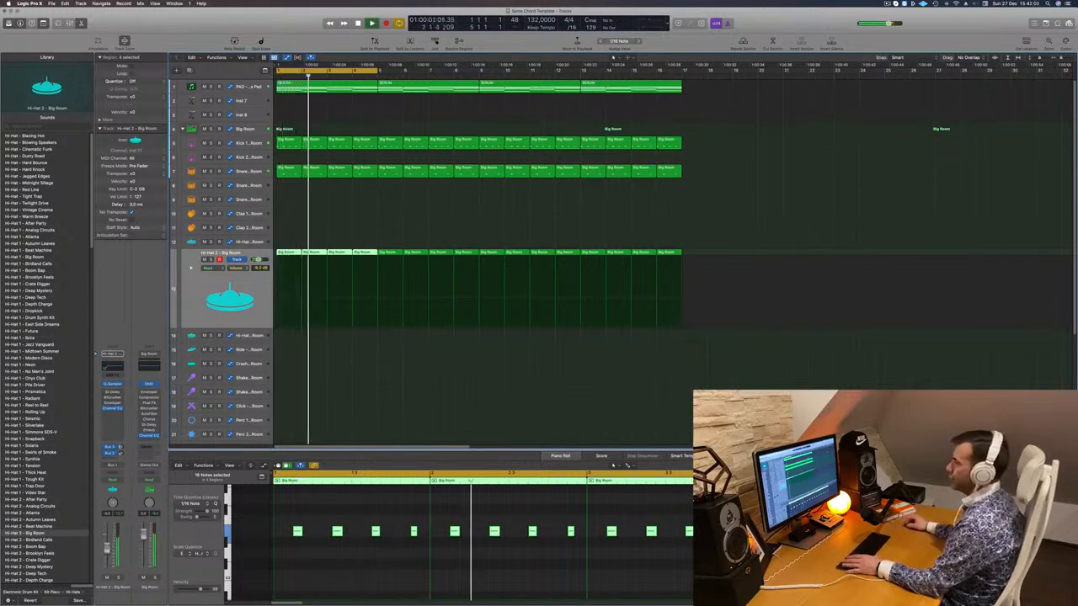
pyautogui.scroll(-6, 316, 377)
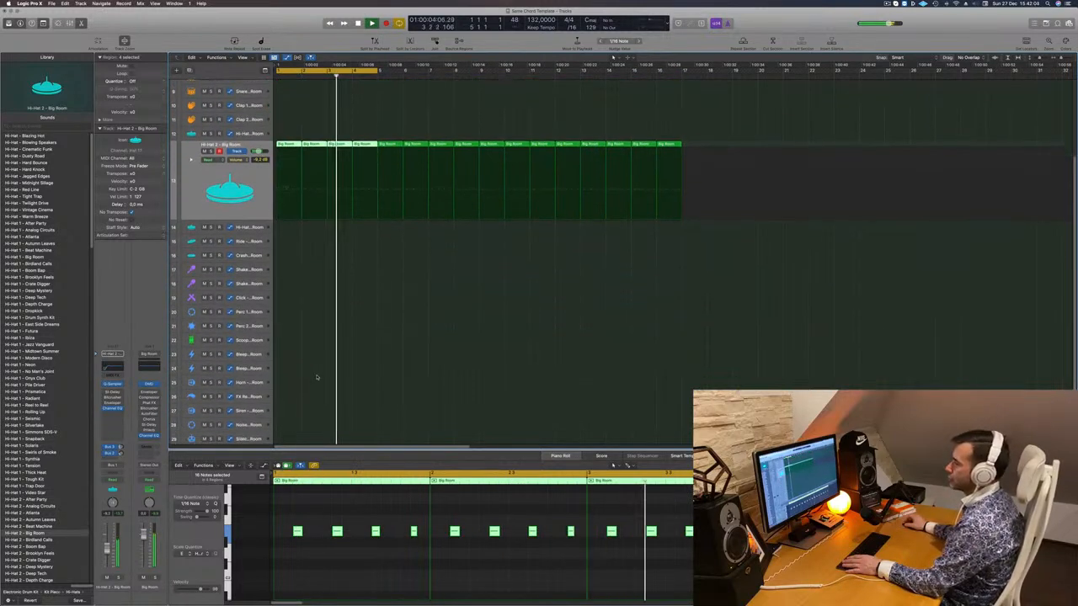
pyautogui.scroll(-1, 306, 343)
pyautogui.press('space')
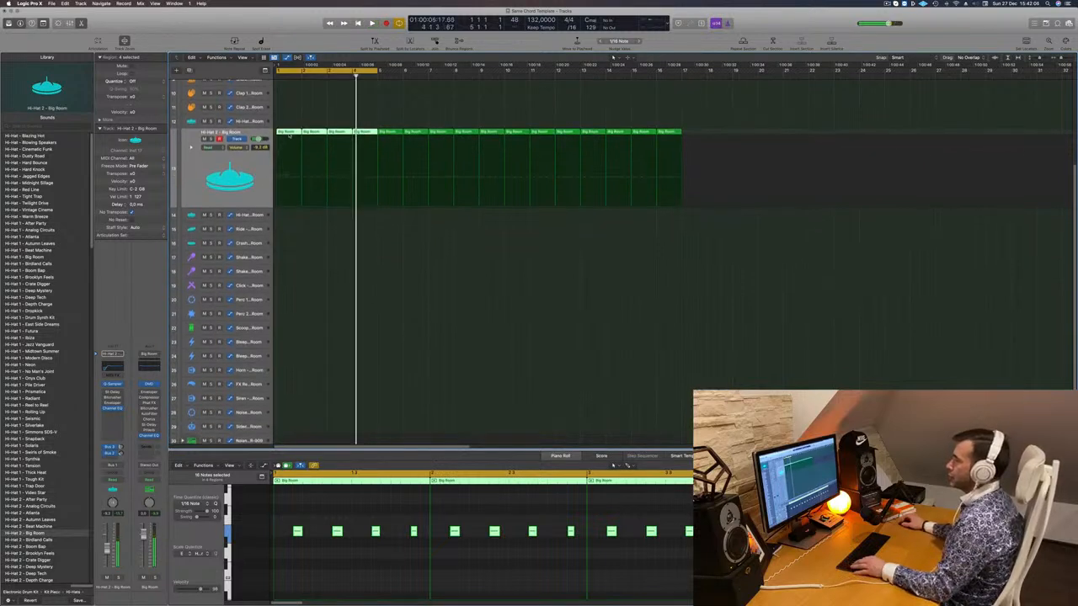
pyautogui.moveTo(288, 136); pyautogui.dragTo(287, 328)
pyautogui.moveTo(289, 526); pyautogui.dragTo(389, 539)
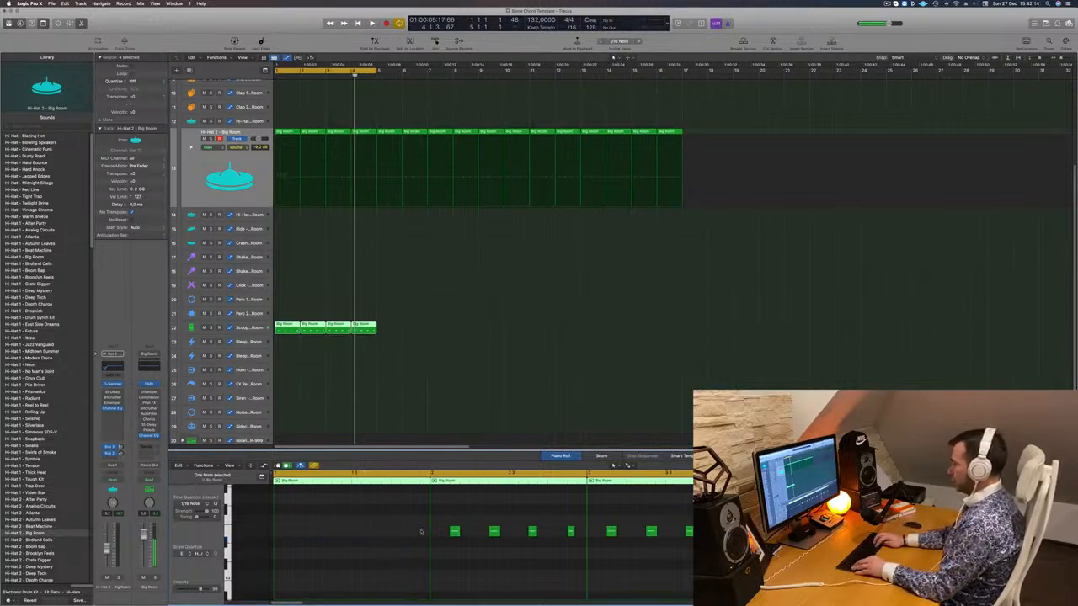
# - Delete three of track 22's regions, keeping only the first
pyautogui.press('Return')
pyautogui.press('space')
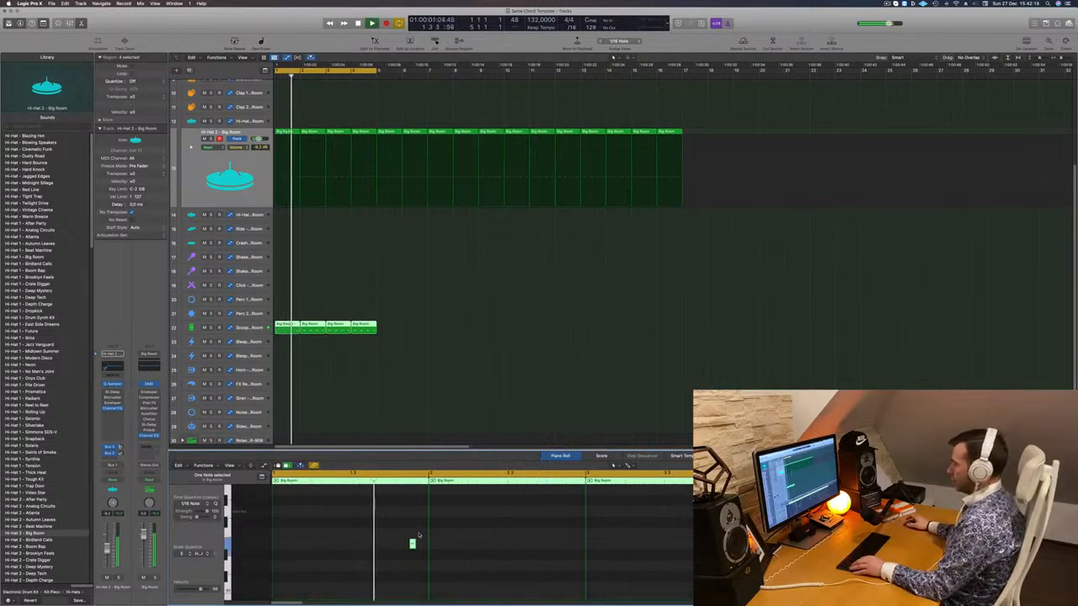
pyautogui.press('Return')
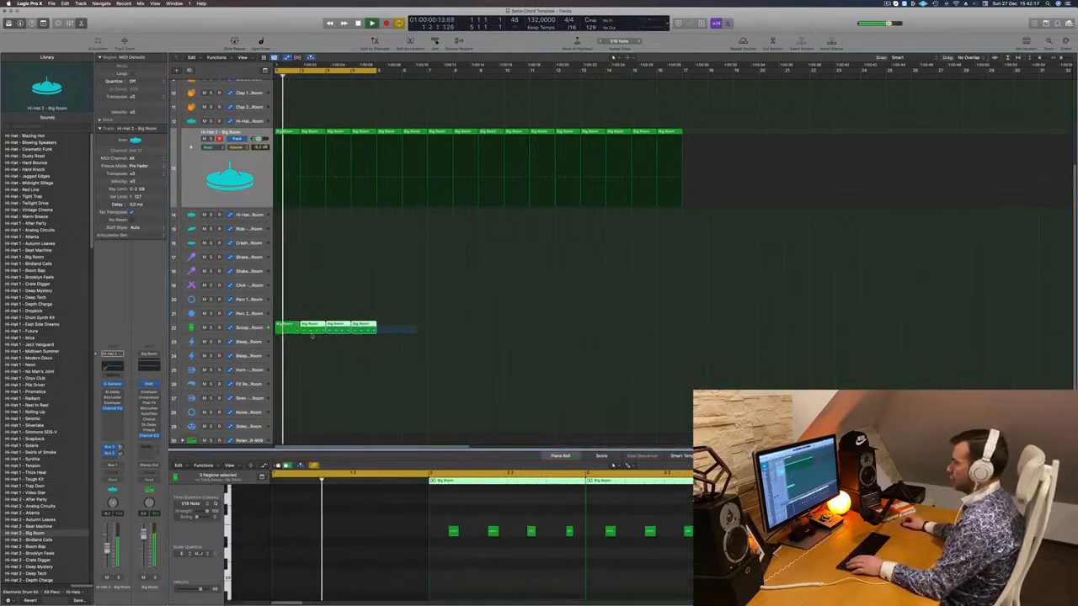
pyautogui.click(316, 332)
pyautogui.press('Delete')
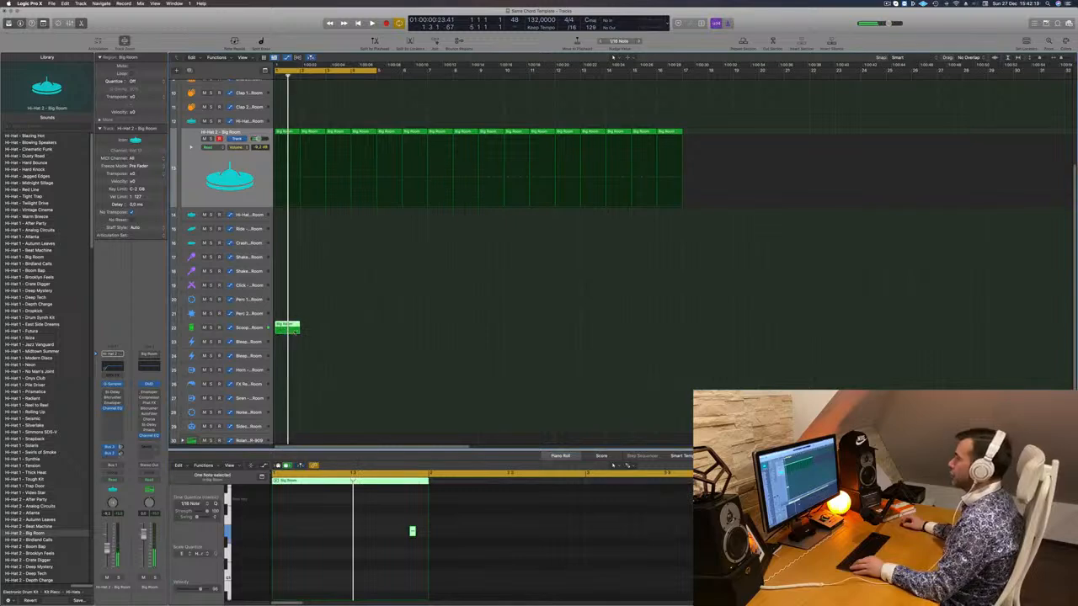
# - Copy the remaining region repeatedly so track 22 fills through bar 16, then play it back
pyautogui.moveTo(286, 330); pyautogui.dragTo(402, 336)
pyautogui.moveTo(316, 328); pyautogui.dragTo(523, 331)
pyautogui.press('space')
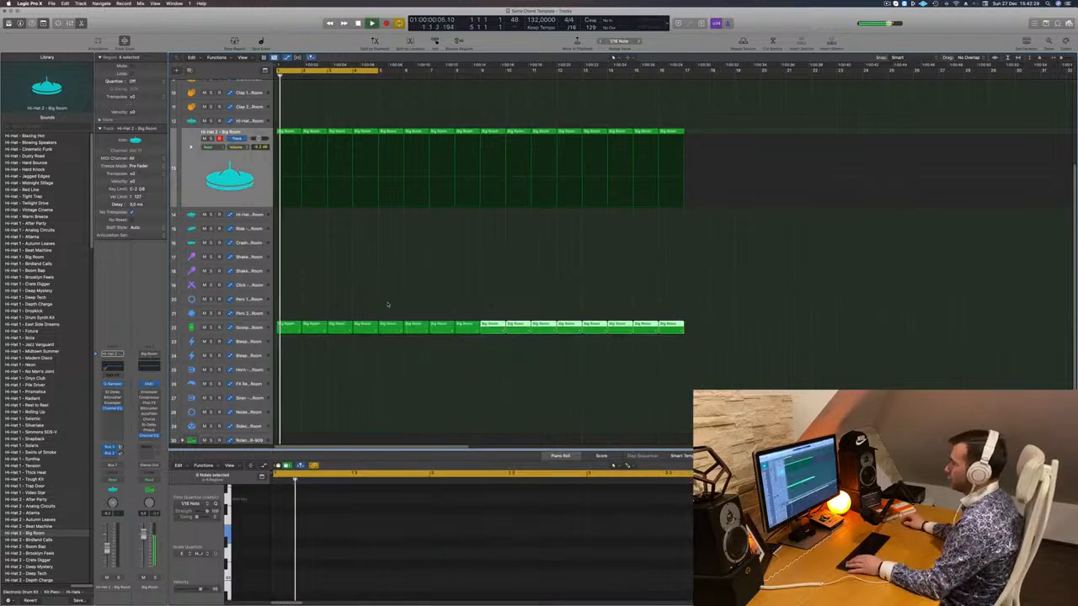
pyautogui.scroll(5, 388, 306)
pyautogui.scroll(2, 354, 244)
pyautogui.scroll(-4, 338, 189)
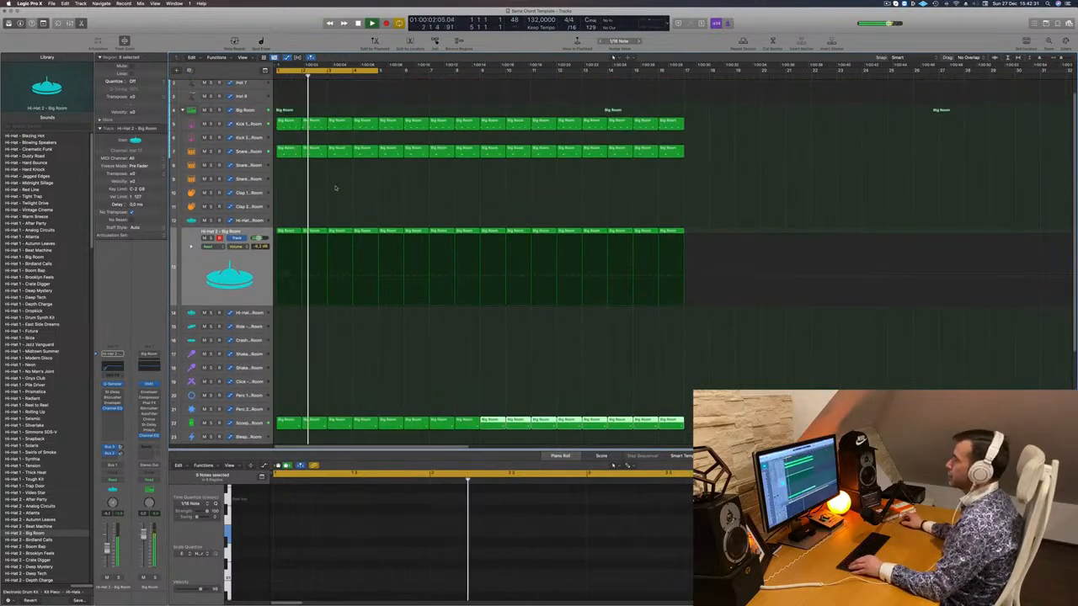
pyautogui.scroll(1, 339, 126)
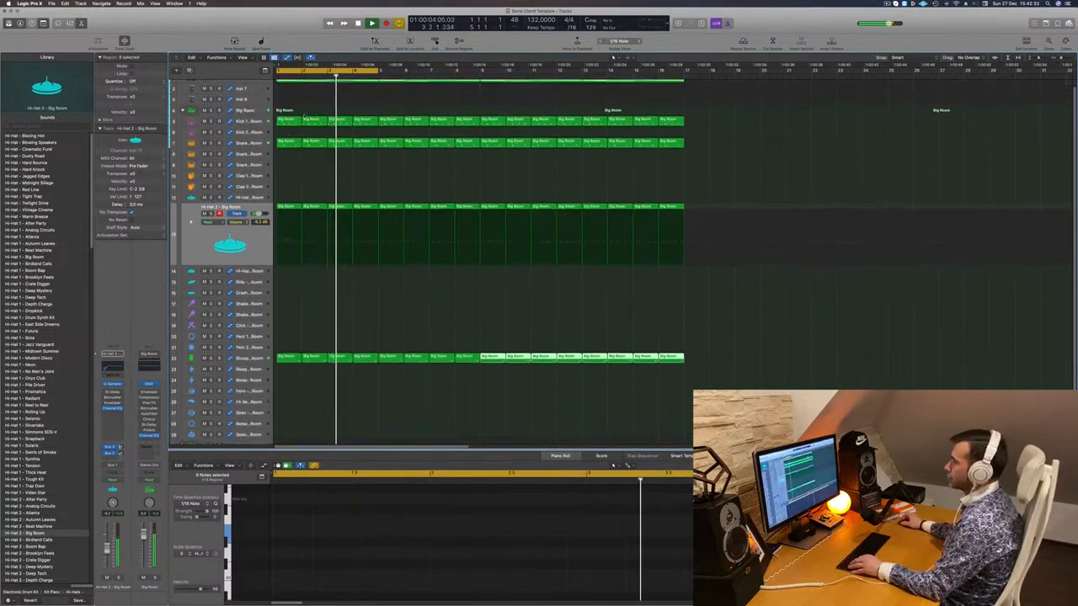
pyautogui.scroll(2, 335, 123)
# - Insert a Compressor on the PAD – Arjuna Pad channel with its side chain fed from Inst 8
pyautogui.click(249, 85)
pyautogui.press('space')
pyautogui.press('space')
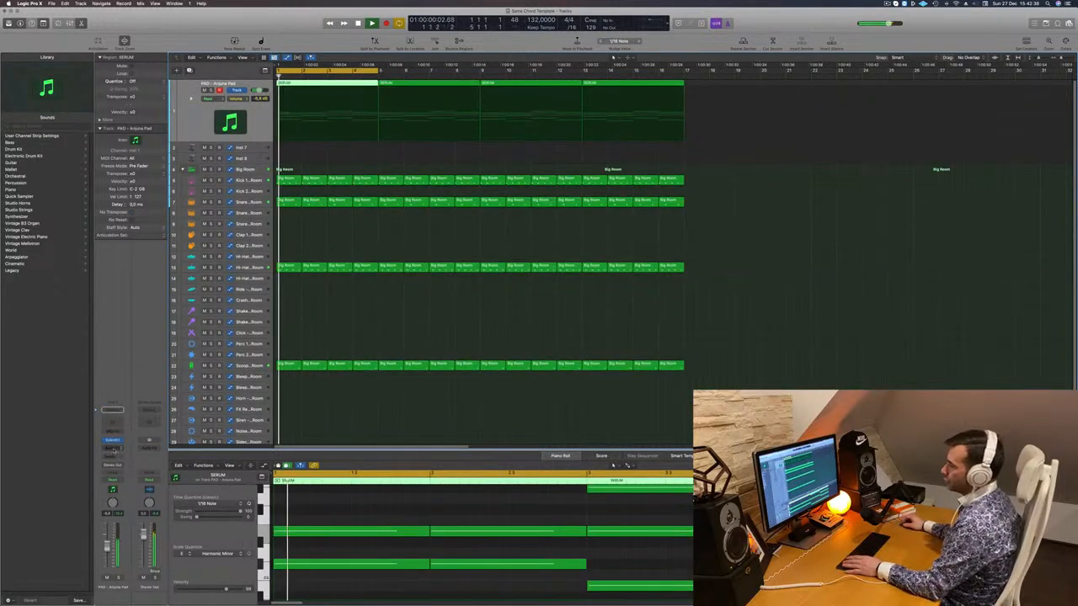
pyautogui.click(115, 450)
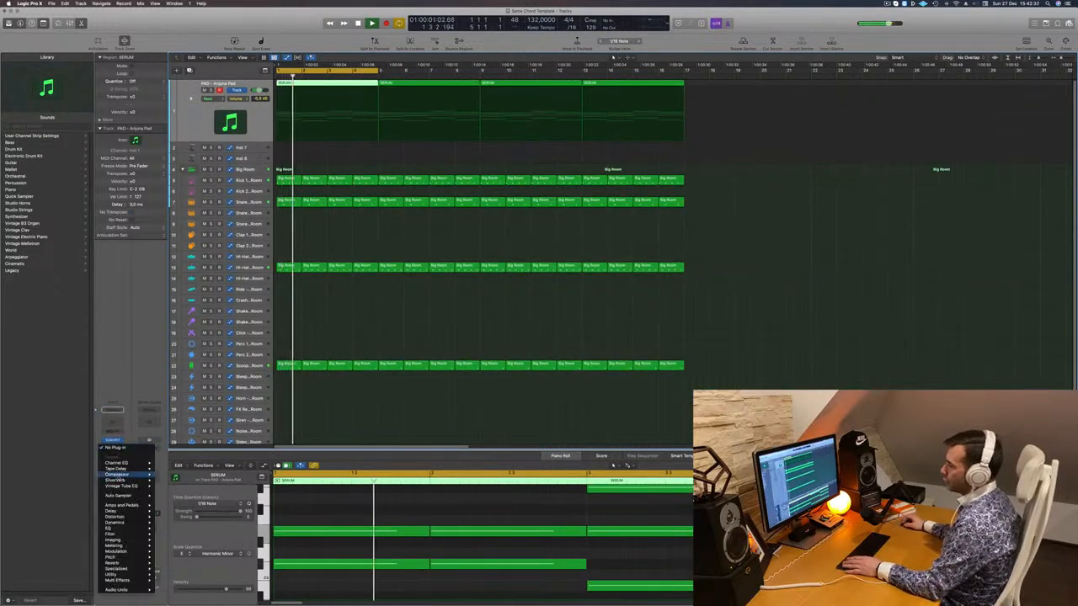
pyautogui.click(169, 475)
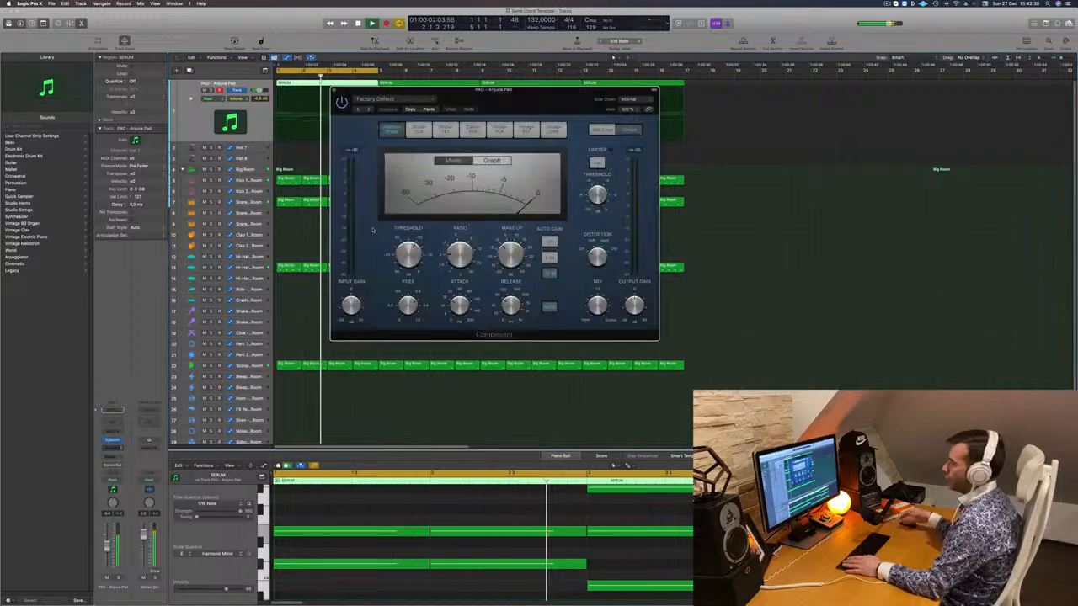
pyautogui.press('space')
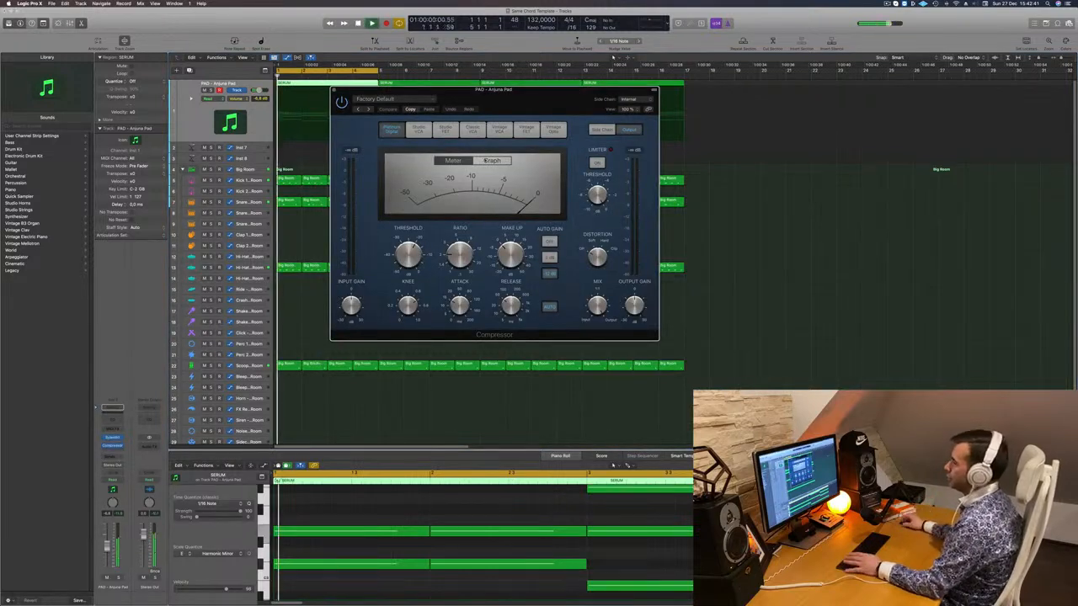
pyautogui.moveTo(633, 118)
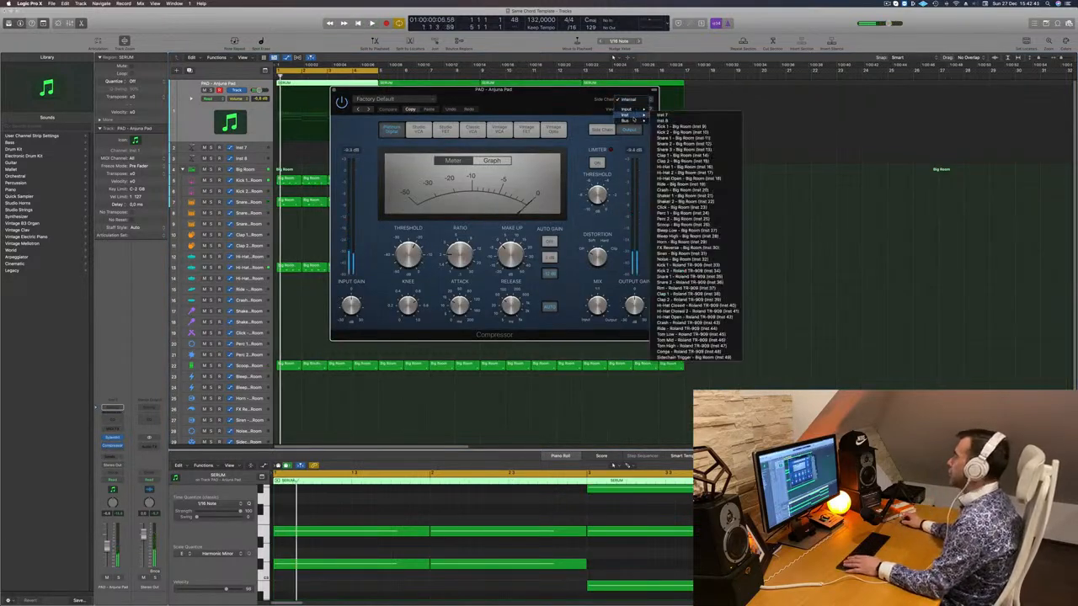
pyautogui.click(682, 126)
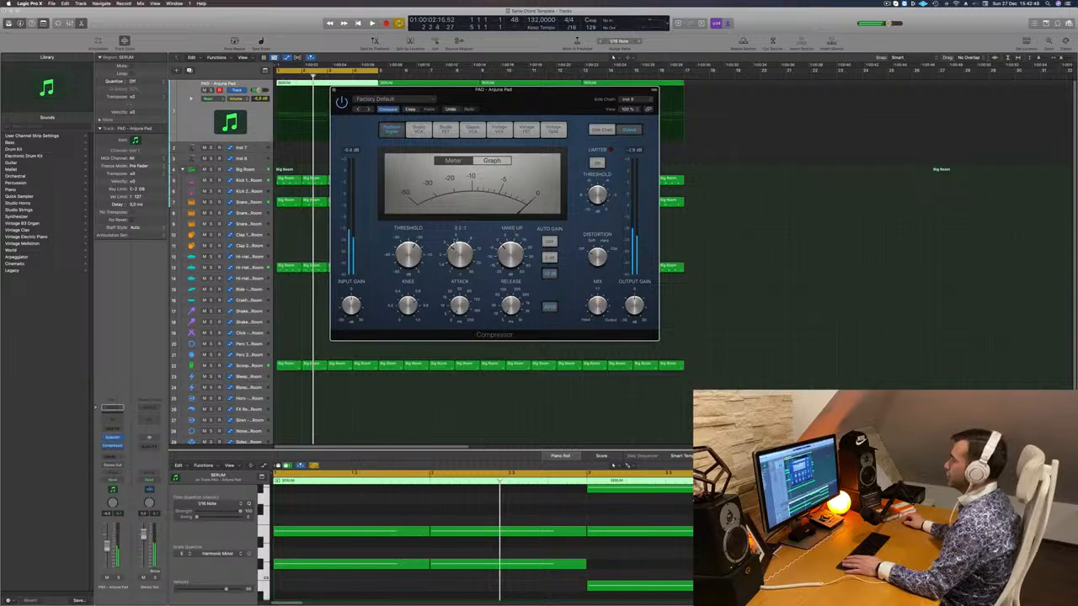
pyautogui.press('space')
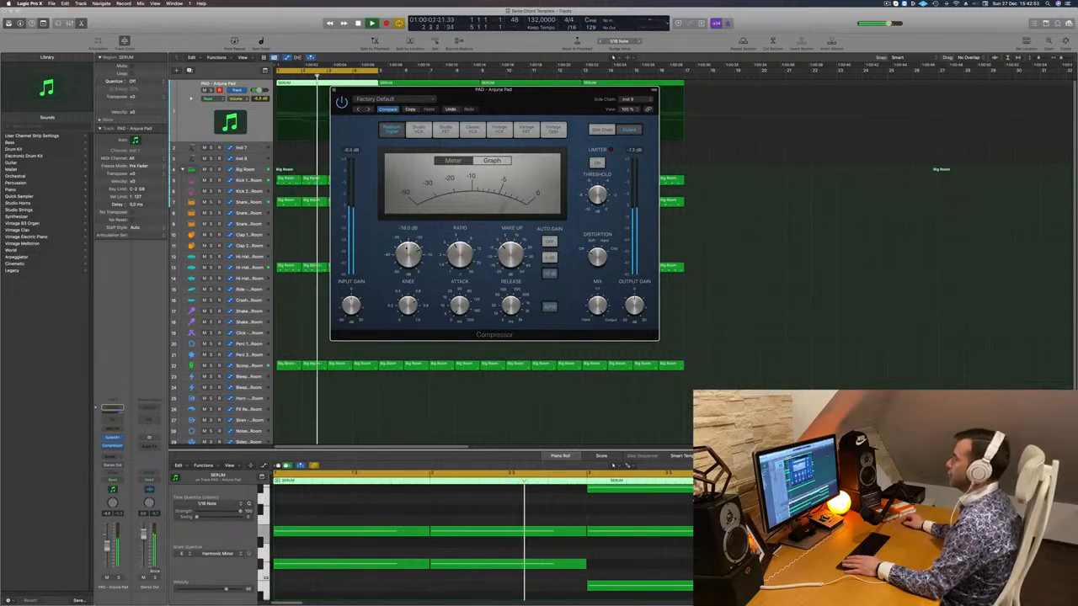
pyautogui.moveTo(388, 87); pyautogui.dragTo(404, 86)
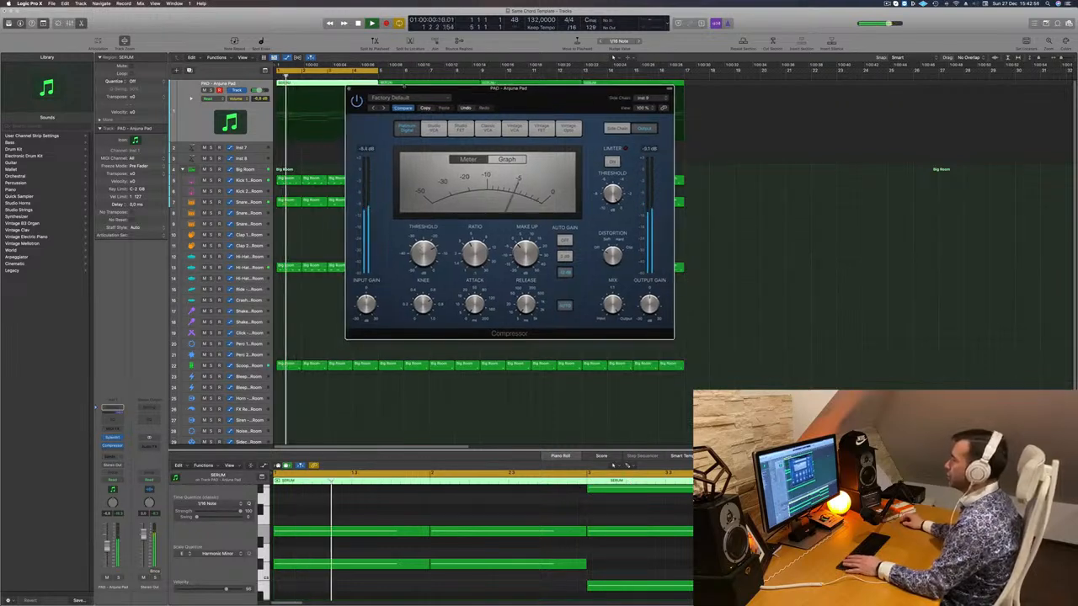
pyautogui.click(348, 89)
pyautogui.press('Return')
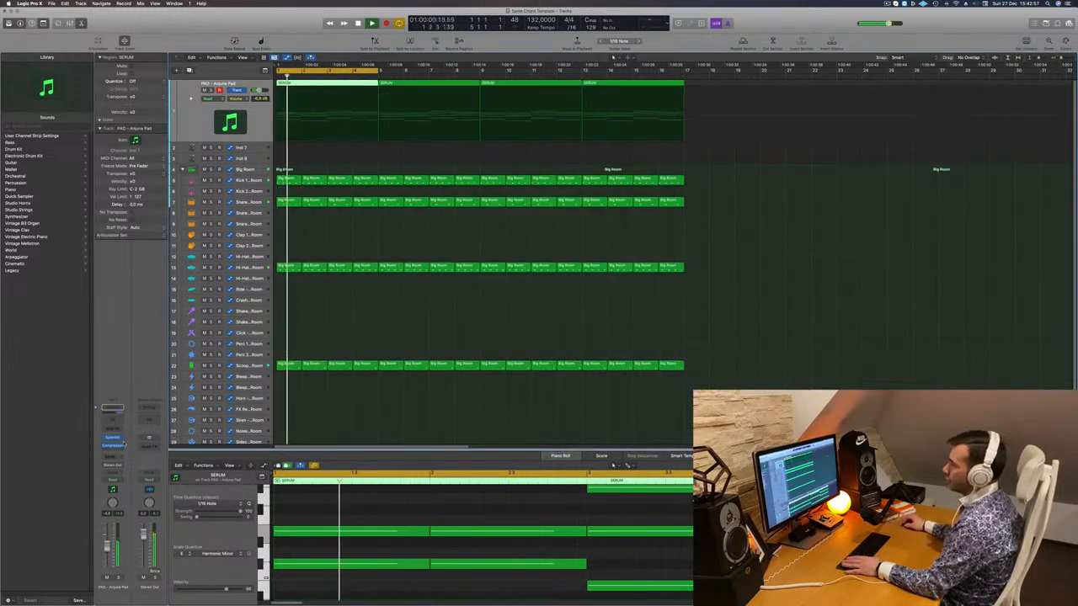
# - Send the PAD channel to a bus, creating the aux return
pyautogui.press('Return')
pyautogui.click(112, 463)
pyautogui.moveTo(126, 465)
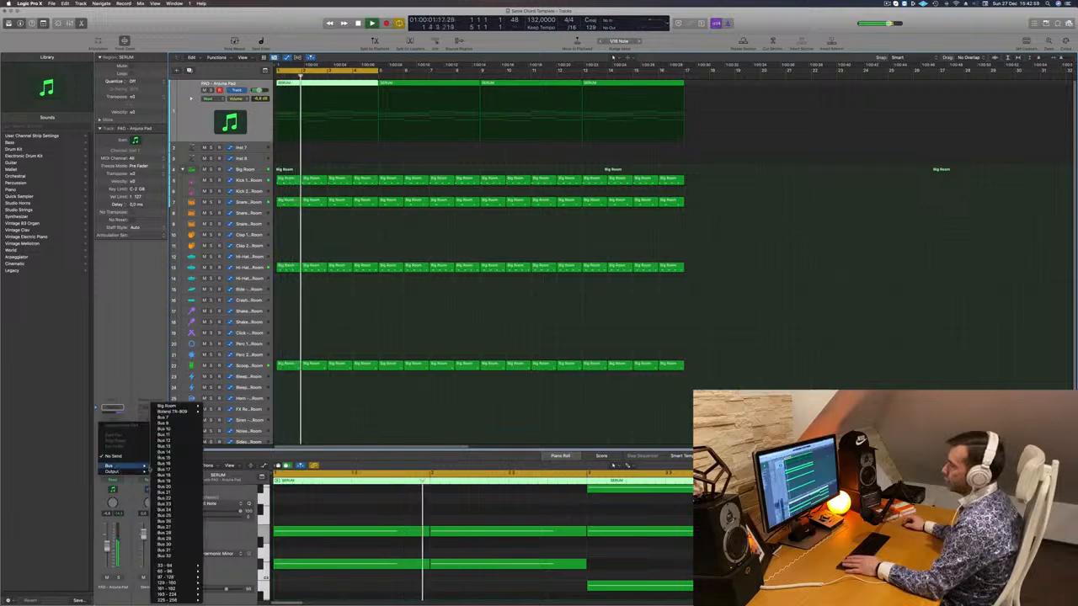
pyautogui.click(172, 424)
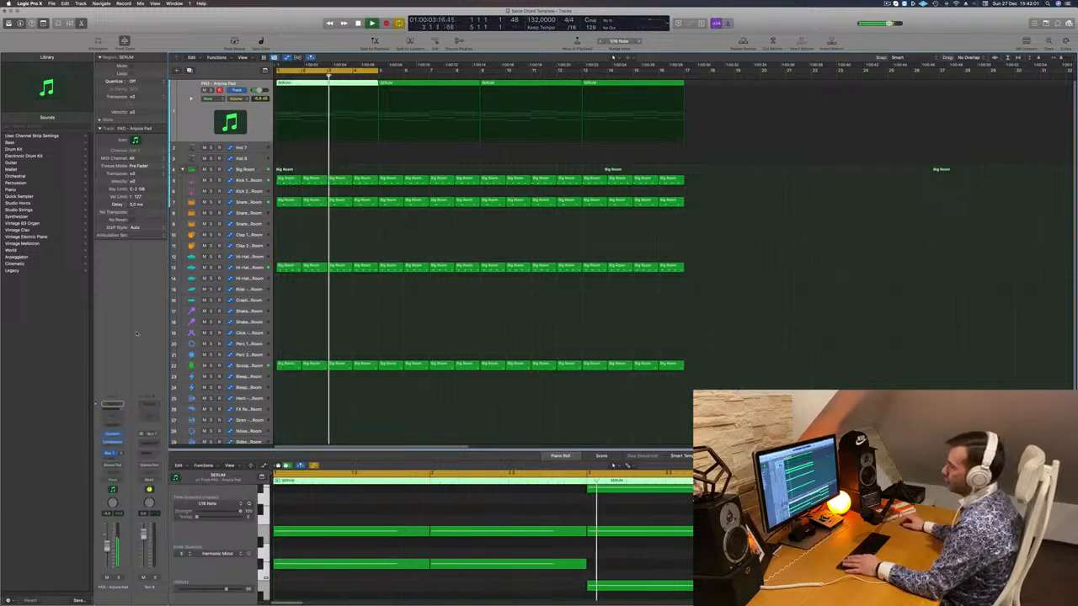
# - Add SilverVerb to the aux channel and load its grandiose preset
pyautogui.click(147, 434)
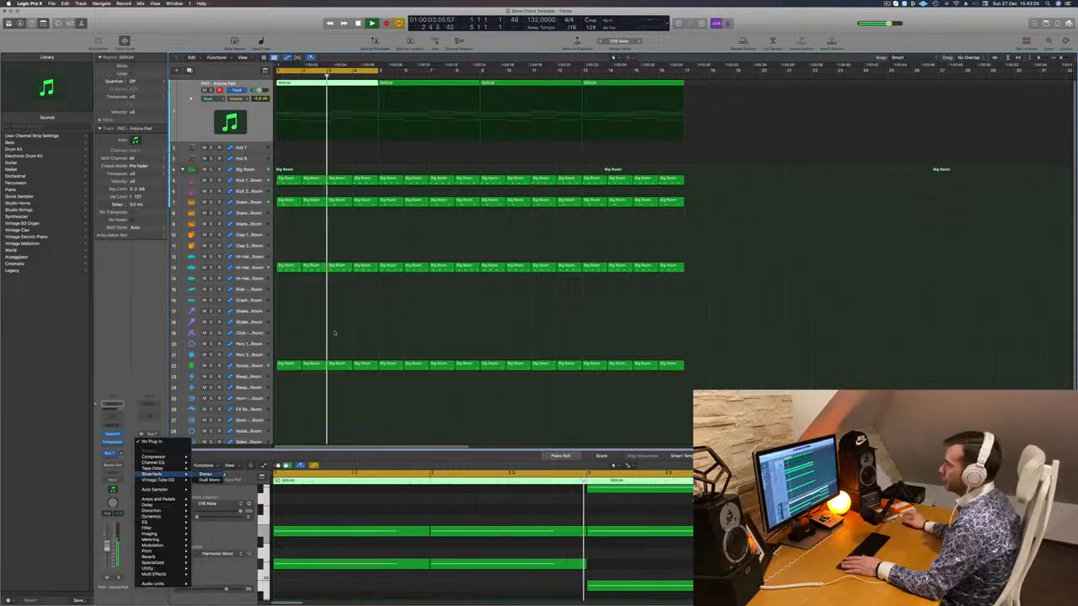
pyautogui.click(153, 474)
pyautogui.click(396, 99)
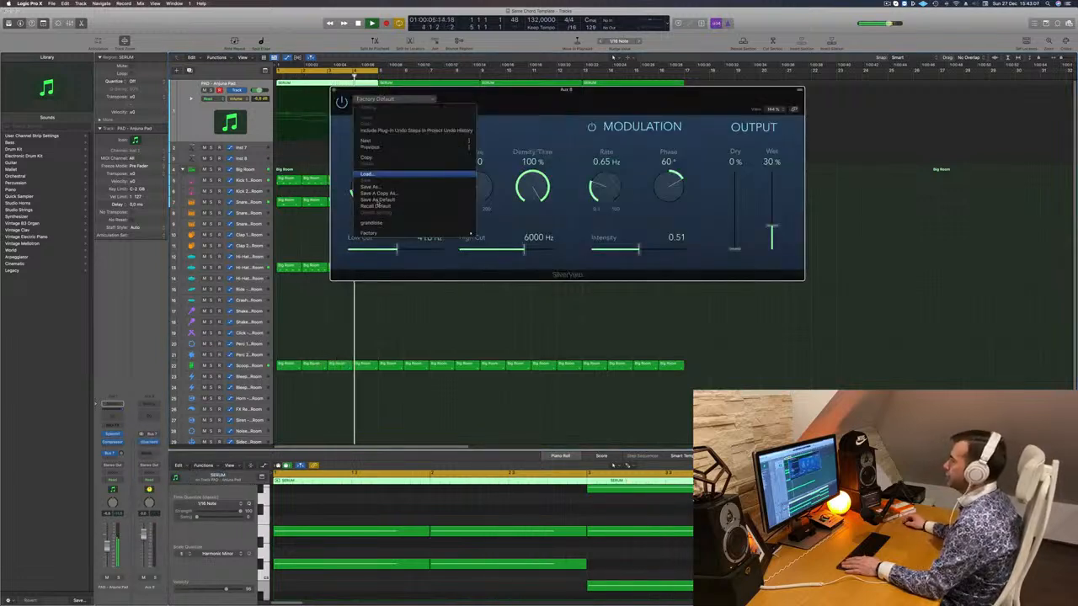
pyautogui.click(379, 223)
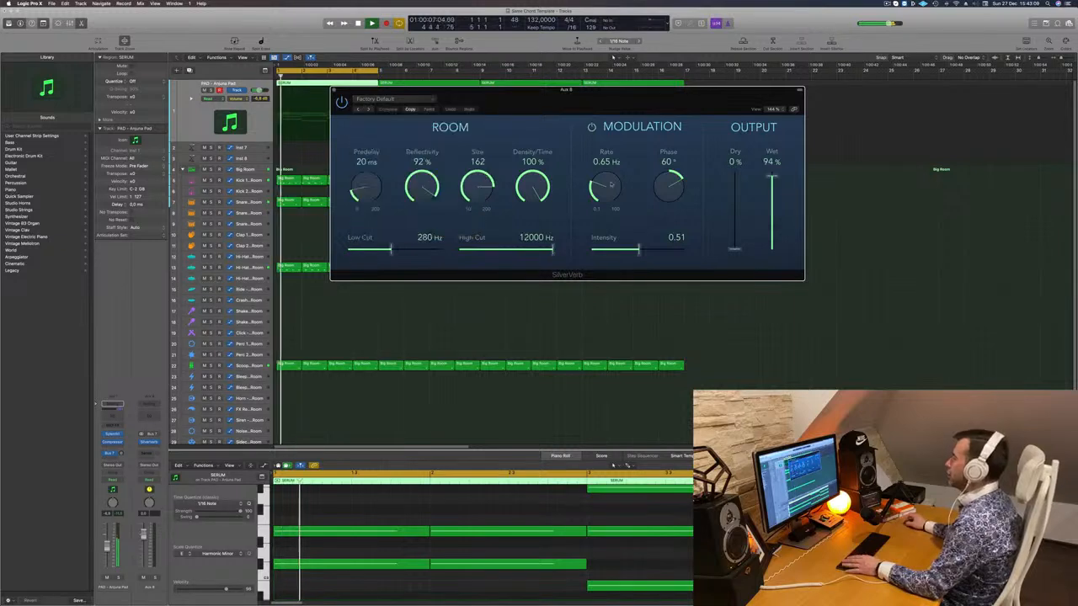
pyautogui.click(333, 89)
pyautogui.press('Return')
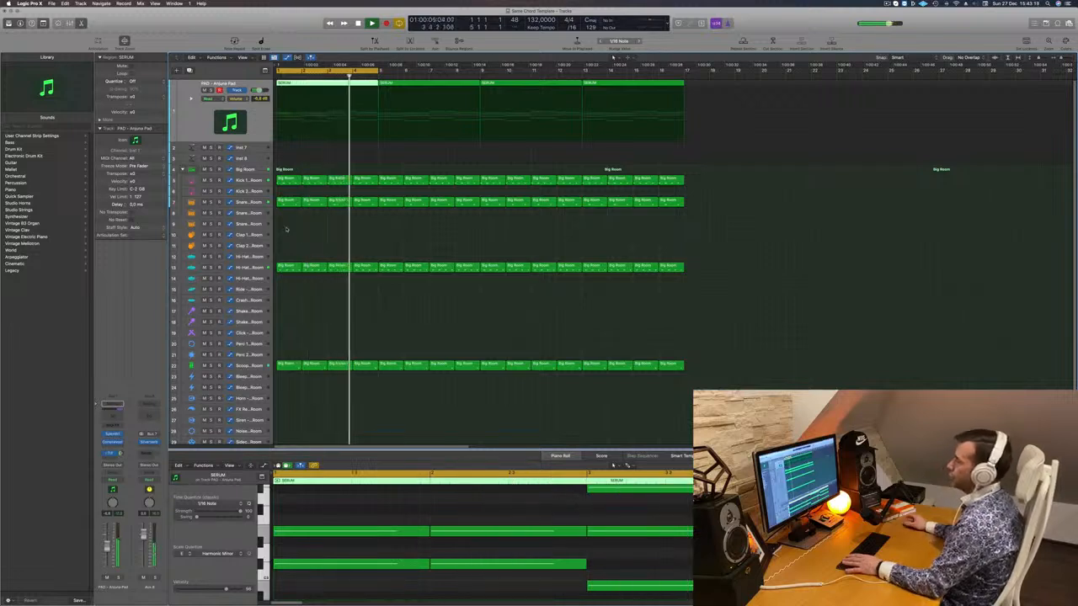
pyautogui.press('space')
pyautogui.press('space')
pyautogui.press('space')
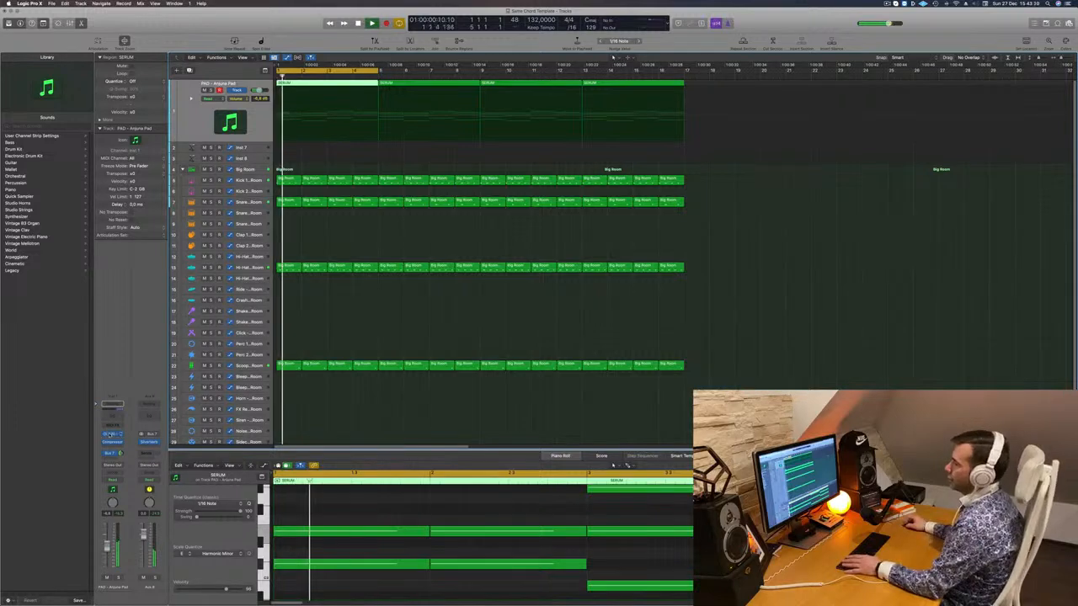
pyautogui.click(112, 434)
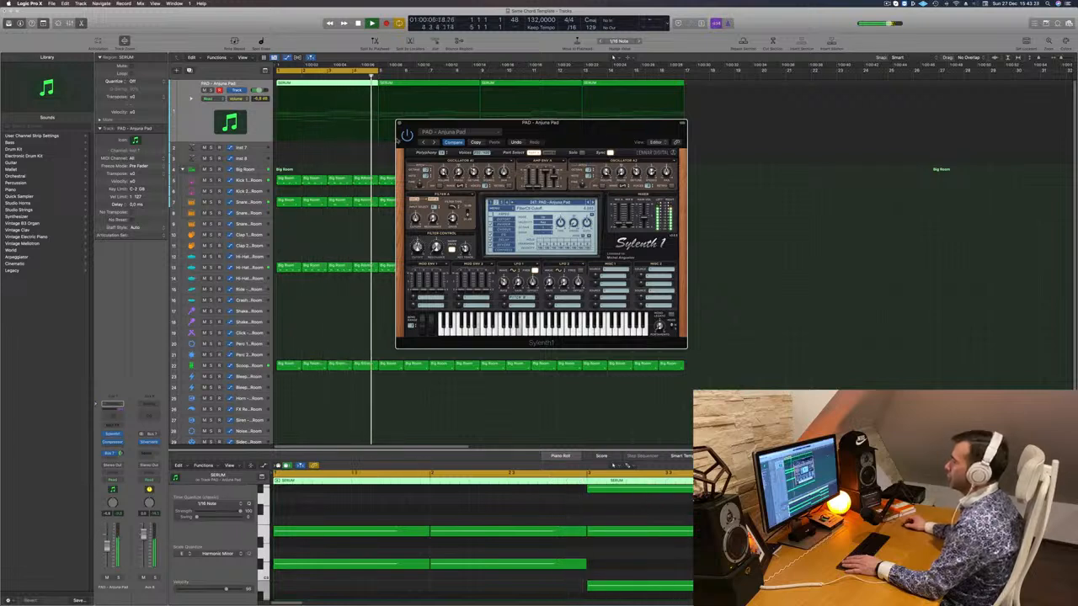
pyautogui.press('super+w')
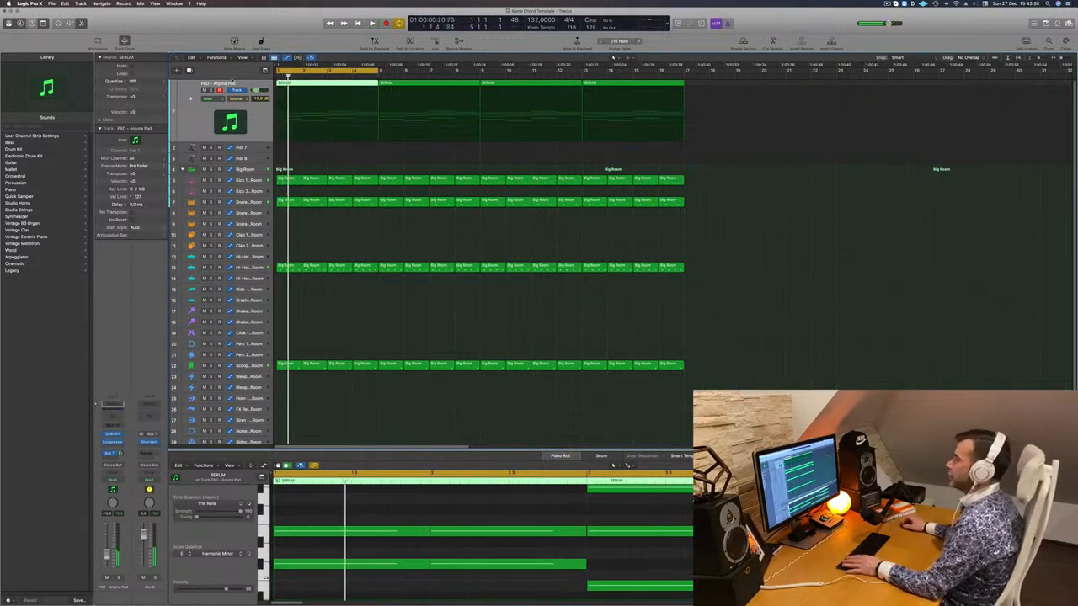
# - Duplicate the PAD track and copy the SERUM chord region onto the new track
pyautogui.click(189, 71)
pyautogui.press('space')
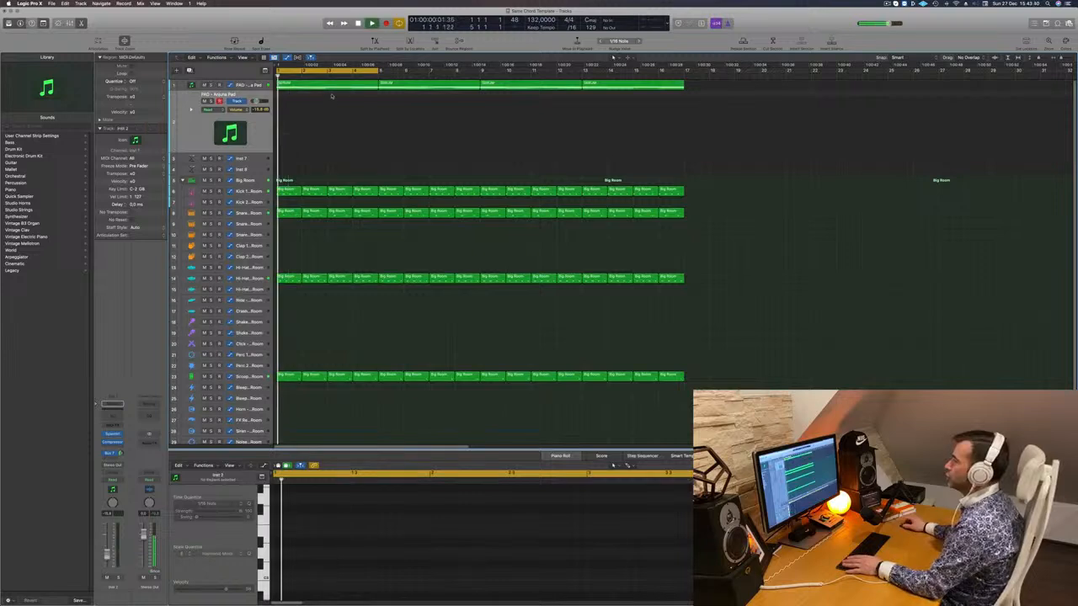
pyautogui.click(333, 86)
pyautogui.moveTo(331, 85); pyautogui.dragTo(331, 124)
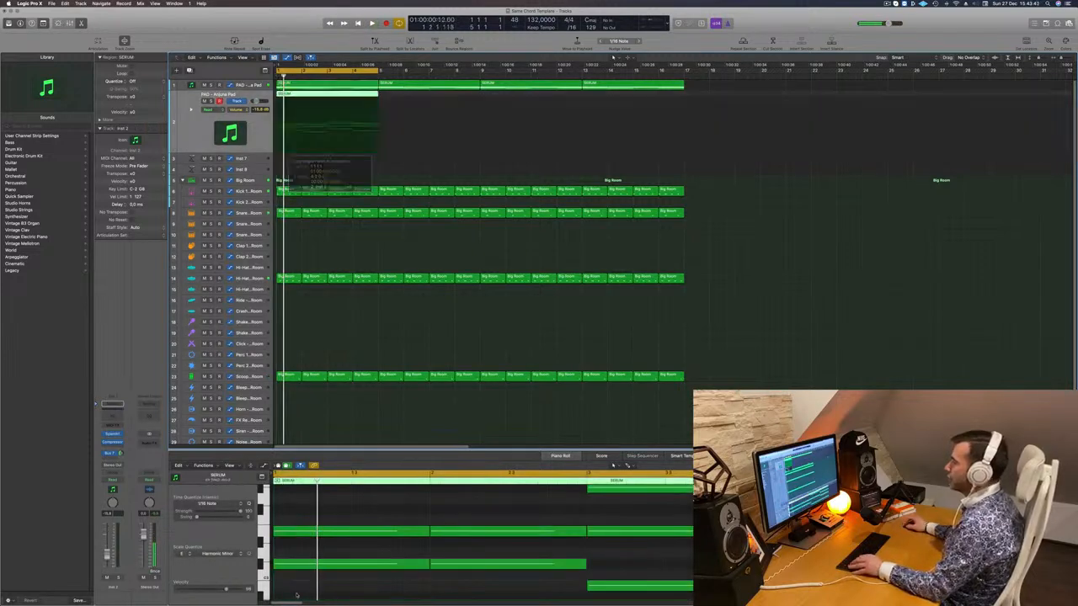
pyautogui.scroll(-5, 313, 583)
pyautogui.scroll(-5, 353, 538)
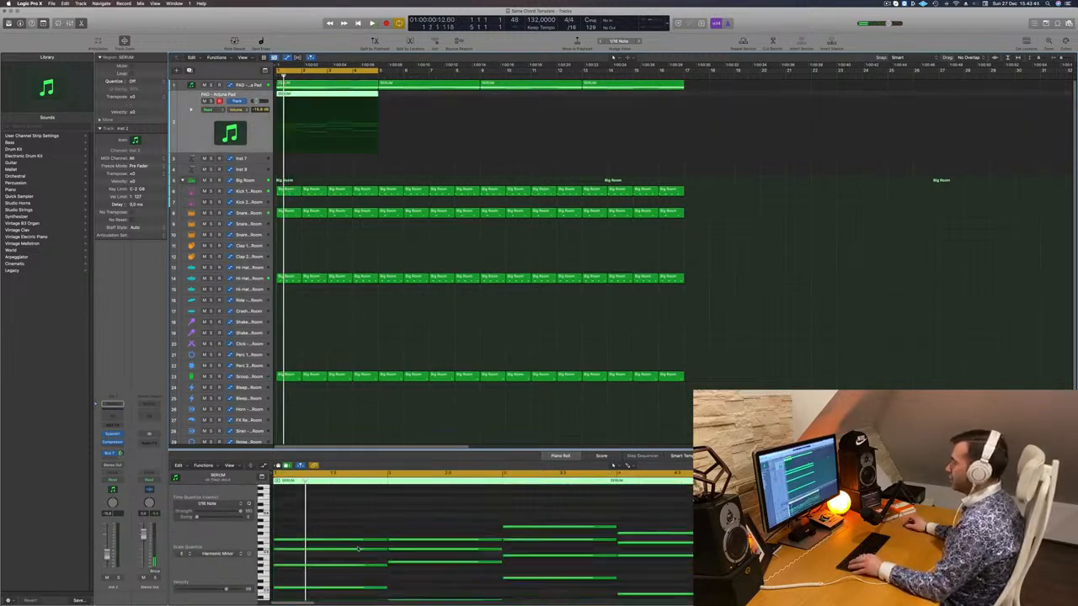
# - Shorten all the chord notes into stabs, shift them to 1.1.3 and copy them along the bar
pyautogui.press('super+a')
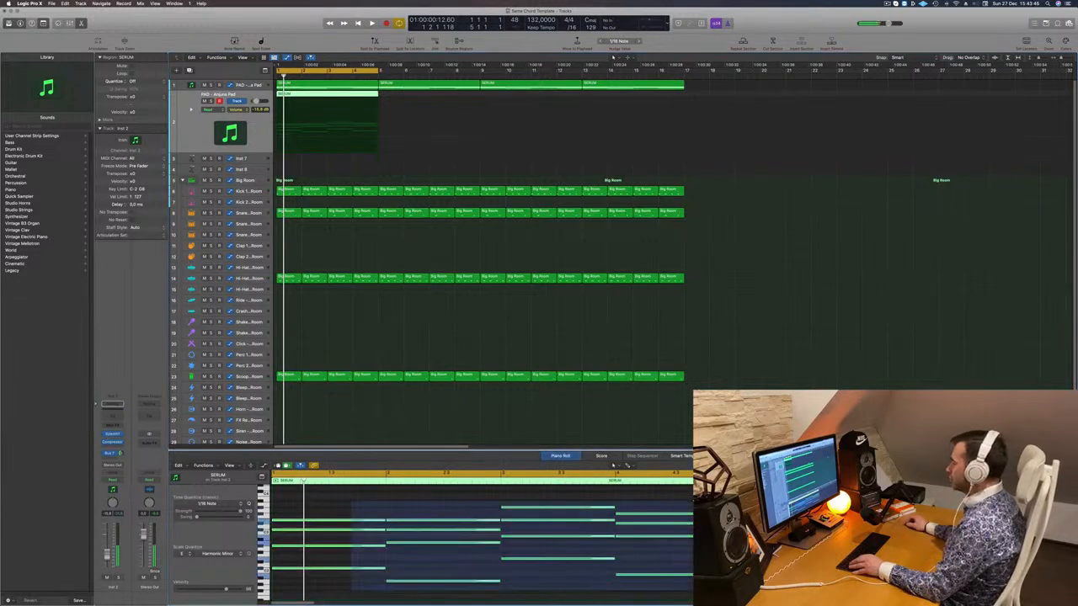
pyautogui.moveTo(691, 575); pyautogui.dragTo(620, 578)
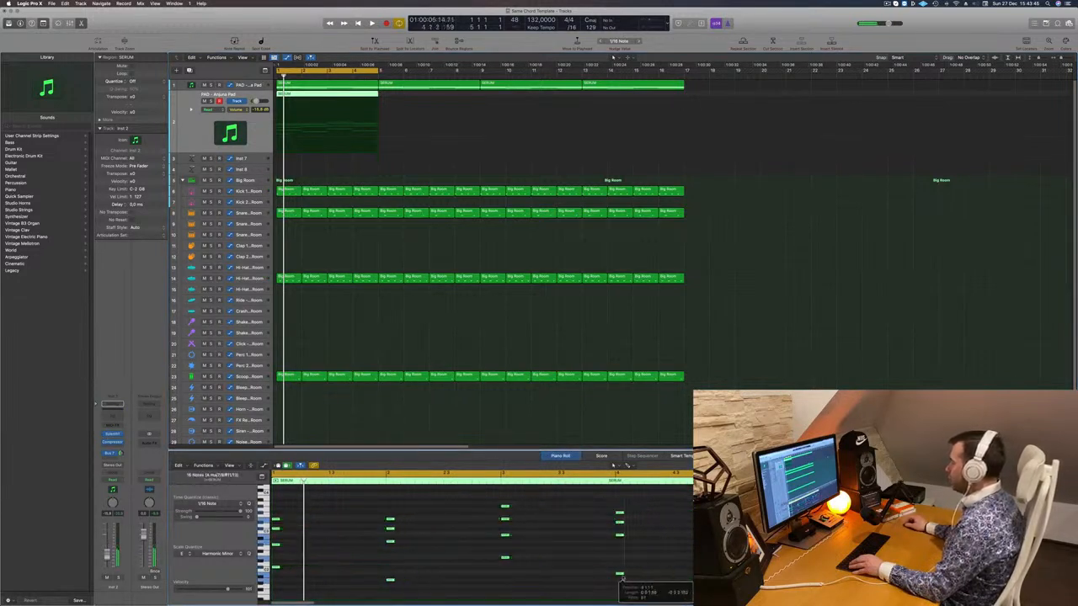
pyautogui.hscroll(-3, 364, 539)
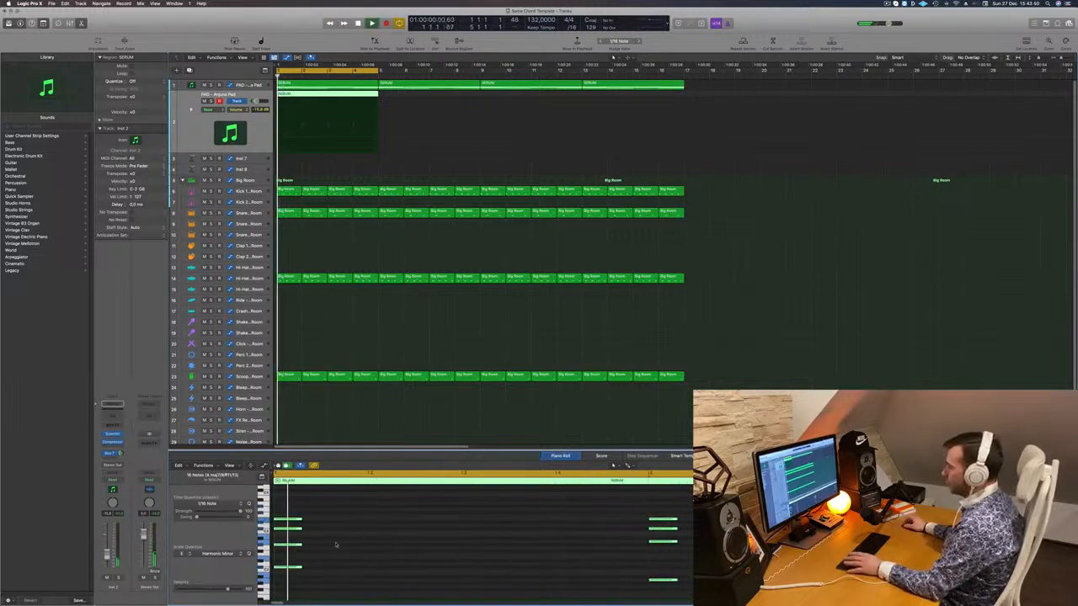
pyautogui.moveTo(292, 522); pyautogui.dragTo(358, 524)
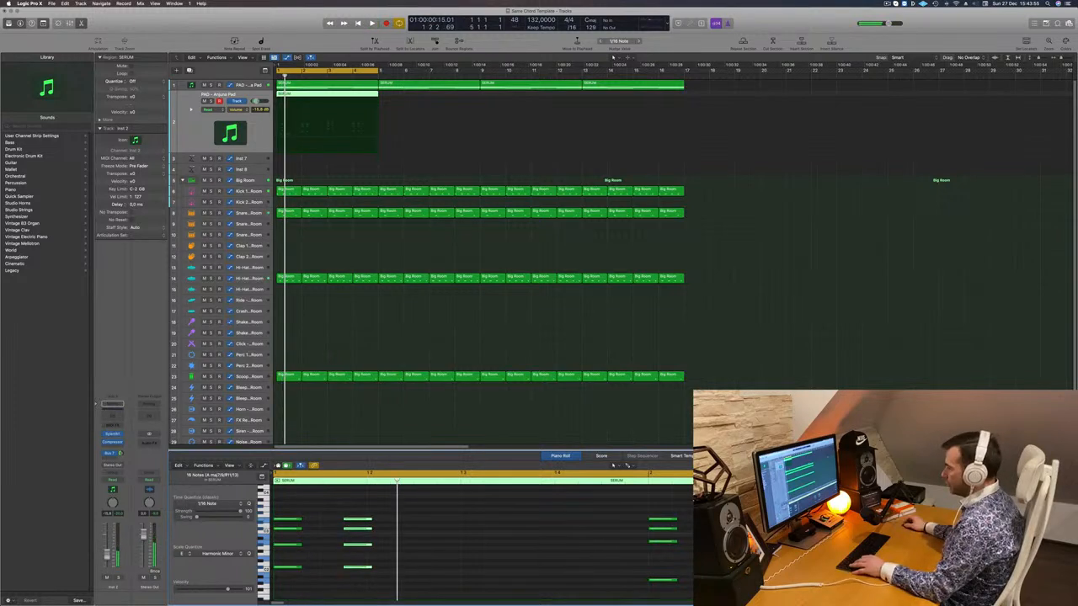
pyautogui.moveTo(285, 520); pyautogui.dragTo(541, 523)
pyautogui.press('Return')
pyautogui.press('super+Left')
pyautogui.press('super+Left')
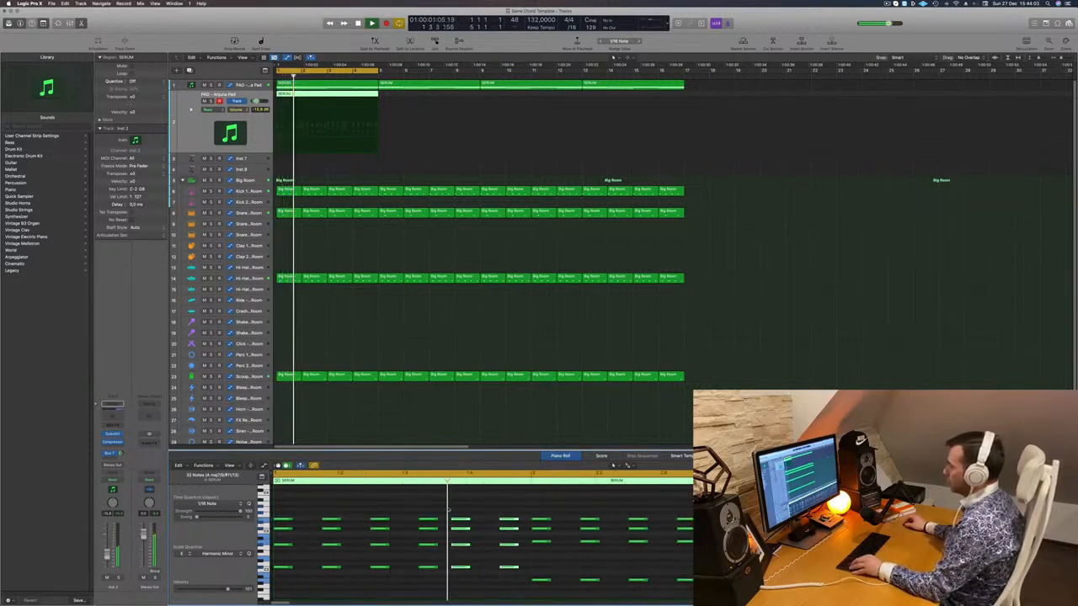
pyautogui.press('Return')
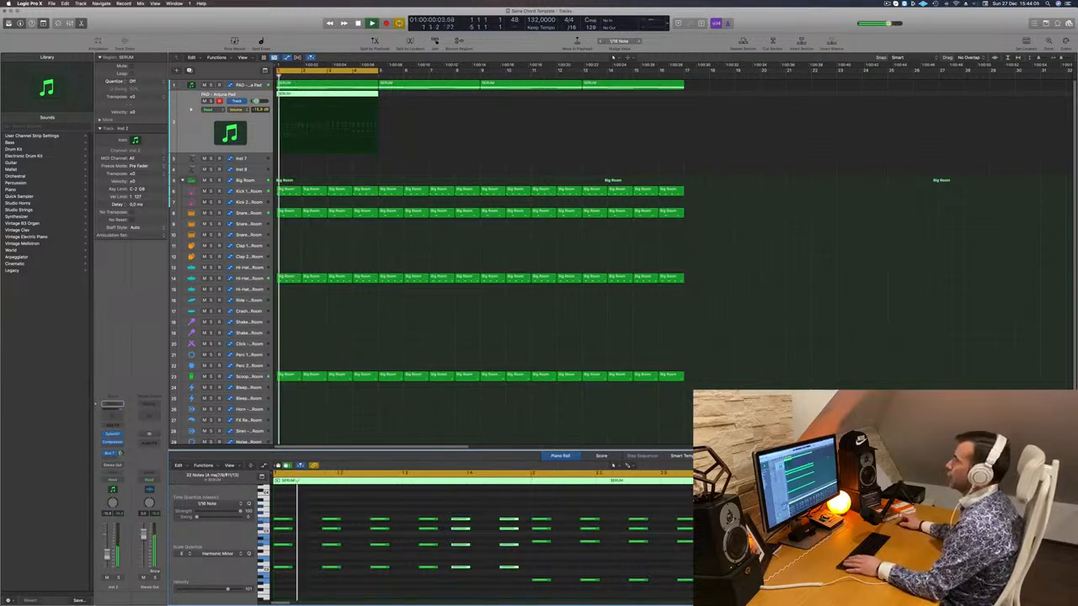
pyautogui.press('space')
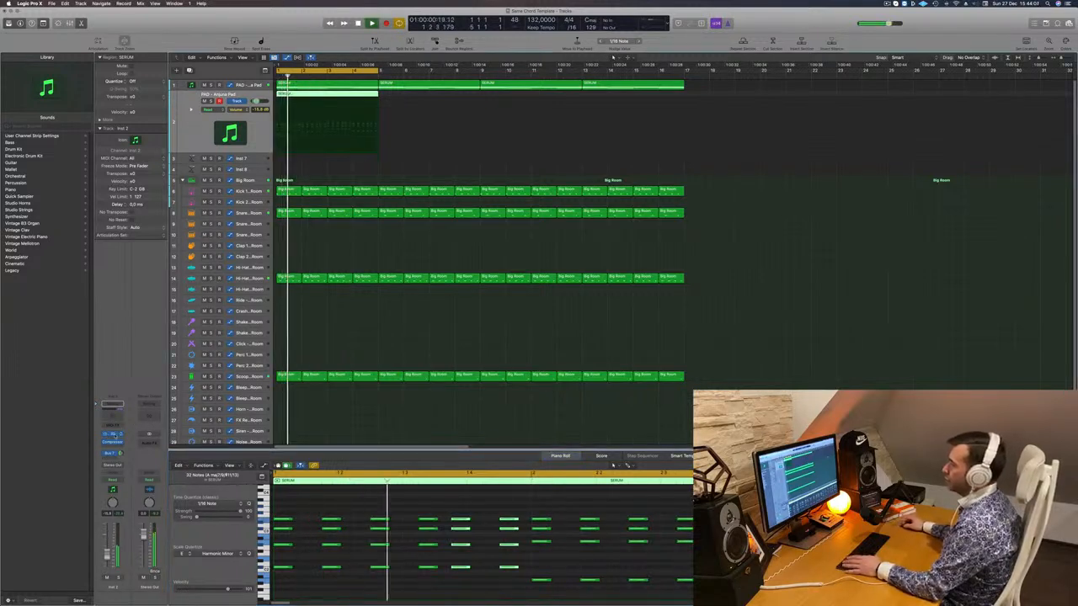
pyautogui.click(113, 435)
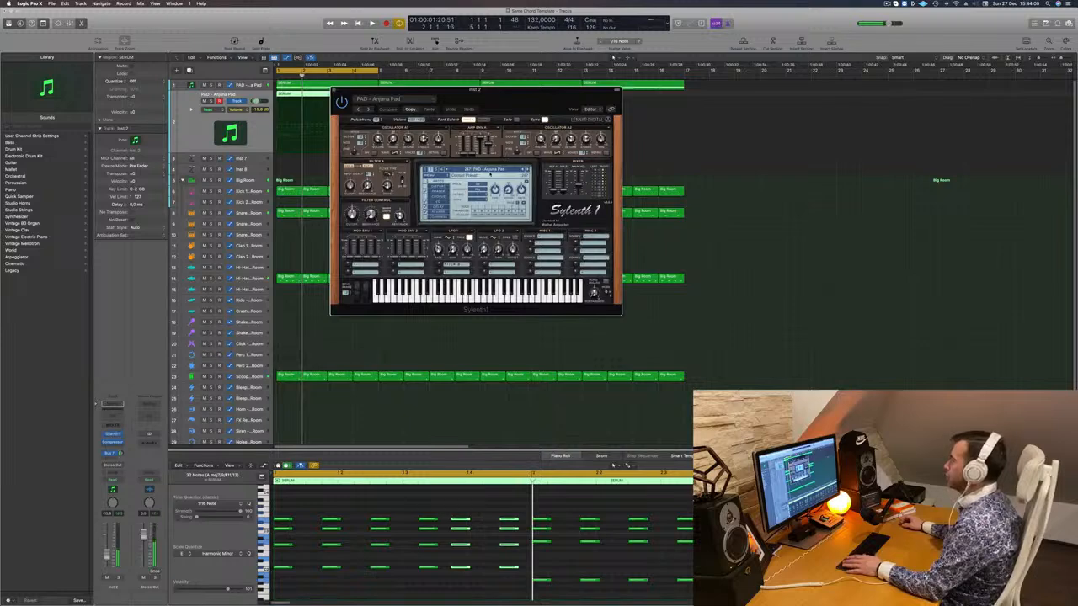
# - Load the PLUCK - 4AM preset from Sylenth1's bank 3 and audition it with playback
pyautogui.click(491, 170)
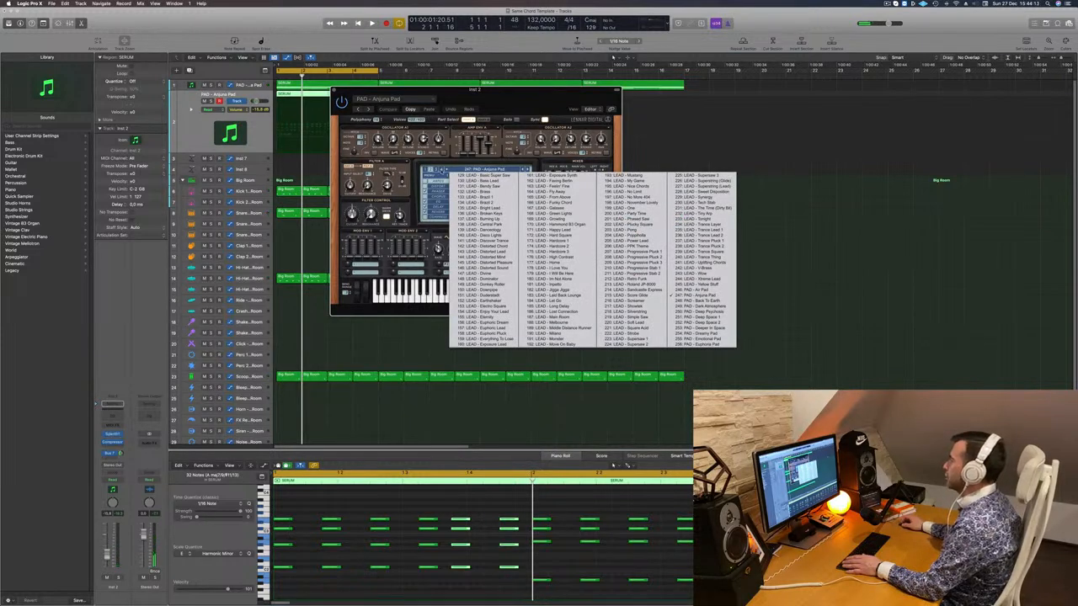
pyautogui.click(428, 170)
pyautogui.click(484, 170)
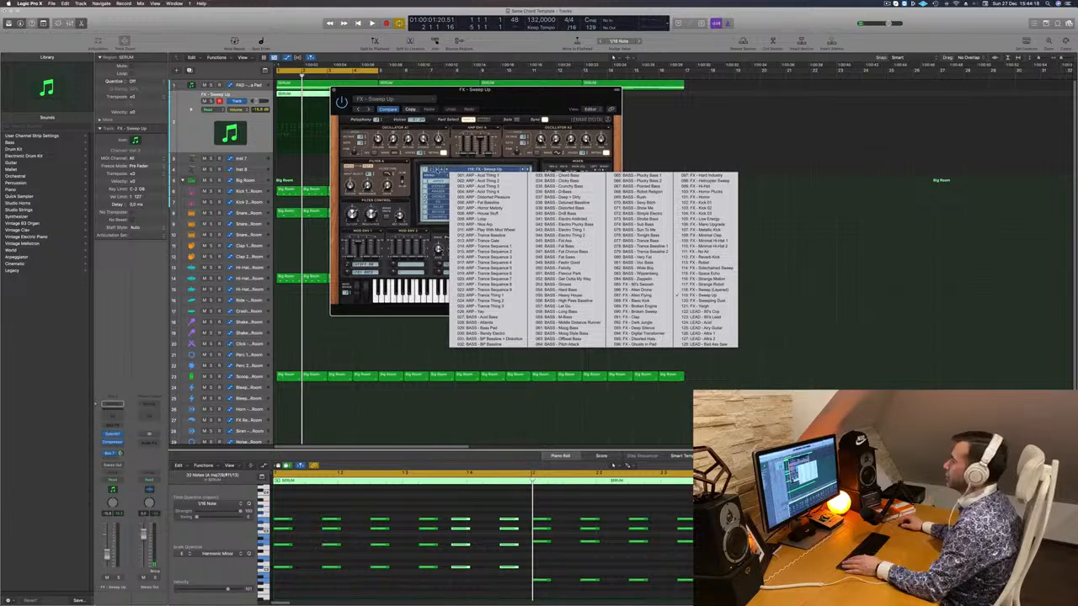
pyautogui.click(436, 170)
pyautogui.click(460, 170)
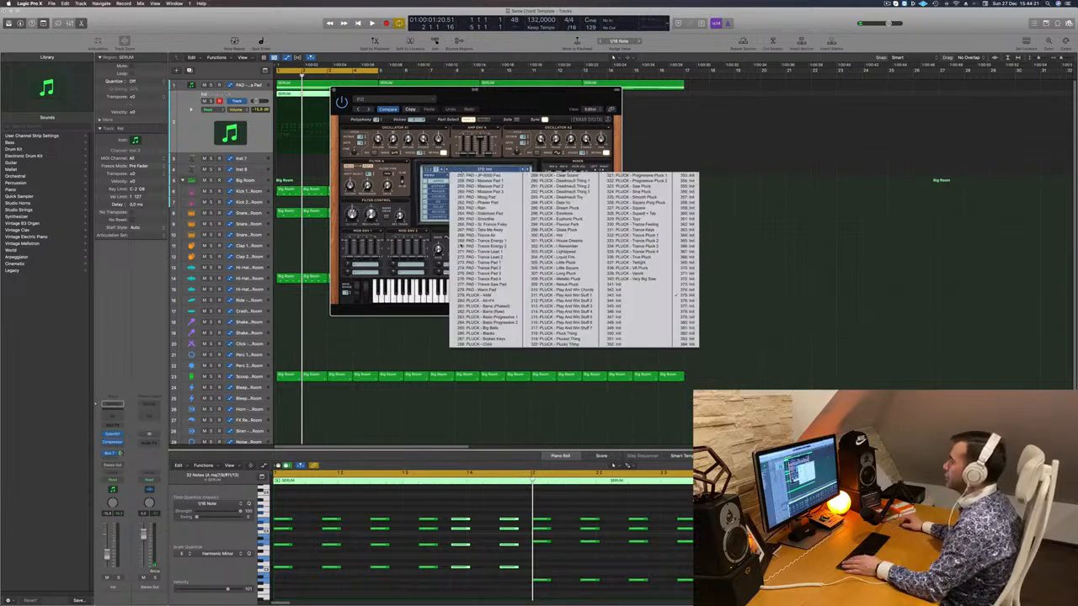
pyautogui.click(470, 155)
pyautogui.moveTo(484, 94); pyautogui.dragTo(510, 94)
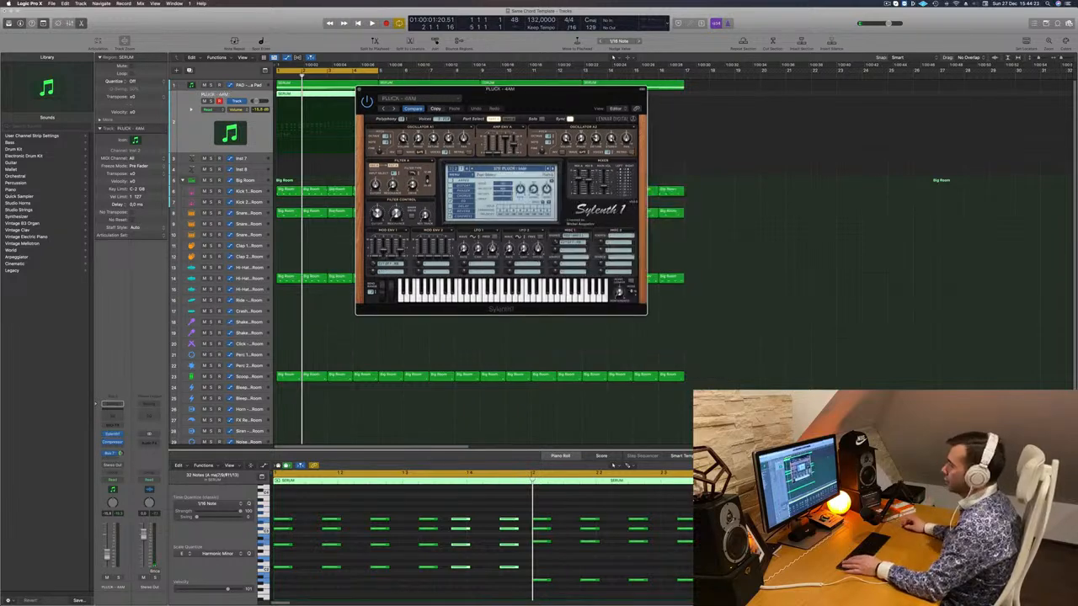
pyautogui.press('space')
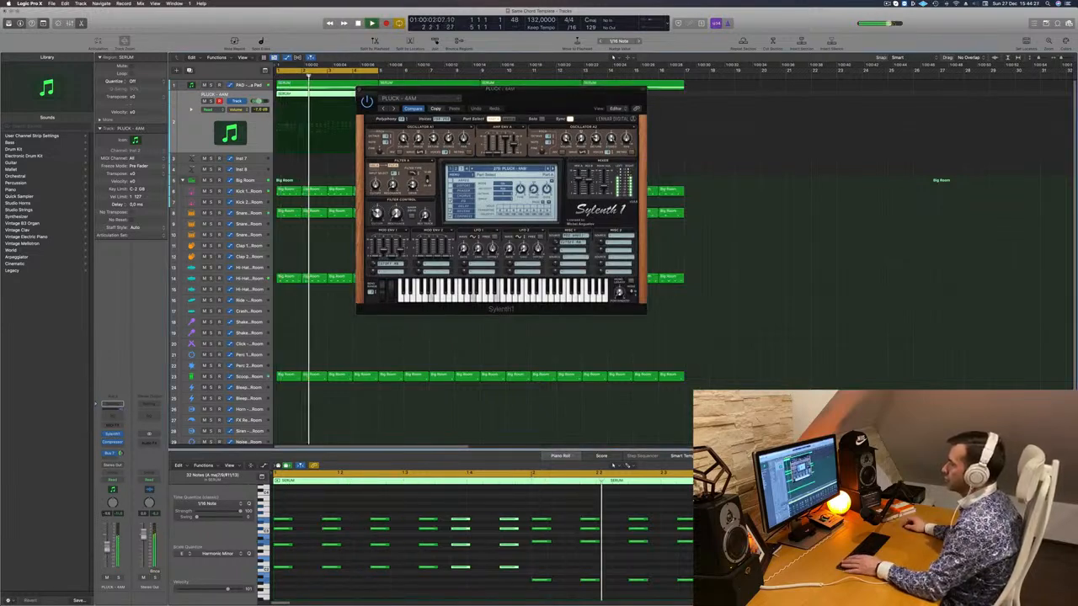
pyautogui.moveTo(642, 91); pyautogui.dragTo(726, 89)
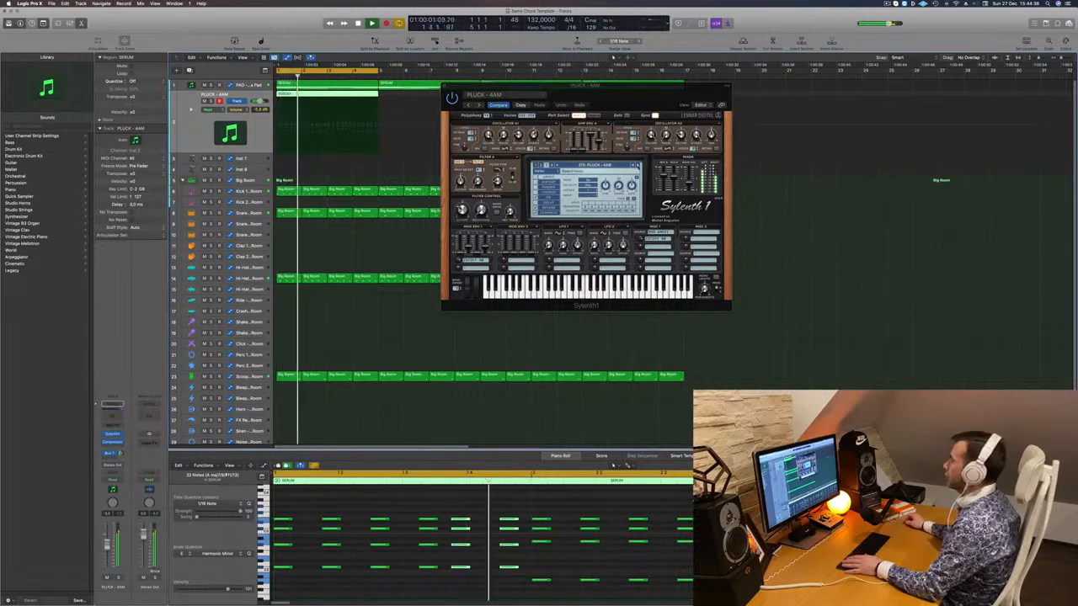
# - Step through pluck presets past Barra (Phased) and Barra (Raw), raising the track volume to -5.4 dB
pyautogui.click(637, 166)
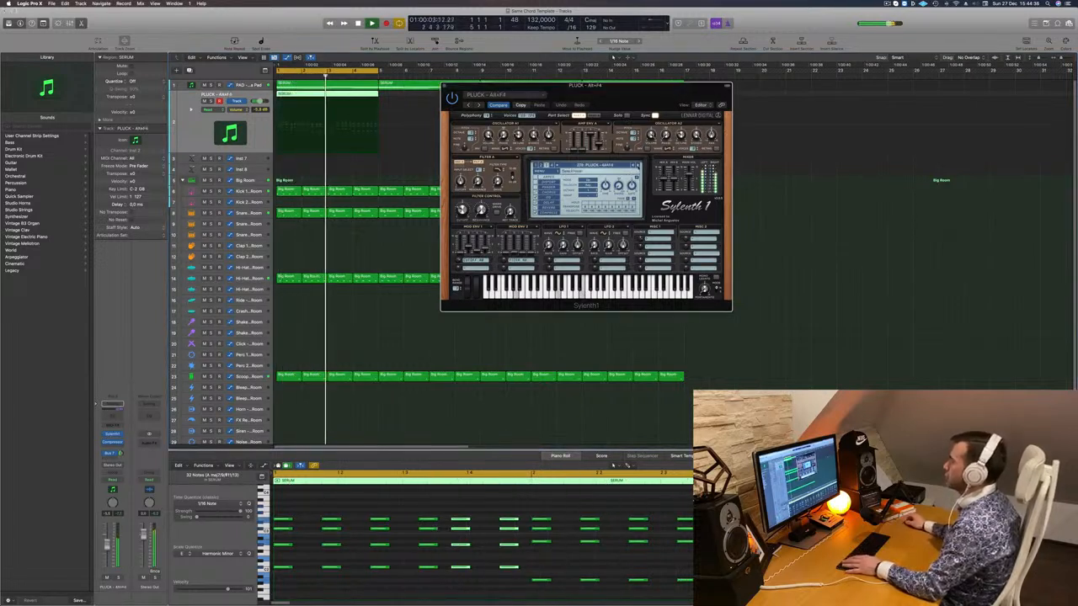
pyautogui.click(637, 165)
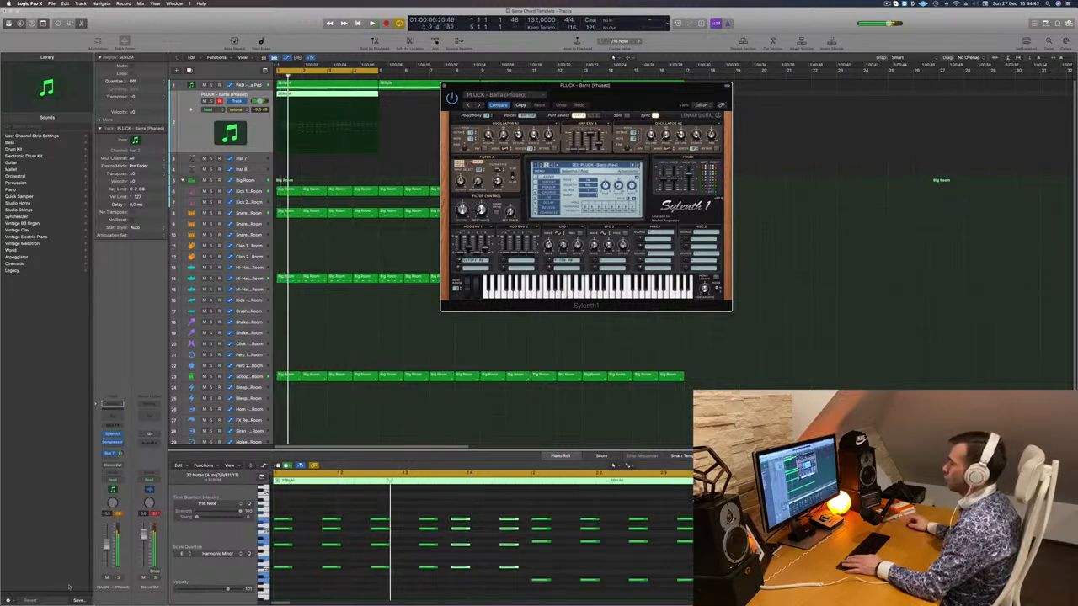
pyautogui.click(637, 166)
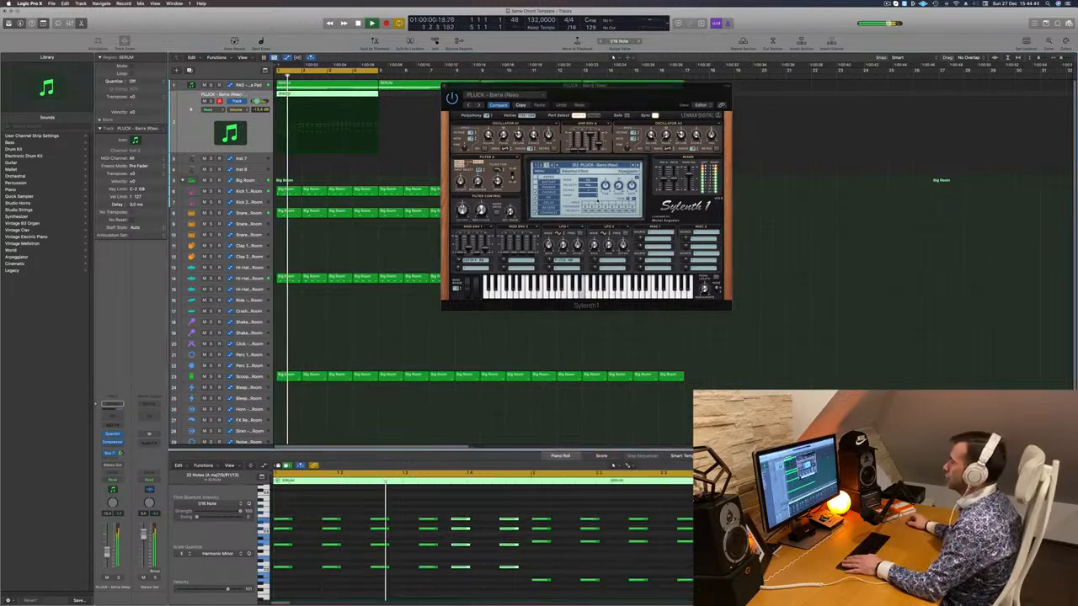
pyautogui.click(639, 165)
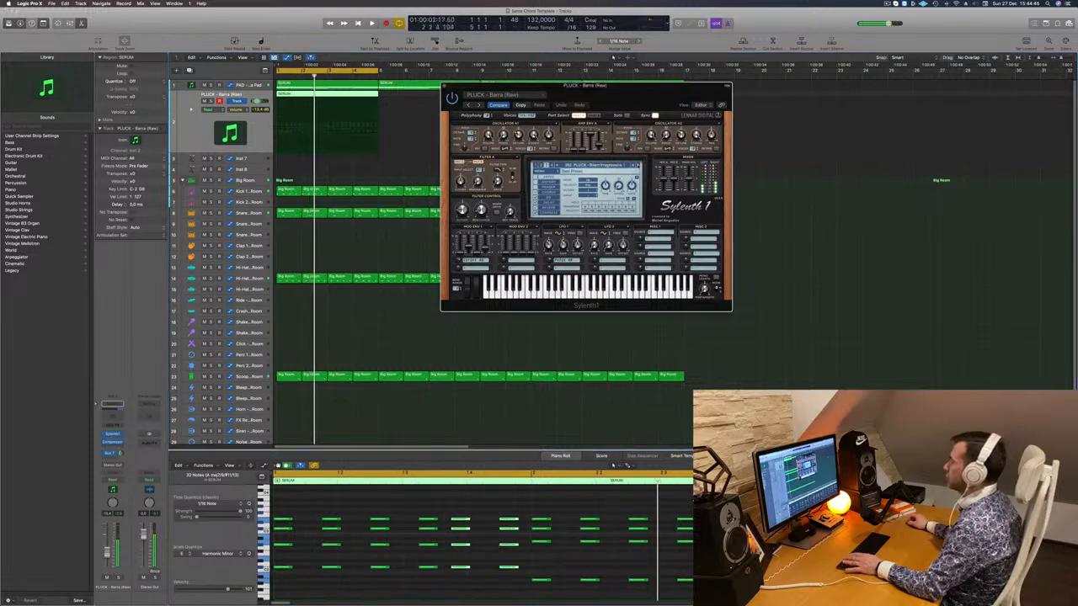
pyautogui.moveTo(107, 553); pyautogui.dragTo(107, 544)
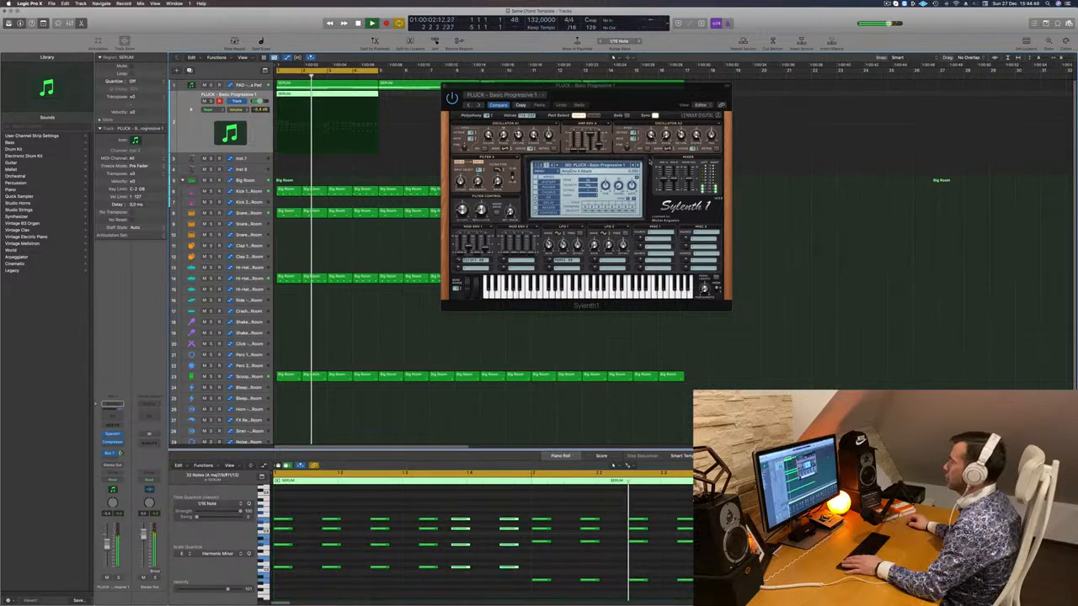
pyautogui.moveTo(640, 88); pyautogui.dragTo(662, 92)
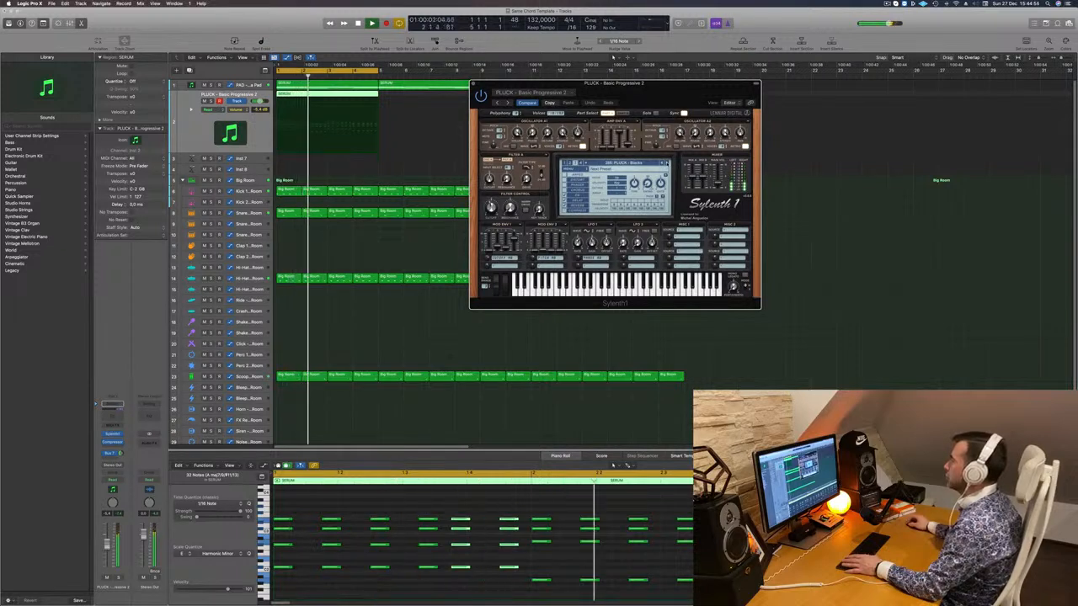
# - Keep advancing through Sylenth1's pluck presets toward Euphoric Pluck
pyautogui.click(667, 163)
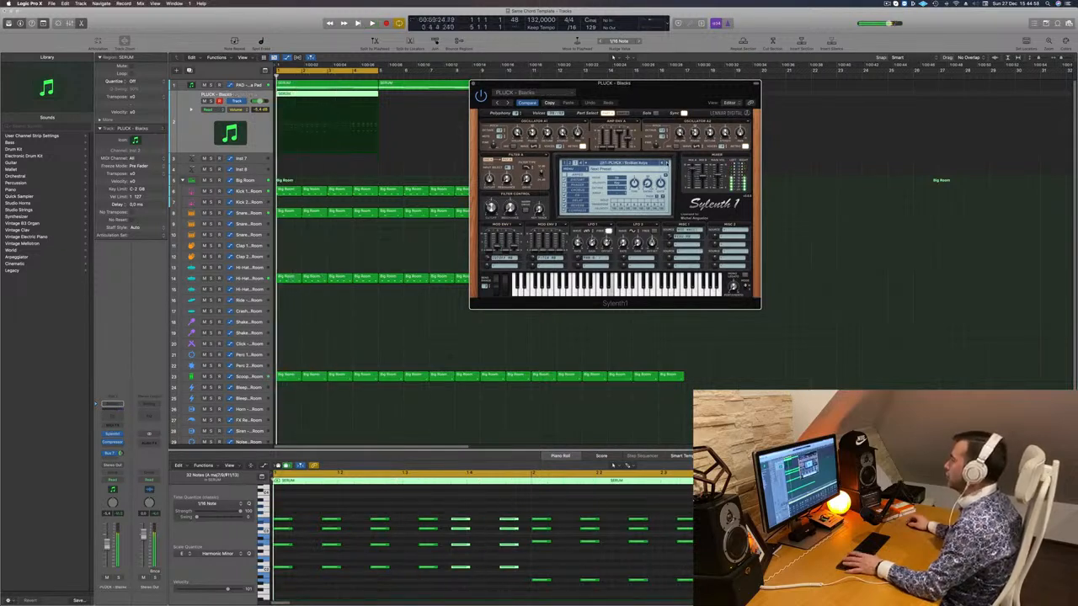
pyautogui.click(666, 164)
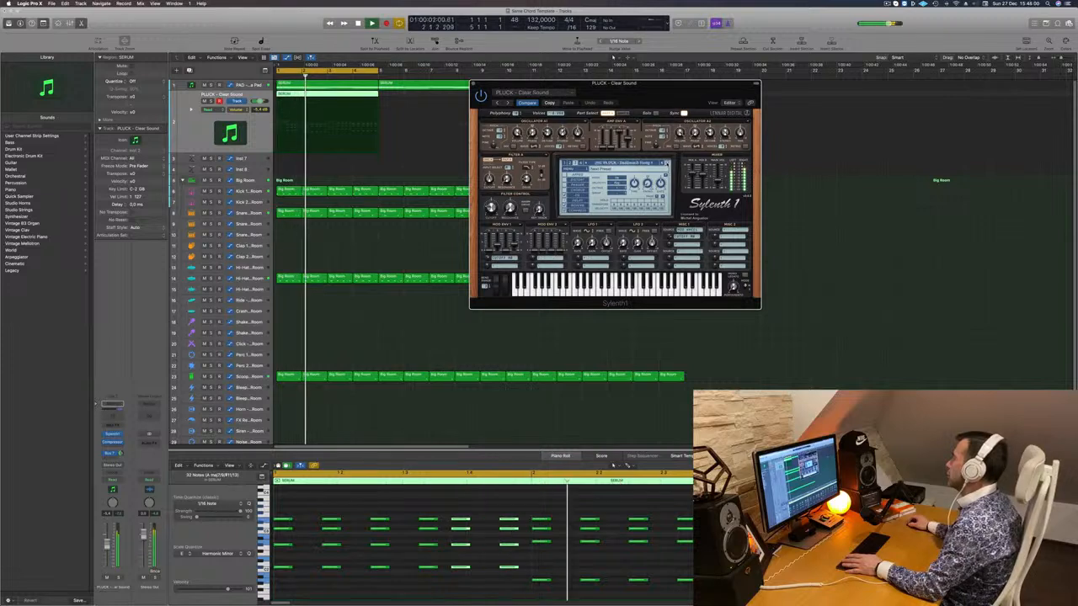
pyautogui.click(667, 163)
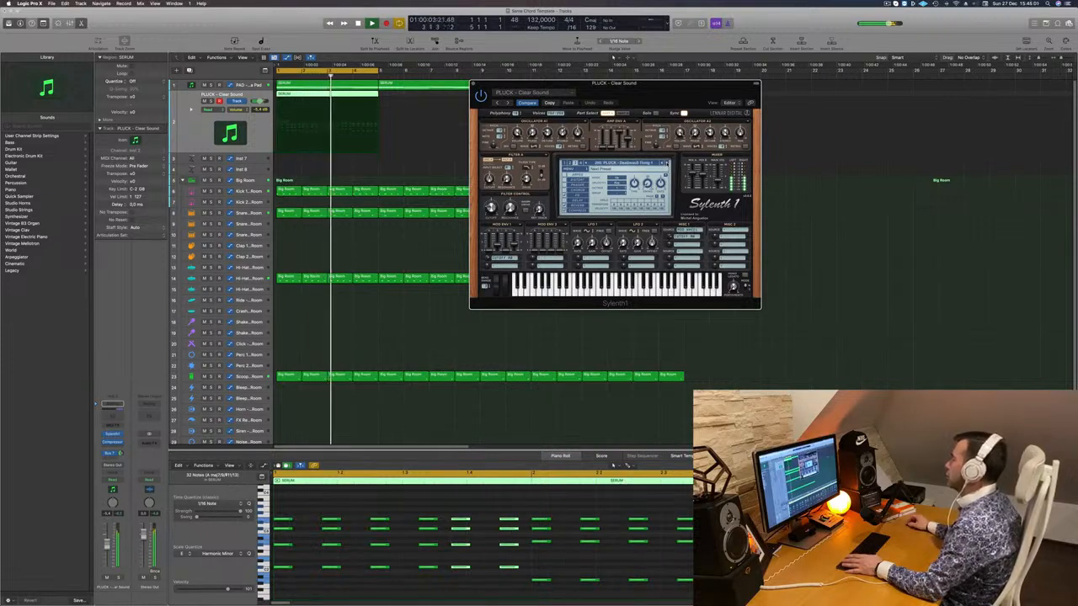
pyautogui.click(667, 163)
pyautogui.click(667, 163)
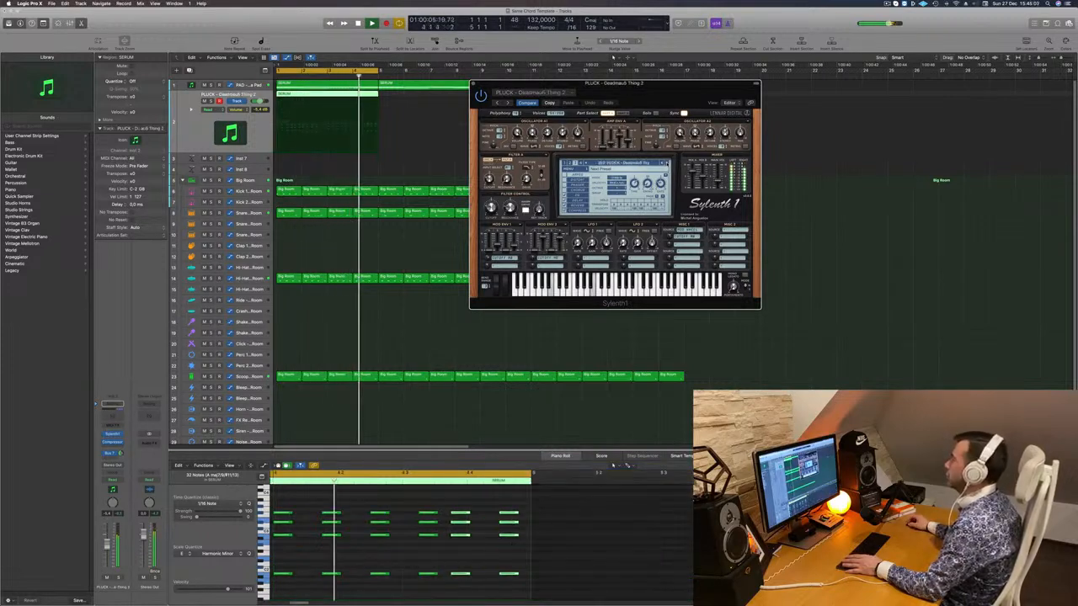
pyautogui.click(667, 163)
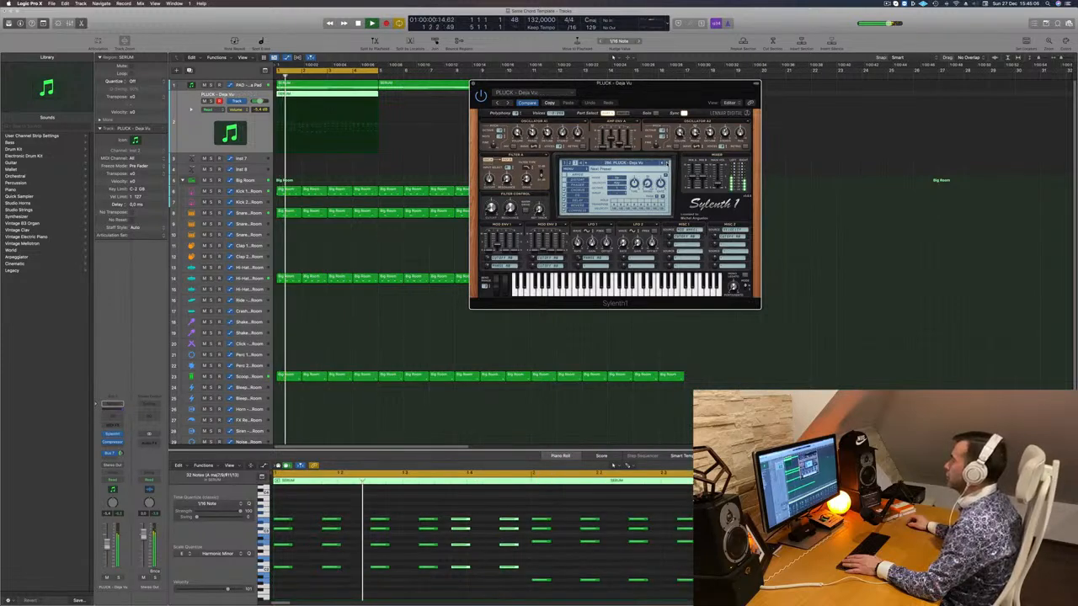
pyautogui.click(667, 163)
pyautogui.click(666, 163)
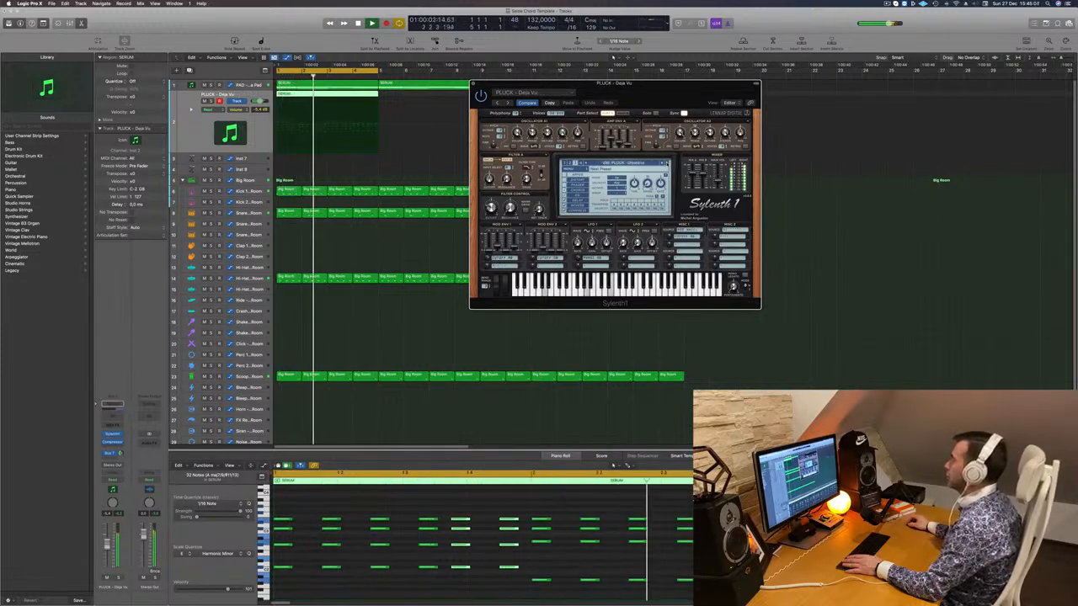
pyautogui.click(666, 163)
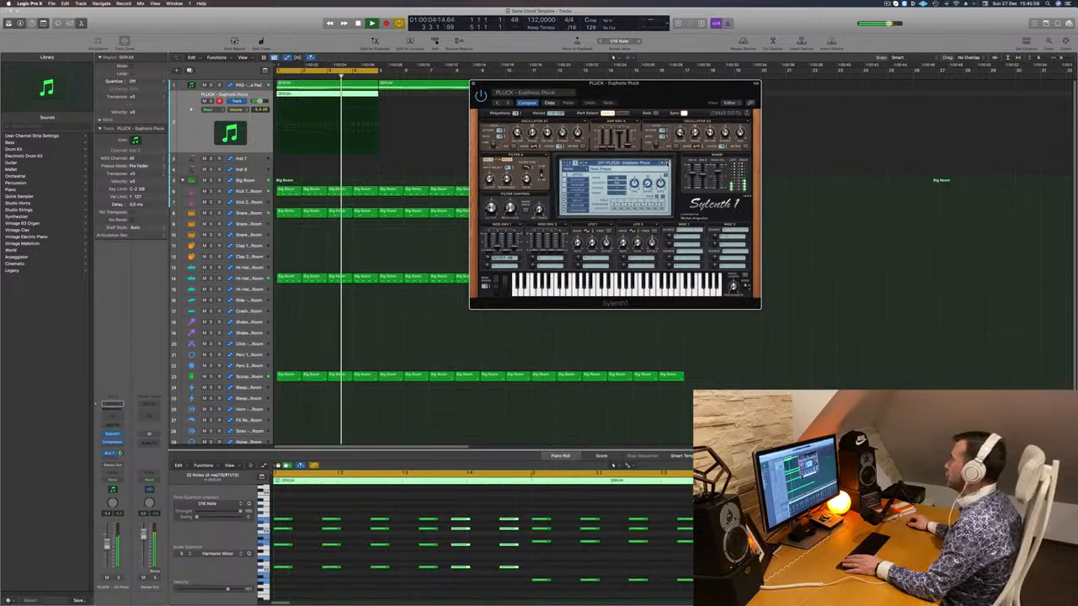
# - Audition Euphoric Pluck, Hot, I Remember, Little Pluck and Long Pluck, settling on Metallic Pluck
pyautogui.click(667, 164)
pyautogui.click(667, 163)
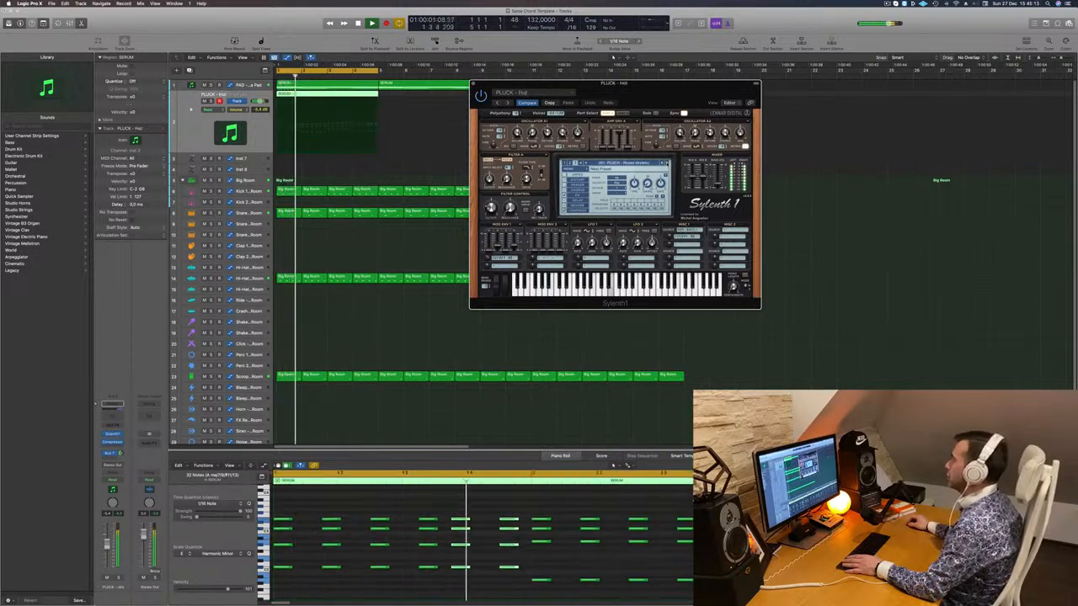
pyautogui.click(666, 163)
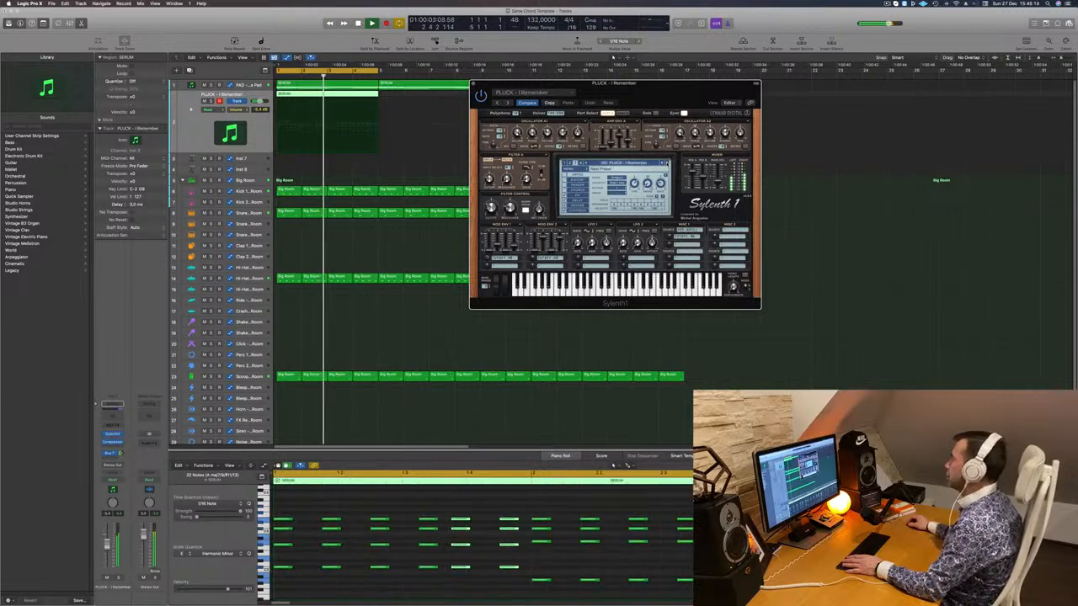
pyautogui.click(667, 163)
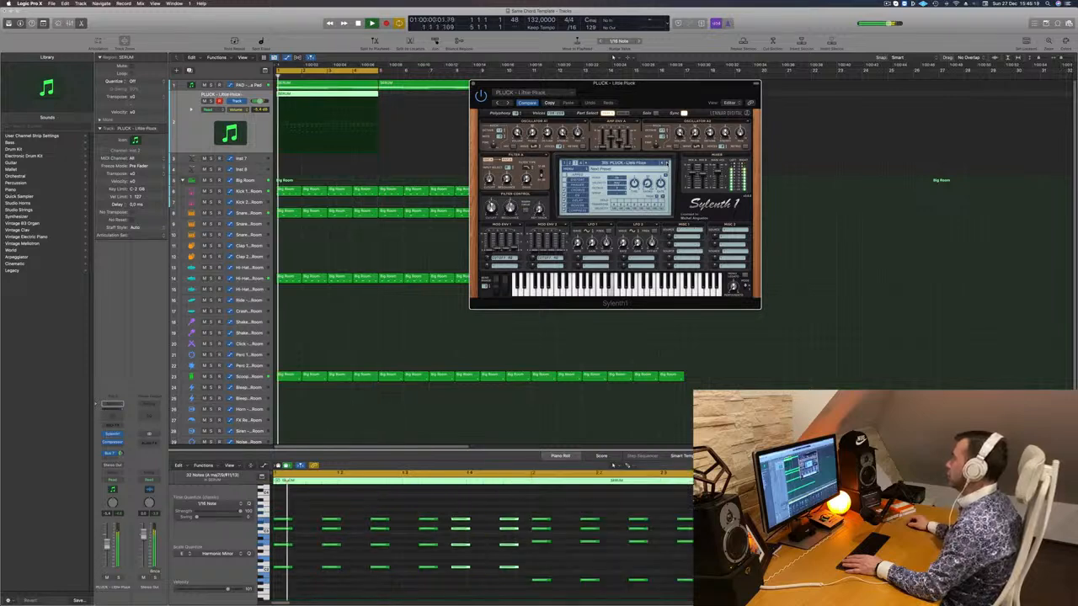
pyautogui.click(666, 163)
pyautogui.click(667, 163)
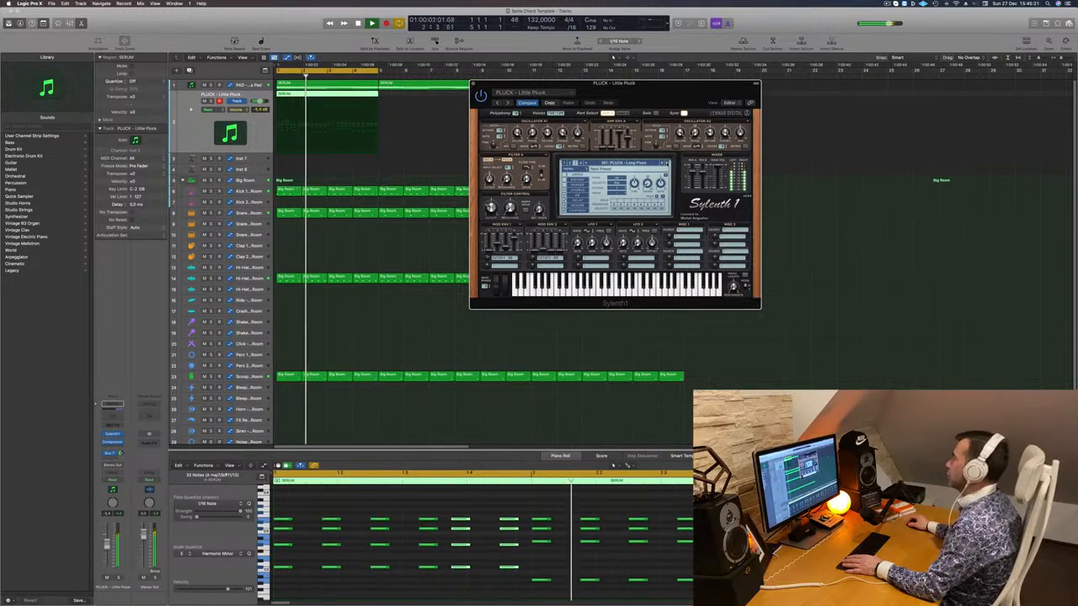
pyautogui.click(667, 164)
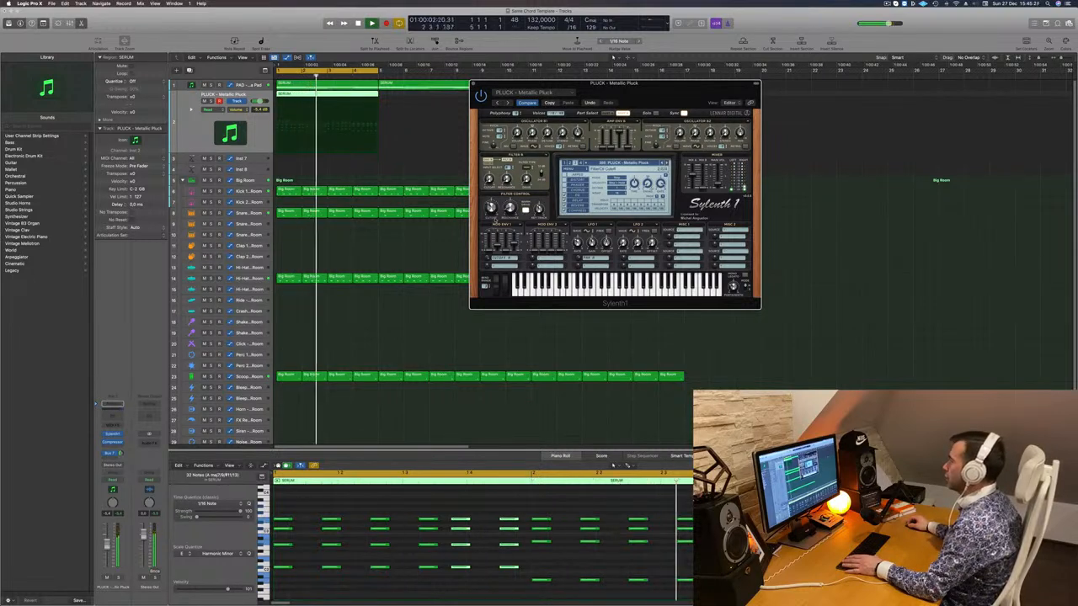
# - Briefly solo the SERUM region, then add a Channel EQ to the Stereo Out
pyautogui.hotkey('ctrl', 's')
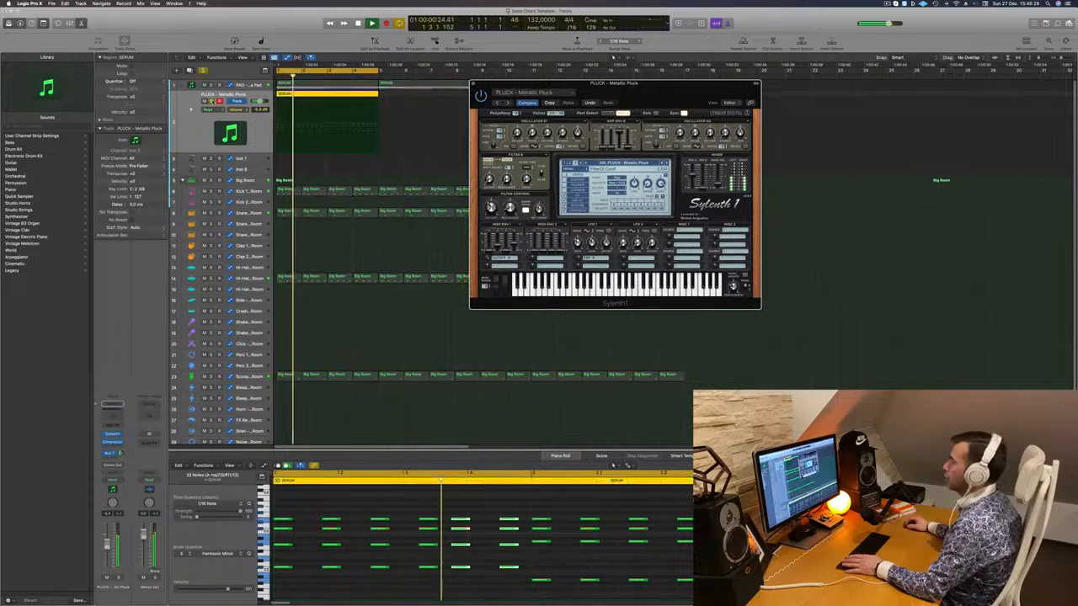
pyautogui.hotkey('ctrl', 's')
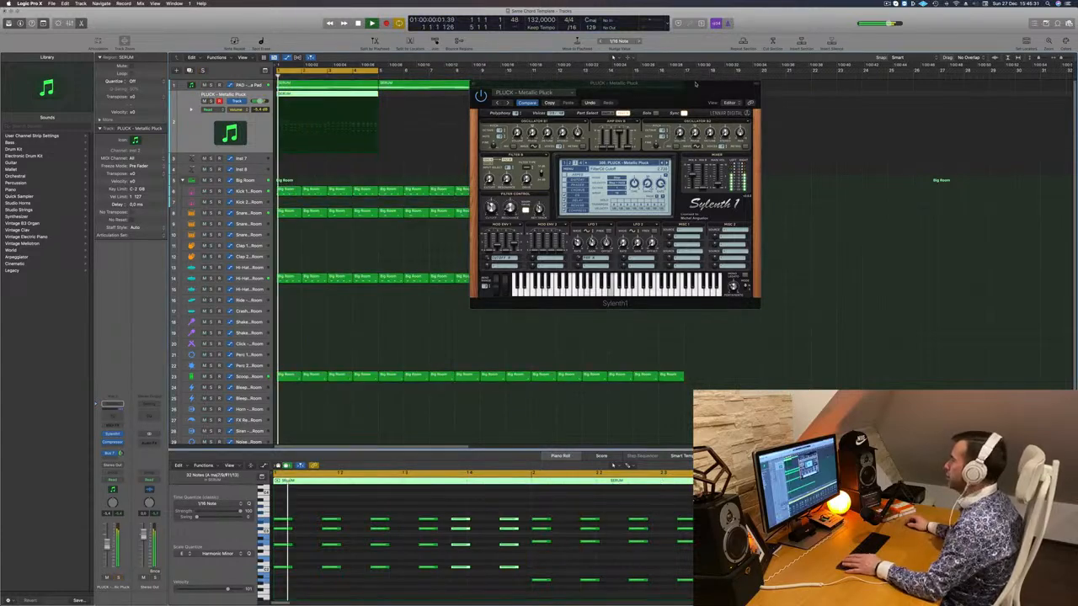
pyautogui.moveTo(695, 84); pyautogui.dragTo(611, 75)
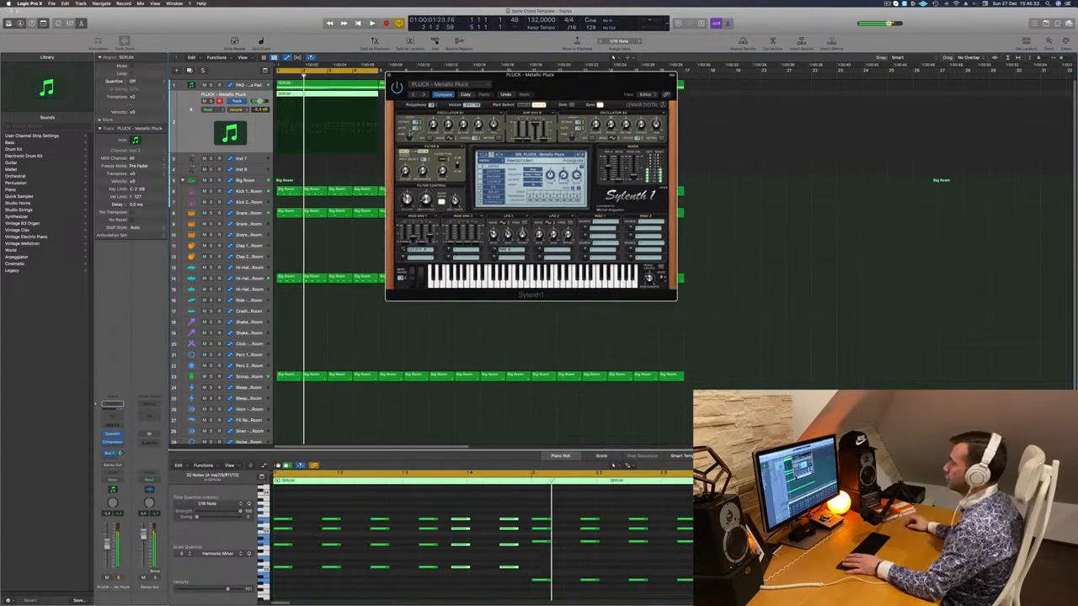
pyautogui.press('space')
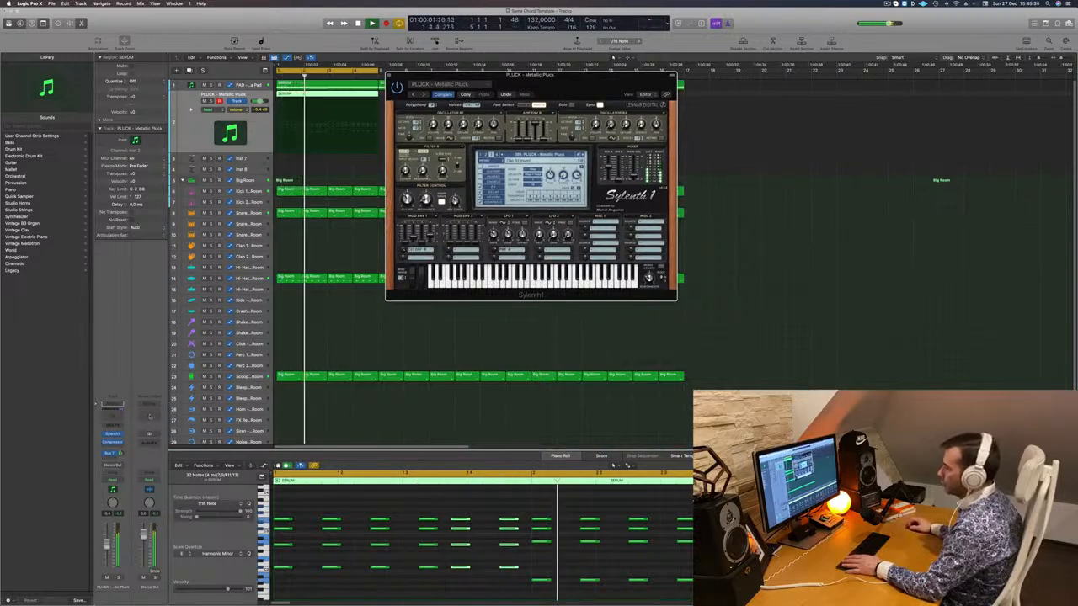
pyautogui.click(150, 417)
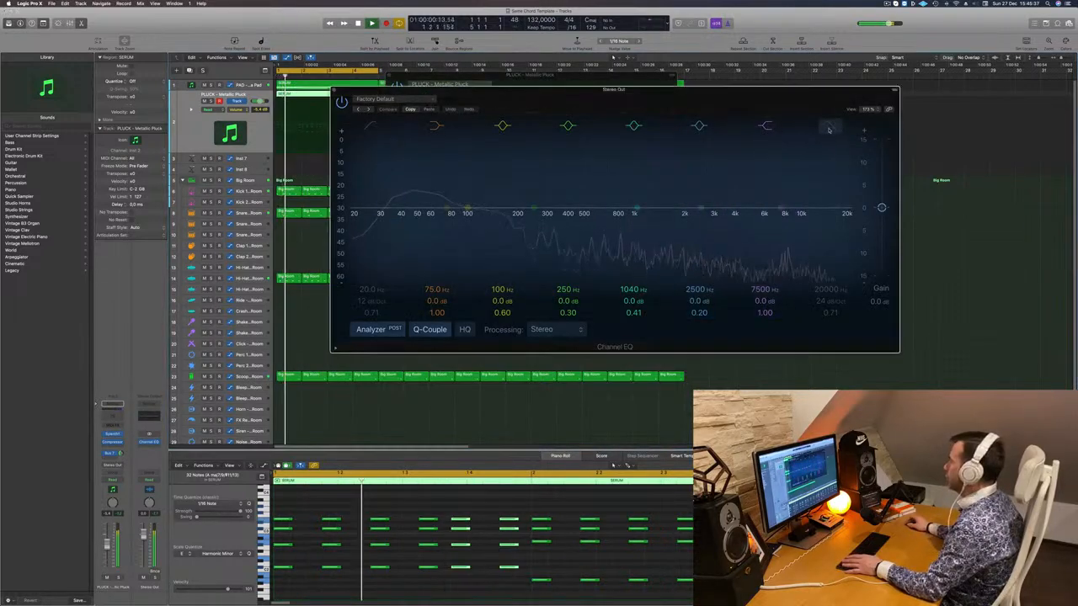
# - Enable the Stereo Out EQ's high-cut and low-cut bands and raise the low cut
pyautogui.click(829, 130)
pyautogui.click(370, 127)
pyautogui.moveTo(379, 186); pyautogui.dragTo(354, 216)
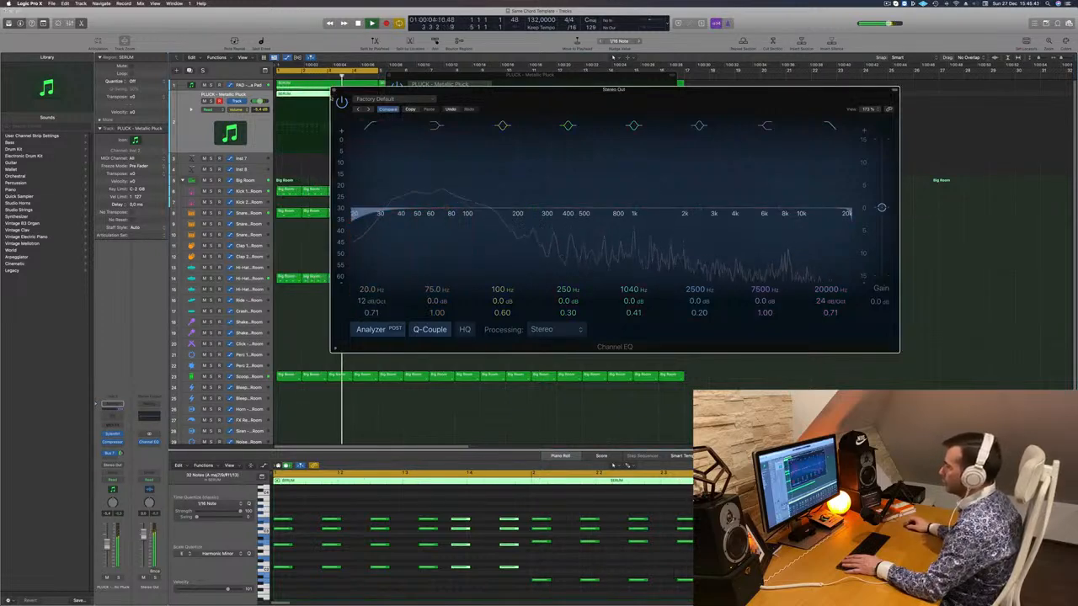
pyautogui.click(333, 91)
# - Add a Channel EQ on Aux 8 cutting below 328 Hz, with a gentle high cut and +0.8 dB at 7500 Hz
pyautogui.click(109, 453)
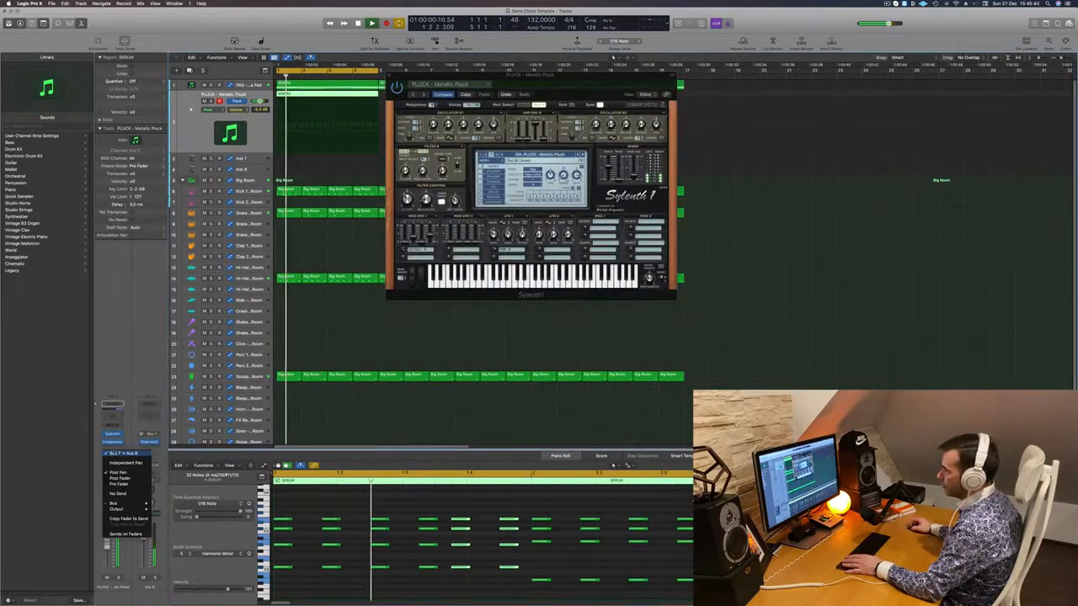
pyautogui.click(151, 415)
pyautogui.click(150, 416)
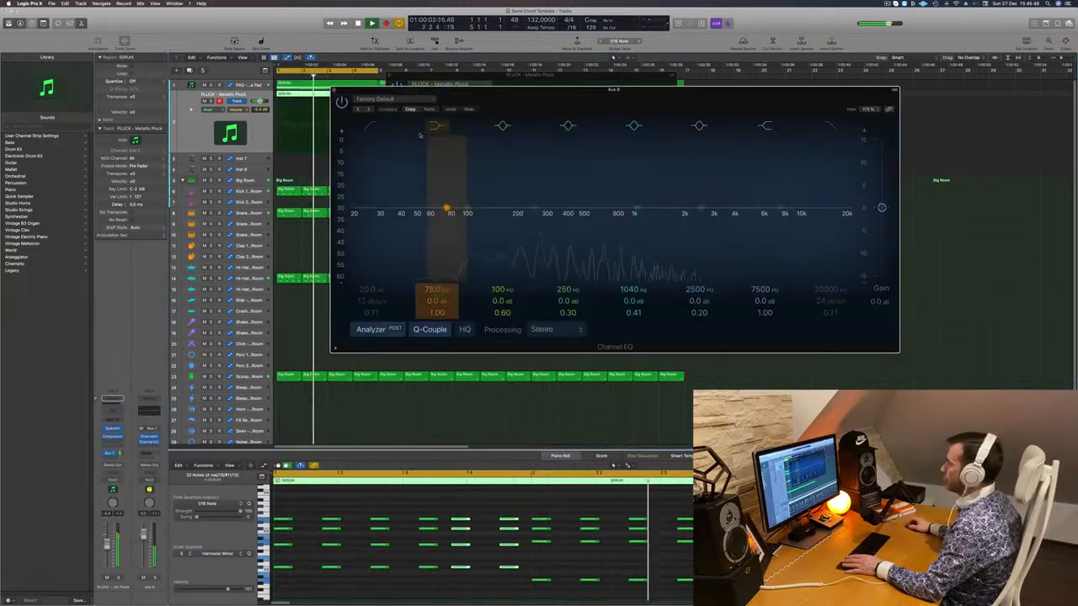
pyautogui.moveTo(371, 136); pyautogui.dragTo(553, 211)
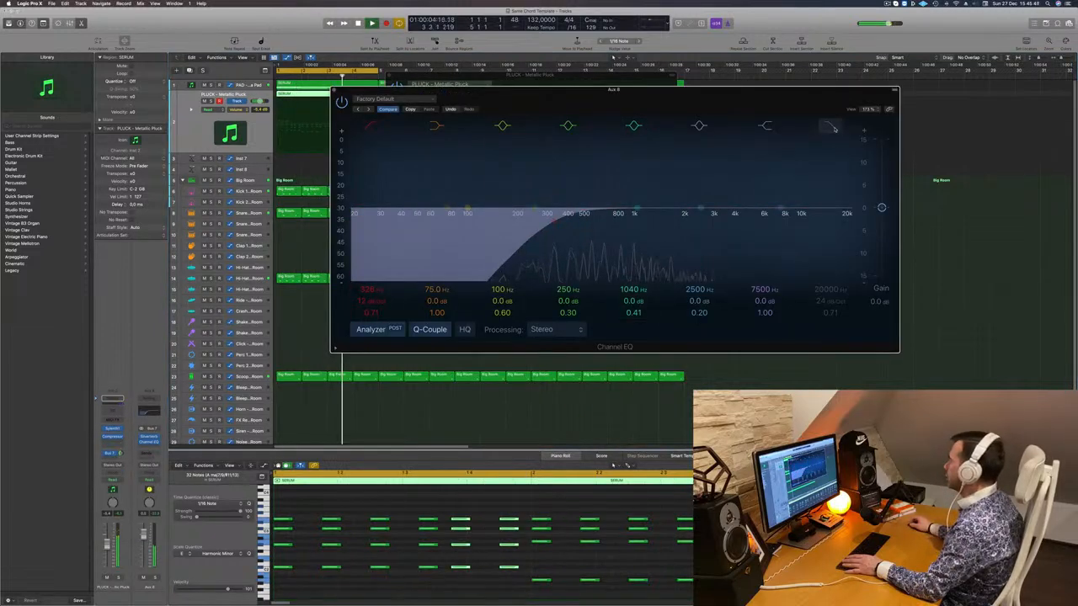
pyautogui.moveTo(818, 228); pyautogui.dragTo(740, 228)
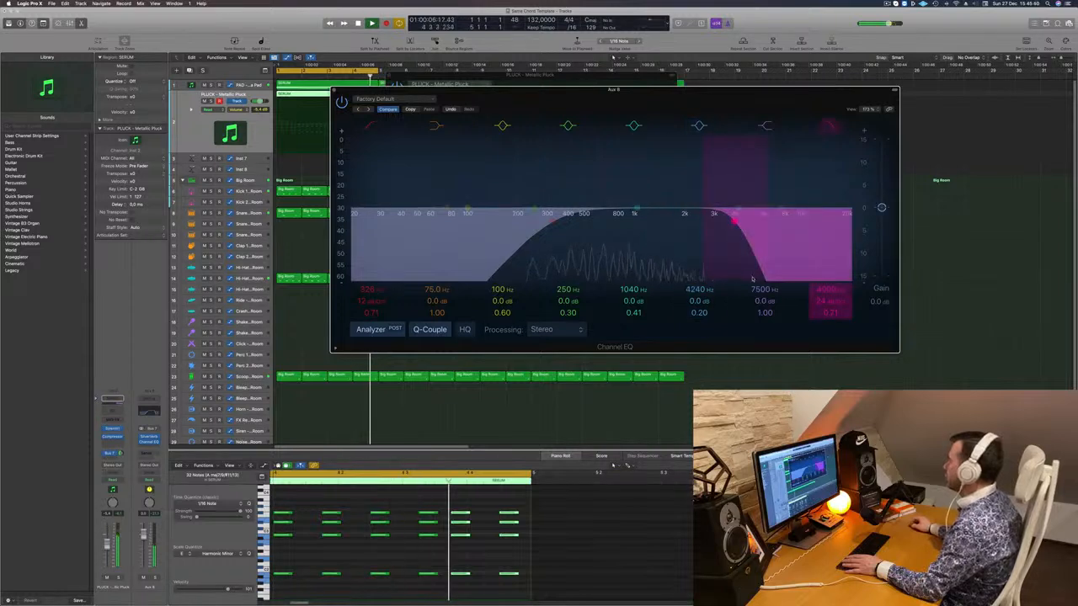
pyautogui.moveTo(761, 300); pyautogui.dragTo(761, 296)
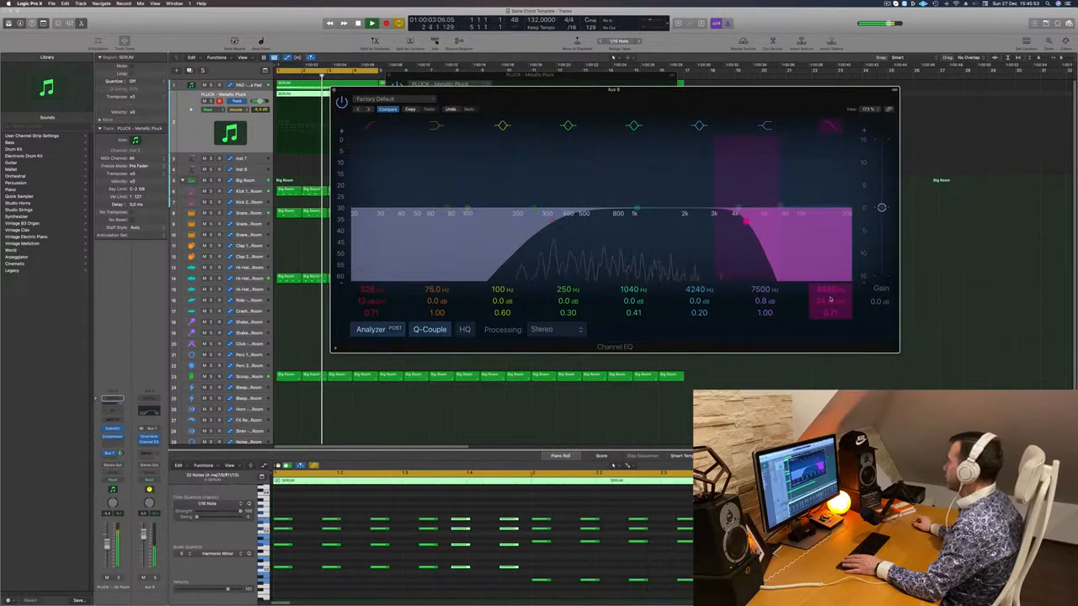
pyautogui.moveTo(830, 300); pyautogui.dragTo(830, 310)
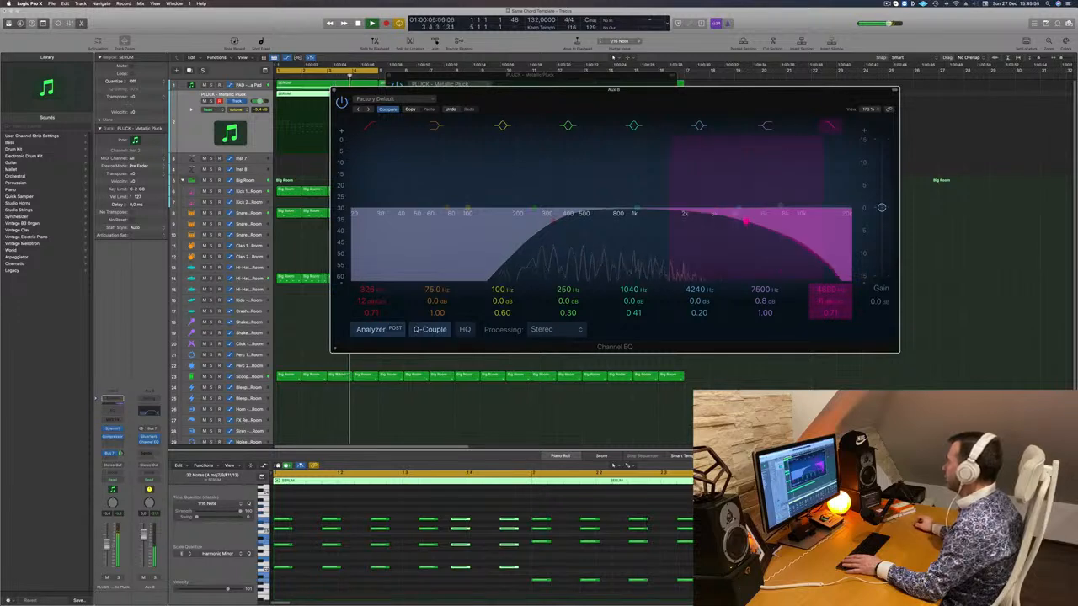
pyautogui.moveTo(745, 221); pyautogui.dragTo(802, 221)
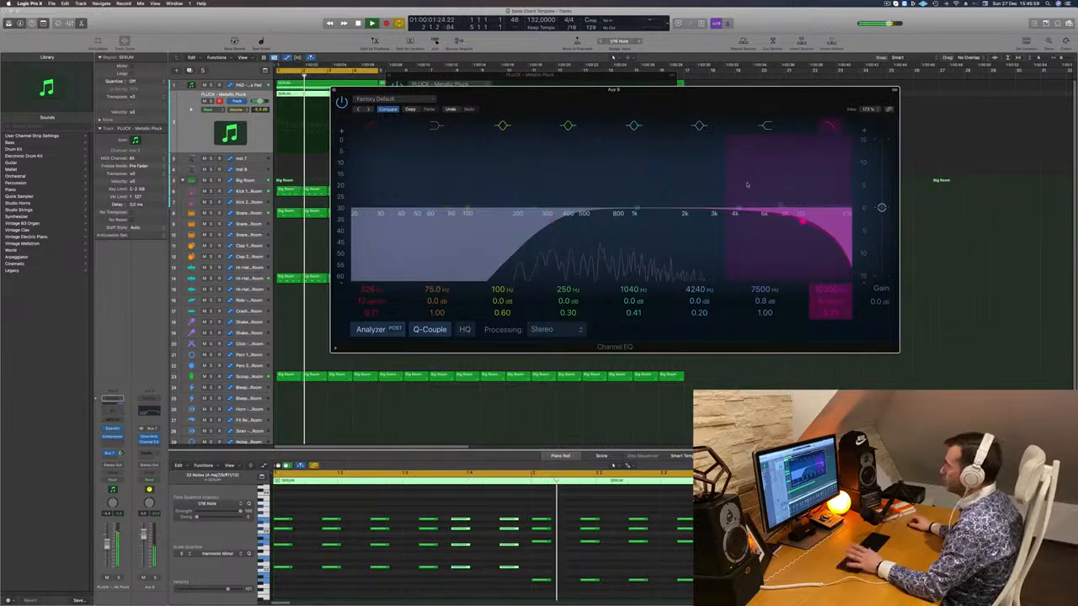
pyautogui.click(334, 90)
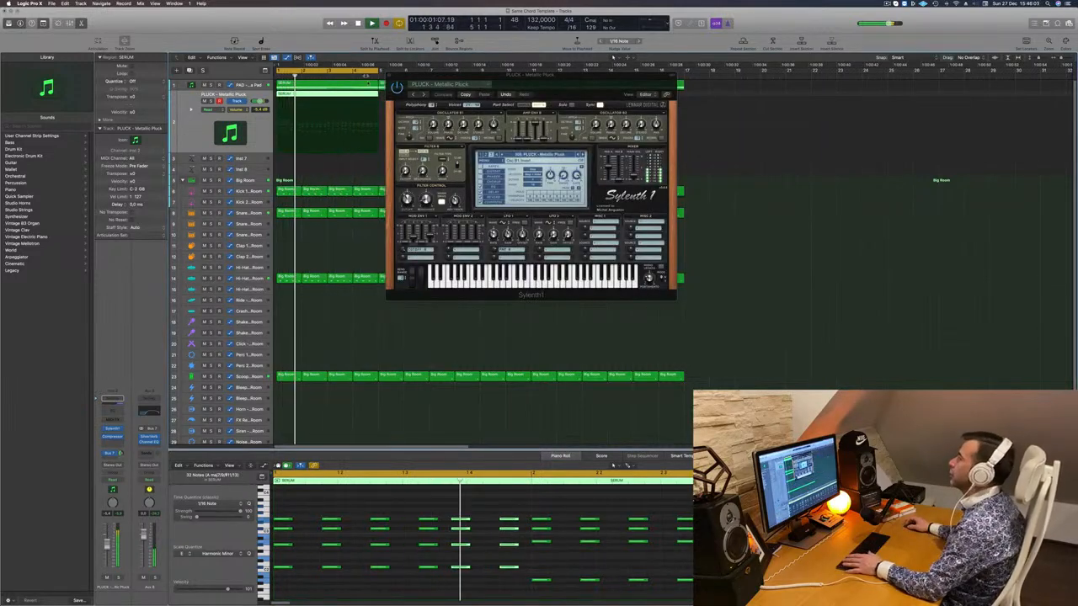
pyautogui.press('super+w')
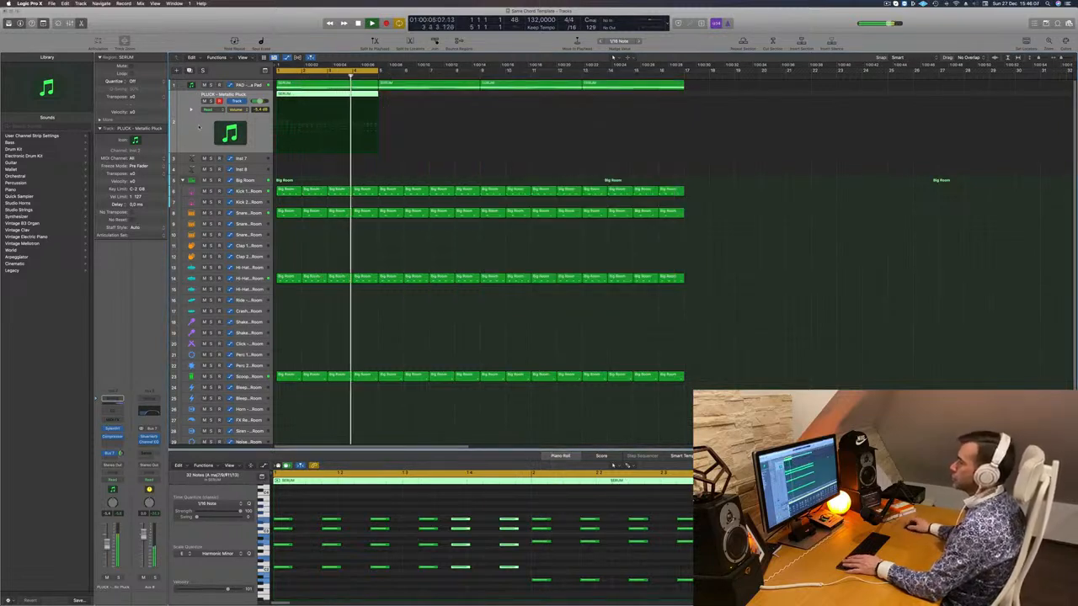
# - Duplicate the Metallic Pluck track and copy the SERUM region onto the new track
pyautogui.press('space')
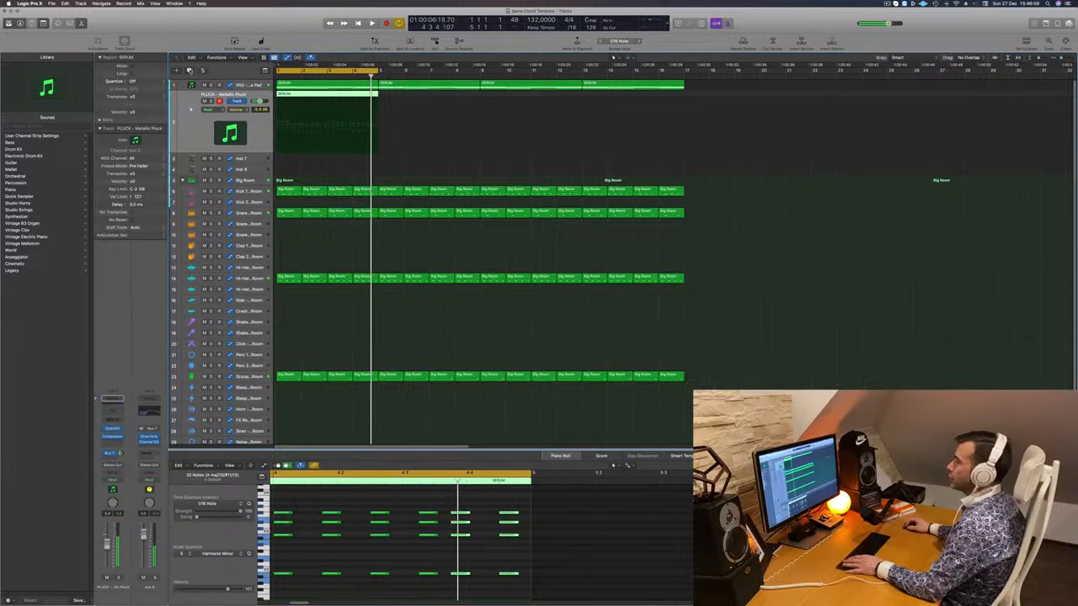
pyautogui.press('super+d')
pyautogui.moveTo(309, 97); pyautogui.dragTo(309, 120)
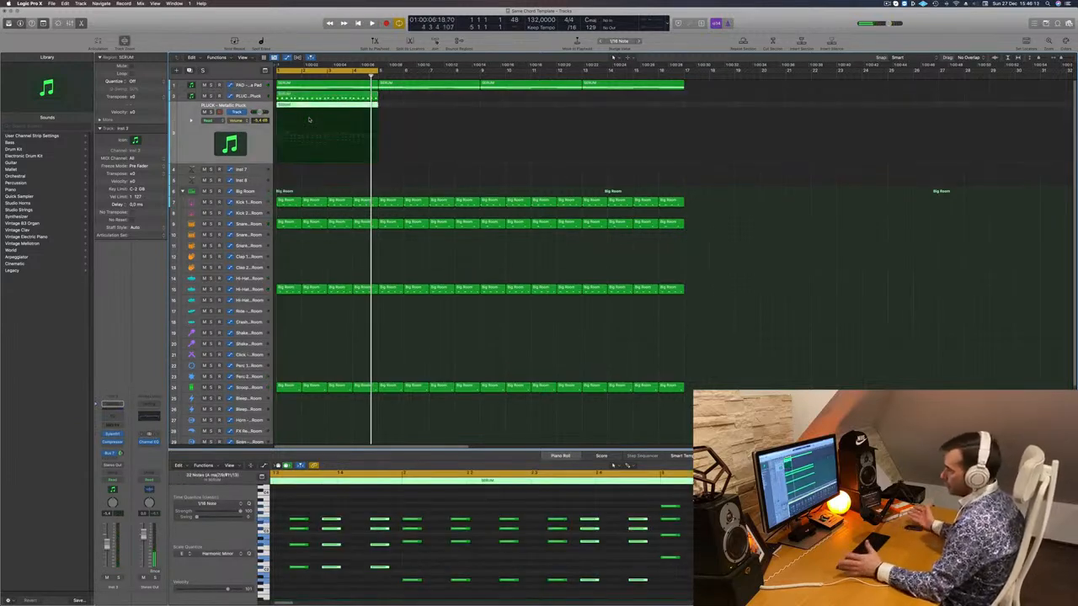
# - Delete the upper chord notes, keeping the 24 low notes, nudge them later, and play it back
pyautogui.scroll(-3, 341, 535)
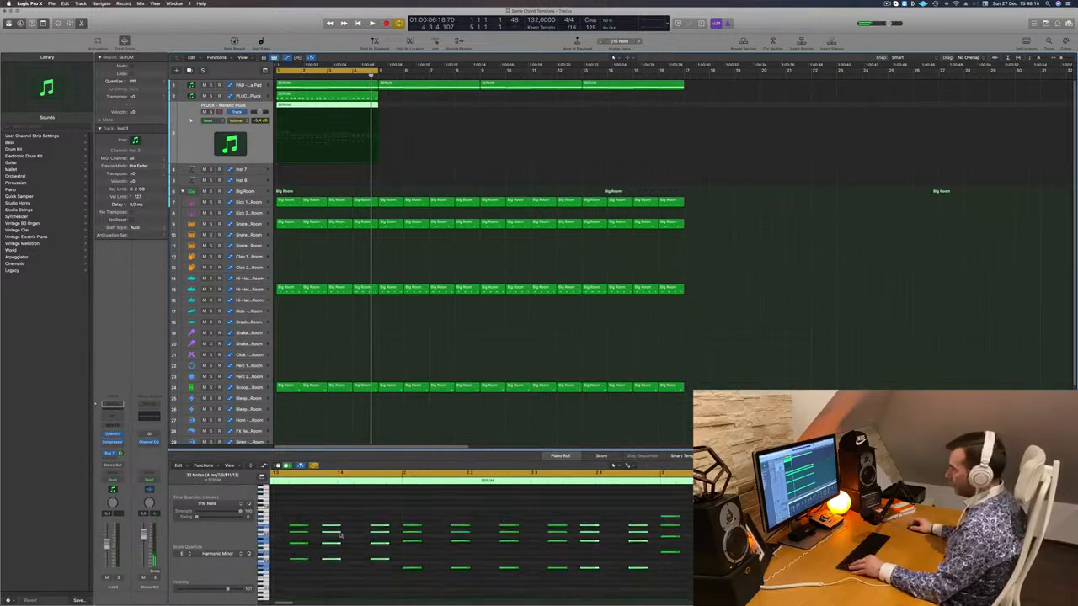
pyautogui.scroll(-4, 354, 536)
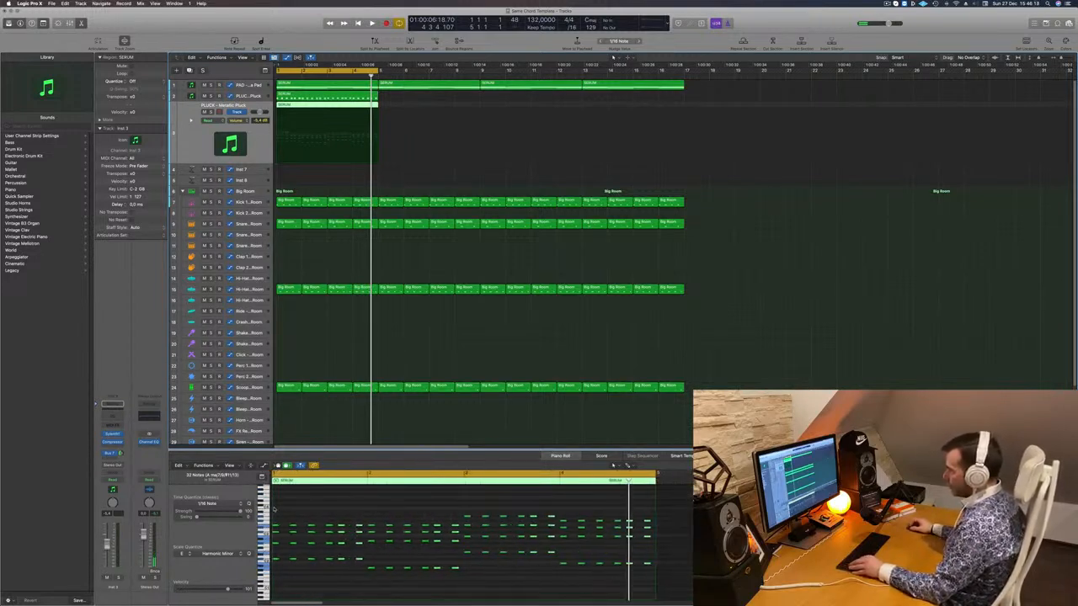
pyautogui.moveTo(273, 508); pyautogui.dragTo(682, 545)
pyautogui.press('Delete')
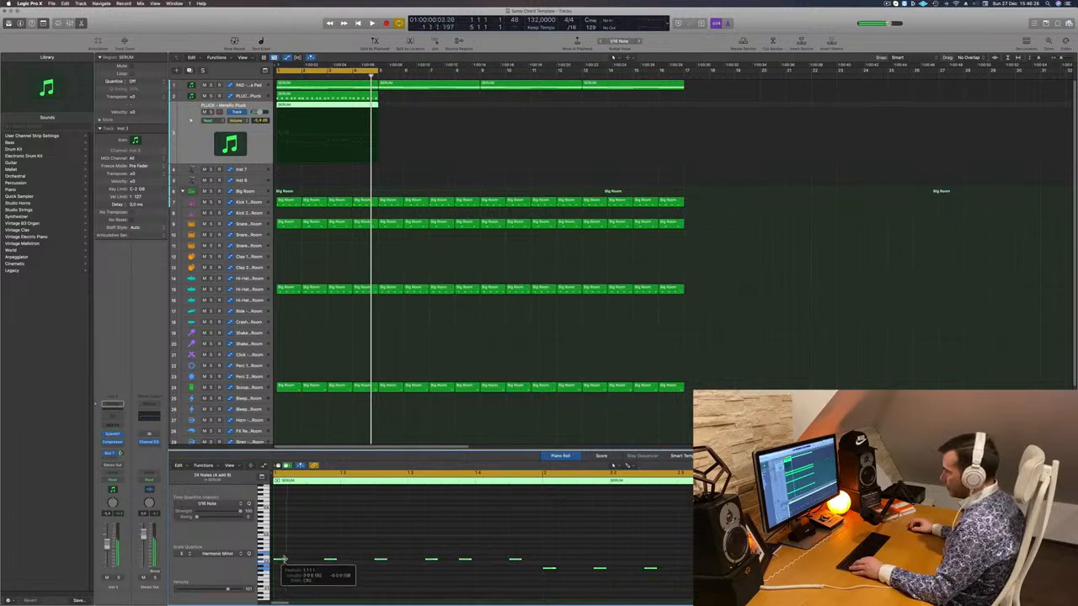
pyautogui.moveTo(278, 561); pyautogui.dragTo(287, 562)
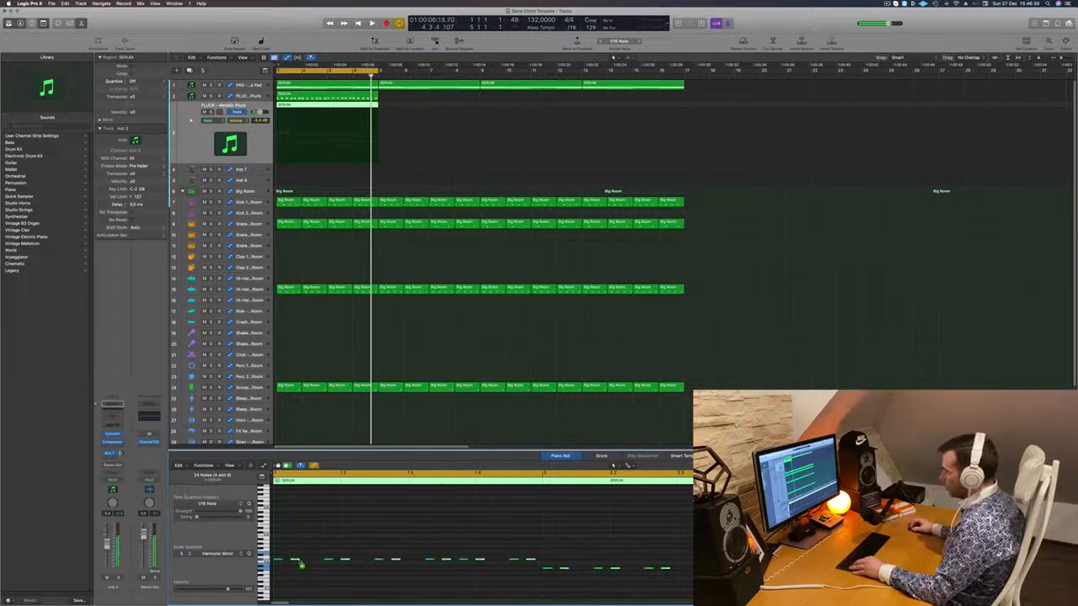
pyautogui.moveTo(302, 564); pyautogui.dragTo(325, 553)
pyautogui.press('space')
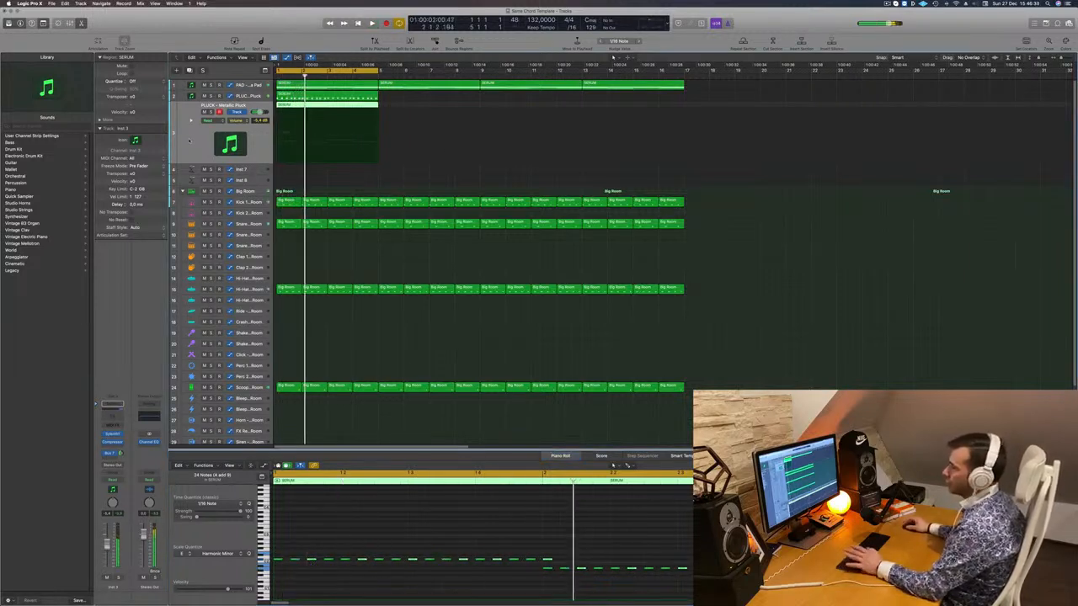
# - Load Sylenth1's BASS - Acid Bass preset from the bass bank and play it from bar 1
pyautogui.click(112, 434)
pyautogui.click(522, 173)
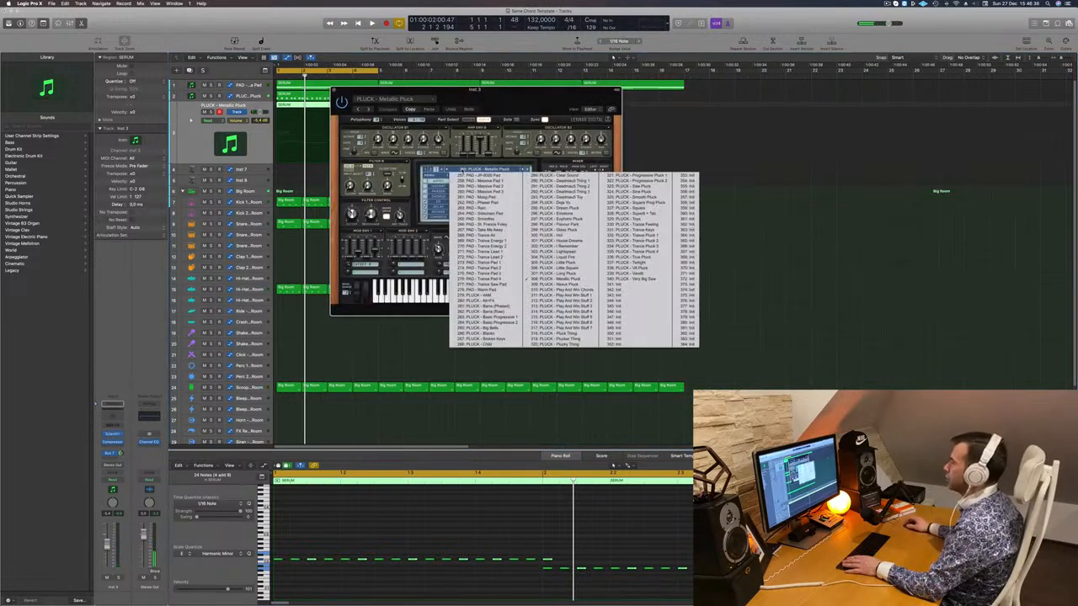
pyautogui.click(426, 170)
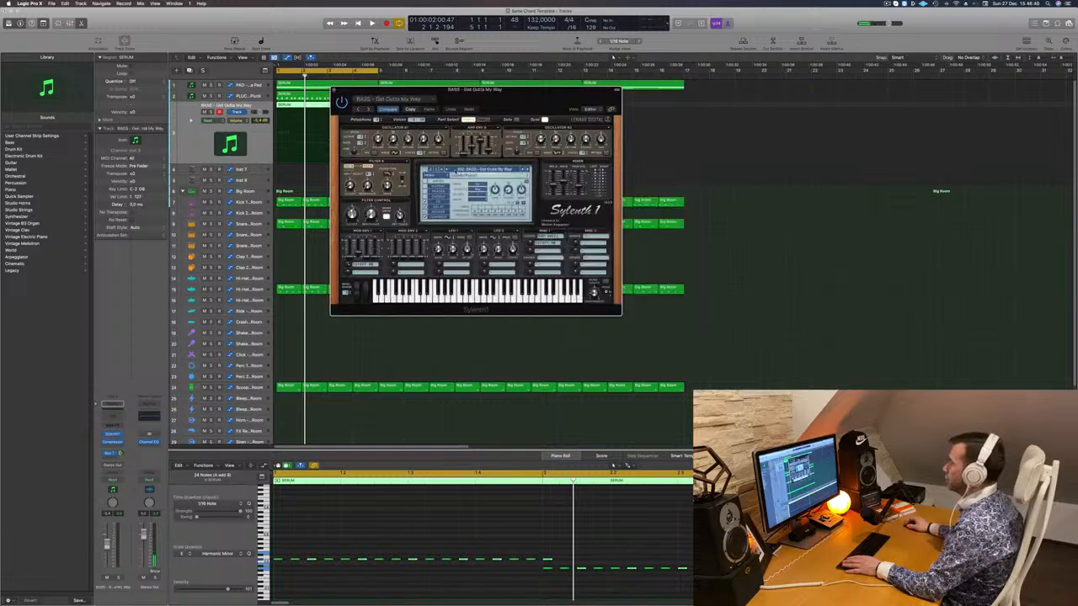
pyautogui.click(459, 170)
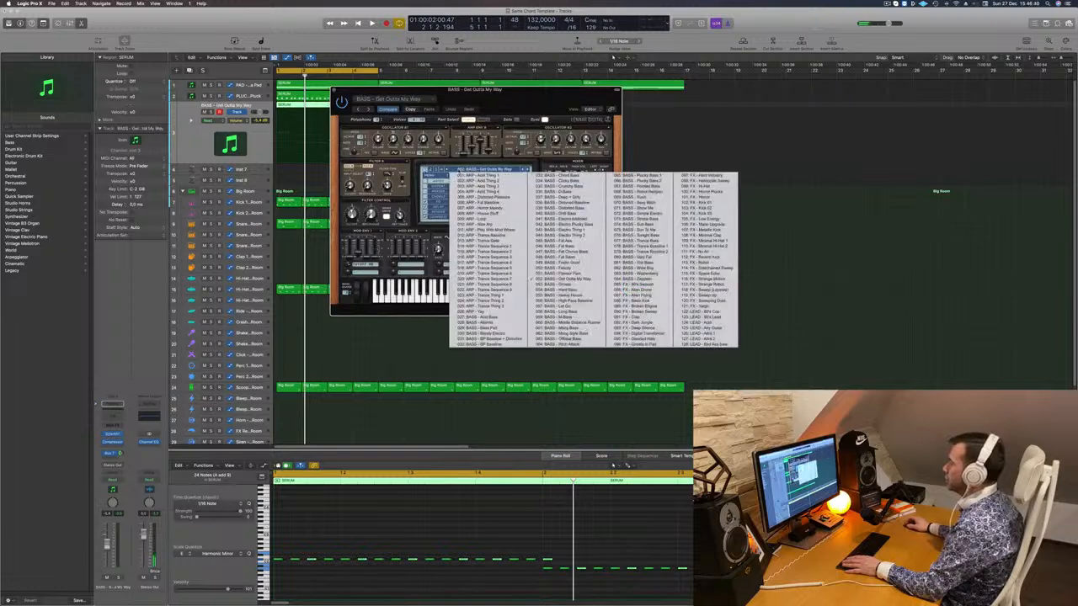
pyautogui.click(473, 319)
pyautogui.press('space')
pyautogui.moveTo(475, 89); pyautogui.dragTo(513, 176)
pyautogui.press('Return')
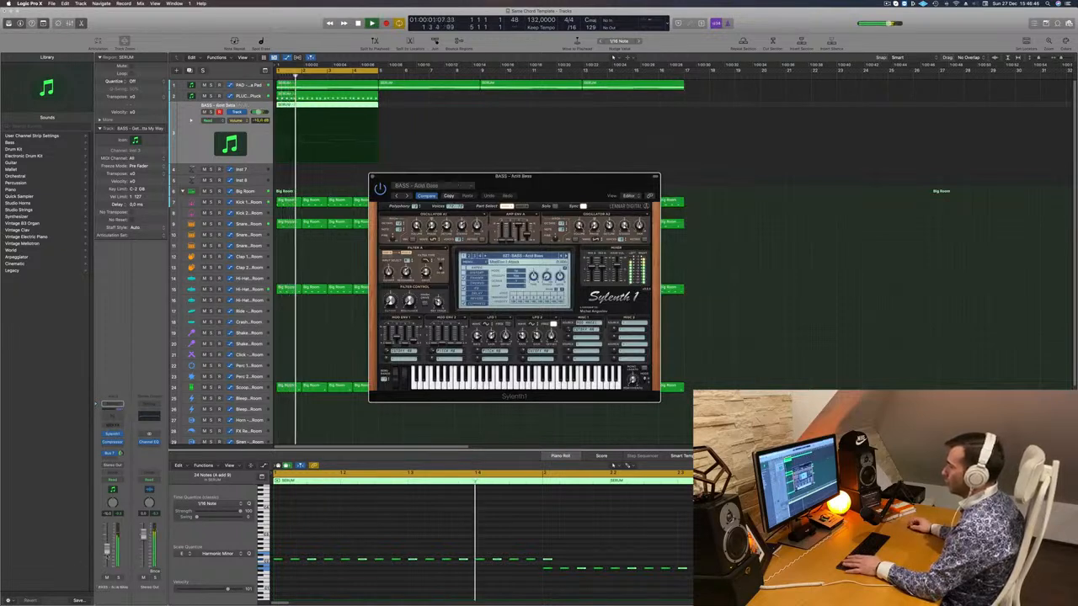
# - Lower the bass volume and audition further bass presets, including Get Outta My Way, with a solo check
pyautogui.moveTo(107, 545); pyautogui.dragTo(107, 550)
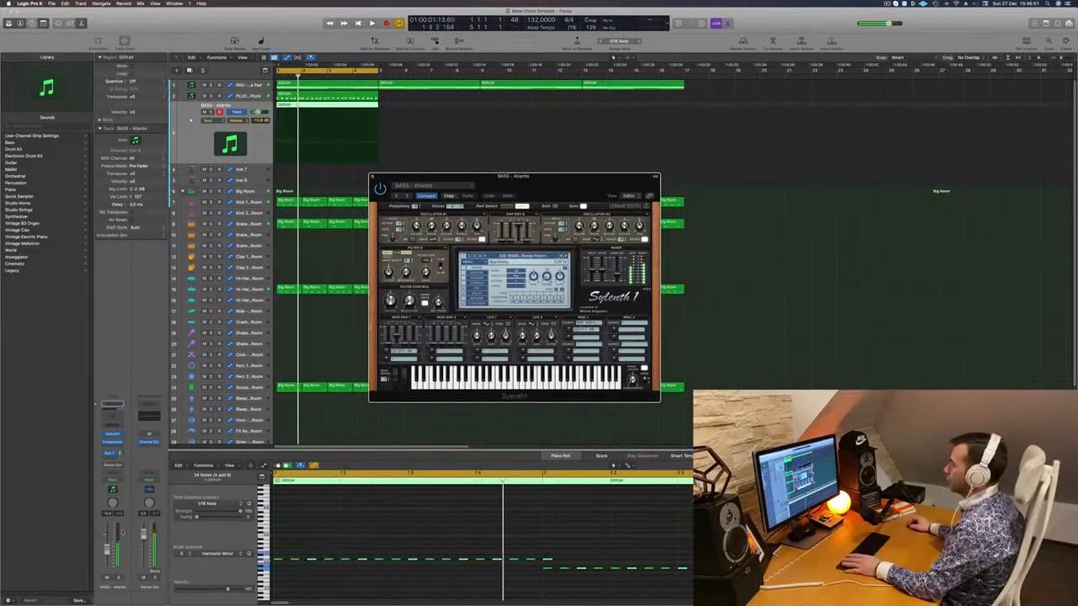
pyautogui.moveTo(107, 543); pyautogui.dragTo(107, 542)
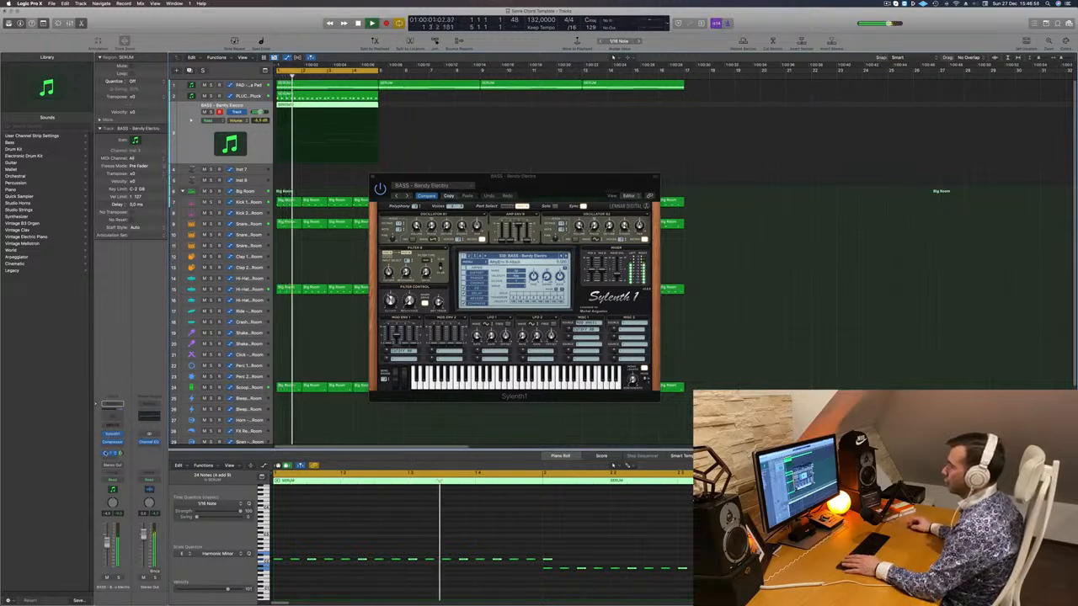
pyautogui.click(567, 256)
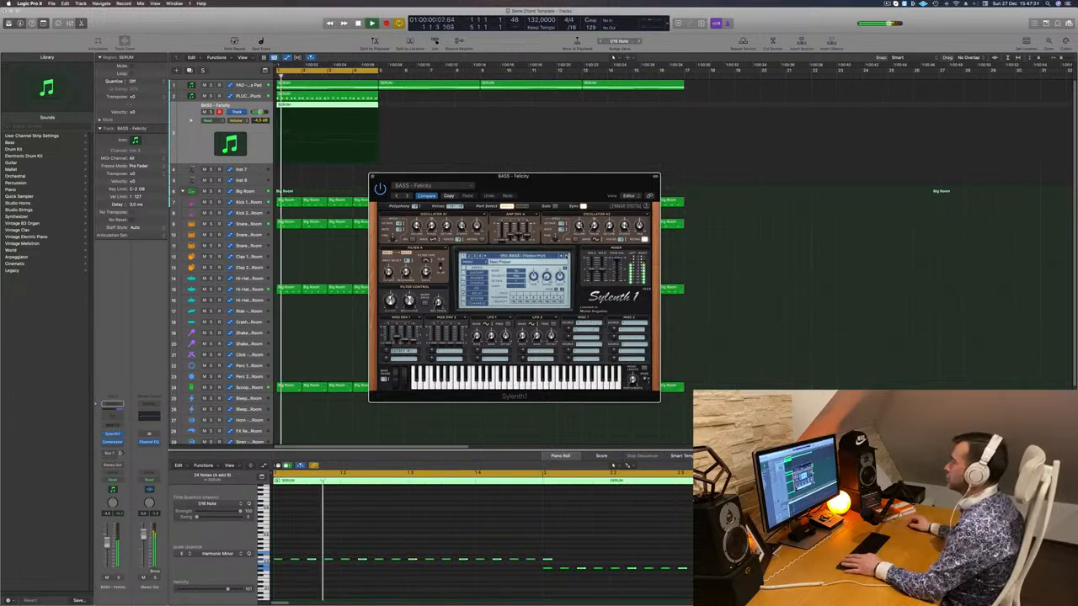
pyautogui.click(566, 256)
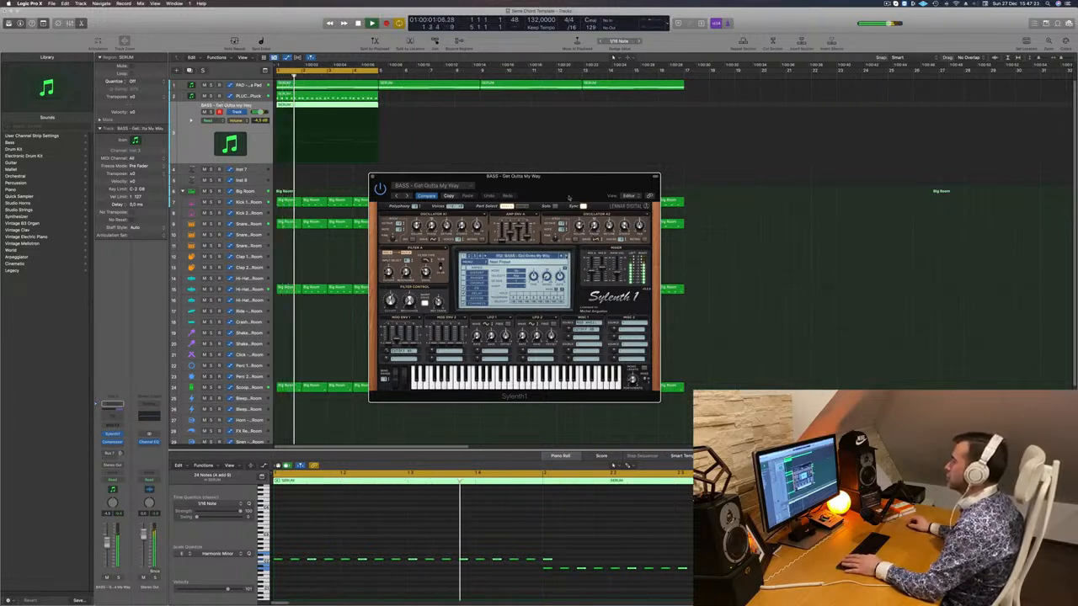
pyautogui.moveTo(568, 197)
pyautogui.mouseDown()
pyautogui.moveTo(646, 178)
pyautogui.moveTo(571, 187)
pyautogui.mouseUp()
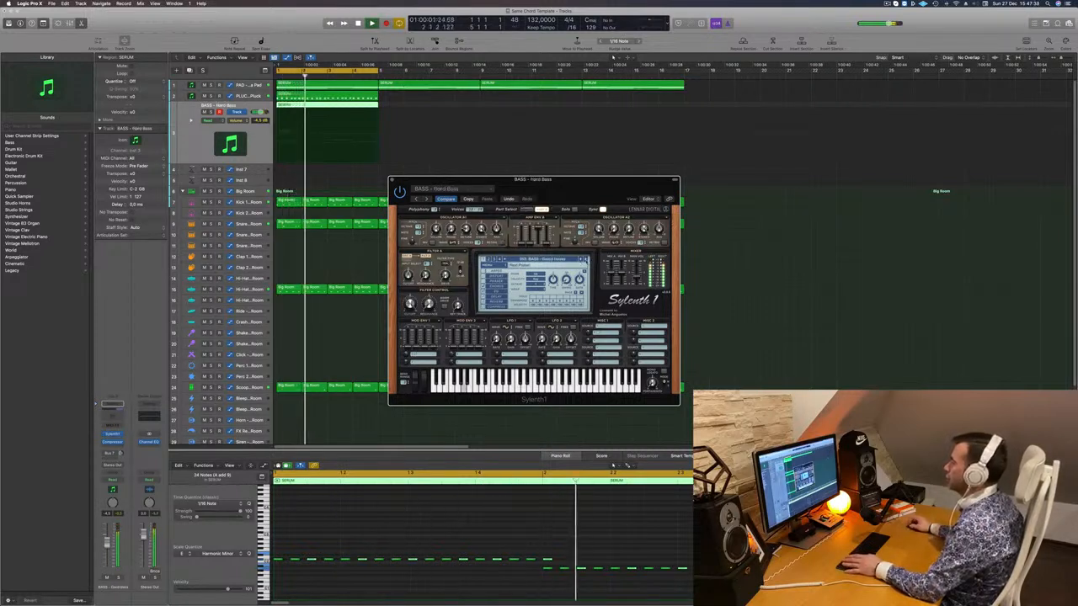
pyautogui.moveTo(571, 186); pyautogui.dragTo(606, 160)
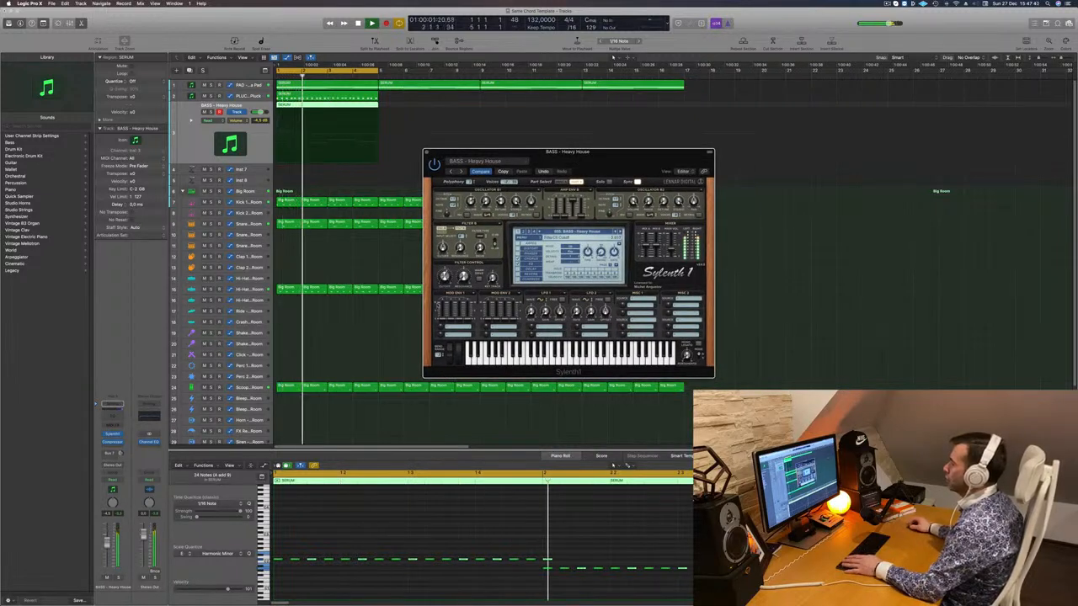
pyautogui.press('s')
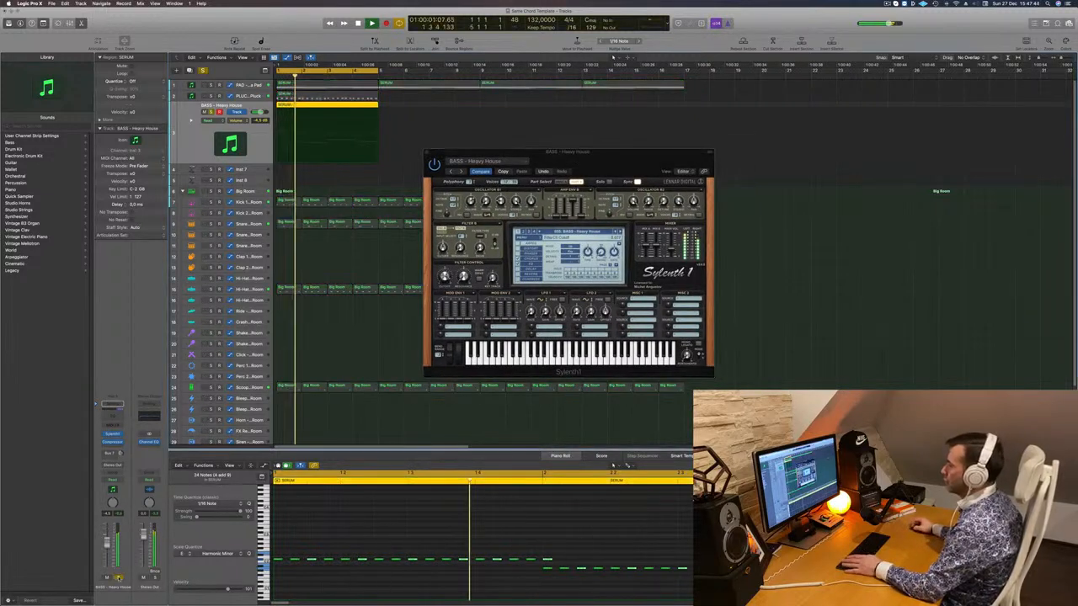
pyautogui.press('s')
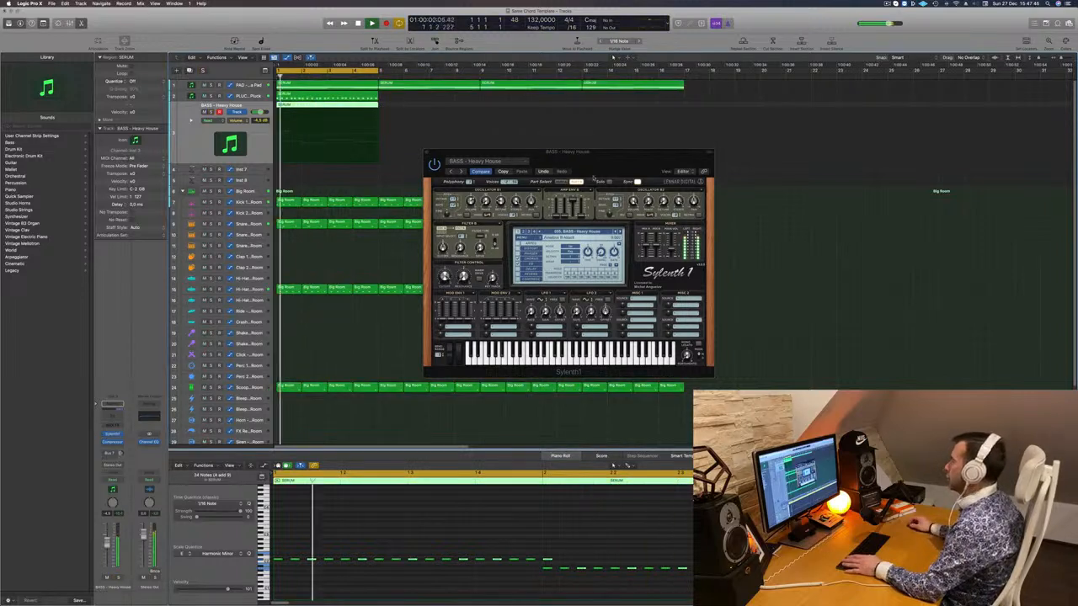
pyautogui.moveTo(593, 178); pyautogui.dragTo(559, 165)
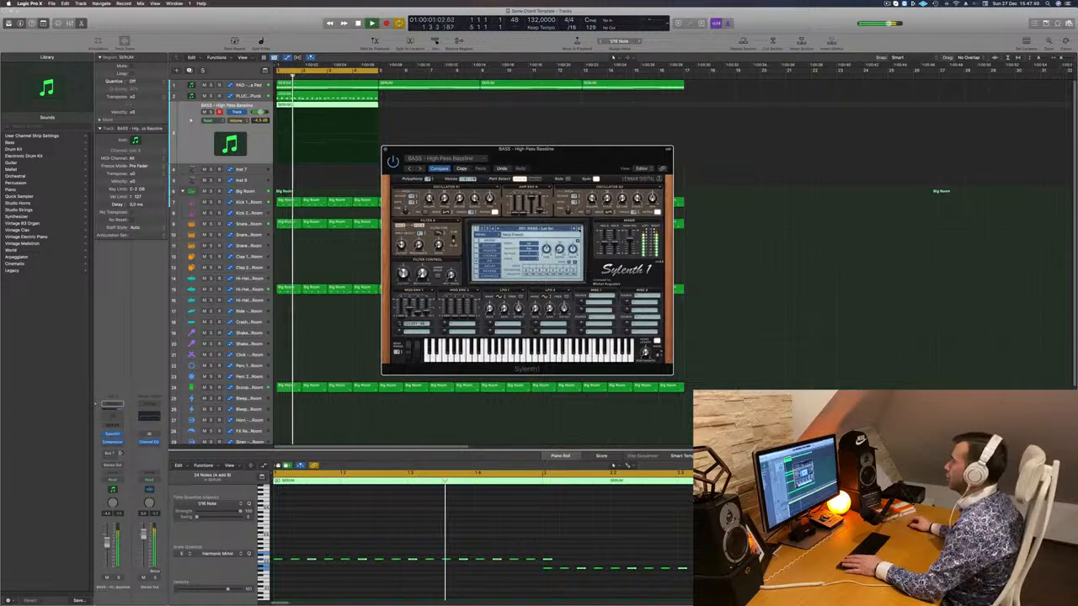
# - Select all notes in the region and lower the bass track's volume slightly
pyautogui.click(472, 519)
pyautogui.press('super+a')
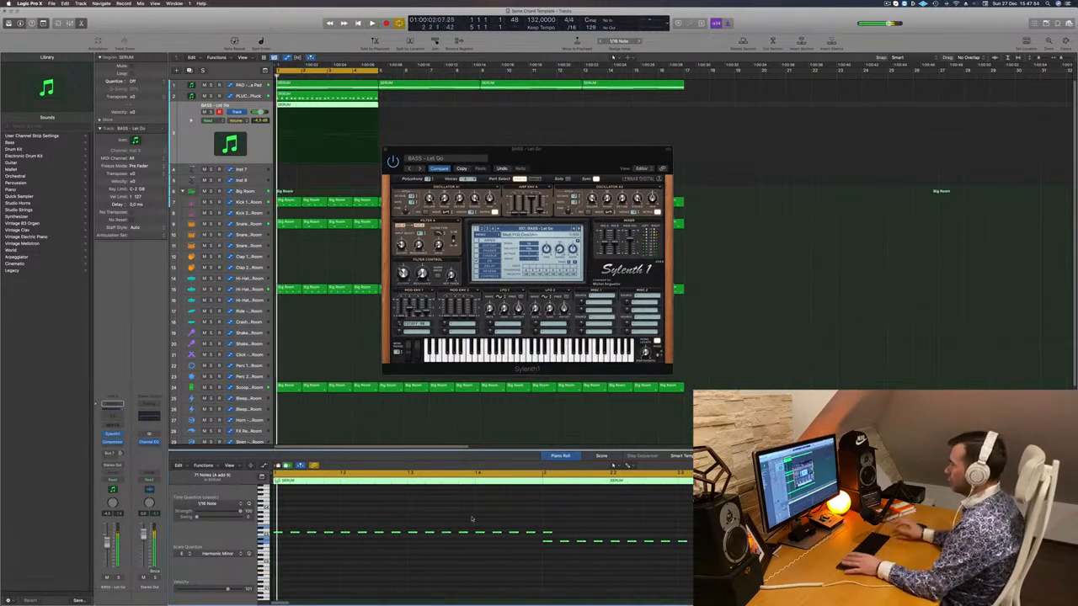
pyautogui.moveTo(584, 167); pyautogui.dragTo(603, 158)
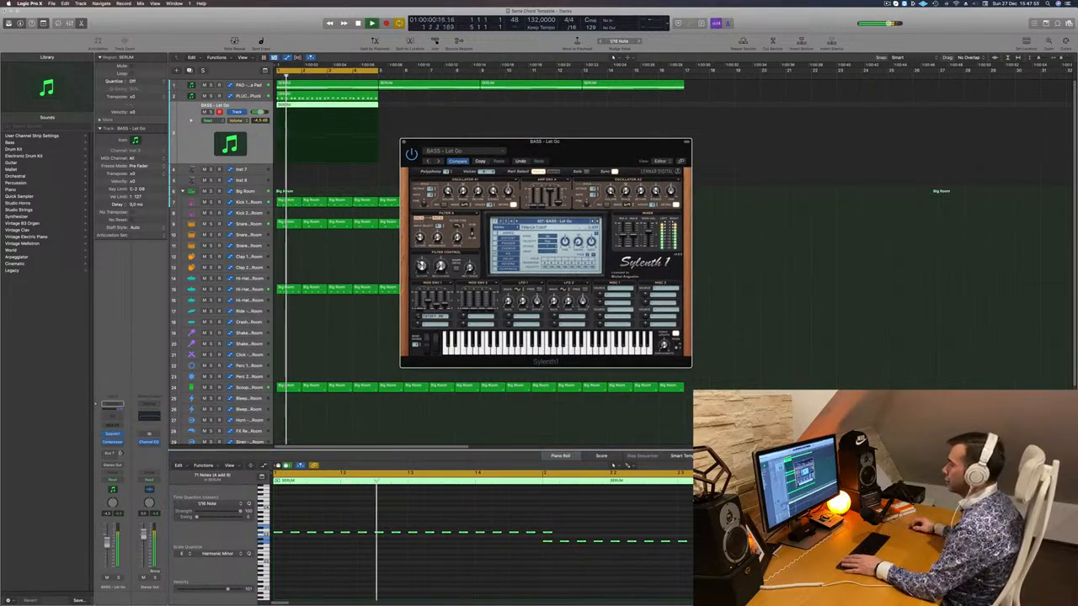
pyautogui.moveTo(107, 553); pyautogui.dragTo(107, 556)
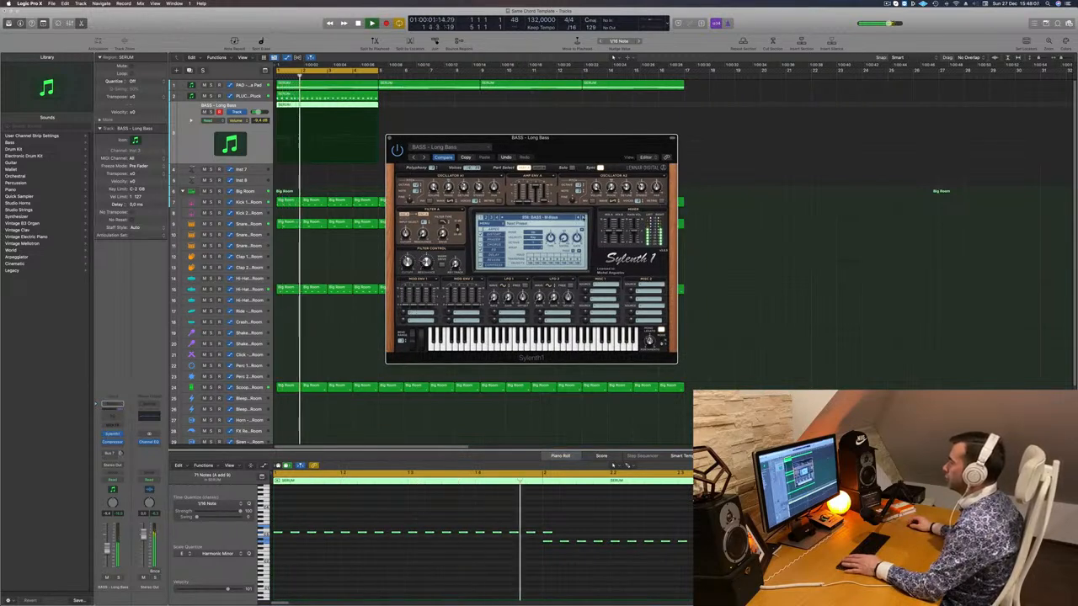
# - Step through Sylenth1 bass presets from Middle Distance Runner onward to BASS - Wippenberg
pyautogui.click(584, 217)
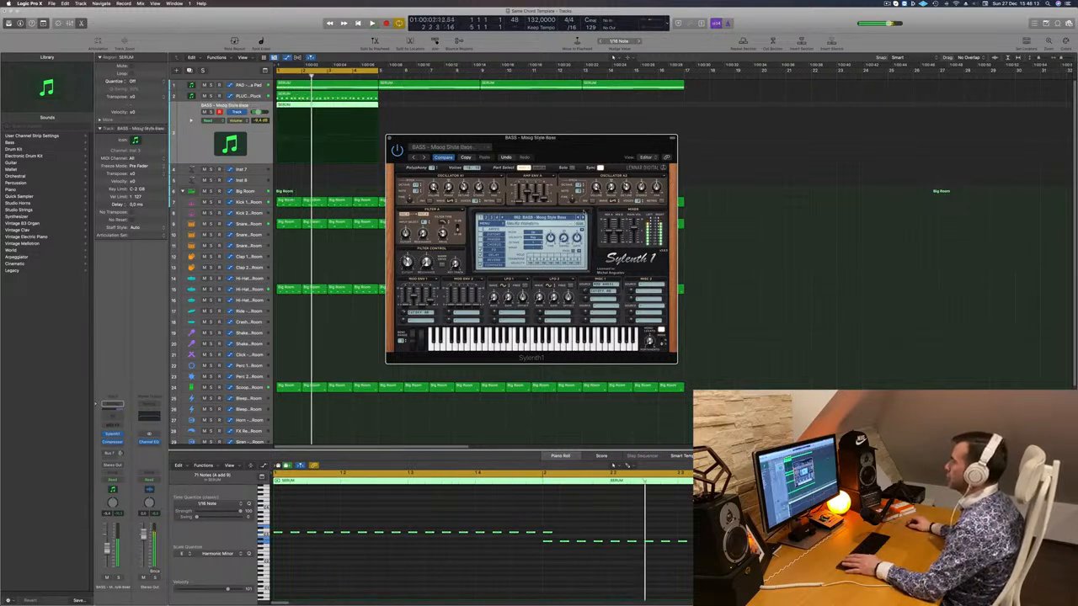
pyautogui.click(581, 217)
pyautogui.click(583, 217)
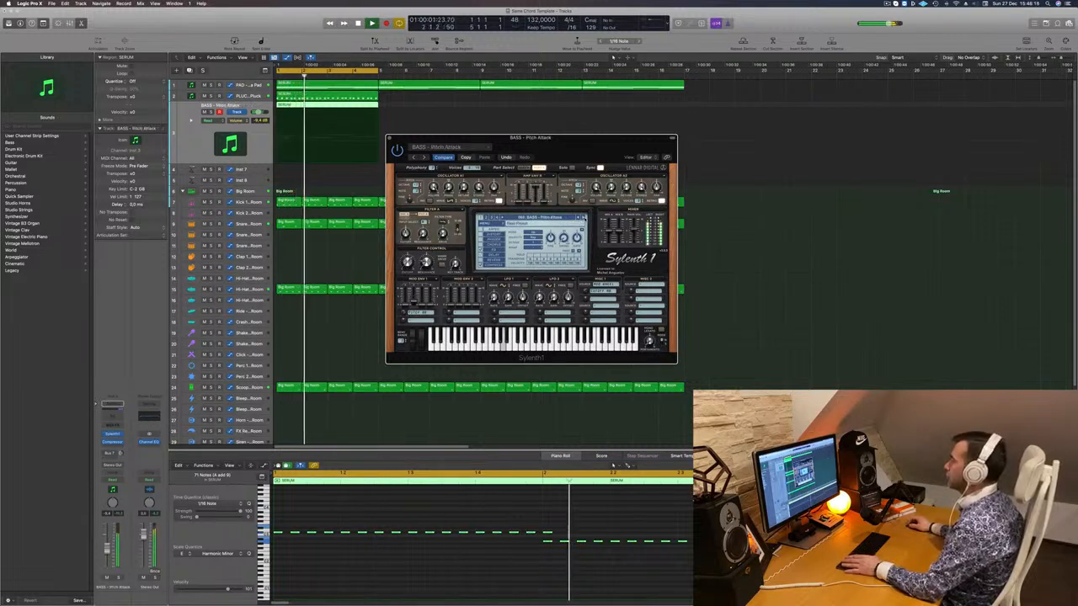
pyautogui.click(583, 217)
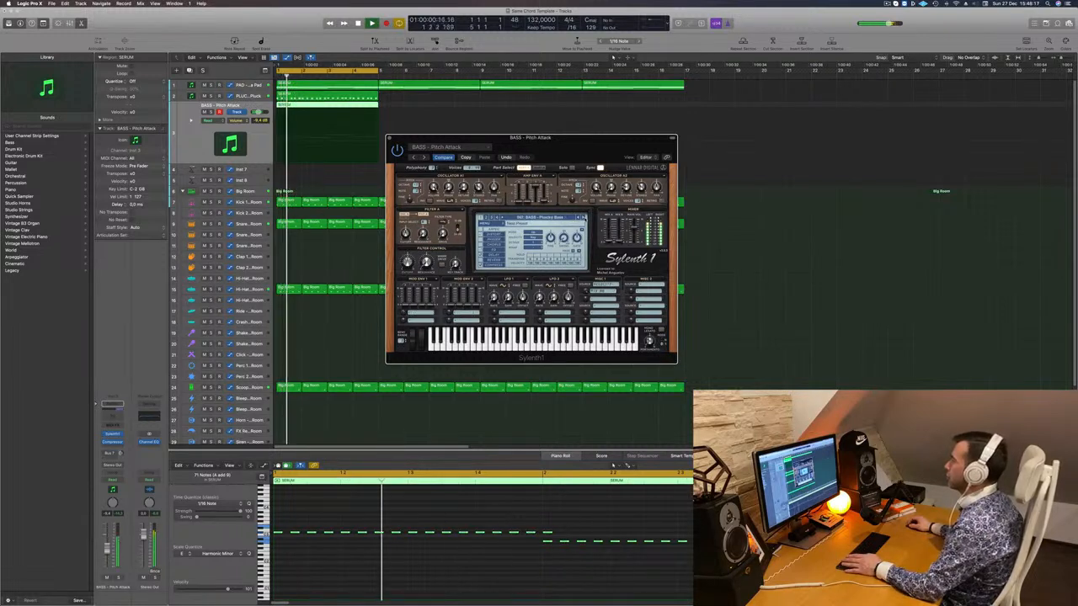
pyautogui.click(583, 217)
pyautogui.click(584, 217)
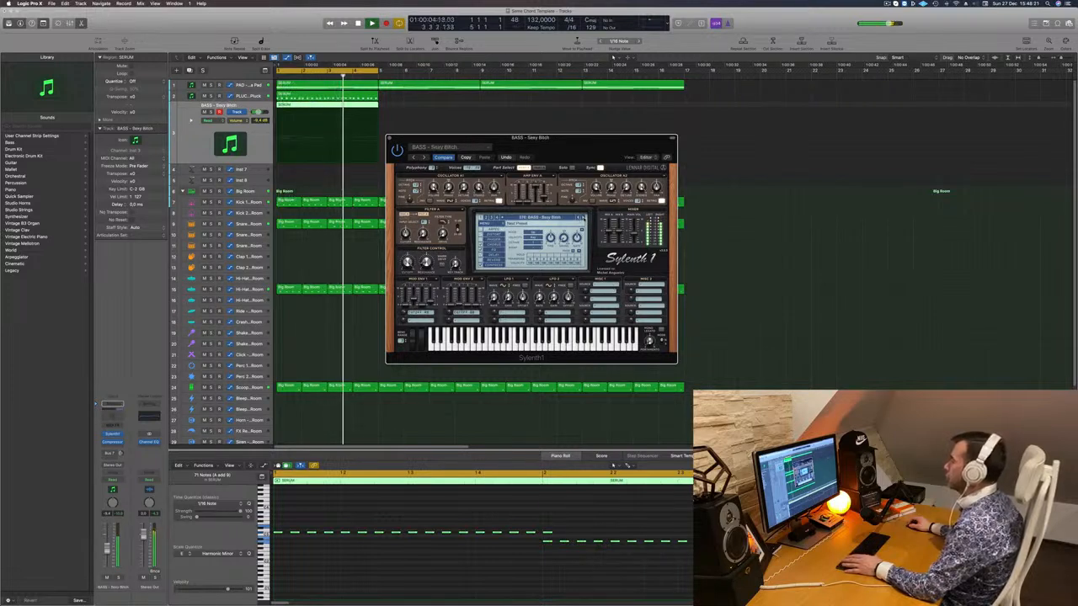
pyautogui.click(584, 217)
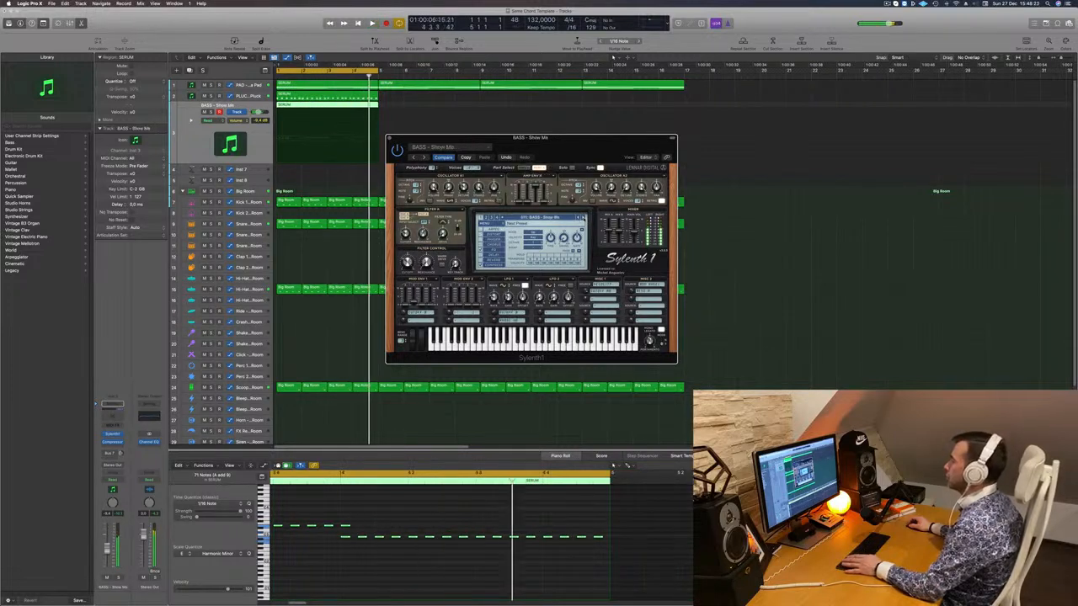
pyautogui.click(583, 217)
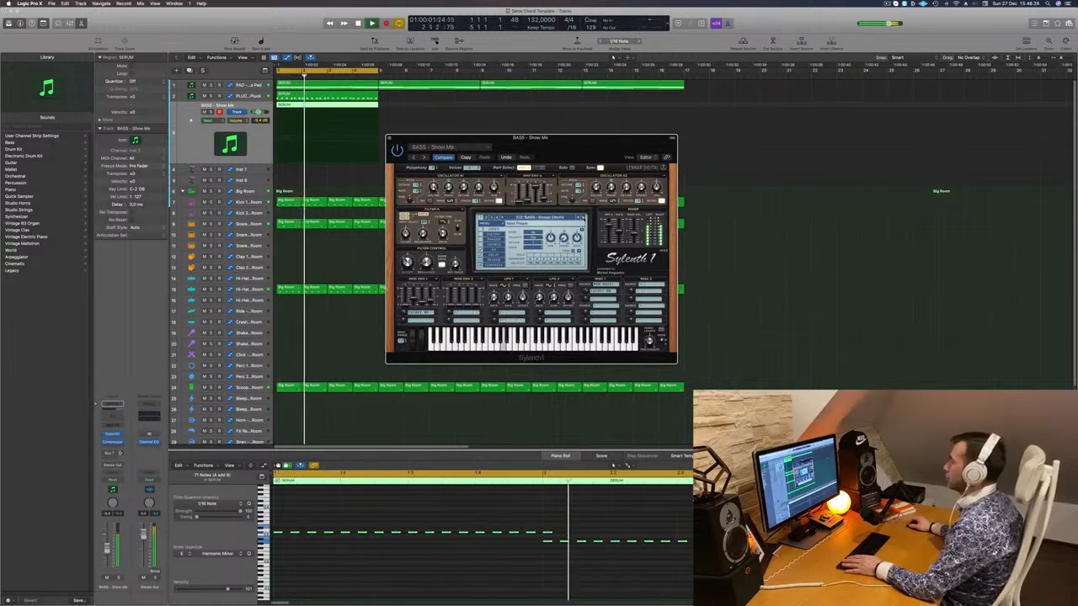
pyautogui.click(584, 217)
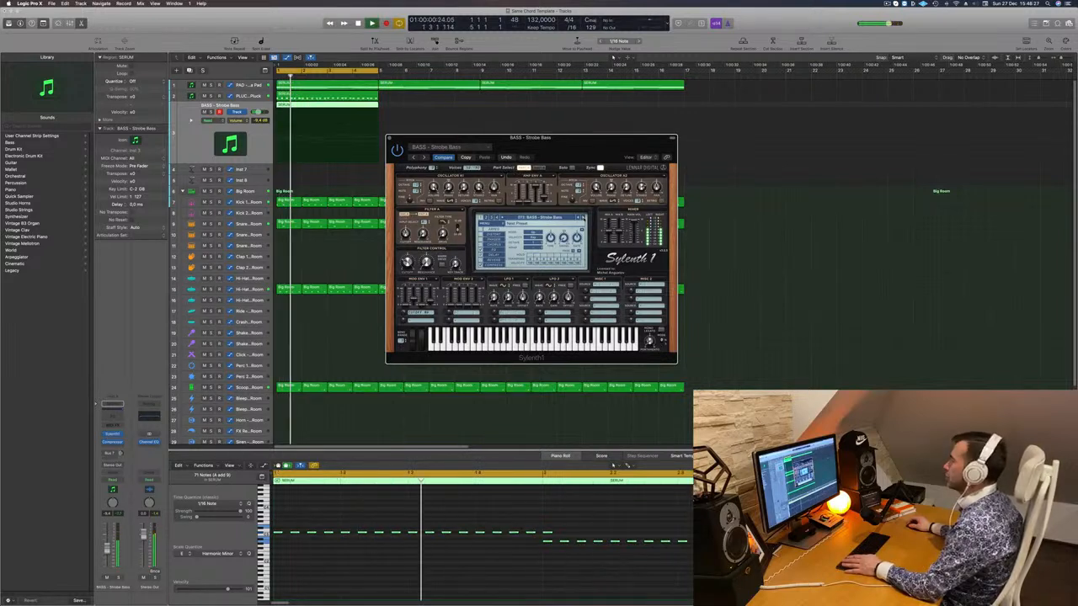
pyautogui.click(583, 218)
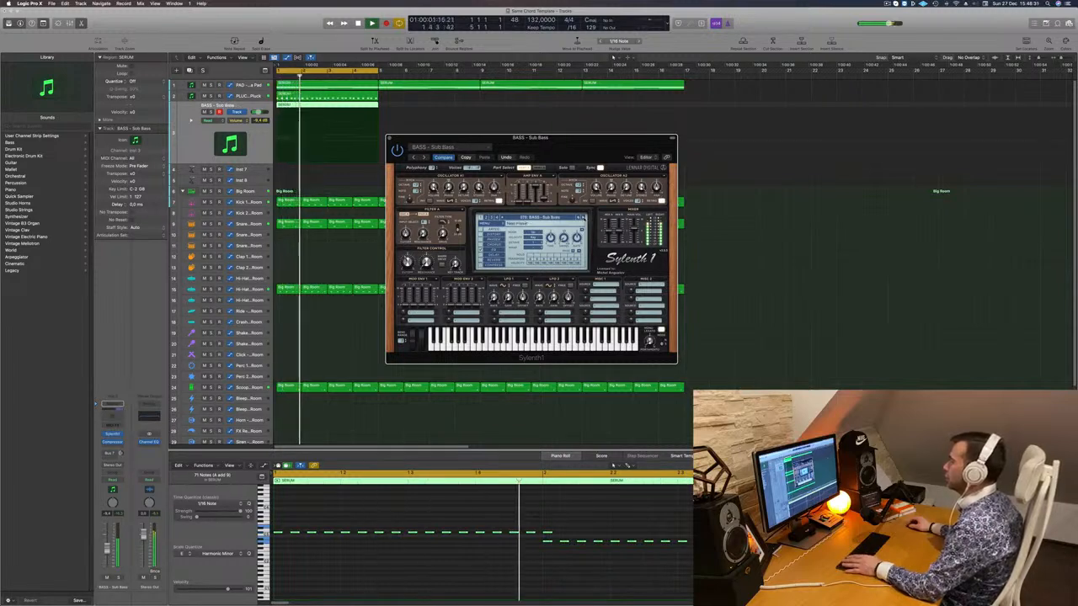
pyautogui.click(583, 217)
pyautogui.click(584, 217)
pyautogui.click(583, 217)
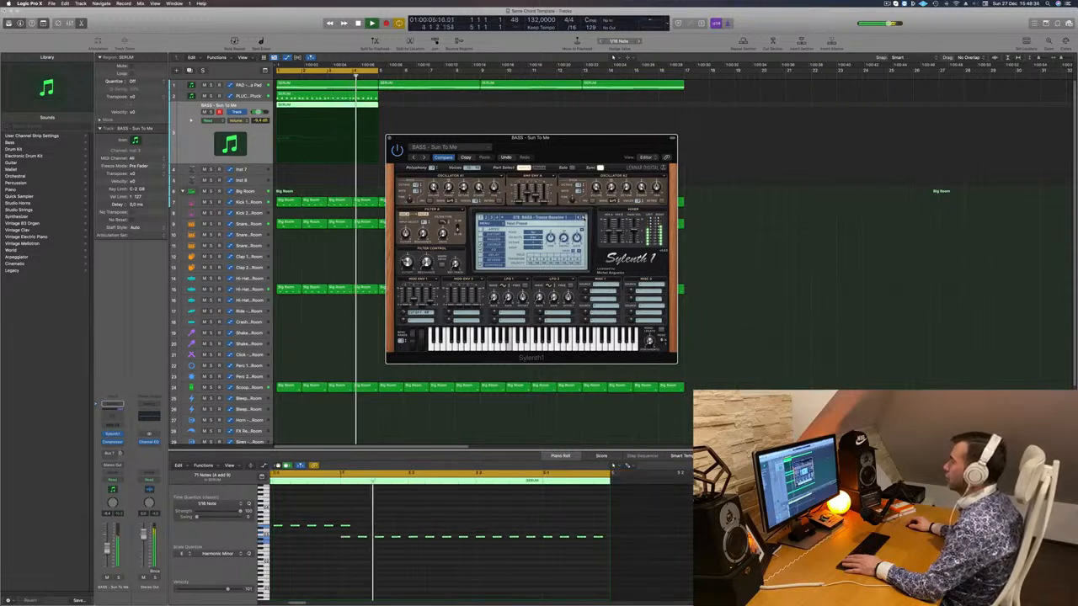
pyautogui.click(583, 217)
pyautogui.click(584, 217)
pyautogui.click(583, 217)
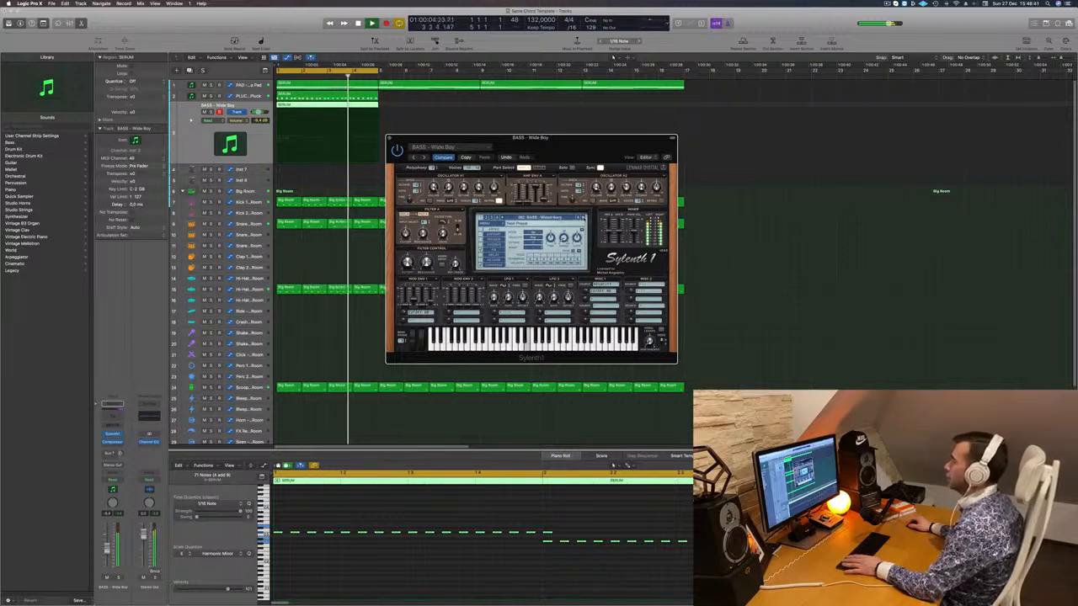
# - Set the bass fader to about -9.3 dB after a solo check, and close the synth window
pyautogui.moveTo(106, 548); pyautogui.dragTo(106, 551)
pyautogui.click(118, 578)
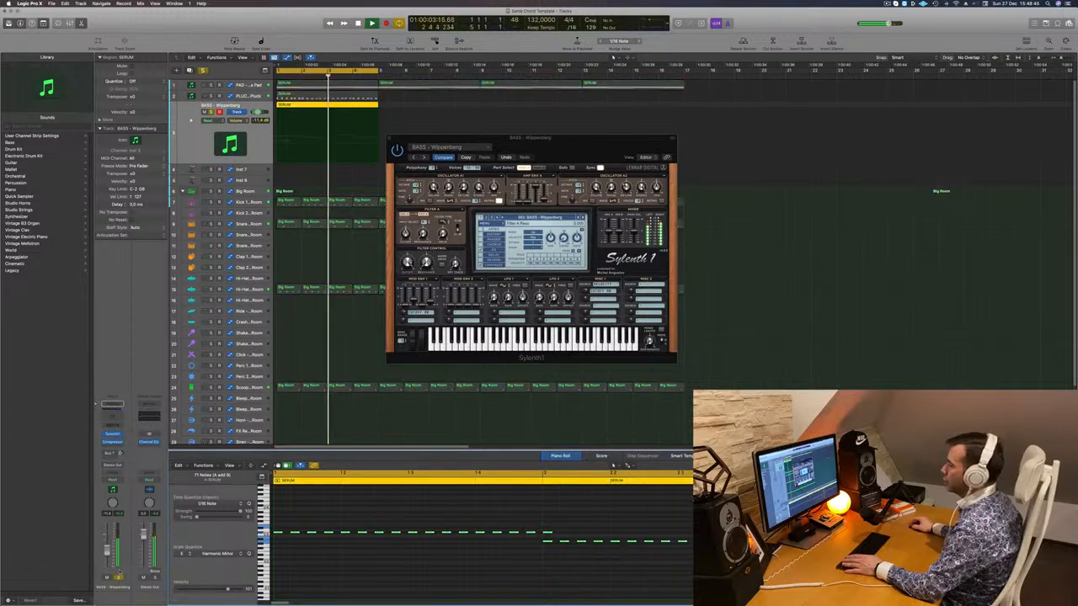
pyautogui.click(119, 578)
pyautogui.press('Return')
pyautogui.moveTo(107, 550); pyautogui.dragTo(107, 550)
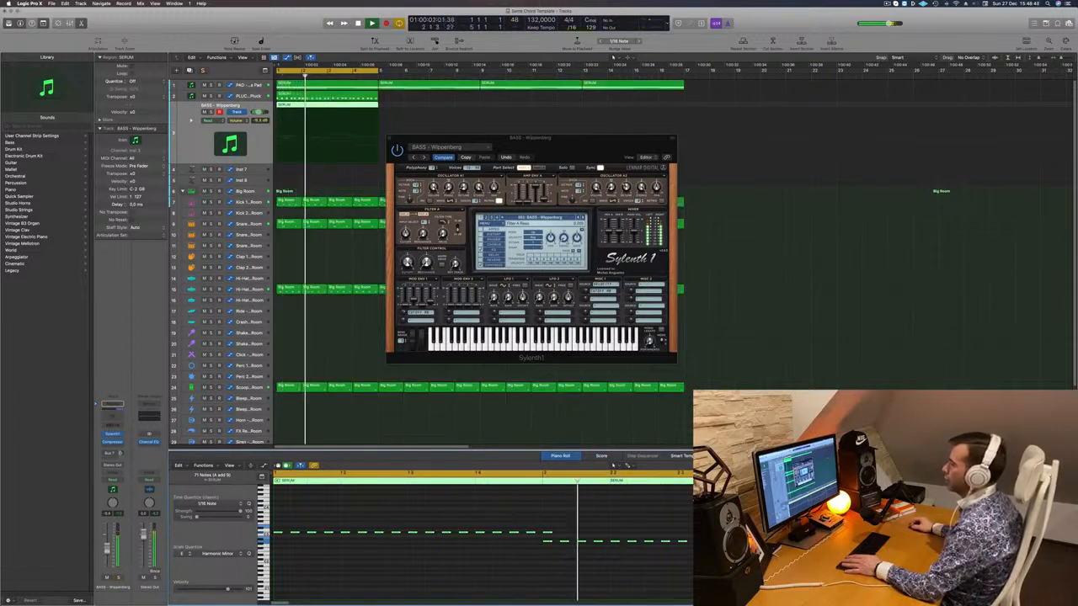
pyautogui.click(390, 140)
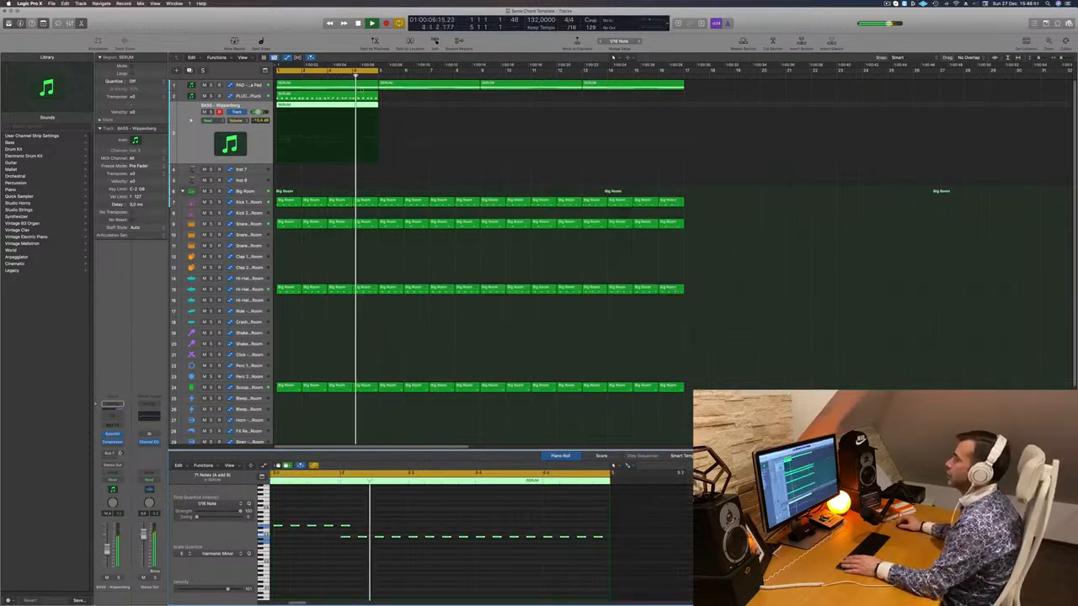
# - Select the PAD track, check its Sylenth1 synth sound, and close it
pyautogui.click(160, 415)
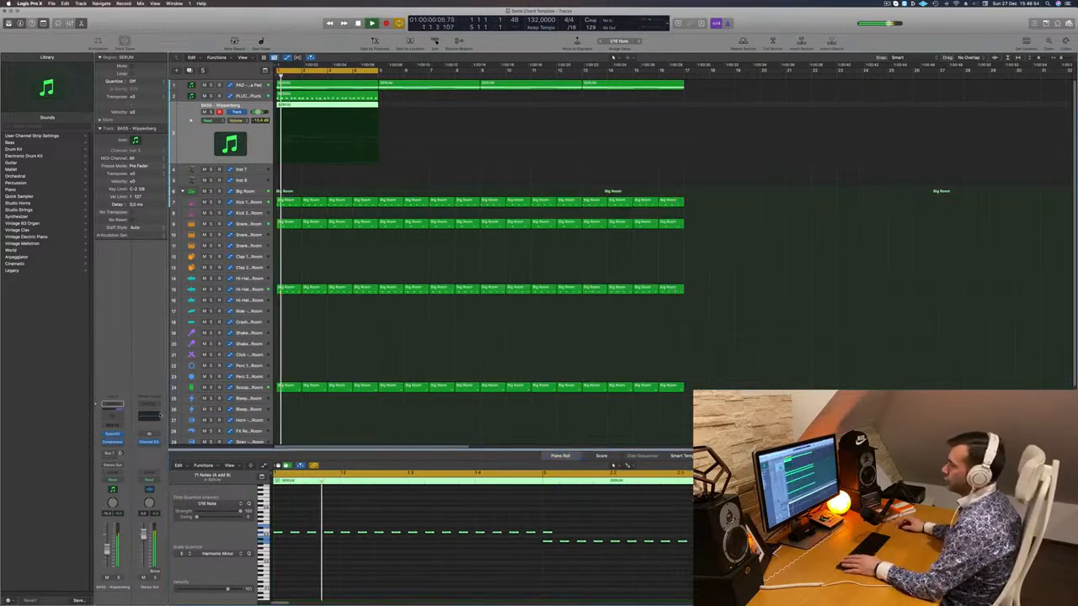
pyautogui.press('Return')
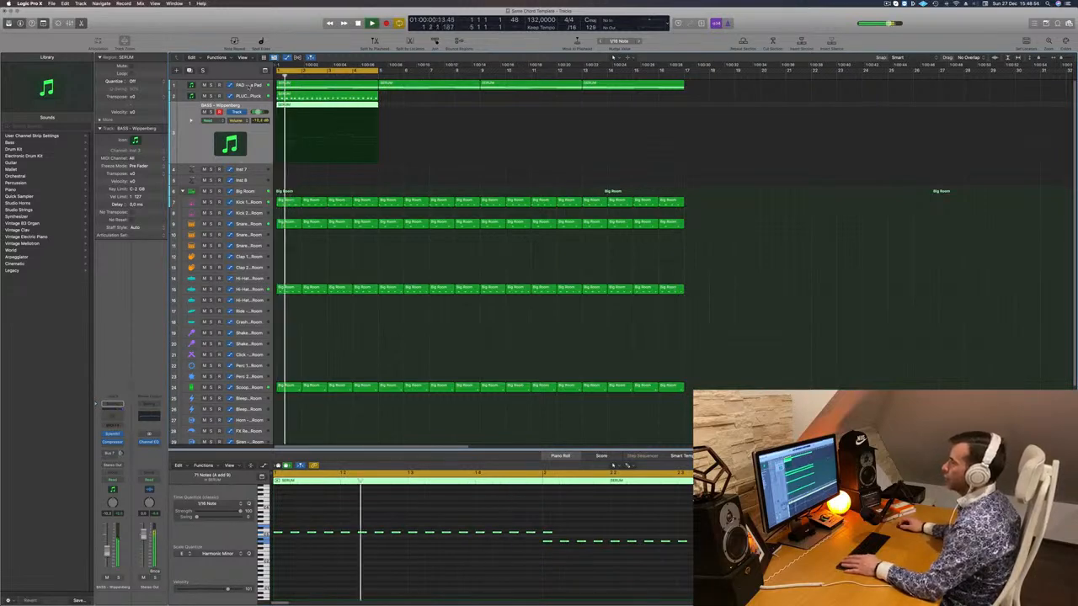
pyautogui.press('Up')
pyautogui.press('Up')
pyautogui.press('Return')
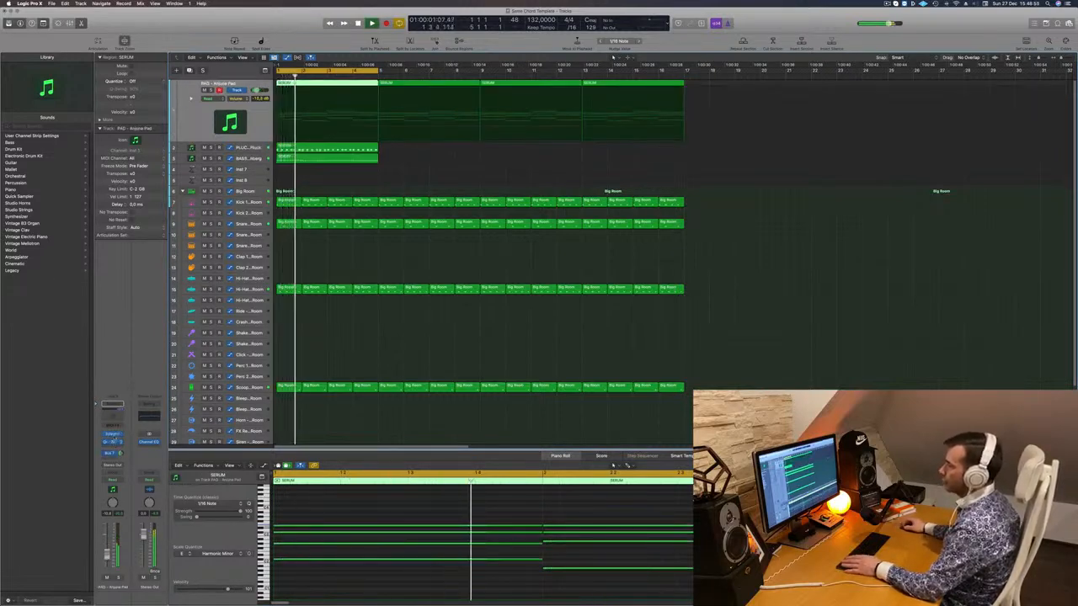
pyautogui.click(114, 436)
pyautogui.press('Return')
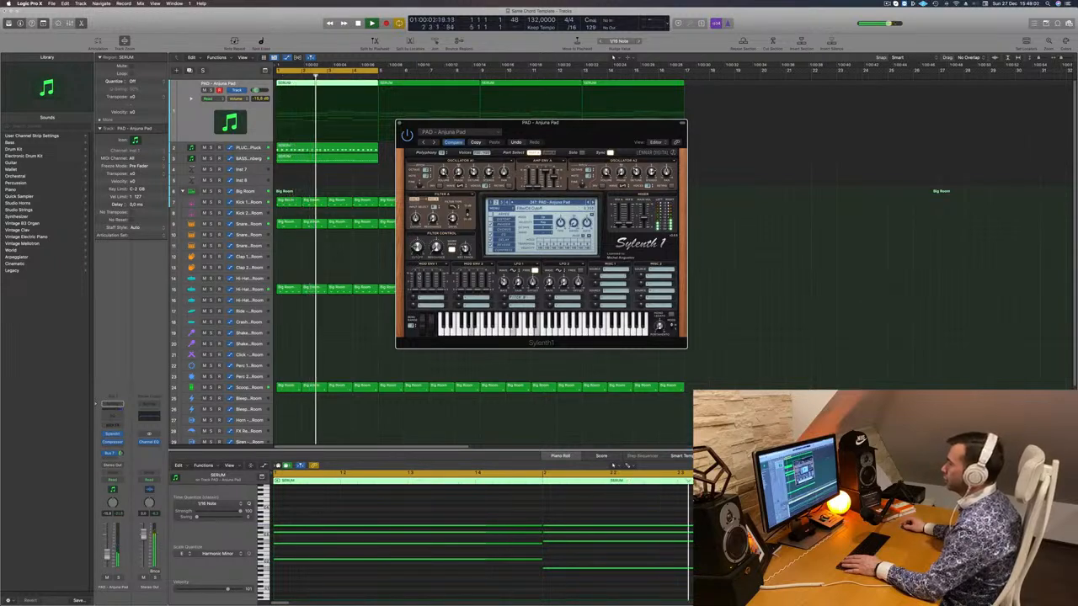
pyautogui.click(400, 125)
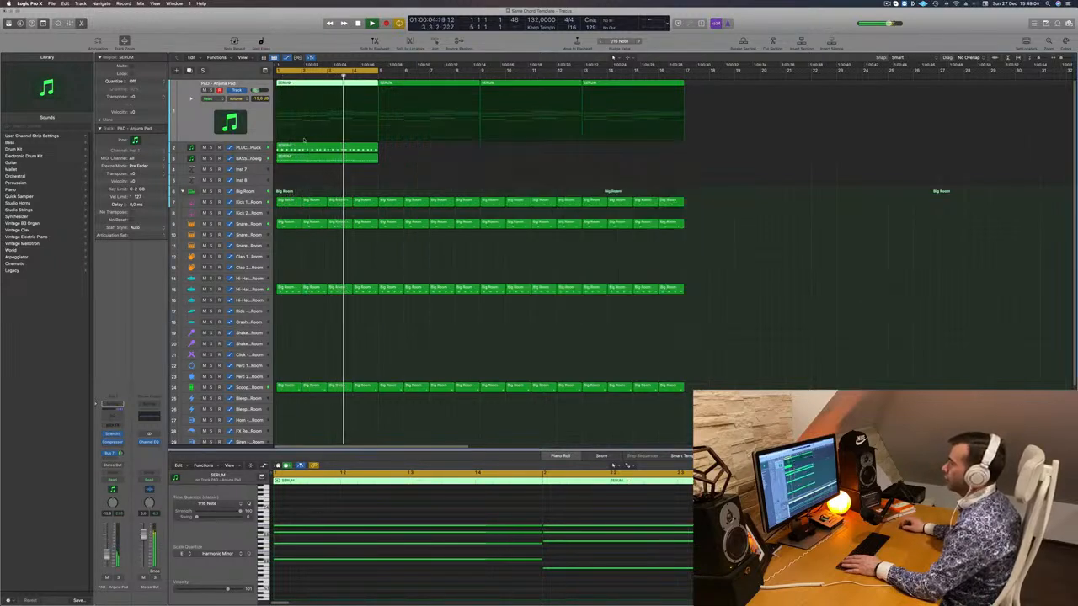
# - Select the PLUCK track and bring up its Sylenth1 synth during playback from bar 1
pyautogui.click(255, 147)
pyautogui.press('space')
pyautogui.press('space')
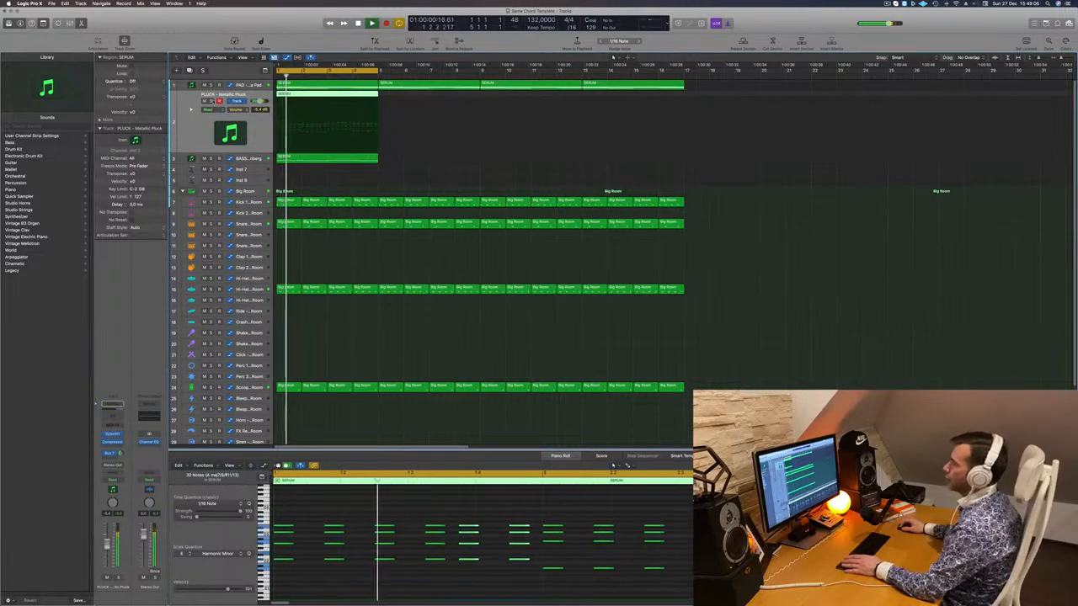
pyautogui.click(111, 434)
pyautogui.press('space')
pyautogui.press('space')
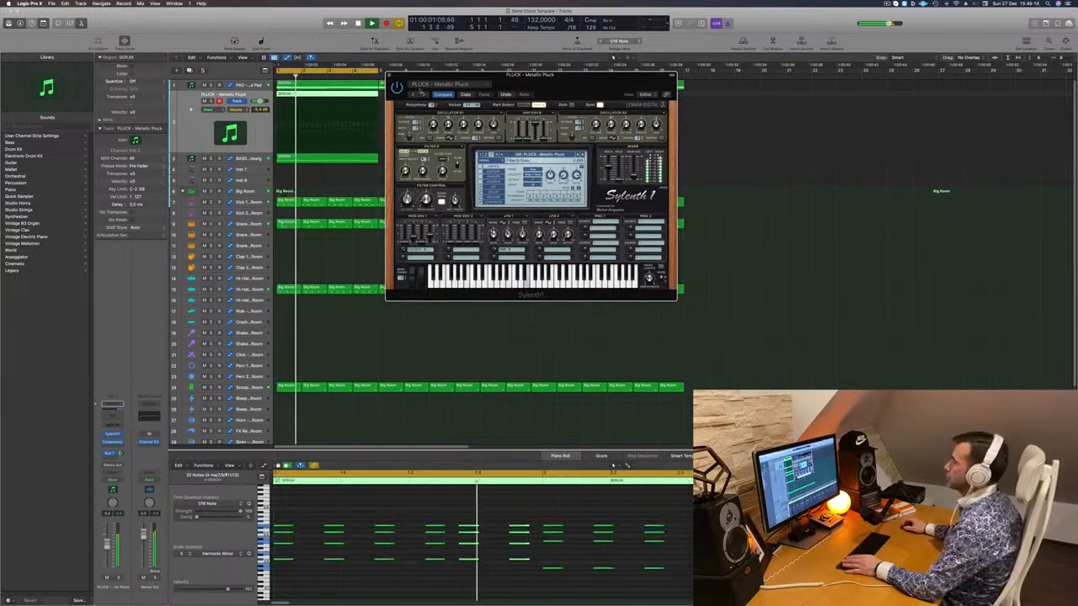
pyautogui.press('Return')
# - Copy the pluck and bass regions to bar 9 and extend the cycle range to bar 17
pyautogui.click(389, 75)
pyautogui.press('Return')
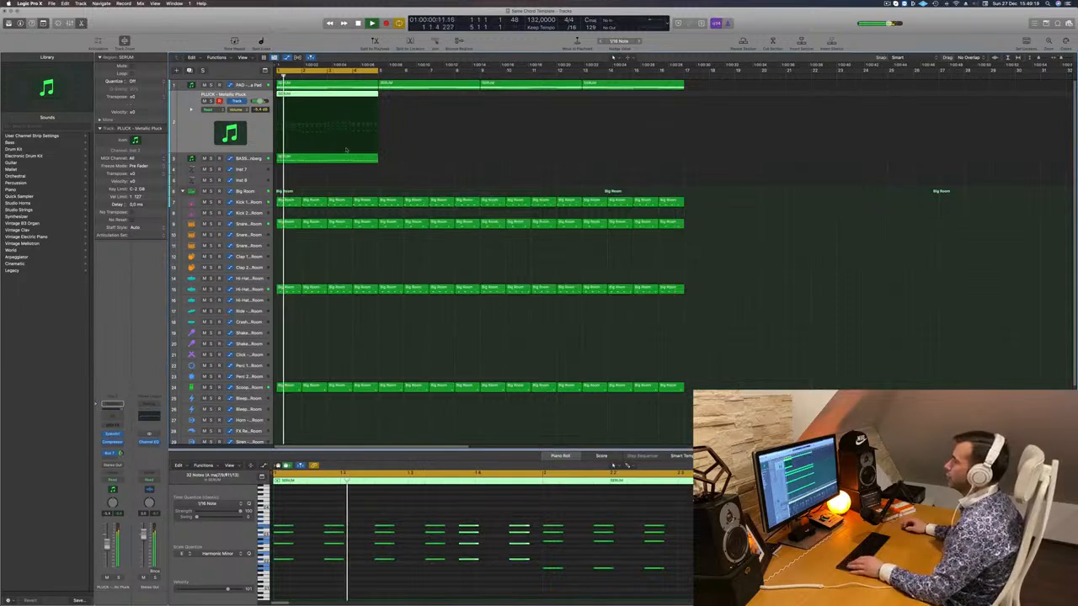
pyautogui.moveTo(329, 171)
pyautogui.mouseDown()
pyautogui.moveTo(350, 87)
pyautogui.moveTo(347, 106)
pyautogui.moveTo(350, 96)
pyautogui.moveTo(440, 101)
pyautogui.moveTo(315, 162)
pyautogui.mouseUp()
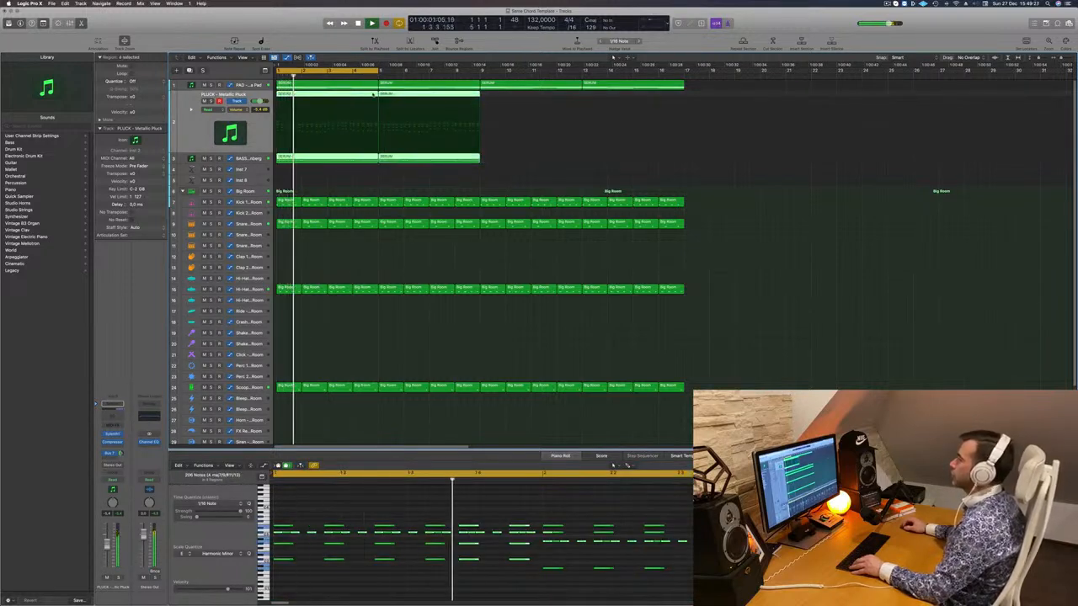
pyautogui.moveTo(373, 94); pyautogui.dragTo(576, 95)
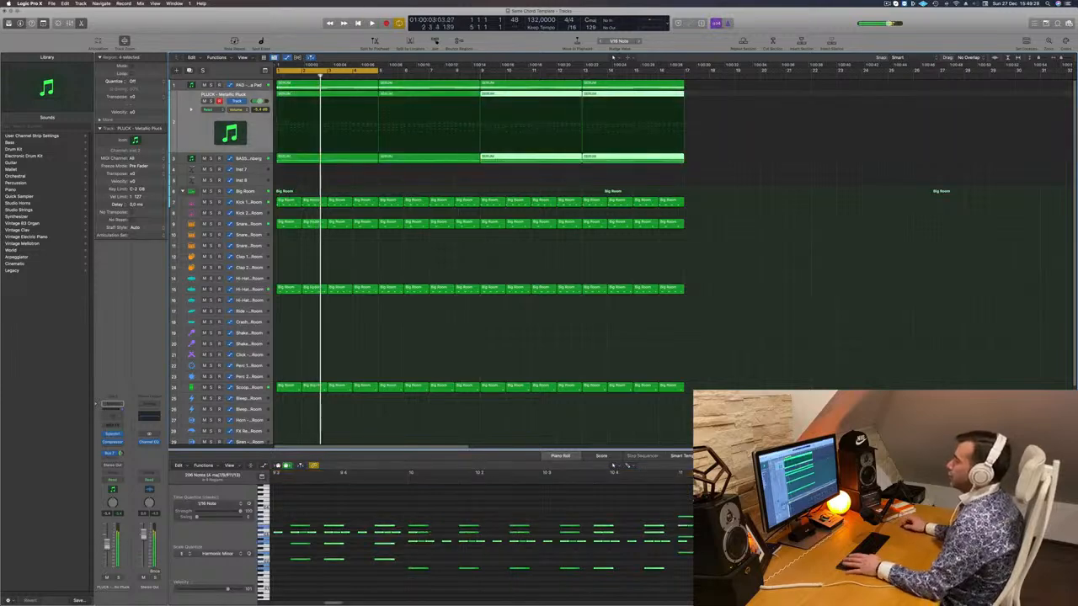
pyautogui.press('space')
pyautogui.moveTo(377, 71); pyautogui.dragTo(687, 72)
pyautogui.click(329, 176)
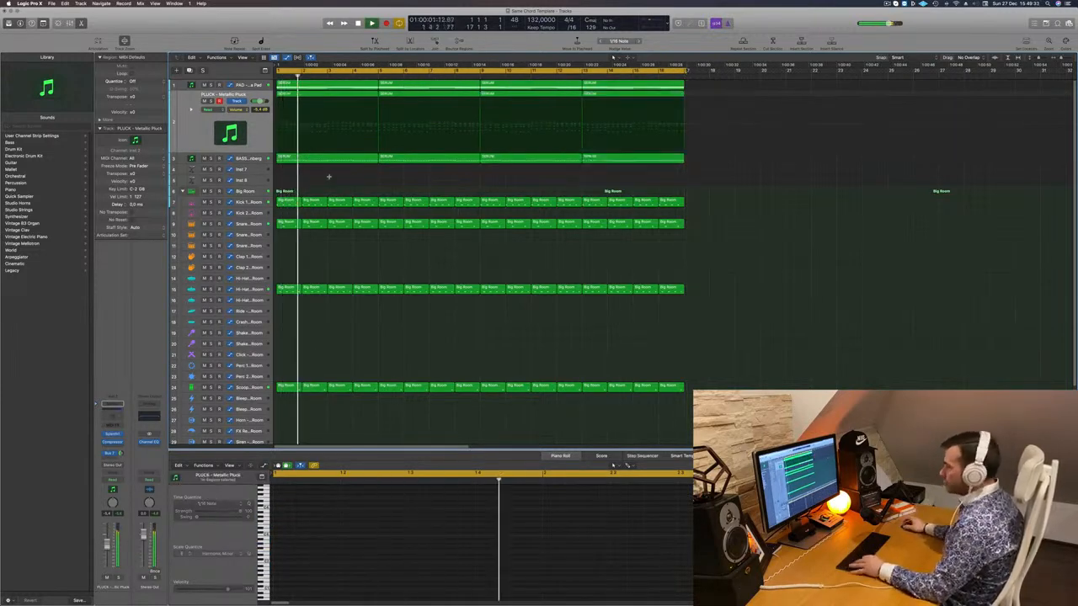
# - Select all regions, colour them by their tracks, and name them after their tracks
pyautogui.press('super+a')
pyautogui.rightClick(353, 156)
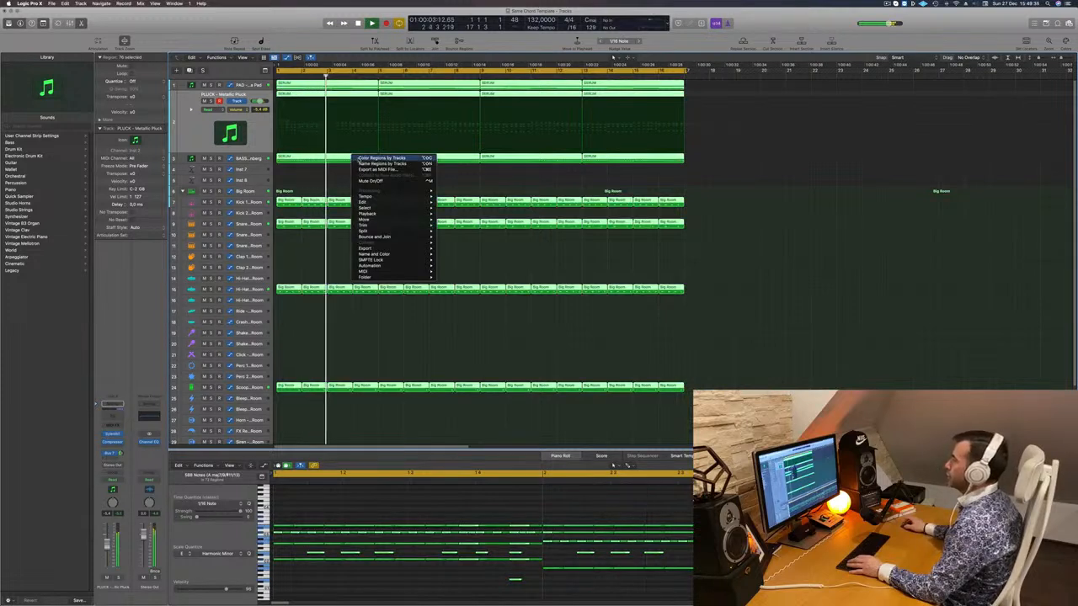
pyautogui.click(361, 158)
pyautogui.rightClick(361, 158)
pyautogui.rightClick(341, 177)
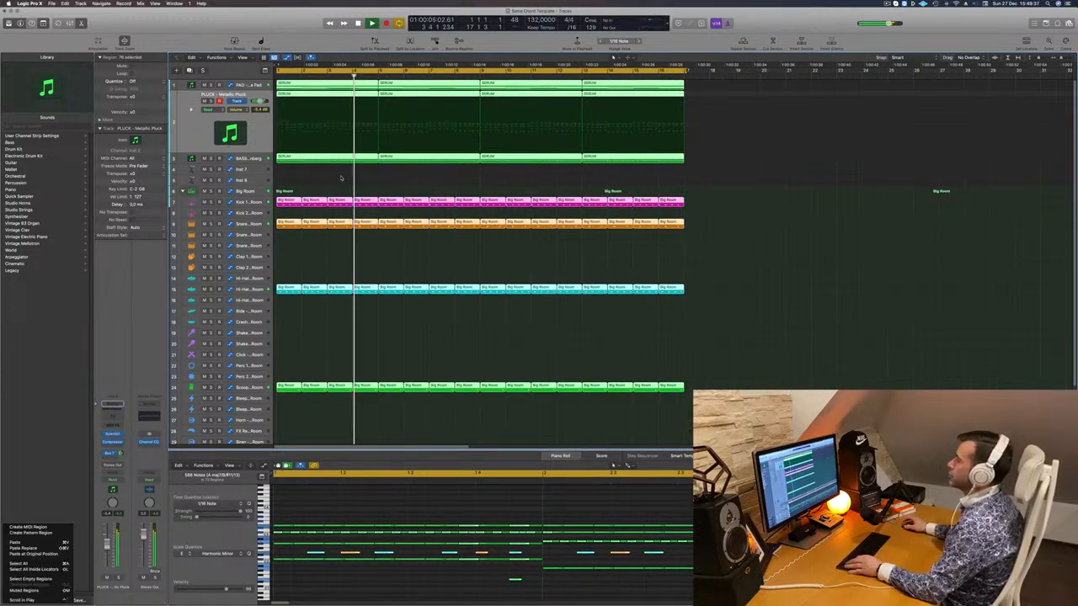
pyautogui.hotkey('alt', 'shift', 'n')
# - Deselect the regions, select the Kick 1 and Inst 7 tracks, and replay from bar 1
pyautogui.press('Return')
pyautogui.click(244, 203)
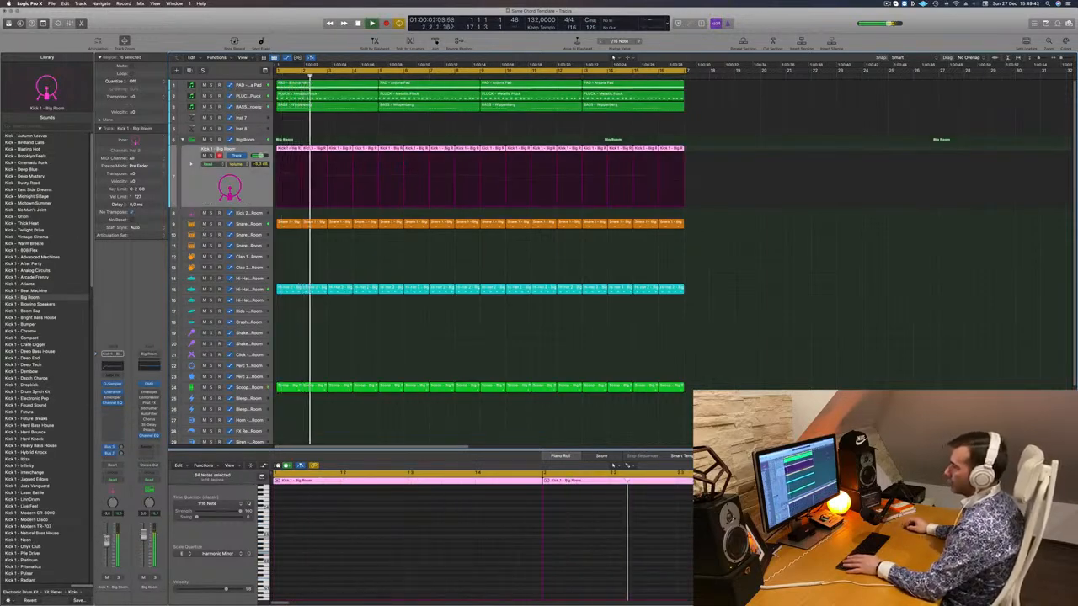
pyautogui.click(299, 125)
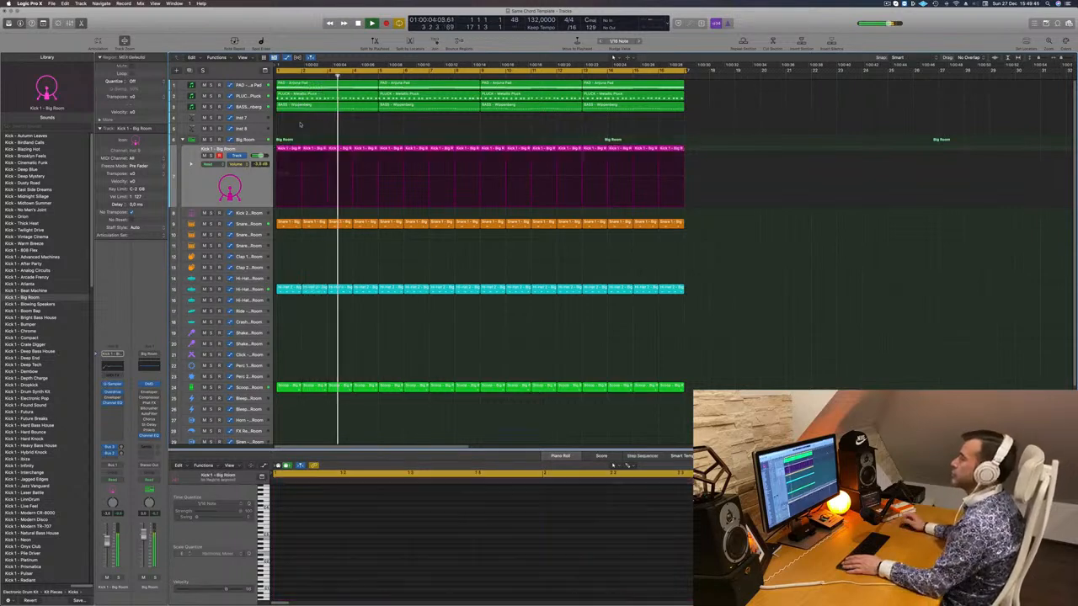
pyautogui.click(252, 120)
pyautogui.press('Return')
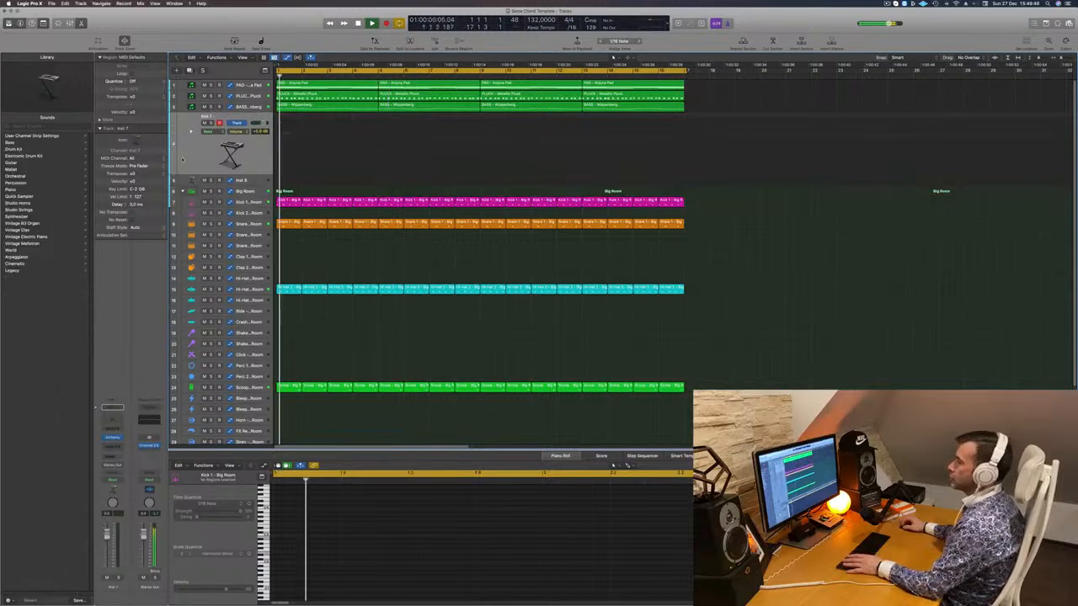
# - Duplicate the PAD track as a new empty track and move it below BASS
pyautogui.press('Return')
pyautogui.click(240, 87)
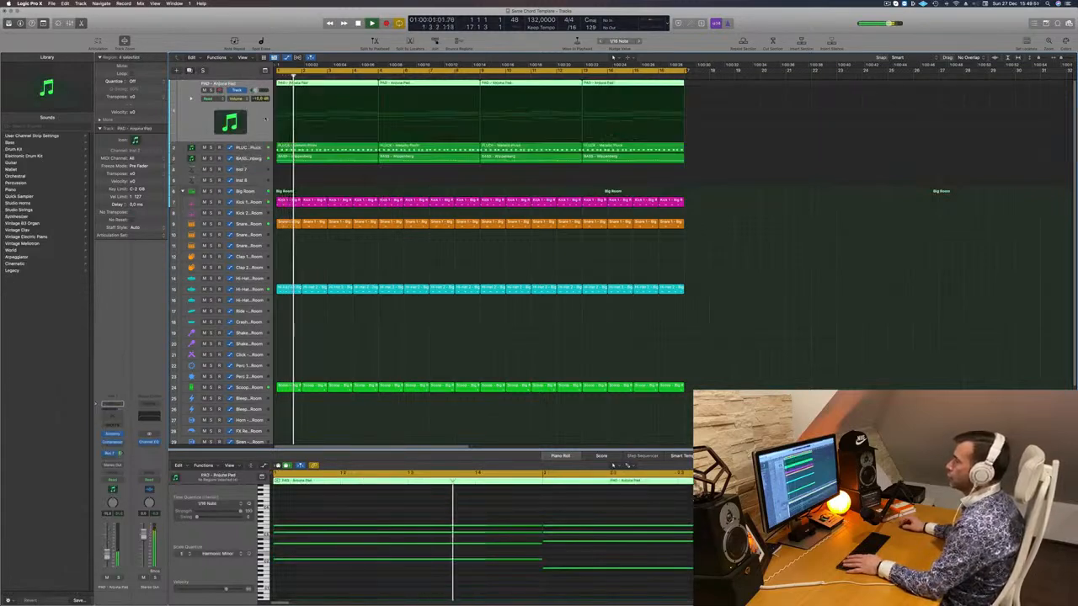
pyautogui.press('super+d')
pyautogui.moveTo(253, 94); pyautogui.dragTo(252, 144)
# - Show the Musical Typing keyboard, play a test note, and open the new track's Sylenth1
pyautogui.press('Return')
pyautogui.press('Return')
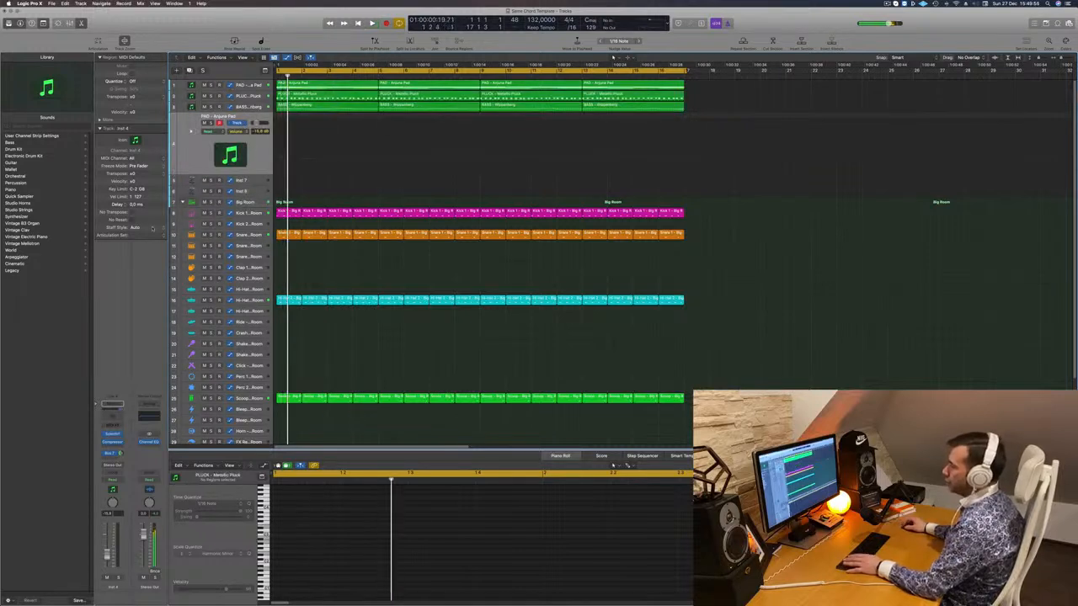
pyautogui.press('super+k')
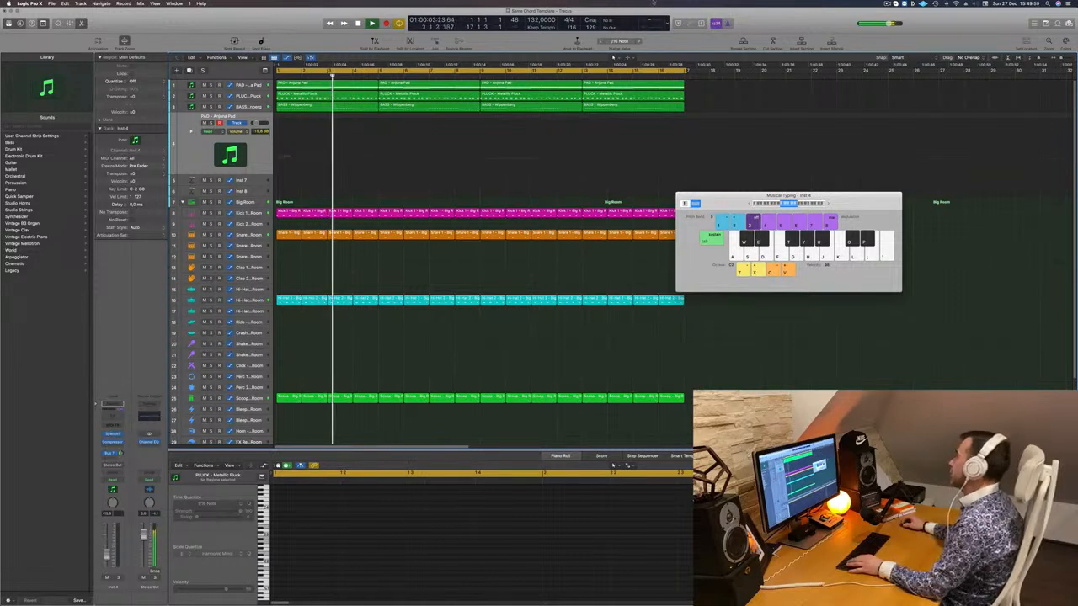
pyautogui.press('Return')
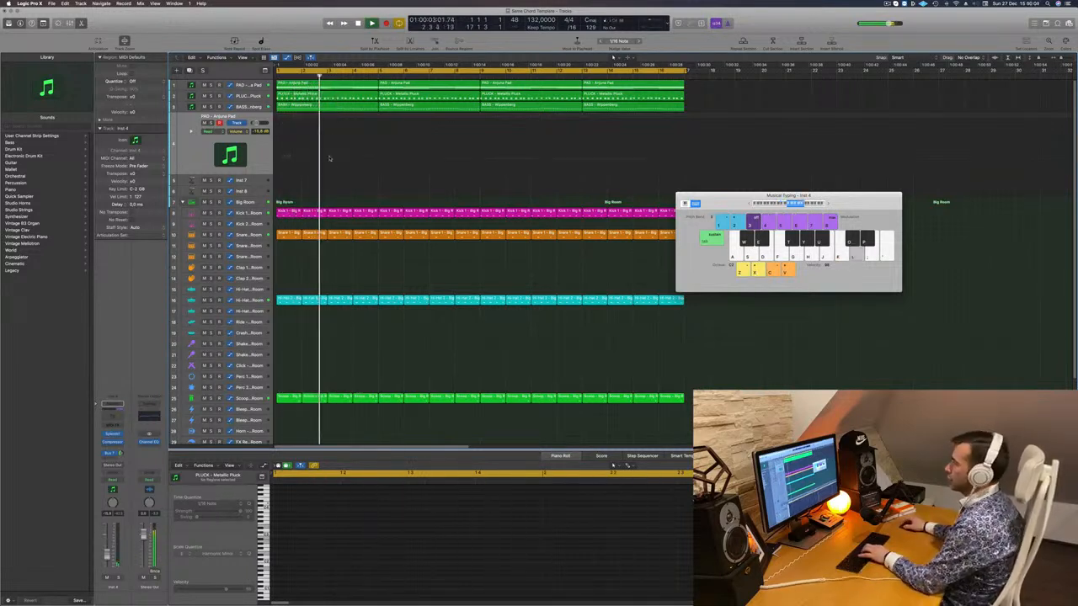
pyautogui.press('k')
pyautogui.click(112, 434)
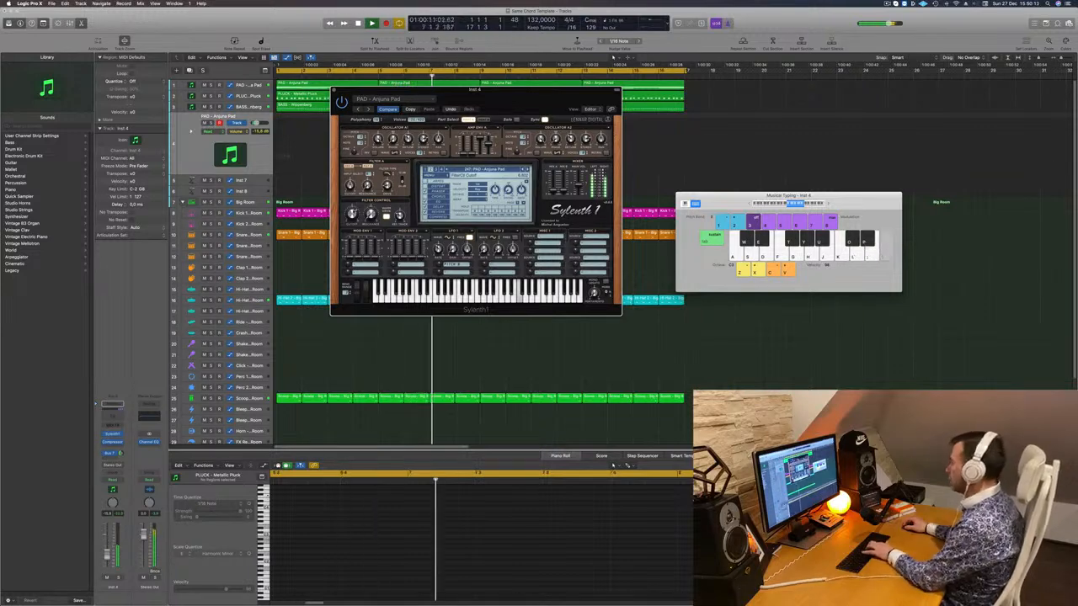
# - Move the Sylenth1 window to the right and start recording on the Inst 4 track
pyautogui.moveTo(472, 90); pyautogui.dragTo(675, 103)
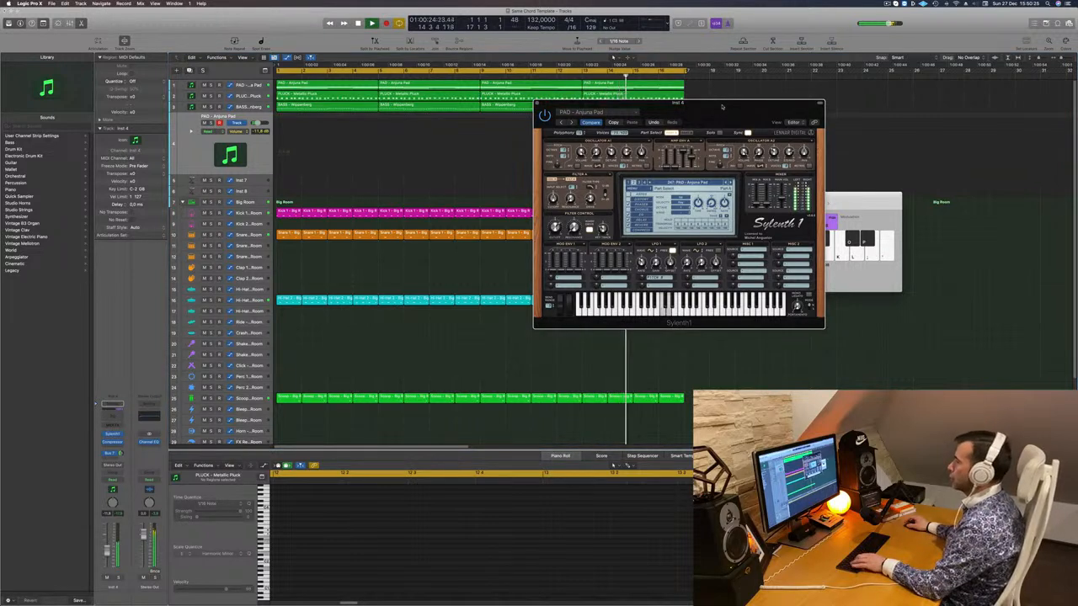
pyautogui.moveTo(675, 111); pyautogui.dragTo(635, 116)
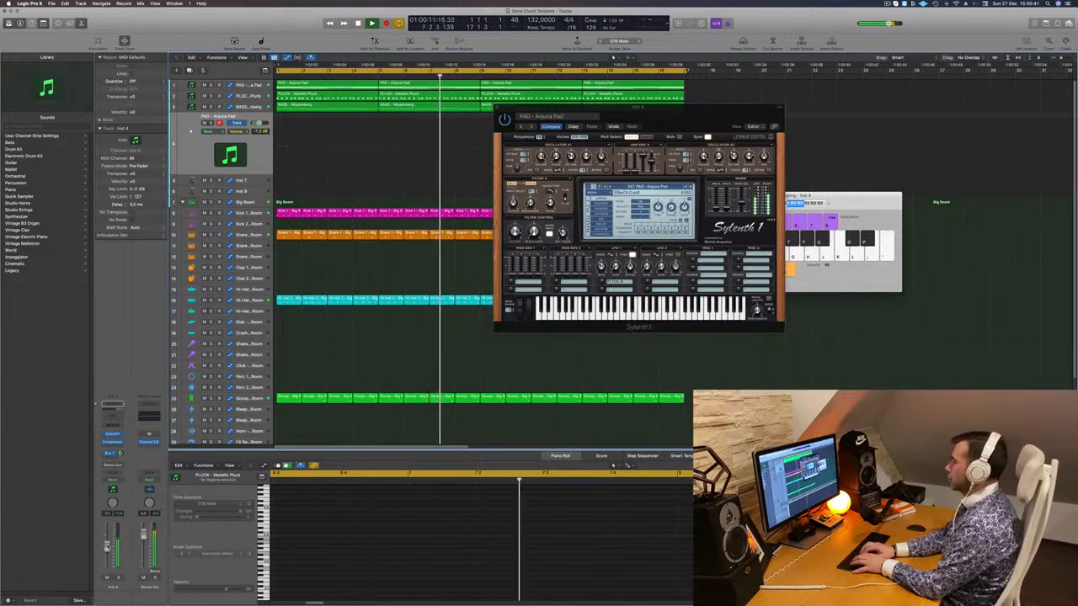
pyautogui.press('r')
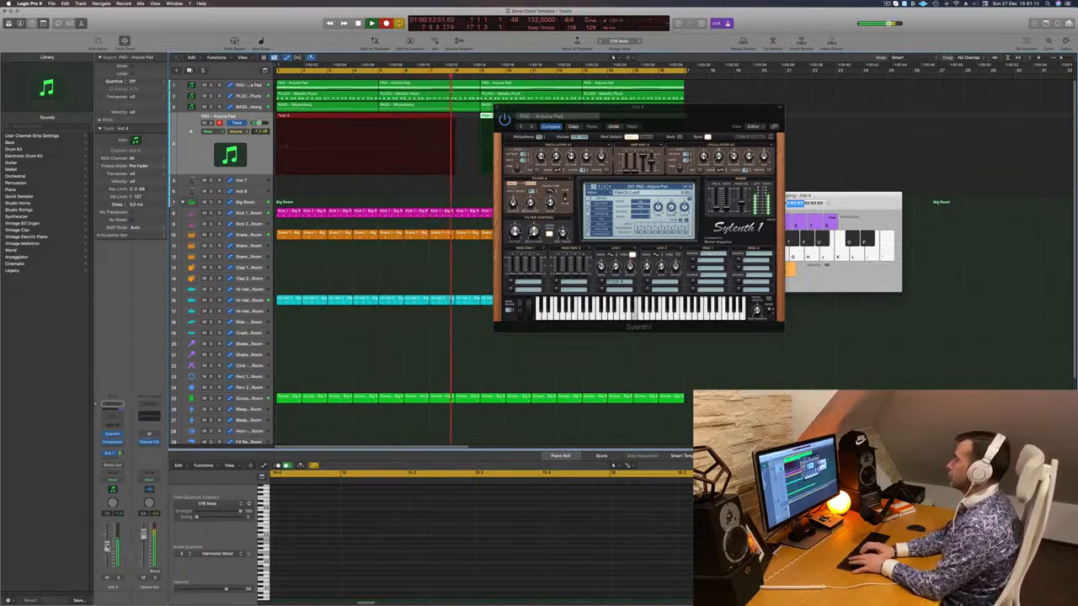
# - Stop recording, cut off the empty start of the take, and move the PAD region to bar 1
pyautogui.press('space')
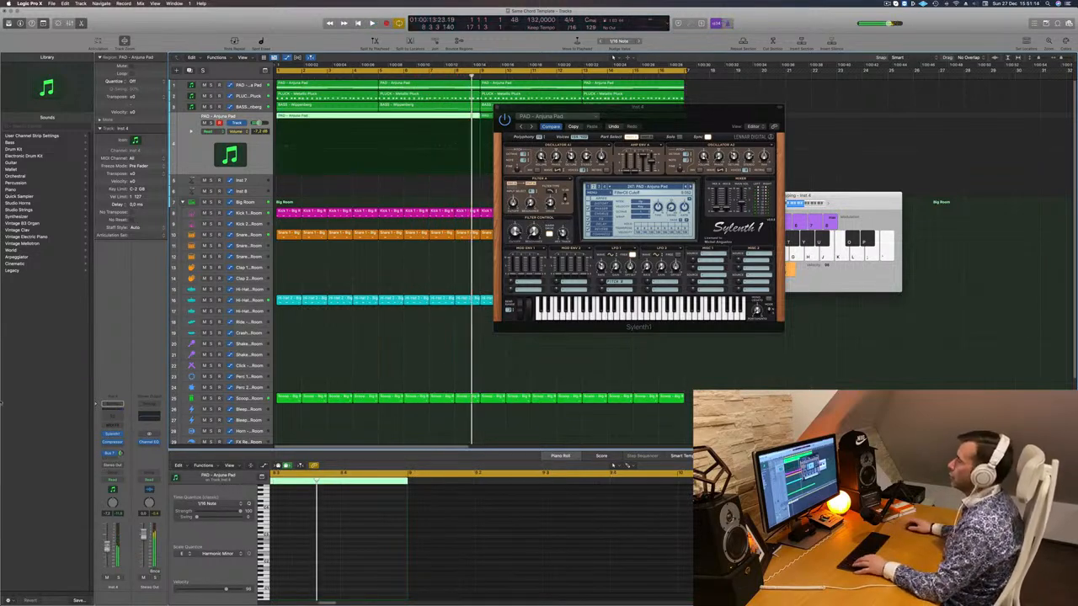
pyautogui.click(379, 119)
pyautogui.click(366, 117)
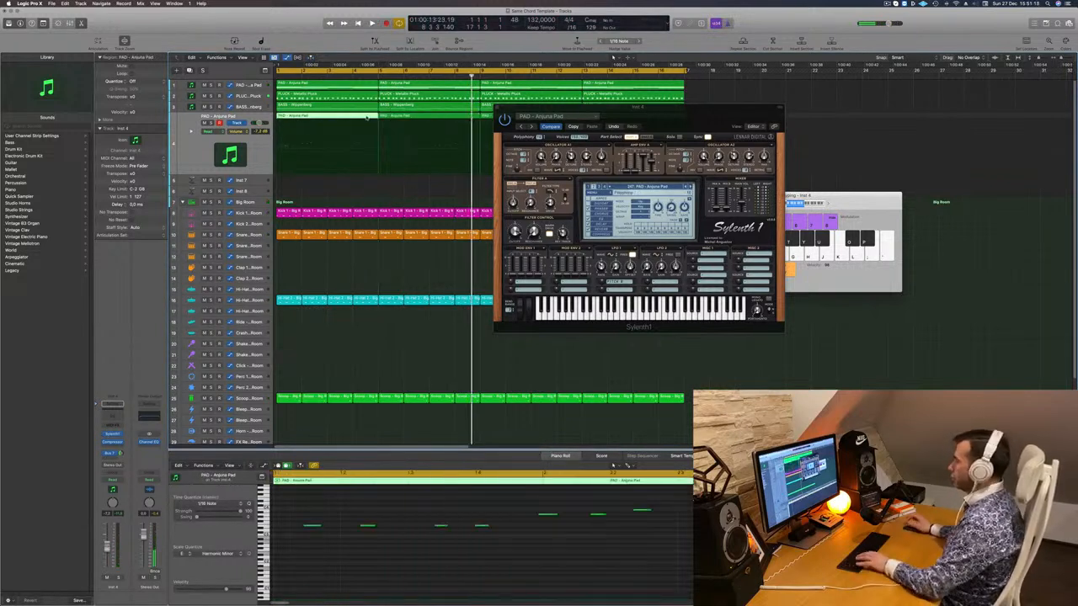
pyautogui.press('Delete')
pyautogui.moveTo(415, 118); pyautogui.dragTo(312, 118)
pyautogui.moveTo(686, 71); pyautogui.dragTo(684, 72)
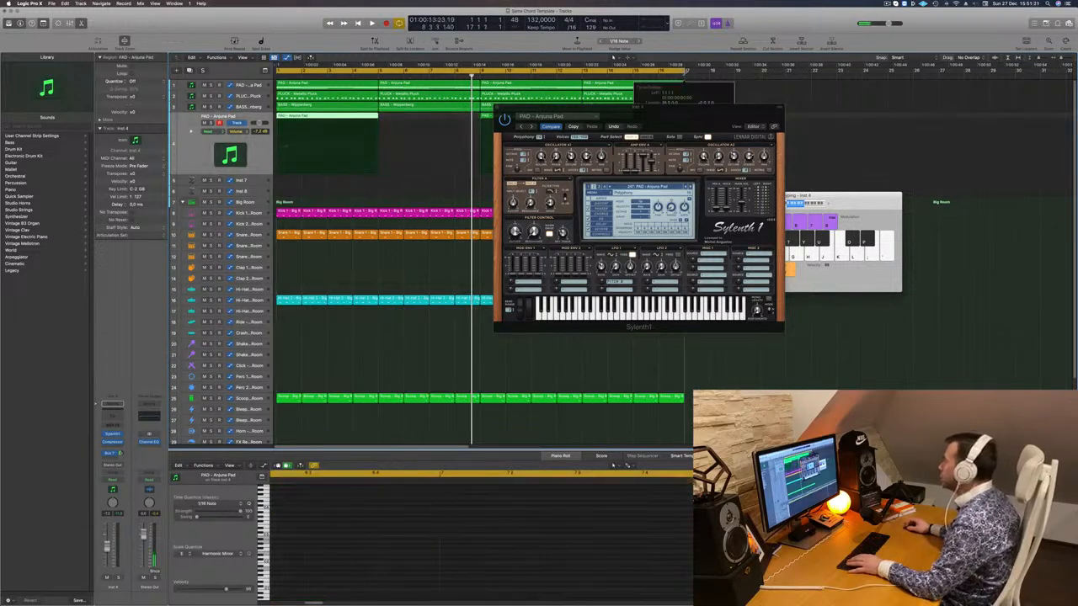
# - Play back the pad and nudge one note a sixteenth later in the piano roll
pyautogui.press('space')
pyautogui.moveTo(589, 108); pyautogui.dragTo(837, 113)
pyautogui.press('space')
pyautogui.press('space')
pyautogui.click(440, 548)
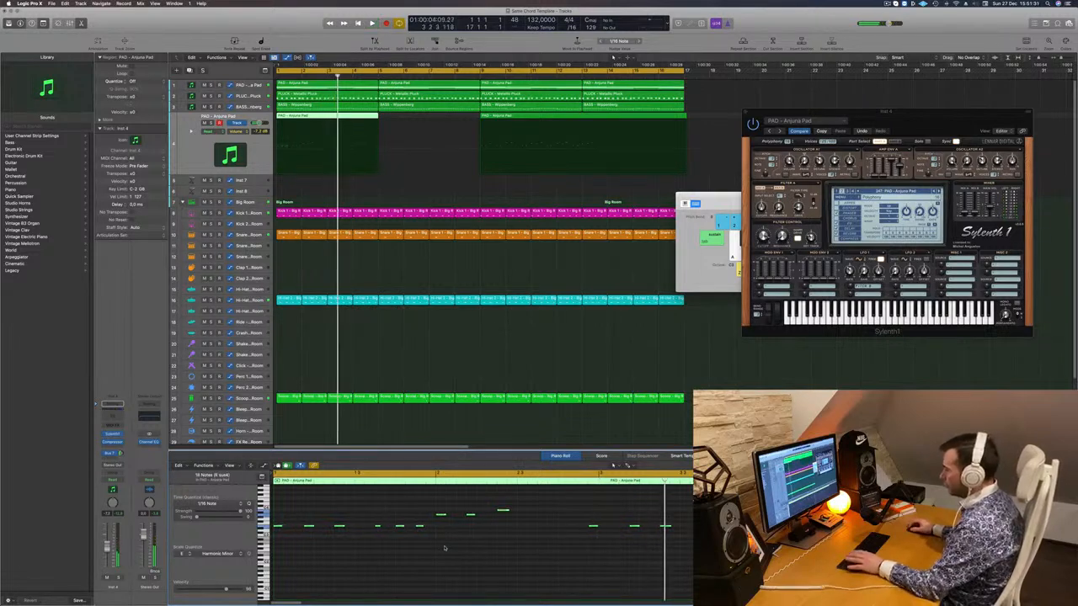
pyautogui.press('Return')
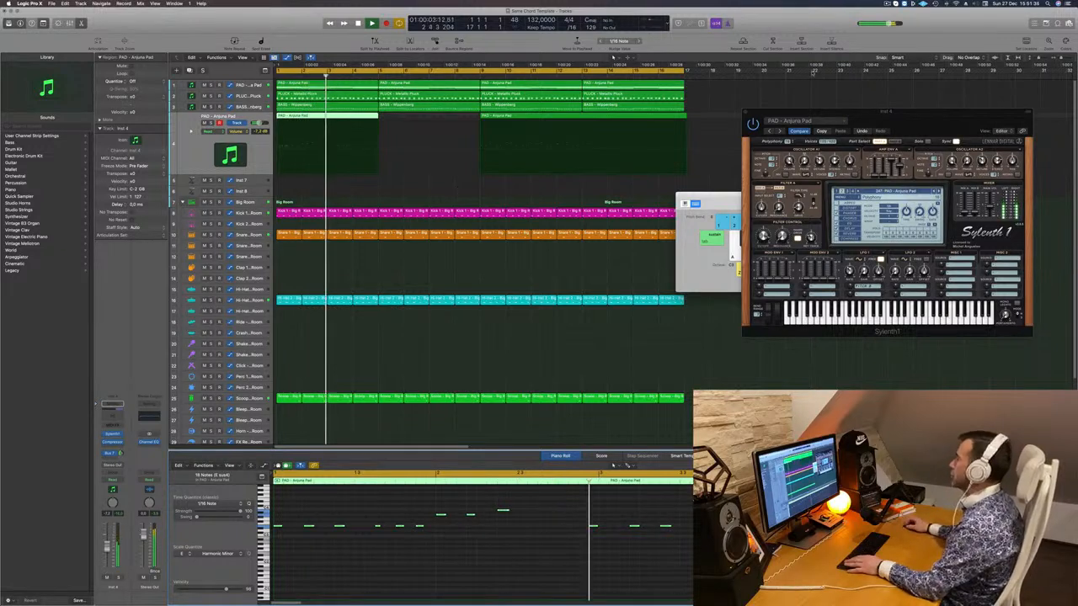
pyautogui.press('Return')
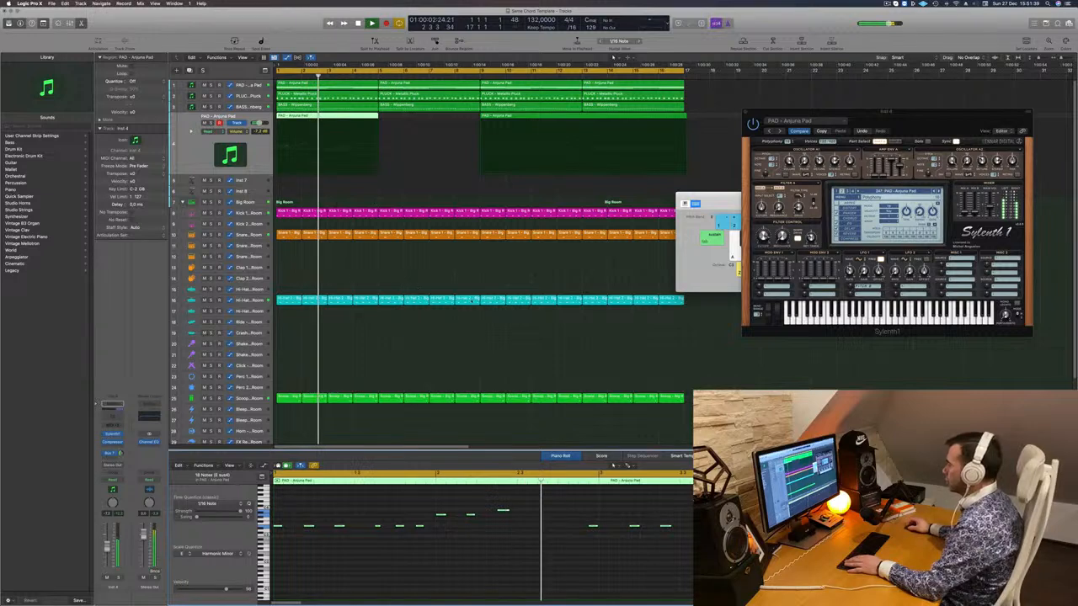
pyautogui.moveTo(576, 522); pyautogui.dragTo(590, 531)
pyautogui.press('Return')
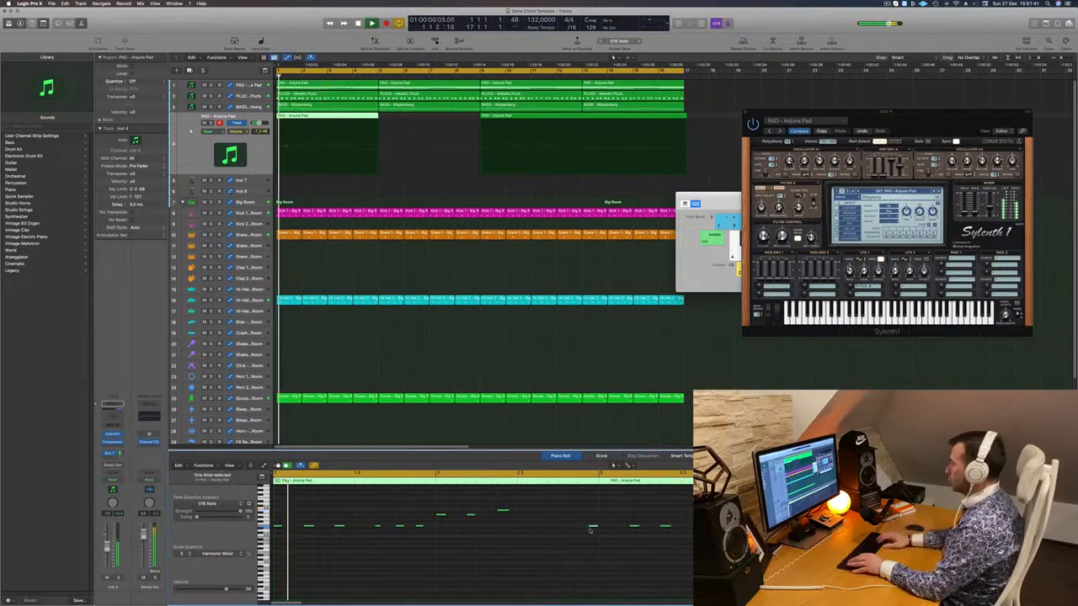
# - Delete the second pad region, copy the first along track 4 through bar 16, and open its Channel EQ
pyautogui.hotkey('alt', 'Right')
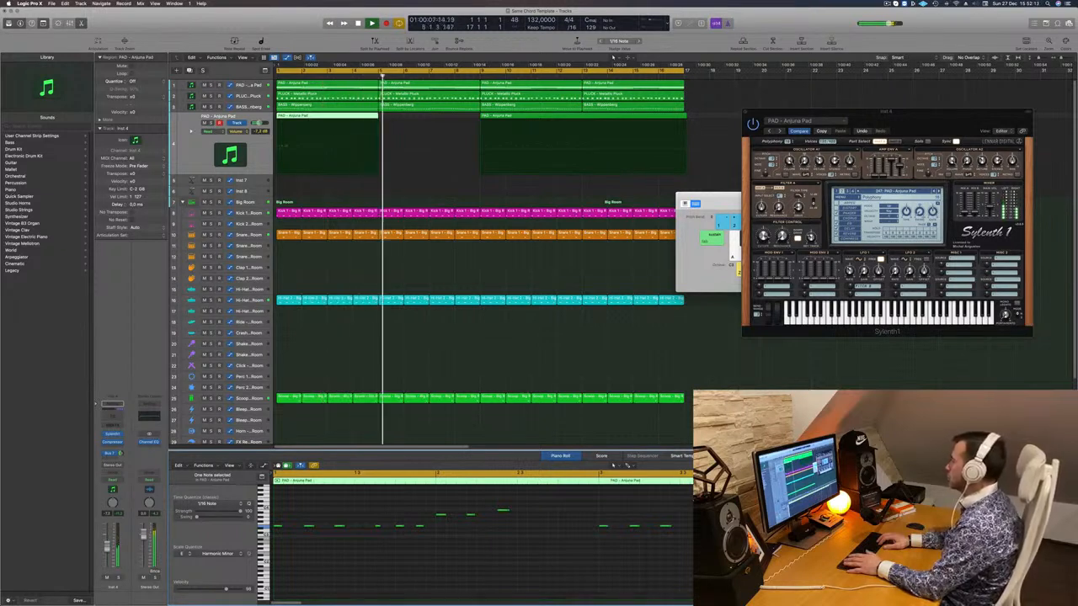
pyautogui.press('Return')
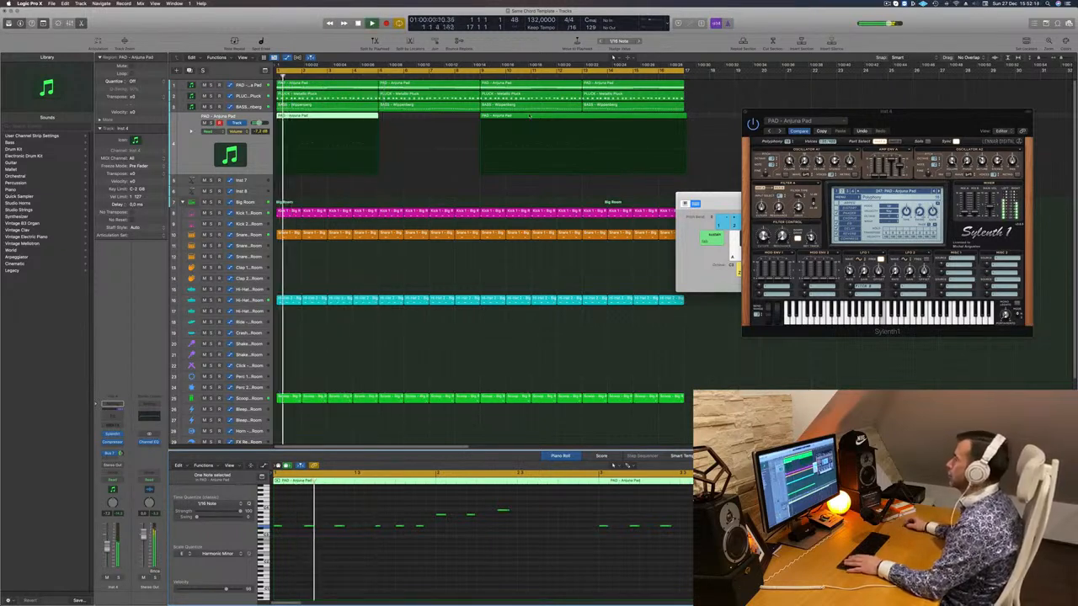
pyautogui.click(529, 115)
pyautogui.press('Delete')
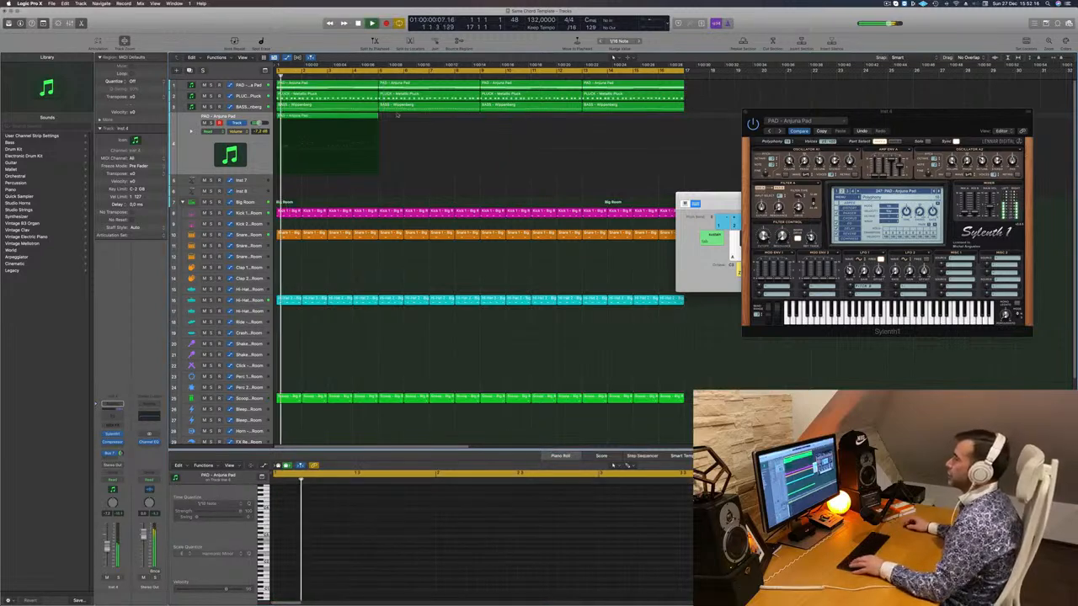
pyautogui.moveTo(321, 122); pyautogui.dragTo(582, 121)
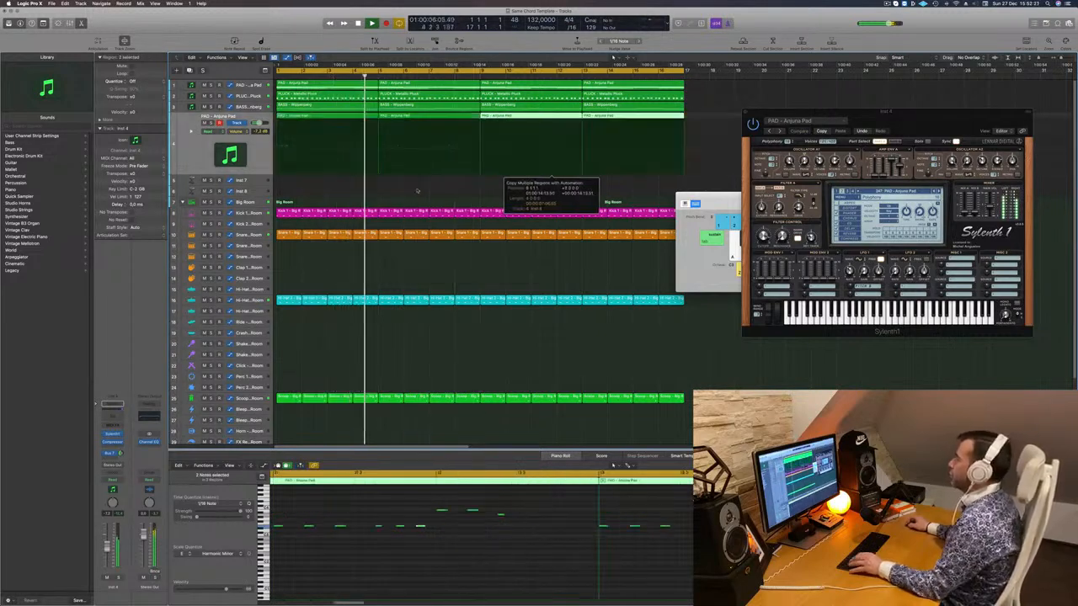
pyautogui.click(195, 145)
pyautogui.press('Return')
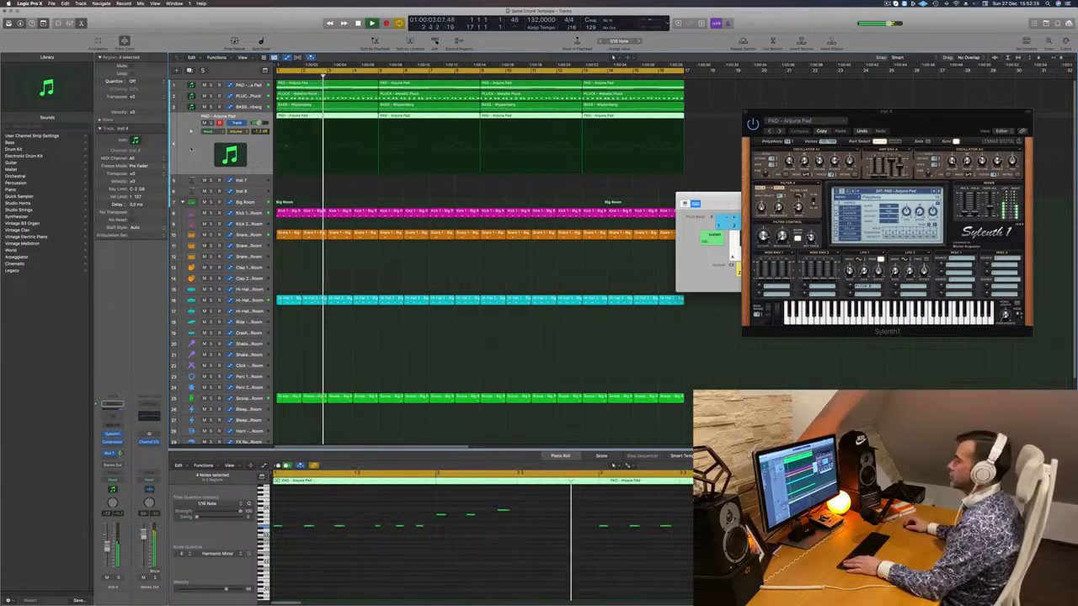
pyautogui.click(112, 407)
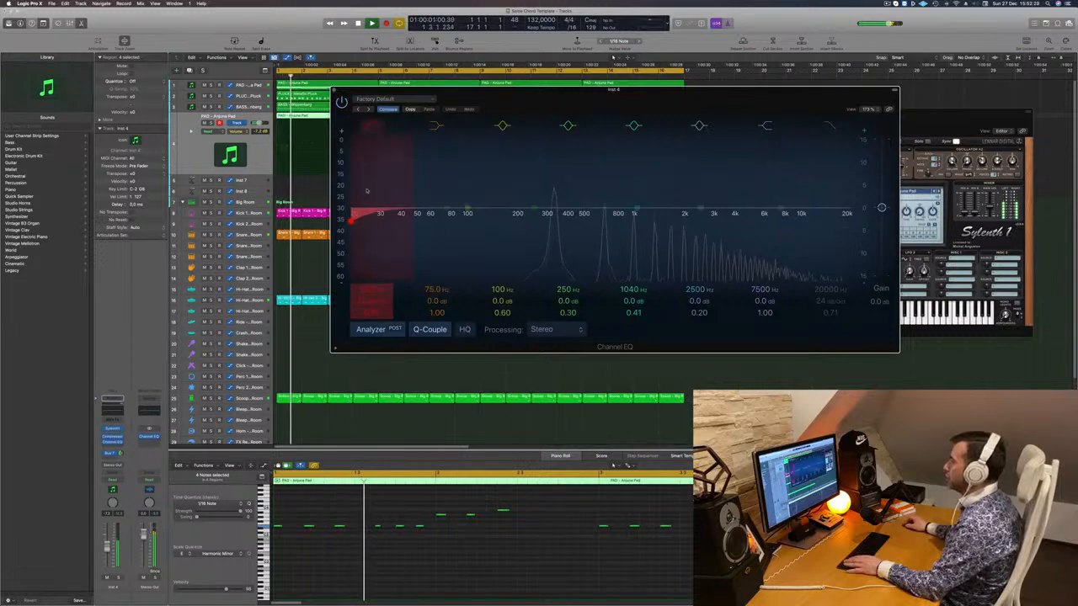
# - Drag the pad's Channel EQ low cut to about 278 Hz, then select BASS - Wippenberg
pyautogui.moveTo(352, 219); pyautogui.dragTo(542, 217)
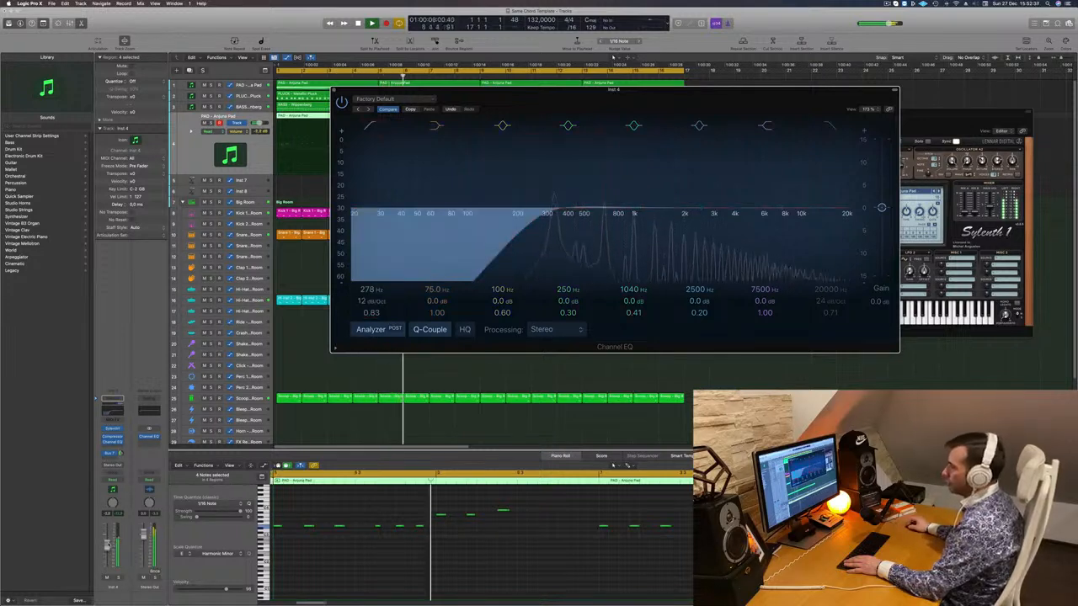
pyautogui.click(335, 92)
pyautogui.click(248, 107)
pyautogui.press('Return')
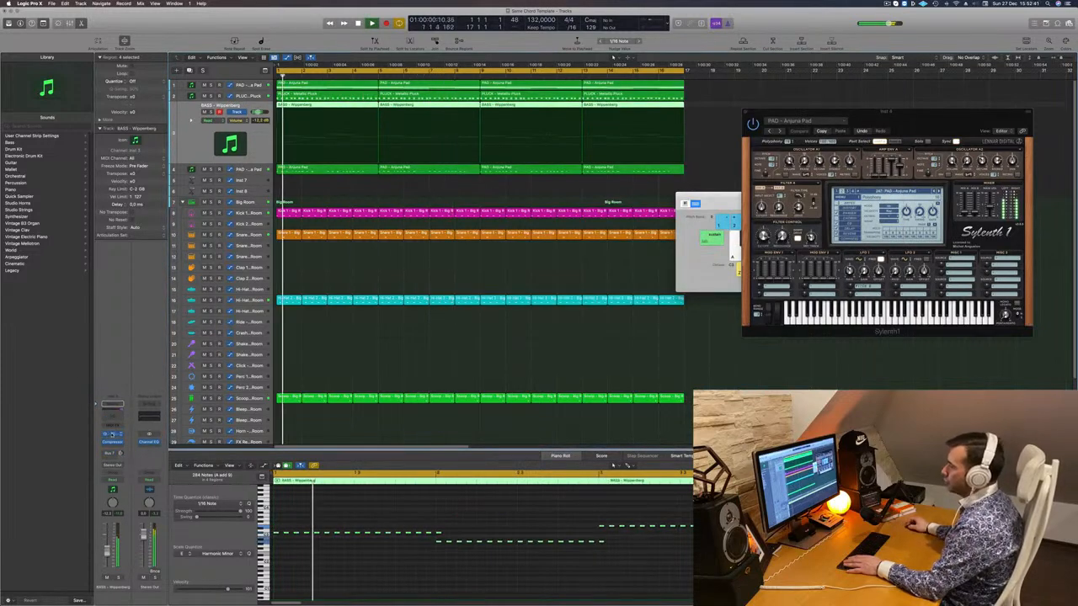
# - Open the bass track's Sylenth1 and play the loop from bar 1
pyautogui.click(112, 434)
pyautogui.press('Return')
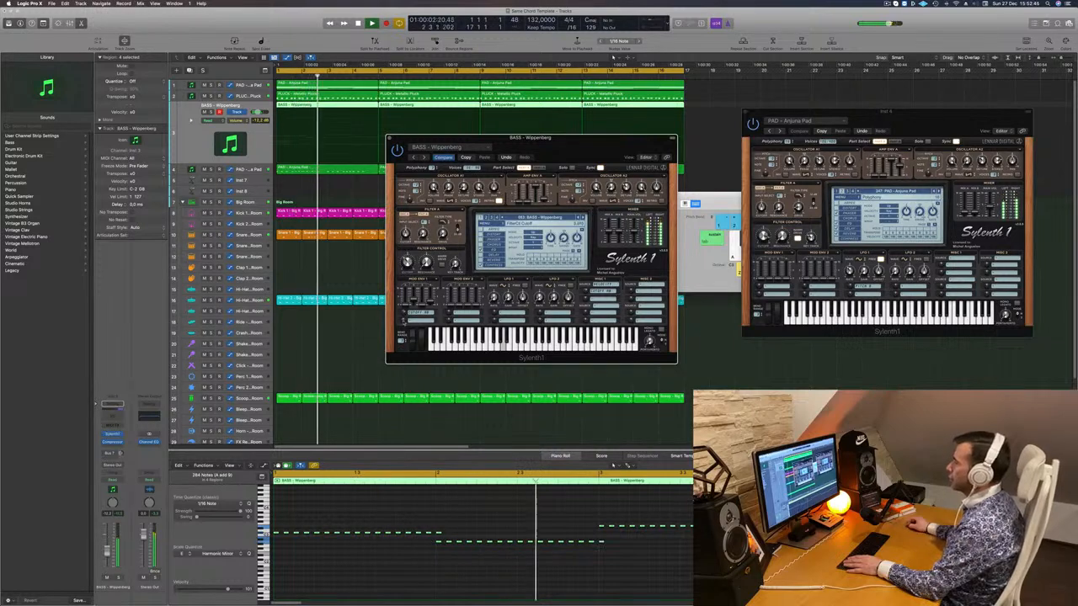
pyautogui.press('Return')
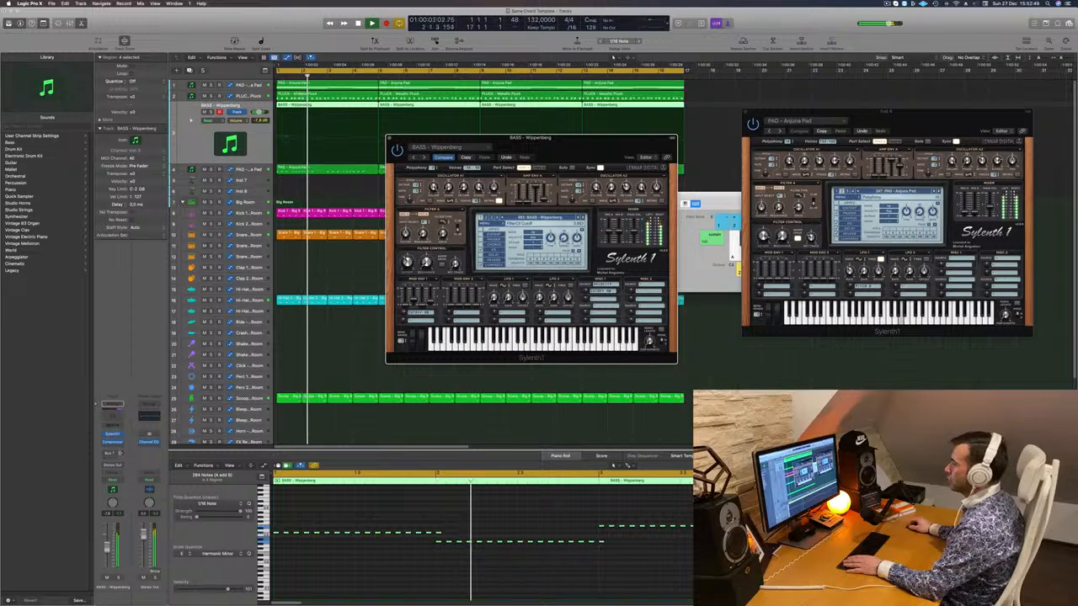
# - Insert a Channel EQ on the bass and boost its 75 Hz band by +3.6 dB
pyautogui.click(113, 415)
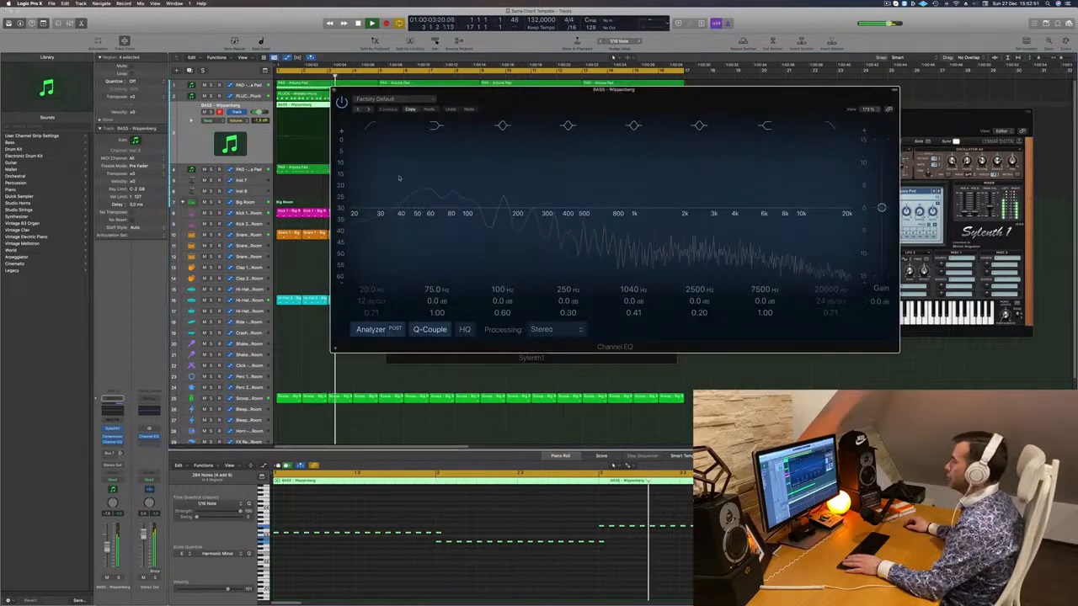
pyautogui.moveTo(446, 209); pyautogui.dragTo(446, 200)
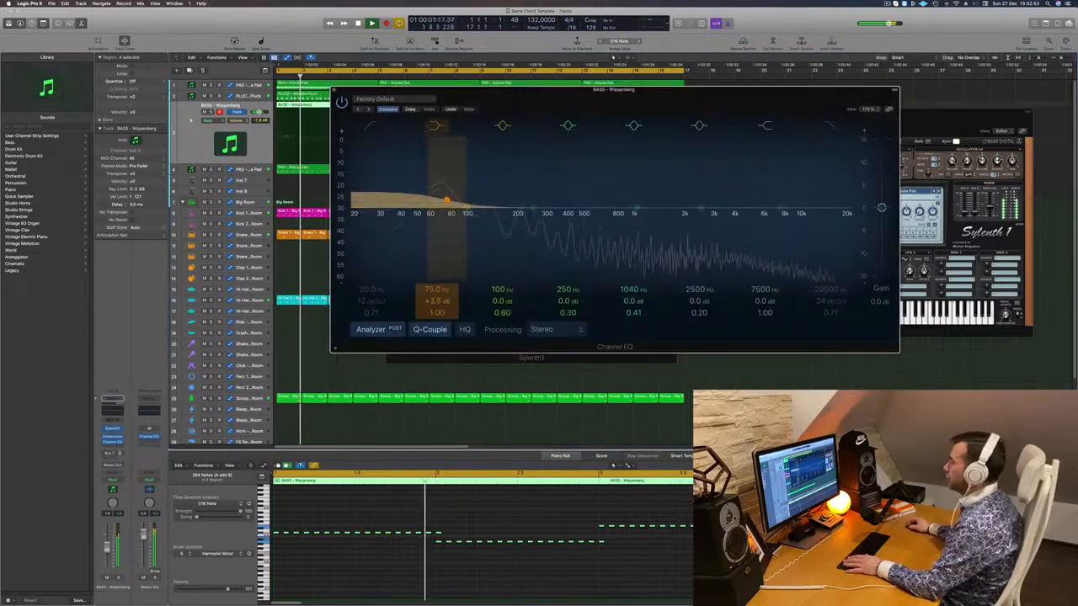
pyautogui.moveTo(436, 301); pyautogui.dragTo(436, 302)
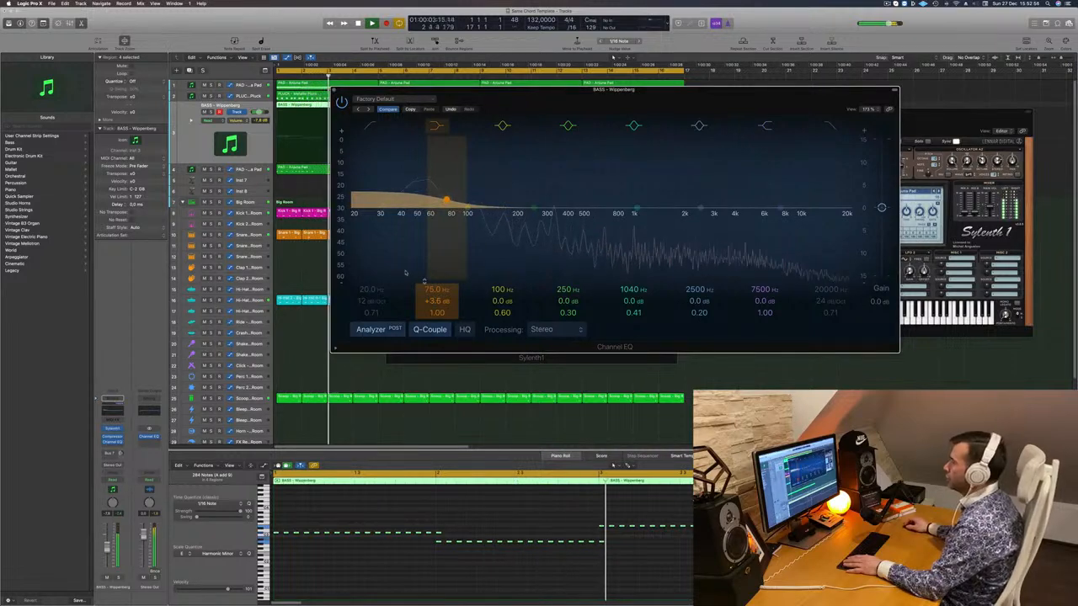
pyautogui.click(334, 90)
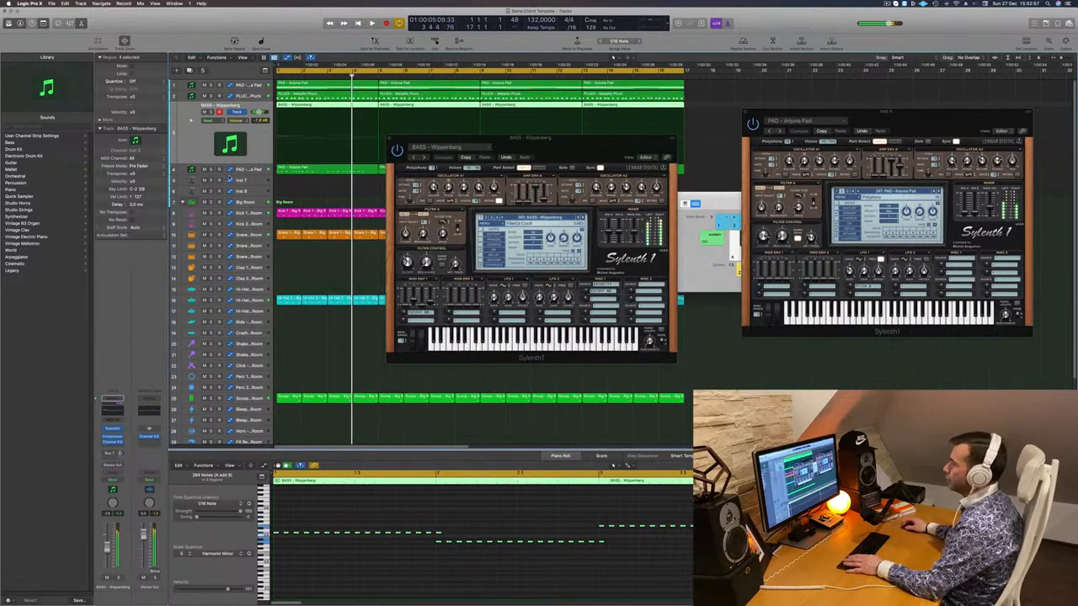
pyautogui.press('space')
pyautogui.press('space')
pyautogui.press('space')
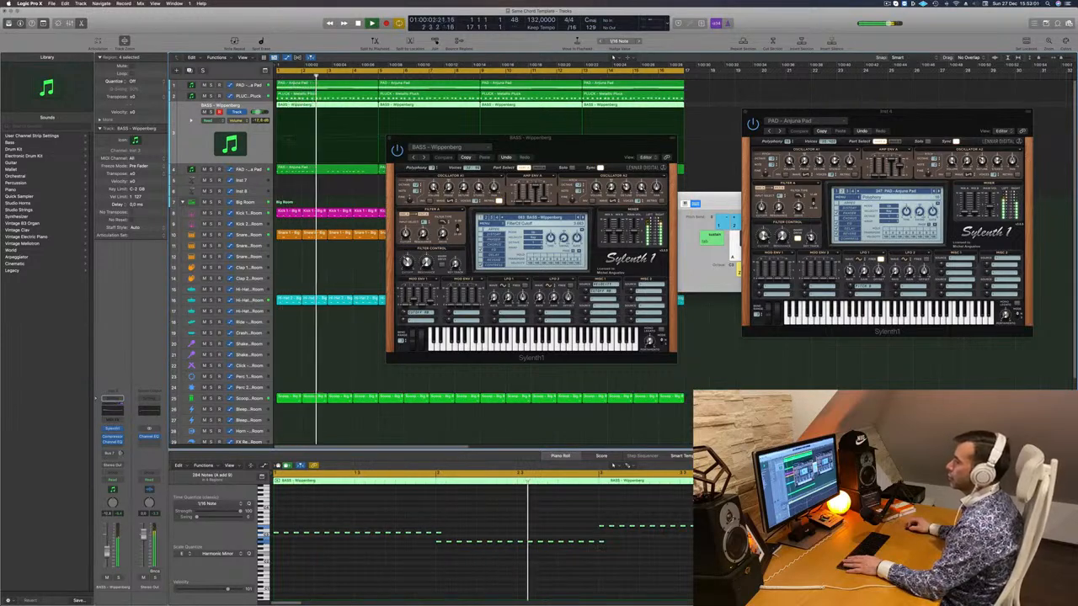
pyautogui.press('space')
# - Close the bass synth, select PLUCK - Metallic Pluck, and open its Channel EQ
pyautogui.press('space')
pyautogui.click(389, 137)
pyautogui.press('space')
pyautogui.press('space')
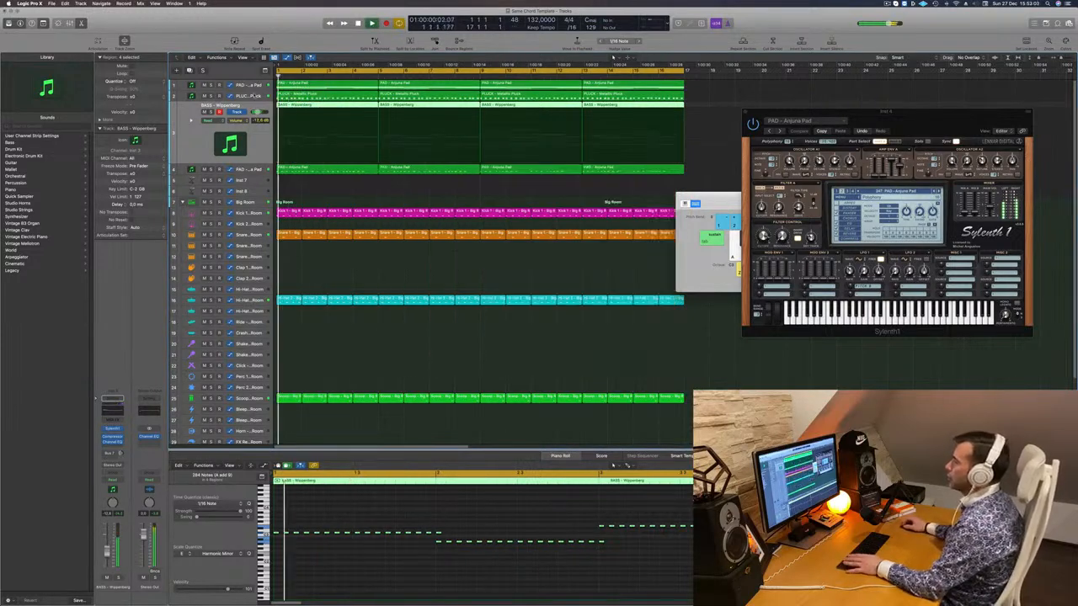
pyautogui.click(256, 96)
pyautogui.press('space')
pyautogui.press('space')
pyautogui.click(113, 410)
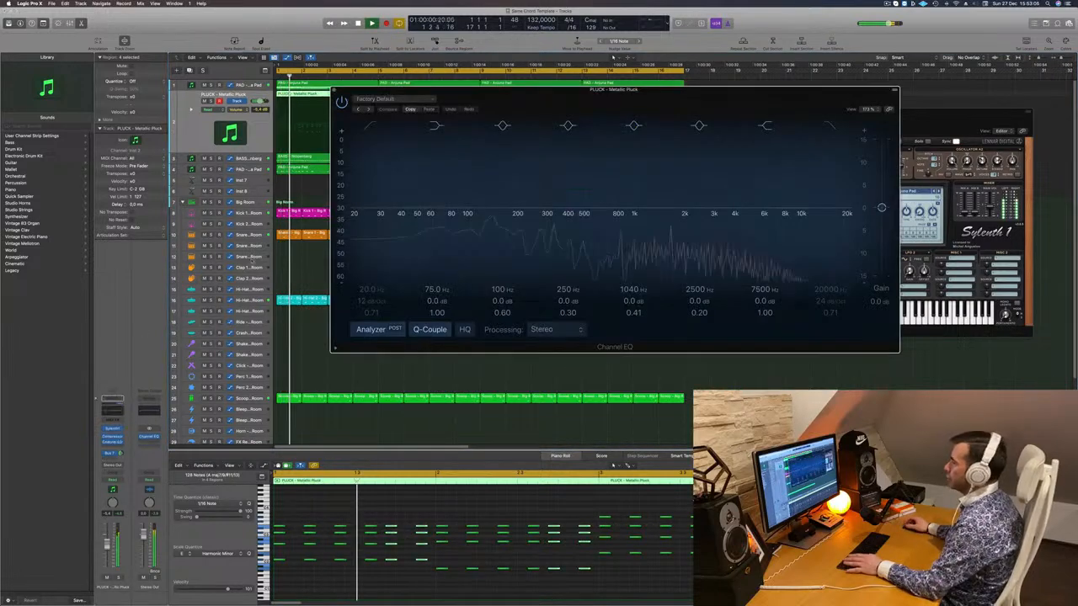
# - Low-cut the pluck below 294 Hz at 18 dB/oct and raise its volume to about -3 dB
pyautogui.click(371, 126)
pyautogui.moveTo(369, 166); pyautogui.dragTo(616, 158)
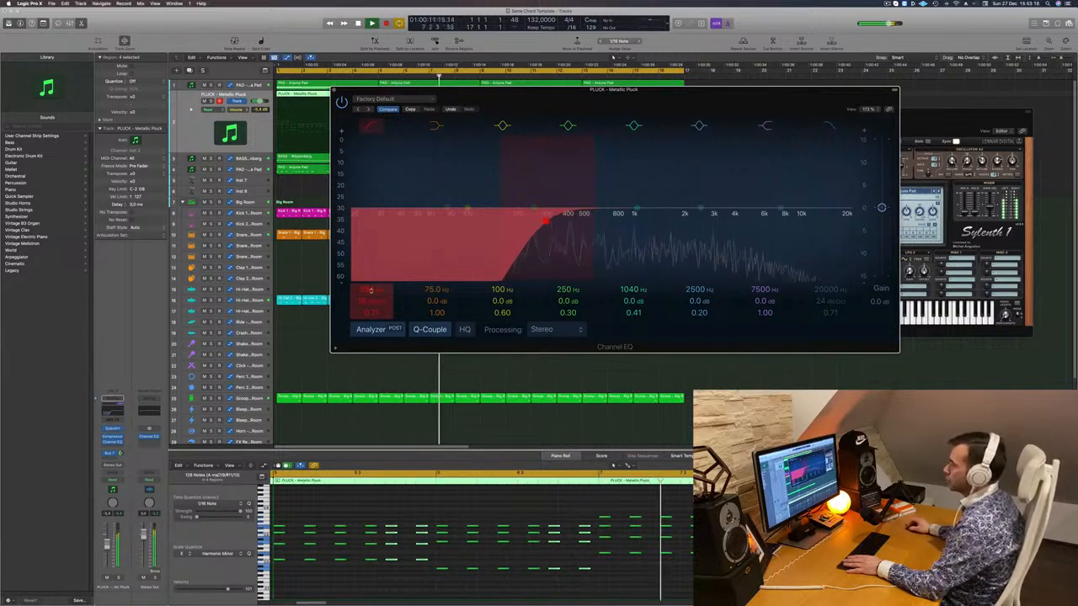
pyautogui.moveTo(106, 550); pyautogui.dragTo(107, 546)
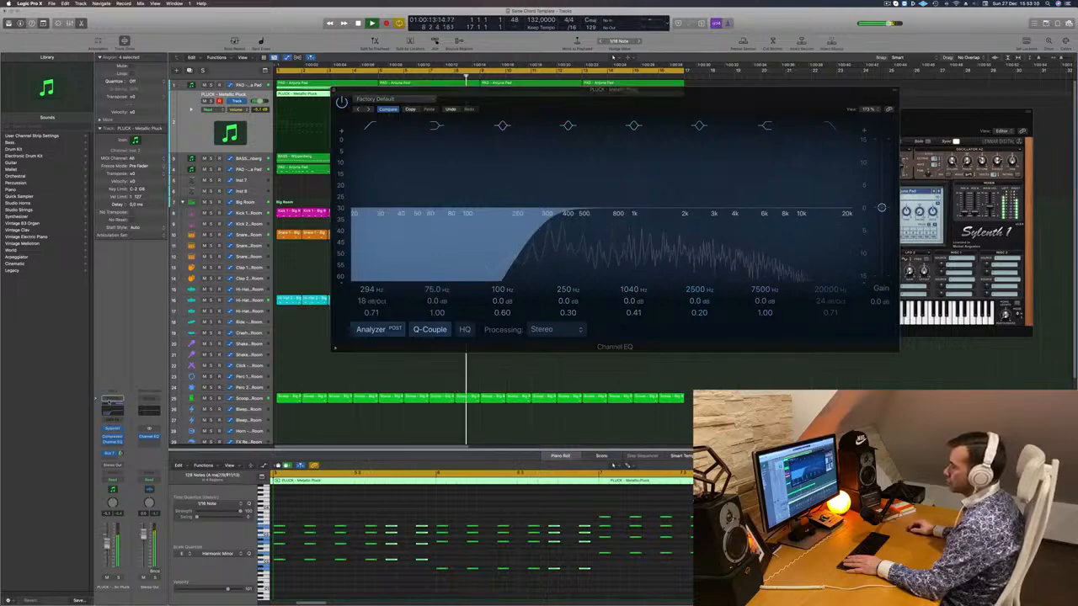
pyautogui.click(112, 430)
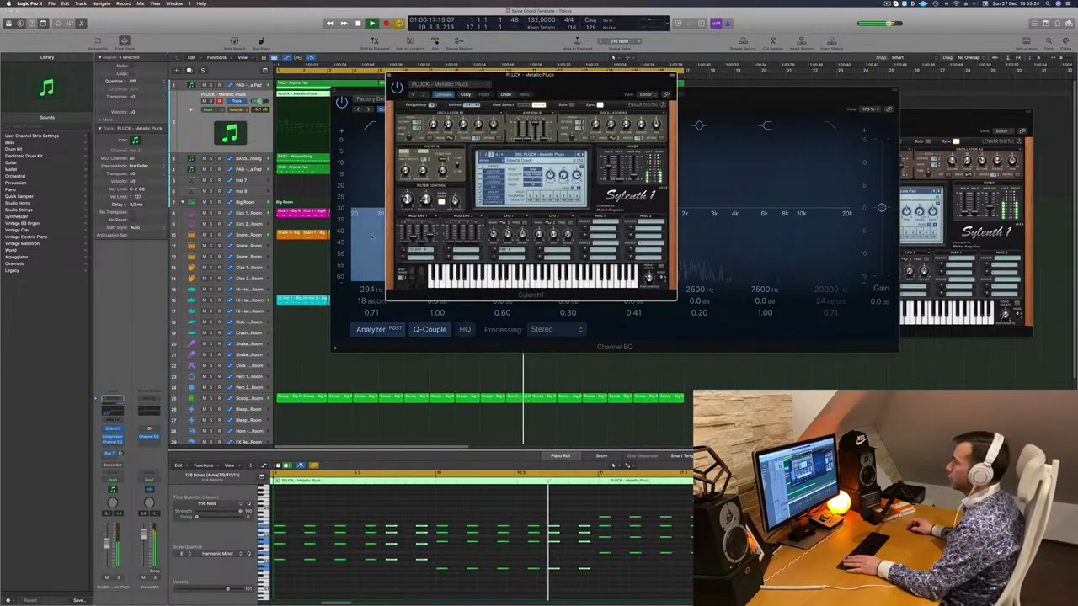
pyautogui.click(380, 238)
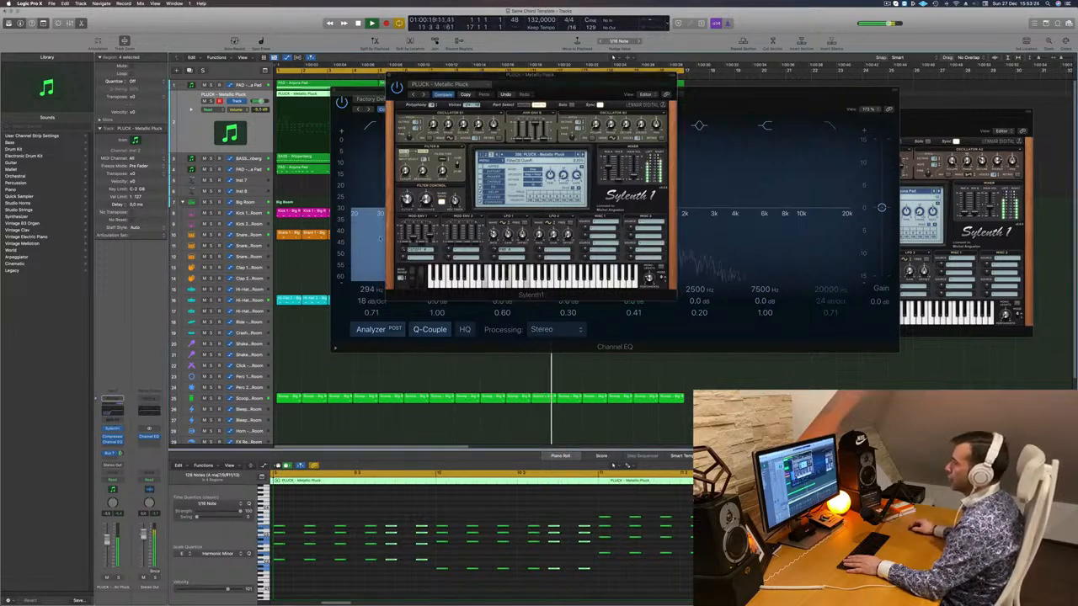
pyautogui.moveTo(106, 541); pyautogui.dragTo(107, 538)
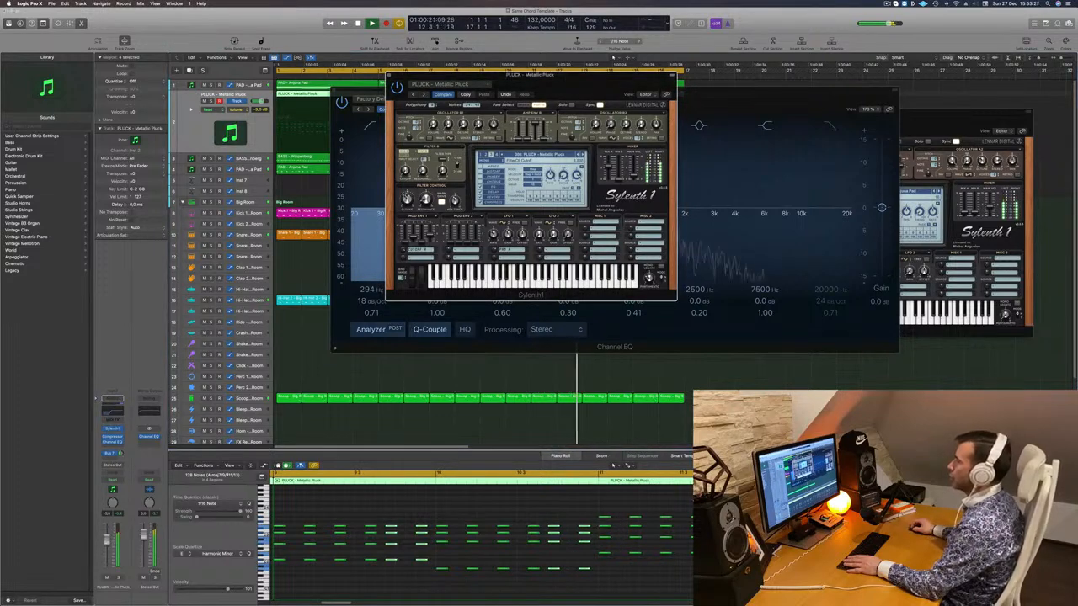
# - Move the pluck's Sylenth1 window aside, then close it and the Channel EQ
pyautogui.moveTo(448, 80); pyautogui.dragTo(661, 236)
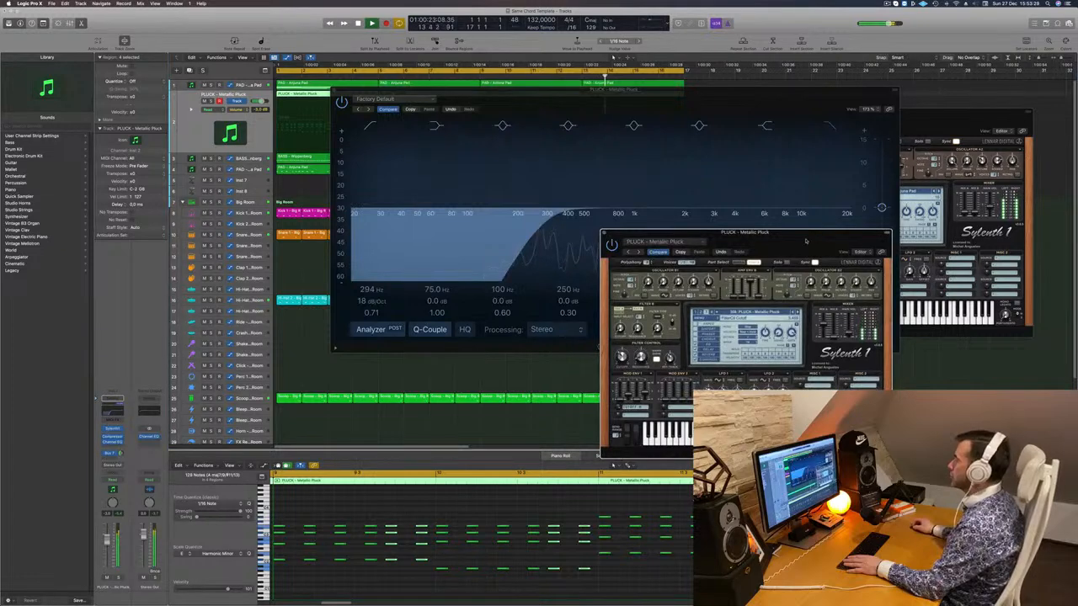
pyautogui.moveTo(805, 241); pyautogui.dragTo(933, 247)
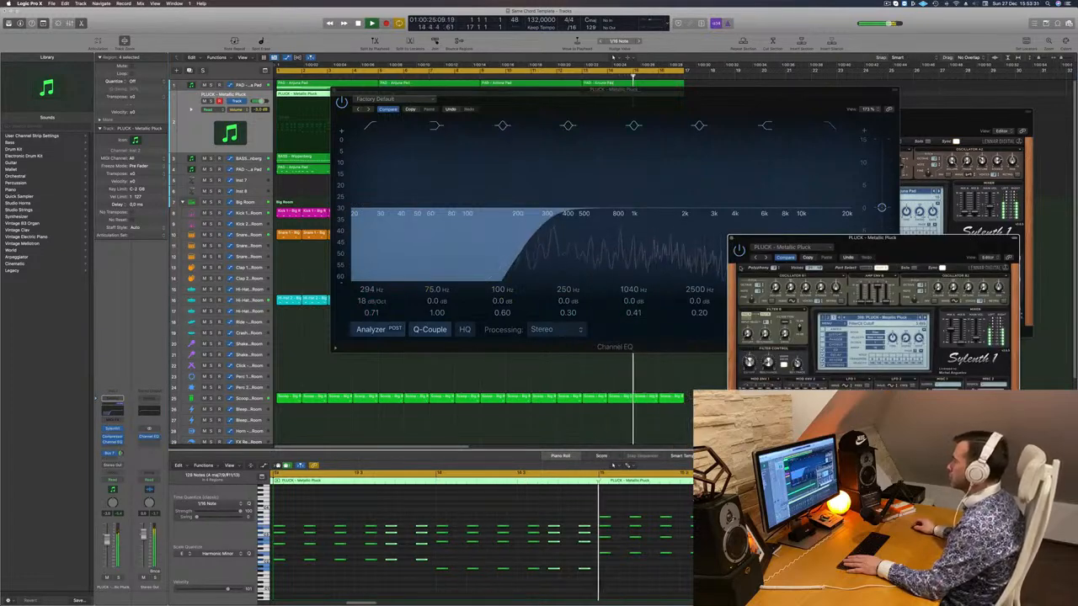
pyautogui.click(731, 238)
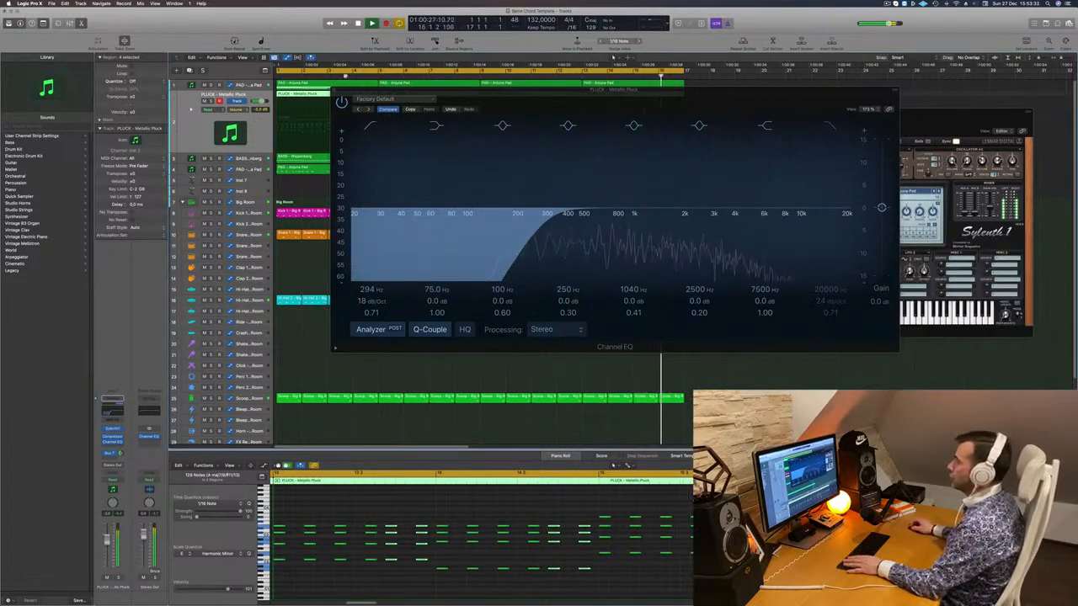
pyautogui.click(335, 90)
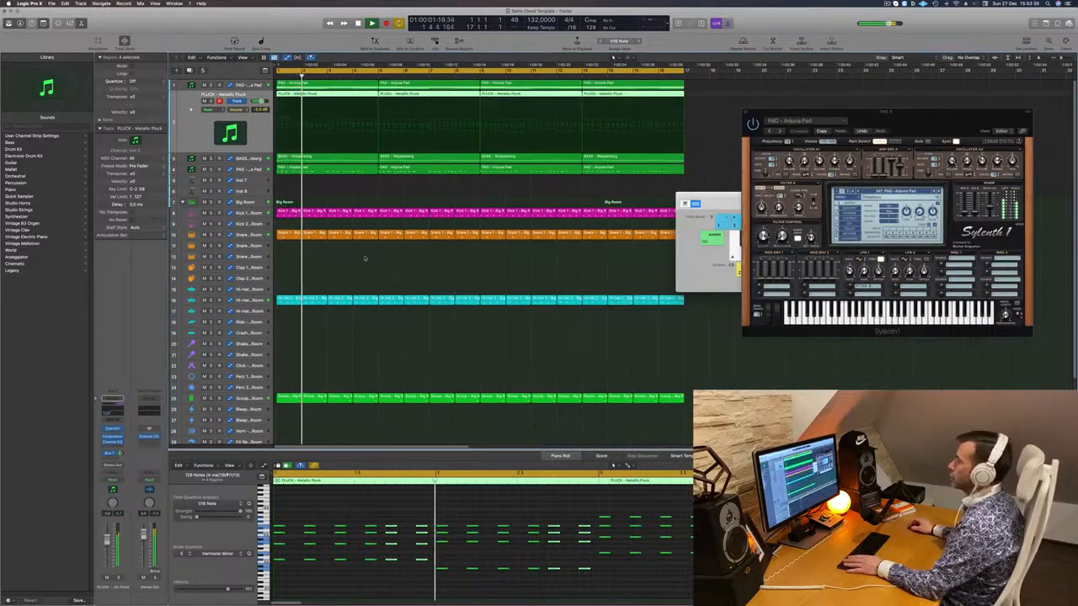
# - Select the PAD - Anjuna Pad track and bring up its Channel EQ and Sylenth1
pyautogui.click(364, 258)
pyautogui.click(249, 169)
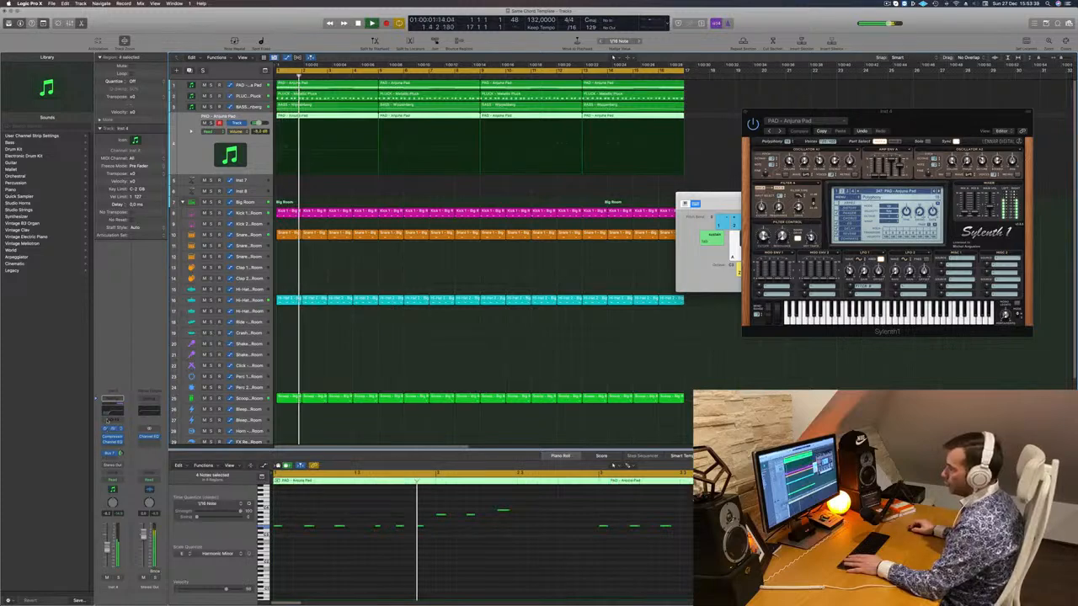
pyautogui.click(110, 409)
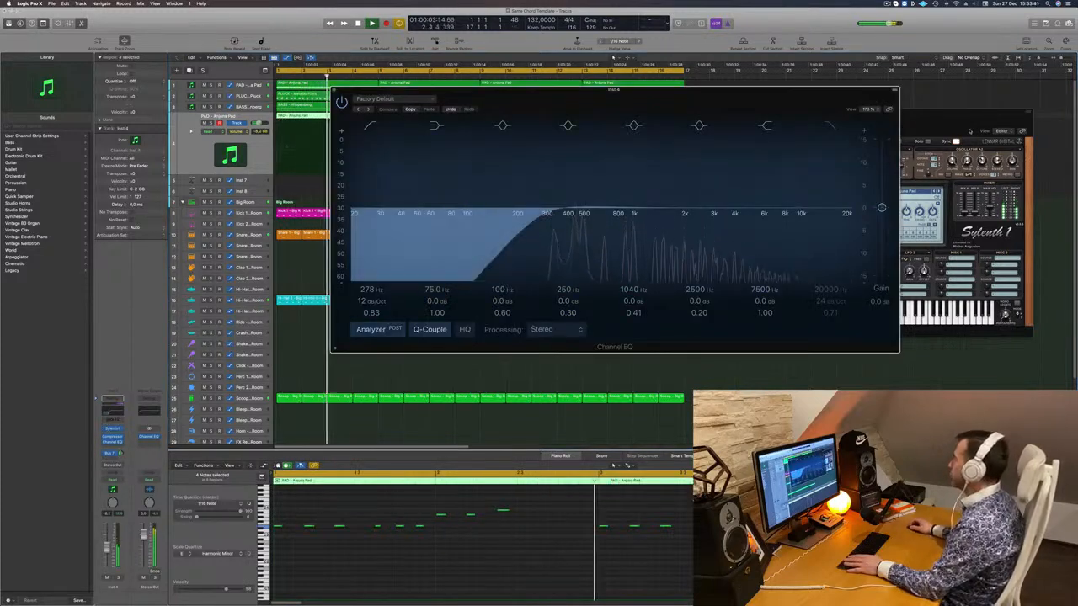
pyautogui.click(957, 237)
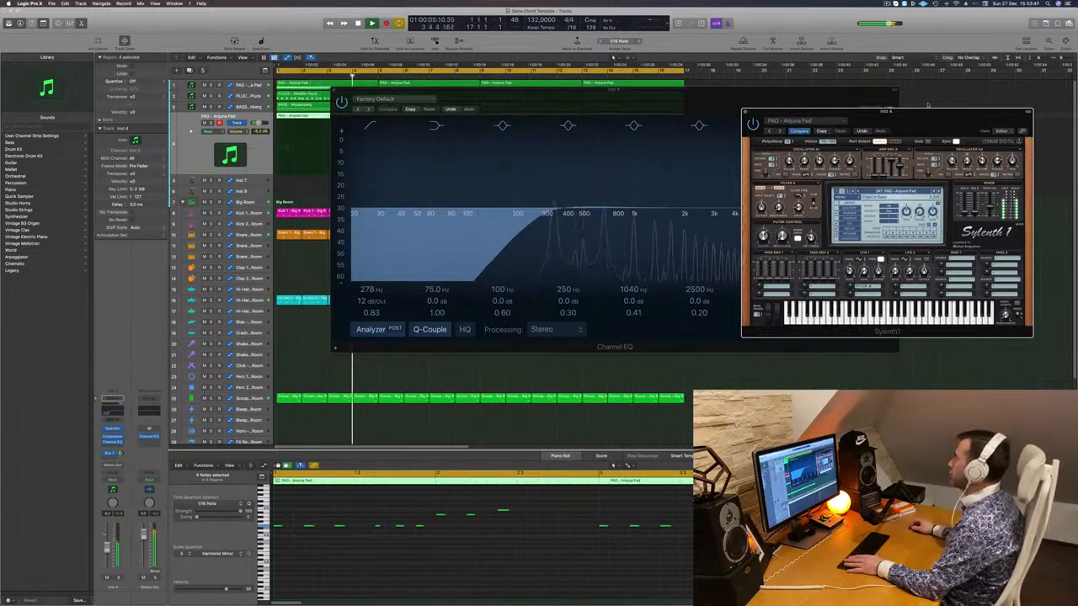
pyautogui.moveTo(926, 111); pyautogui.dragTo(865, 214)
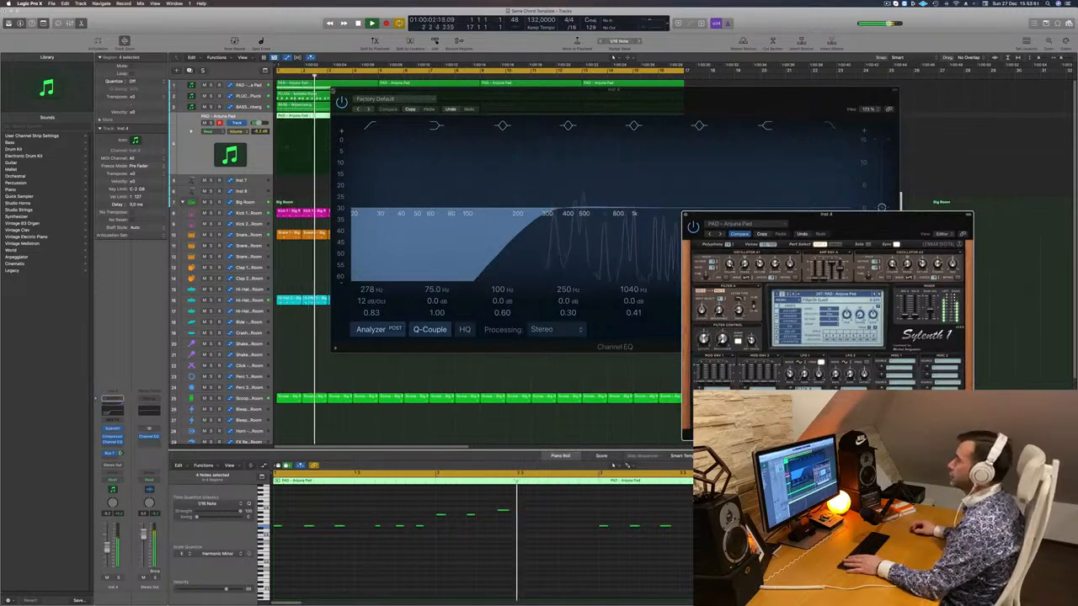
# - Close the pad's EQ and Sylenth1, move Musical Typing aside, and deselect all regions
pyautogui.click(333, 90)
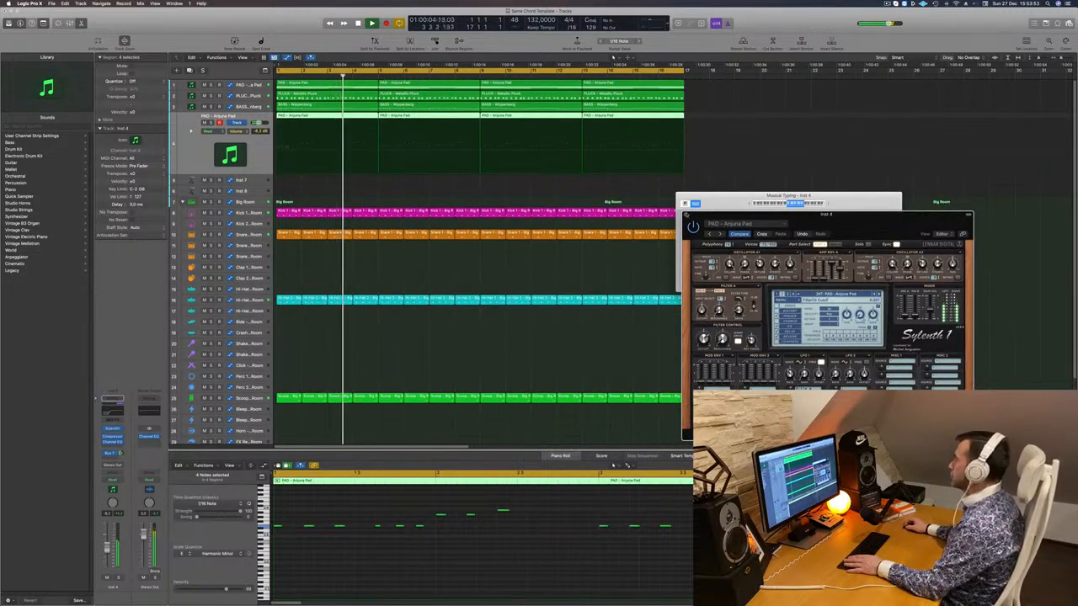
pyautogui.click(686, 214)
pyautogui.moveTo(725, 202); pyautogui.dragTo(658, 179)
pyautogui.click(297, 192)
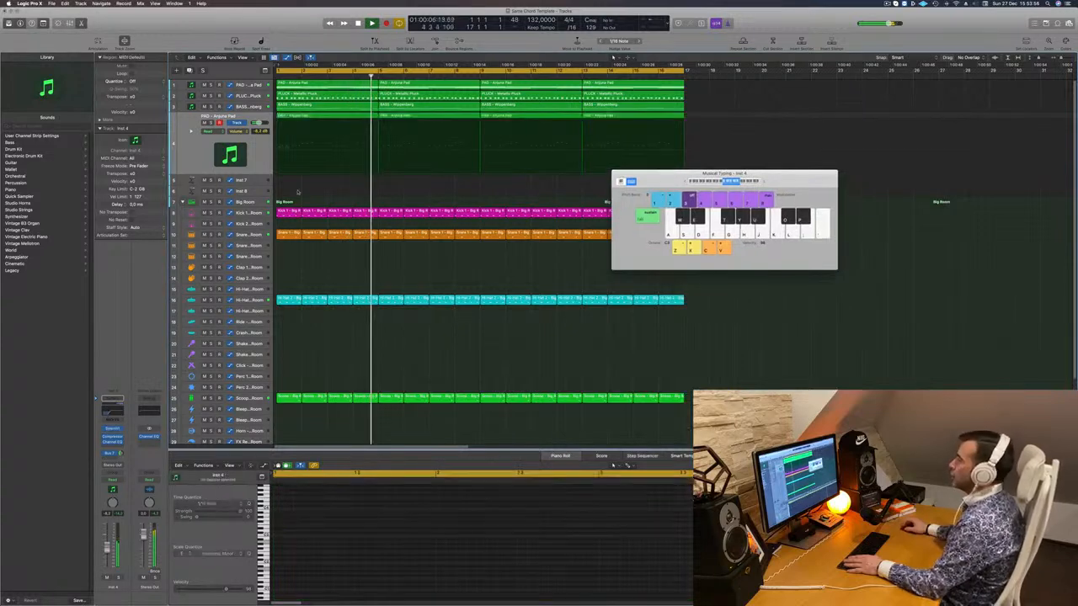
# - Select the top PAD chord track, restarting playback from bar 1
pyautogui.click(257, 97)
pyautogui.press('Return')
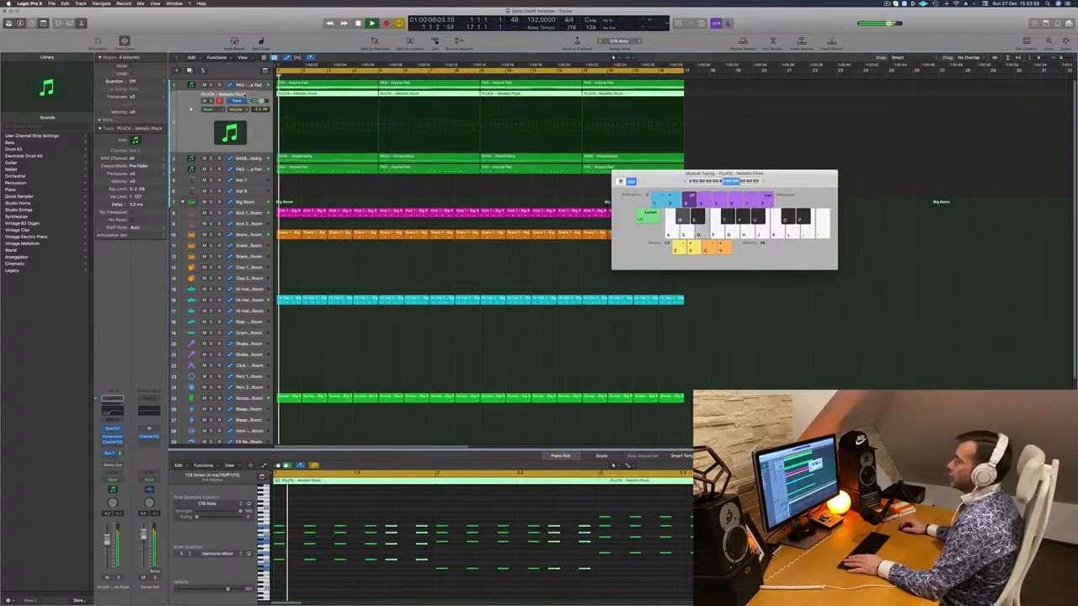
pyautogui.click(256, 86)
pyautogui.press('Return')
pyautogui.press('d')
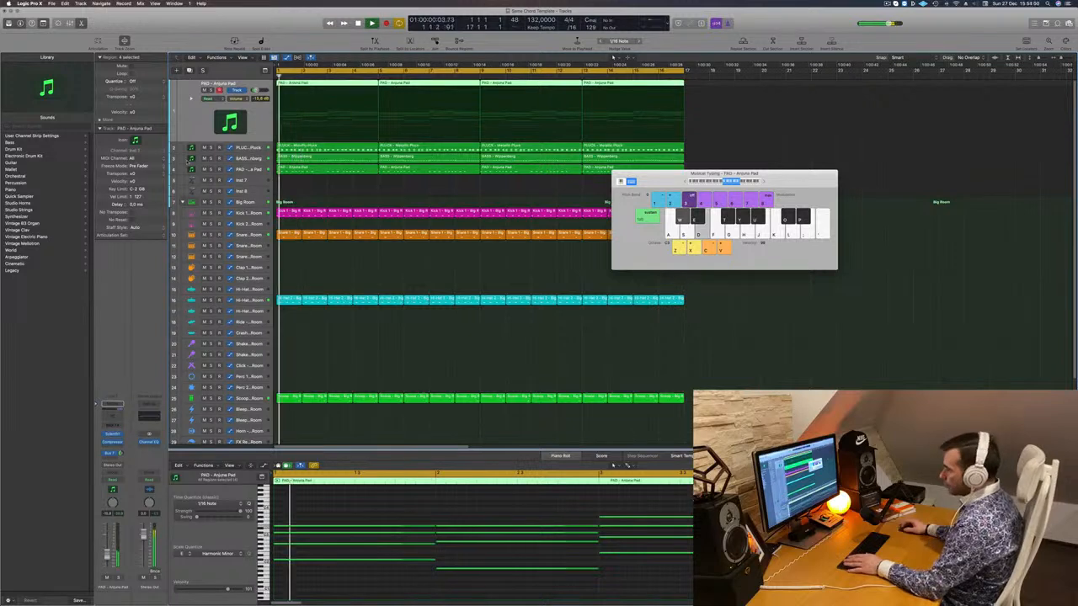
pyautogui.press('Return')
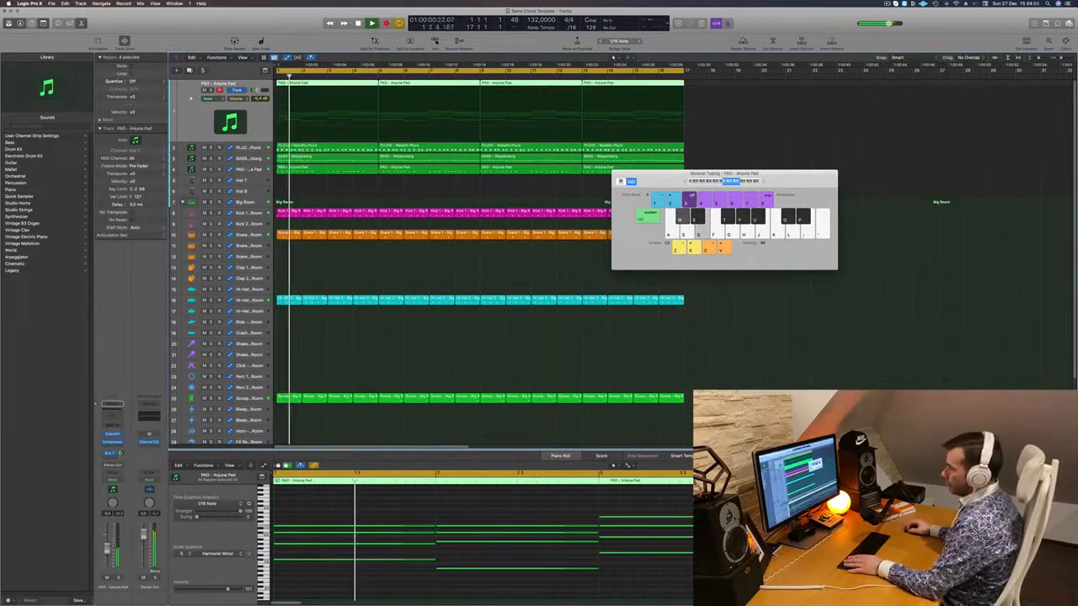
# - Insert a Channel EQ on it with a 12 dB/oct low cut at 208 Hz
pyautogui.click(109, 416)
pyautogui.press('Return')
pyautogui.click(368, 125)
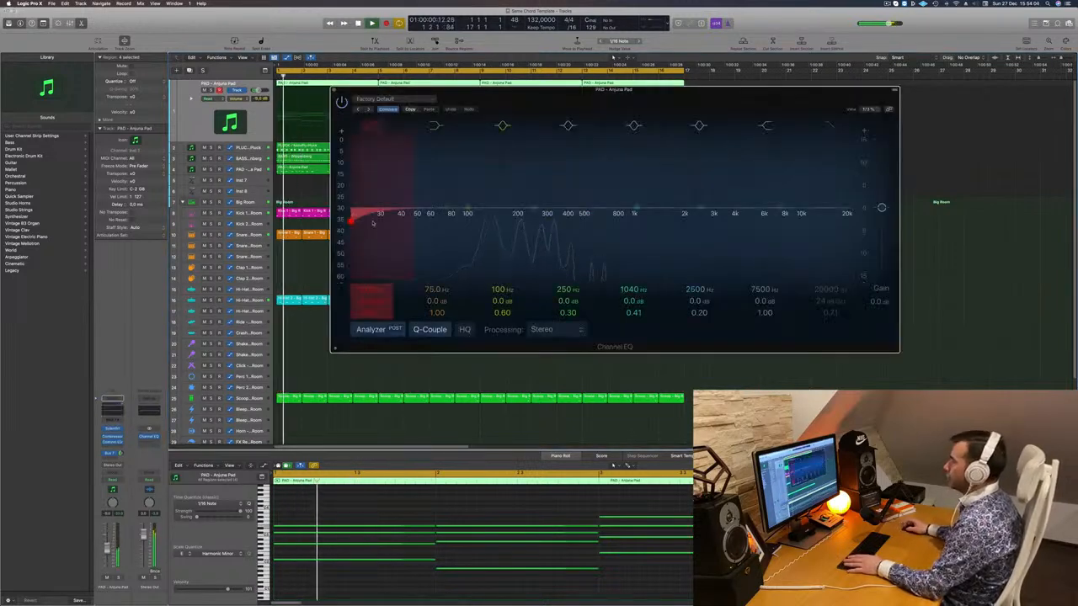
pyautogui.moveTo(413, 192); pyautogui.dragTo(532, 179)
pyautogui.press('Return')
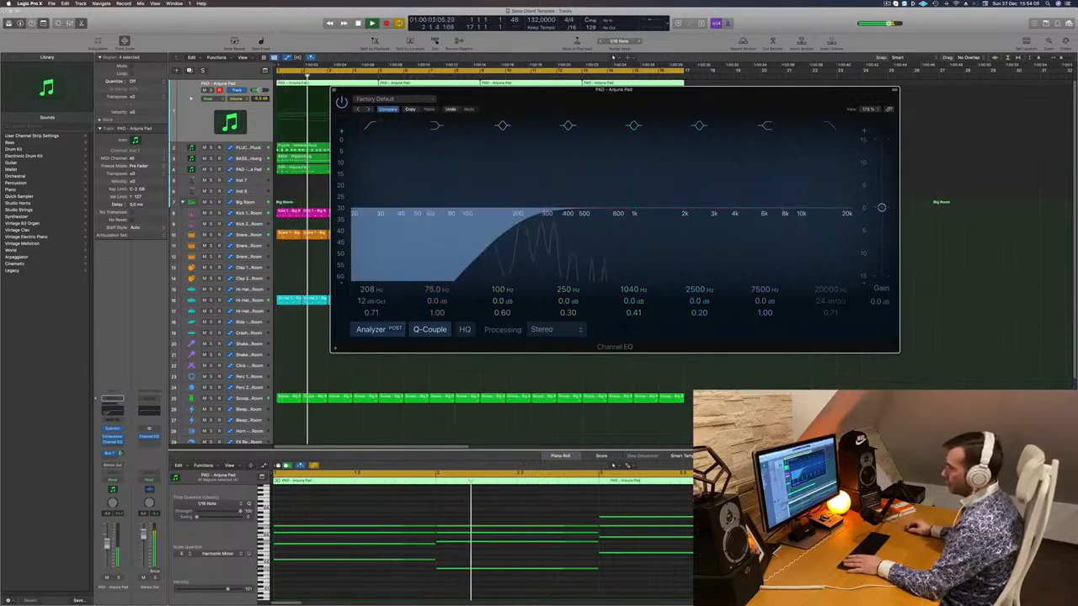
pyautogui.click(108, 544)
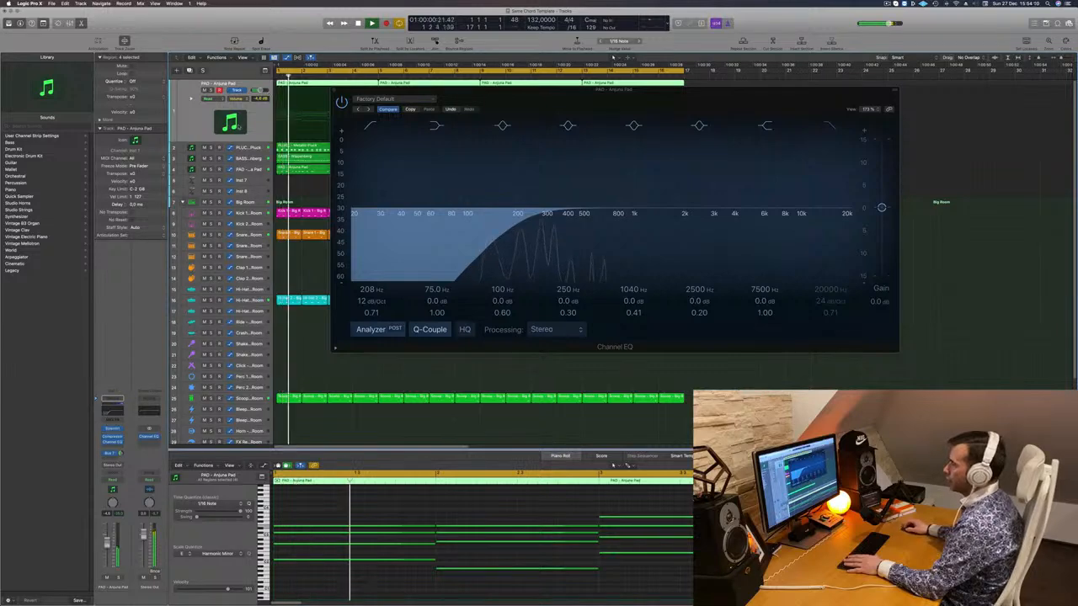
# - Check the top pad's Sylenth1, then close it and the EQ window
pyautogui.click(112, 428)
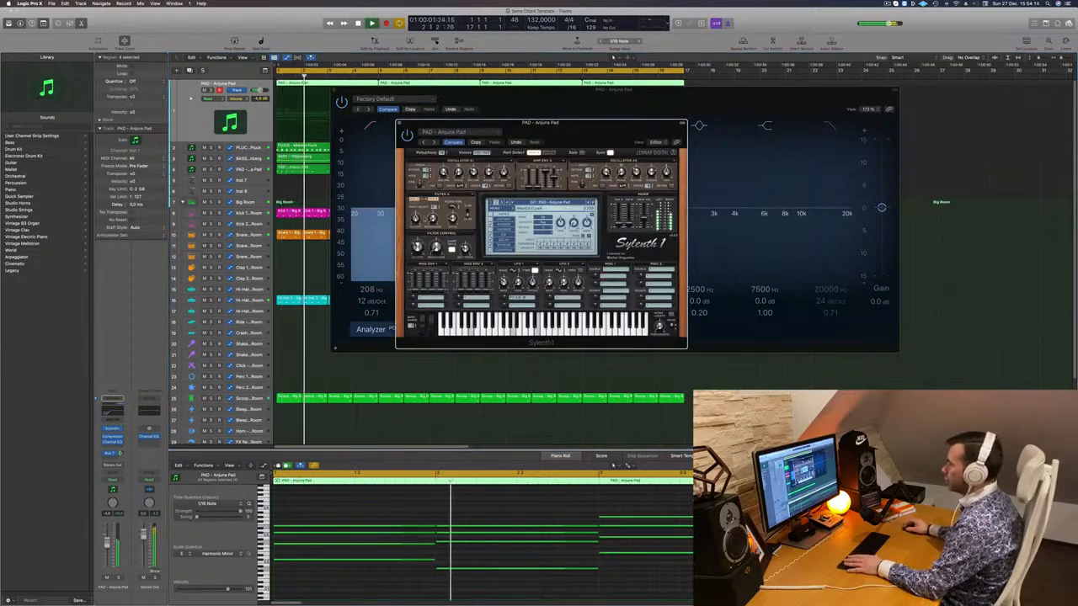
pyautogui.click(399, 123)
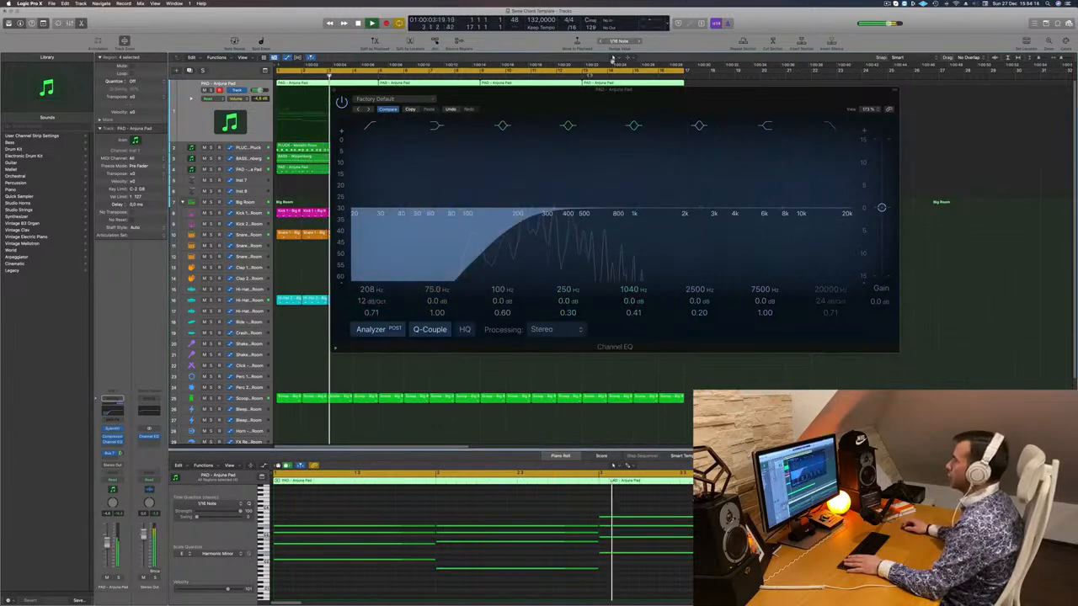
pyautogui.moveTo(678, 90); pyautogui.dragTo(824, 147)
pyautogui.press('Return')
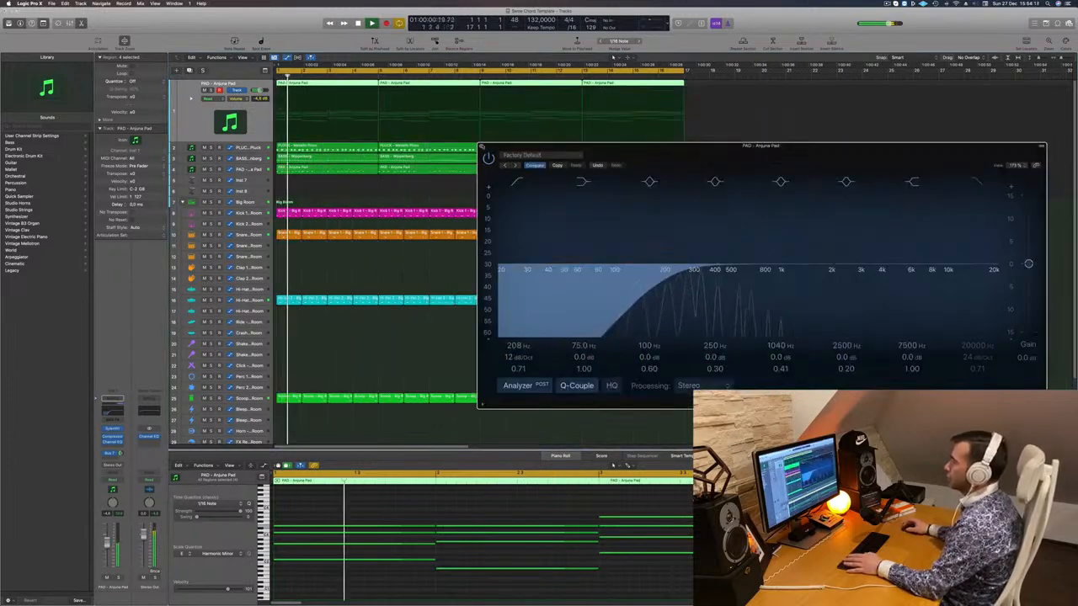
pyautogui.press('super+k')
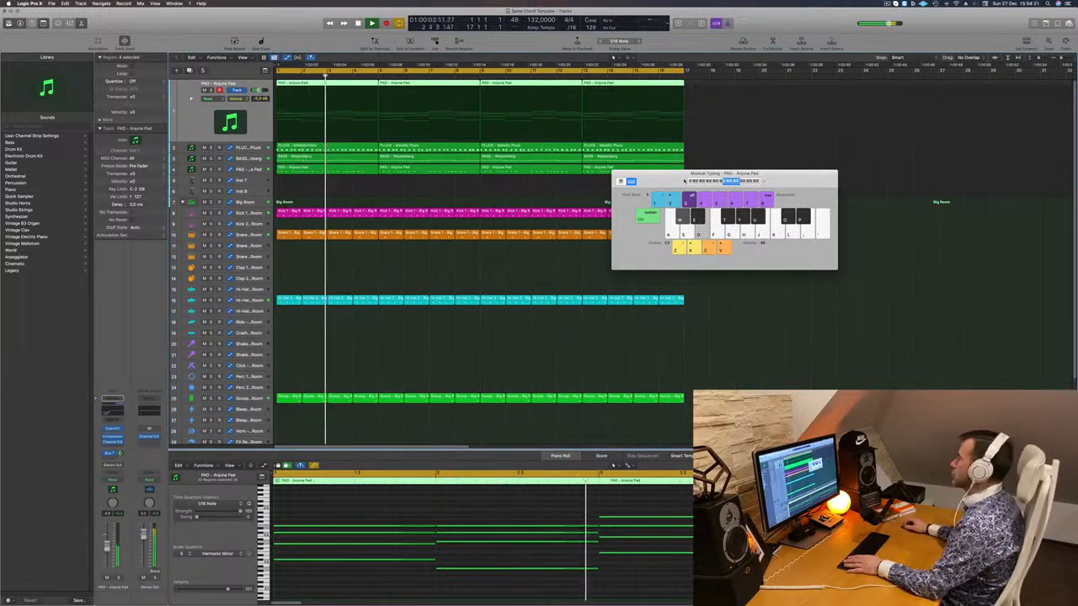
# - Create a duplicate PAD track and Option-drag the first chord region onto it
pyautogui.moveTo(668, 180); pyautogui.dragTo(706, 208)
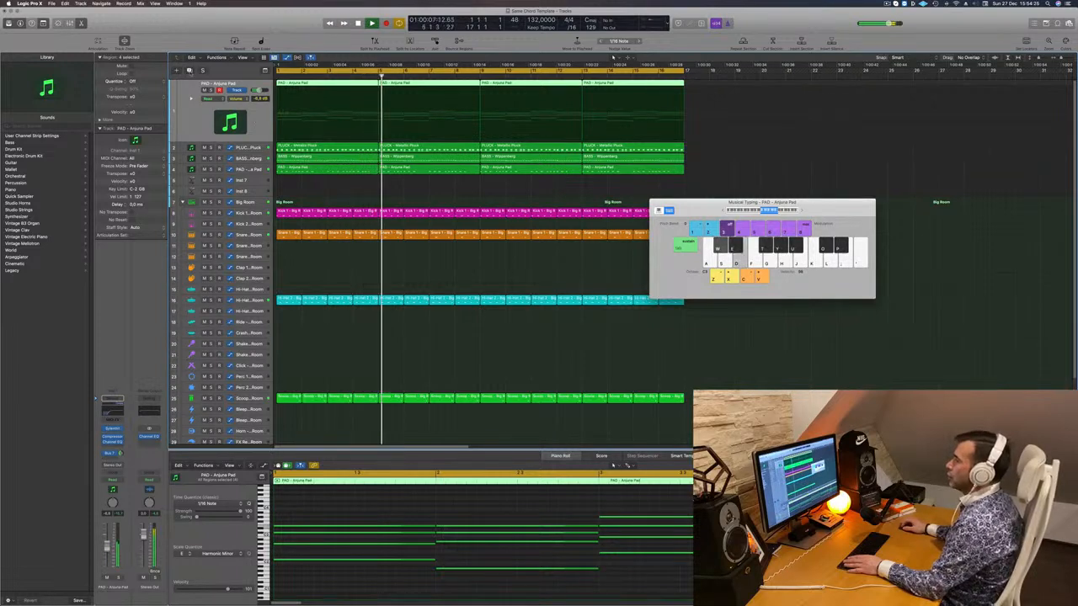
pyautogui.click(192, 71)
pyautogui.click(354, 86)
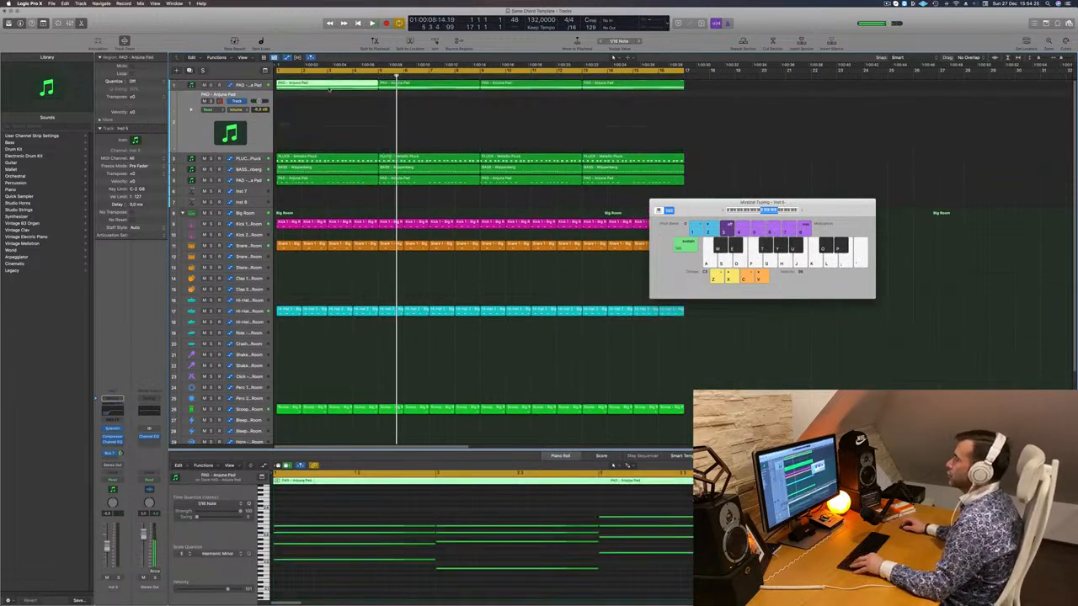
pyautogui.moveTo(331, 86); pyautogui.dragTo(329, 106)
# - In the Piano Roll, select the chord notes and shorten them into short stabs
pyautogui.scroll(-3, 361, 599)
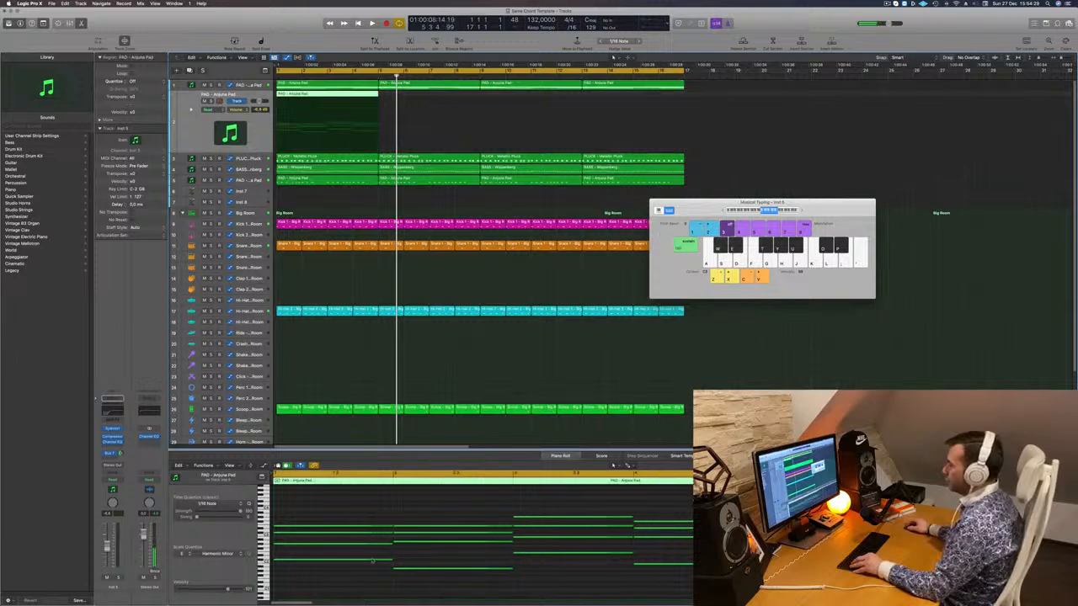
pyautogui.scroll(4, 363, 524)
pyautogui.scroll(-1, 348, 516)
pyautogui.scroll(-2, 348, 517)
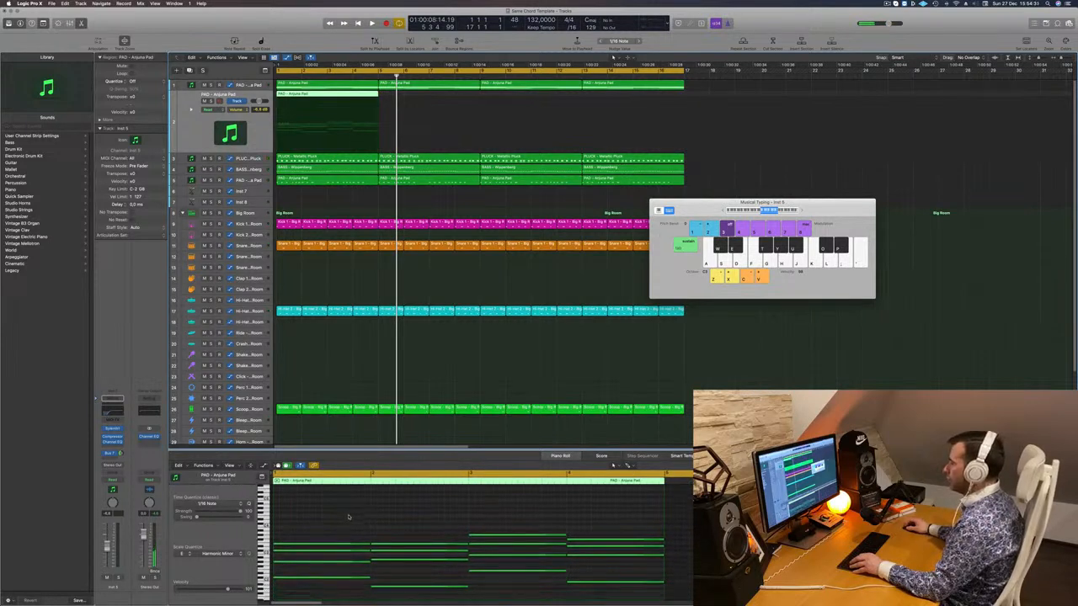
pyautogui.moveTo(349, 515); pyautogui.dragTo(617, 594)
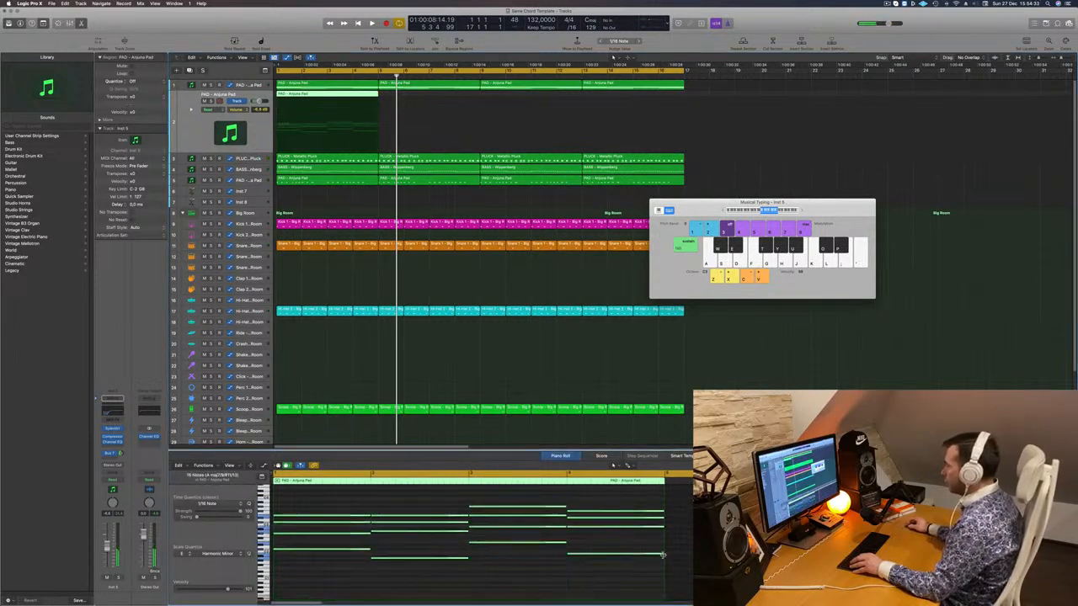
pyautogui.moveTo(662, 555); pyautogui.dragTo(589, 557)
pyautogui.press('super+z')
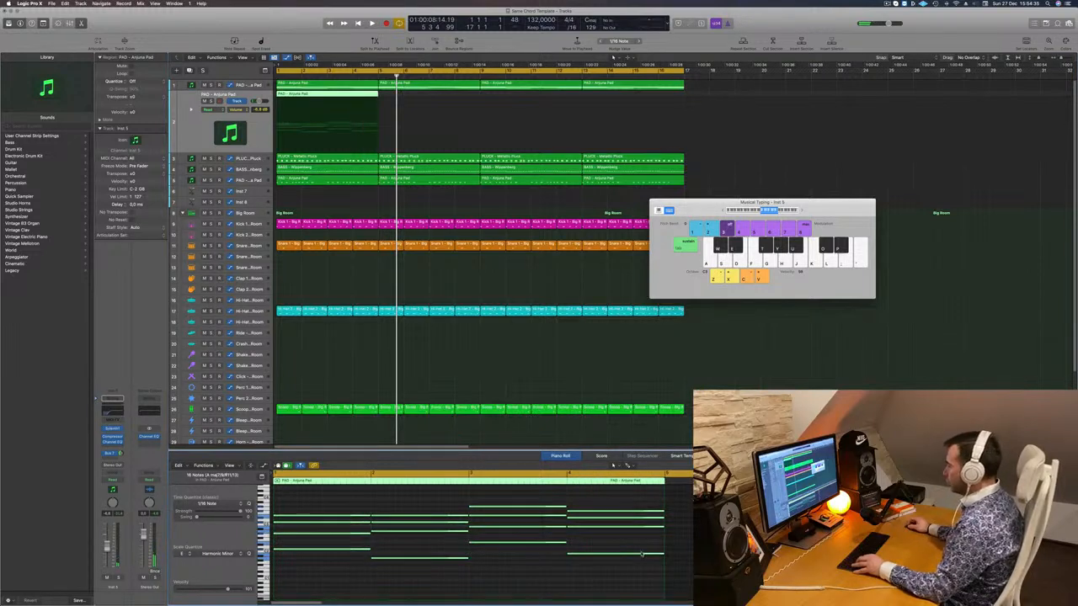
pyautogui.moveTo(663, 555); pyautogui.dragTo(480, 544)
pyautogui.press('super+z')
# - Copy the stab region to bar 5 and repeat it through bars 9 and 13
pyautogui.press('space')
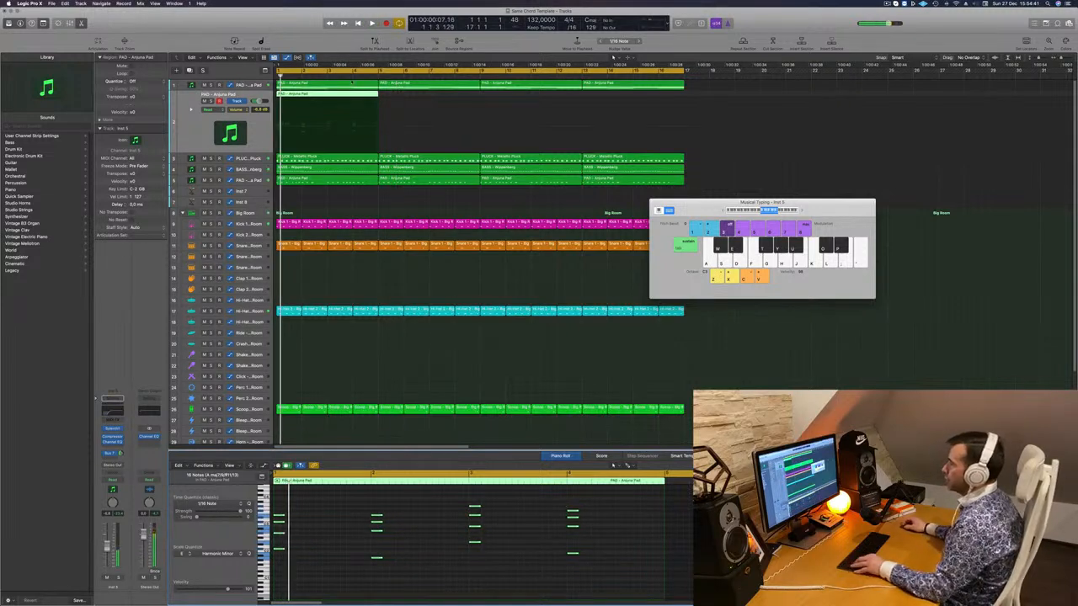
pyautogui.moveTo(335, 96); pyautogui.dragTo(564, 102)
pyautogui.press('space')
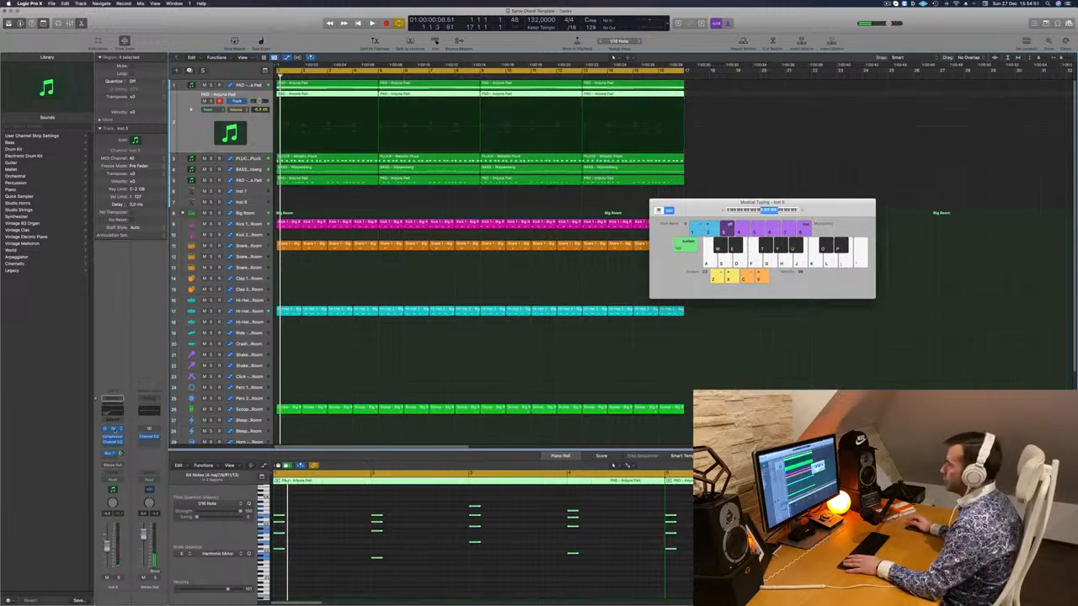
# - Browse Sylenth1's preset banks and load the LEAD - 80's Cop preset
pyautogui.click(112, 428)
pyautogui.moveTo(538, 104); pyautogui.dragTo(642, 182)
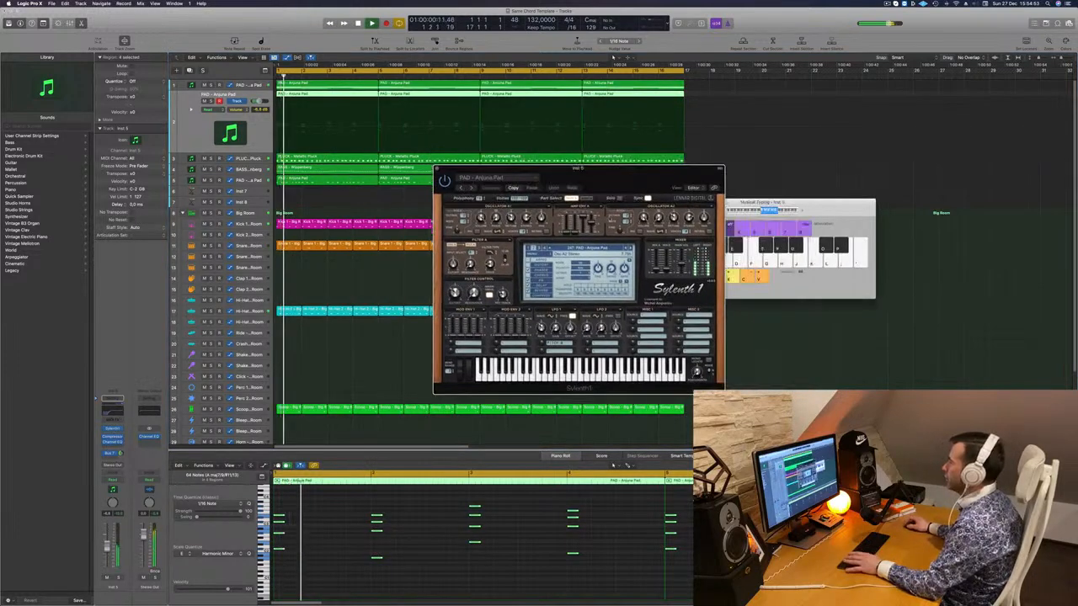
pyautogui.click(581, 250)
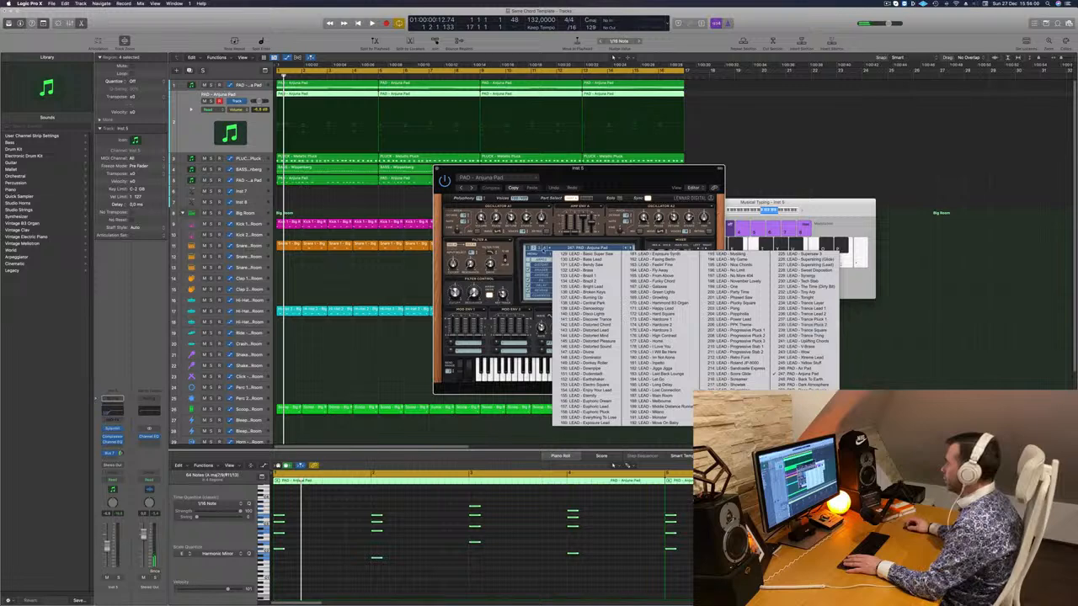
pyautogui.click(541, 249)
pyautogui.click(581, 250)
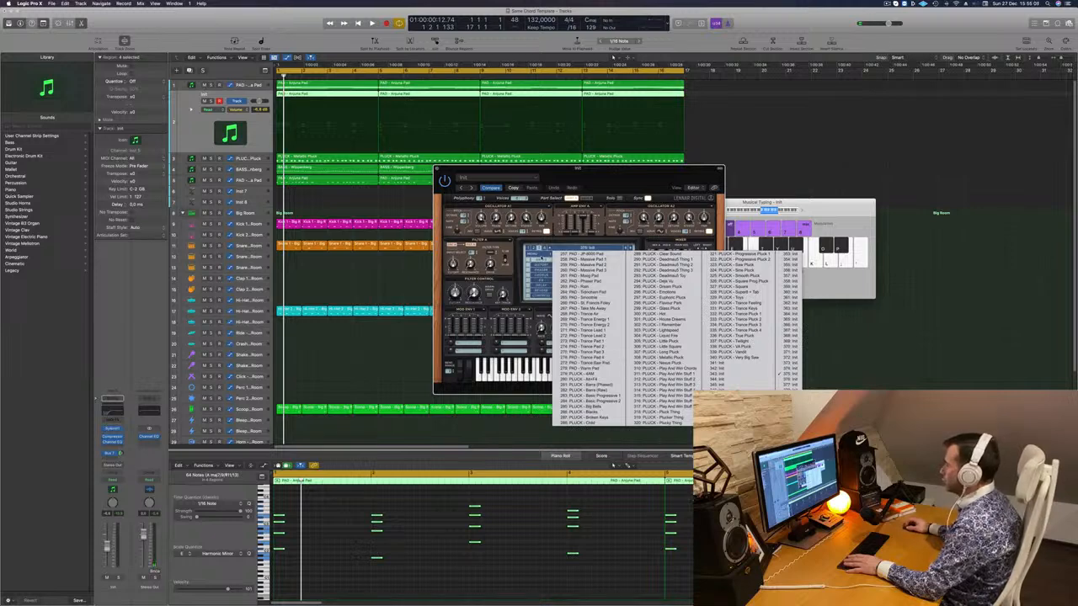
pyautogui.click(540, 261)
pyautogui.click(575, 249)
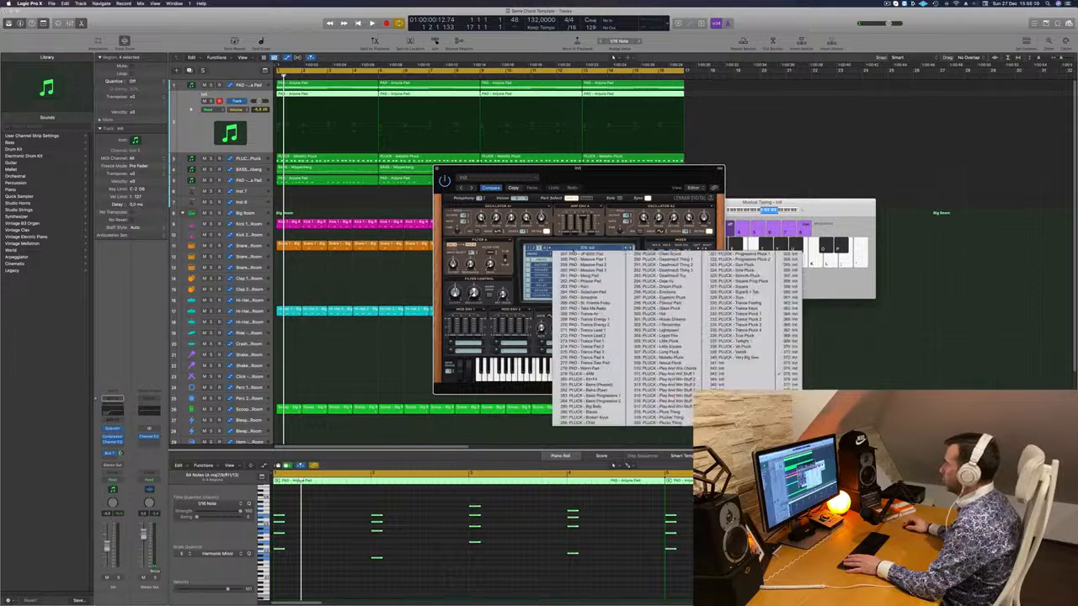
pyautogui.click(529, 248)
pyautogui.click(566, 249)
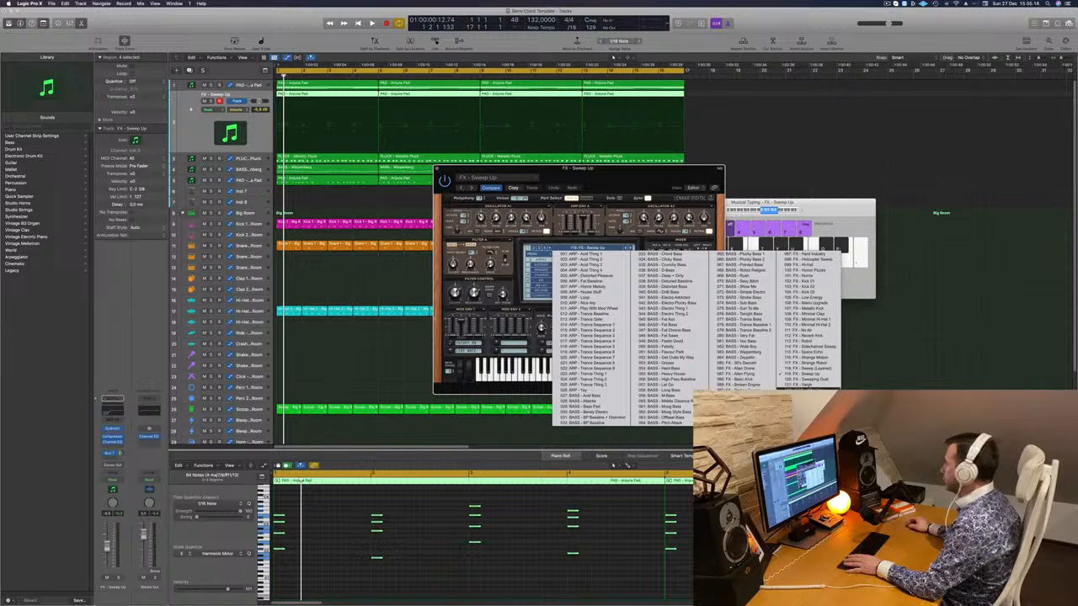
pyautogui.click(806, 390)
# - Audition the 80's Cop lead, then lower the track's Channel EQ low-cut frequency
pyautogui.press('space')
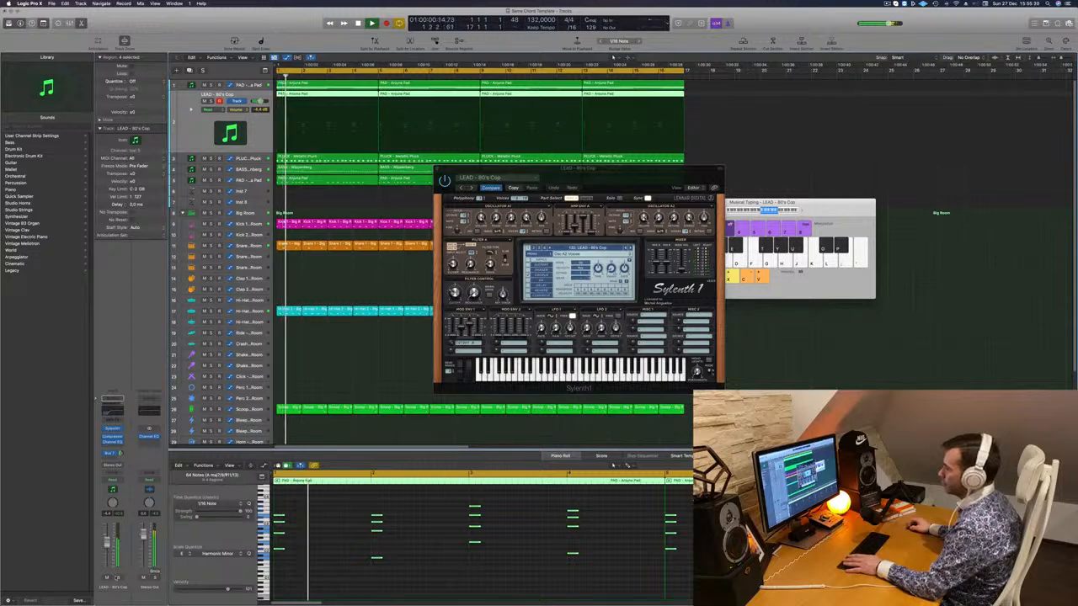
pyautogui.press('s')
pyautogui.click(117, 578)
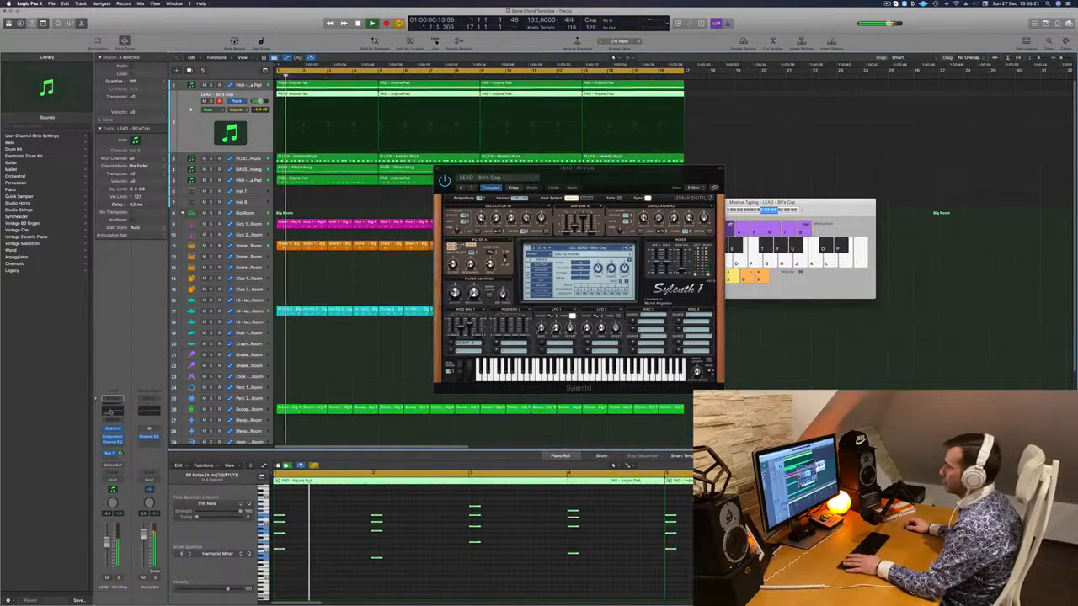
pyautogui.click(113, 411)
pyautogui.moveTo(522, 221); pyautogui.dragTo(461, 218)
pyautogui.press('space')
pyautogui.press('space')
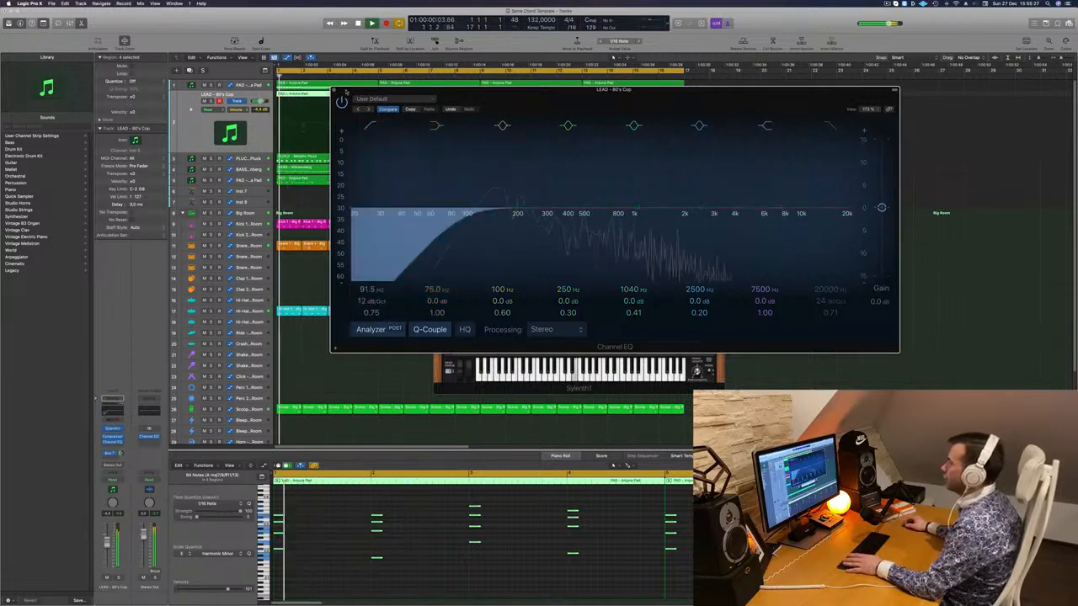
pyautogui.press('super+w')
pyautogui.press('space')
pyautogui.press('space')
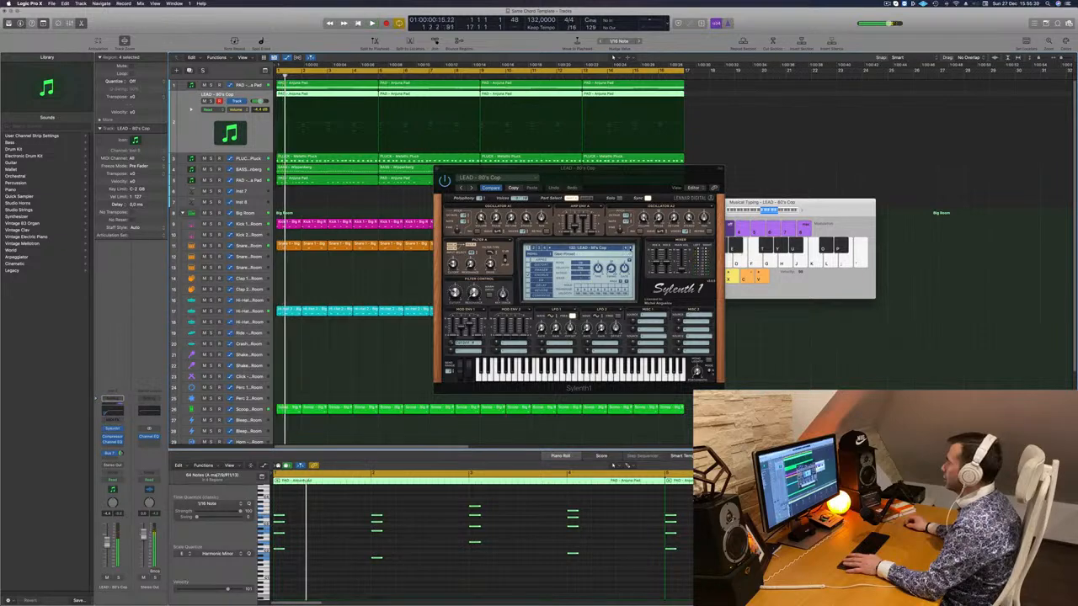
pyautogui.press('space')
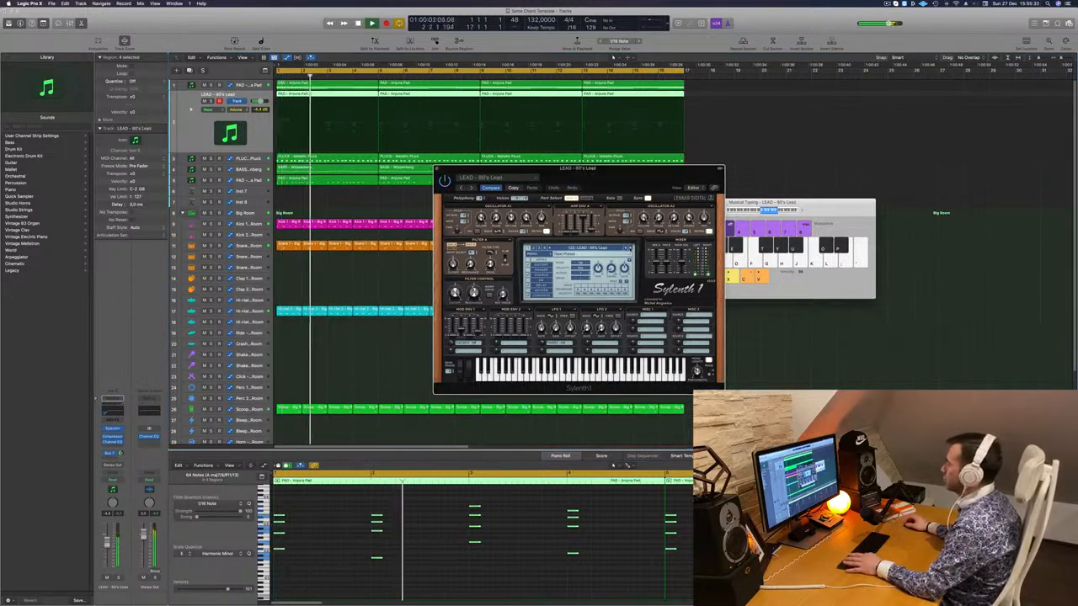
pyautogui.press('space')
pyautogui.press('space')
pyautogui.press('space')
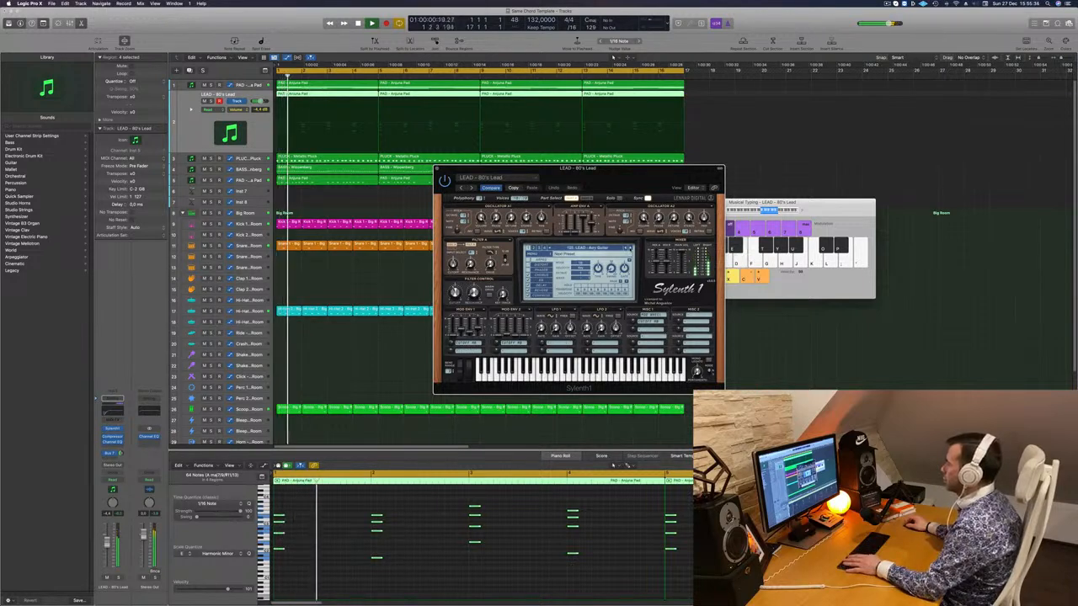
# - Step the Sylenth1 preset to LEAD - Airy Guitar and replay the loop
pyautogui.moveTo(607, 180); pyautogui.dragTo(626, 181)
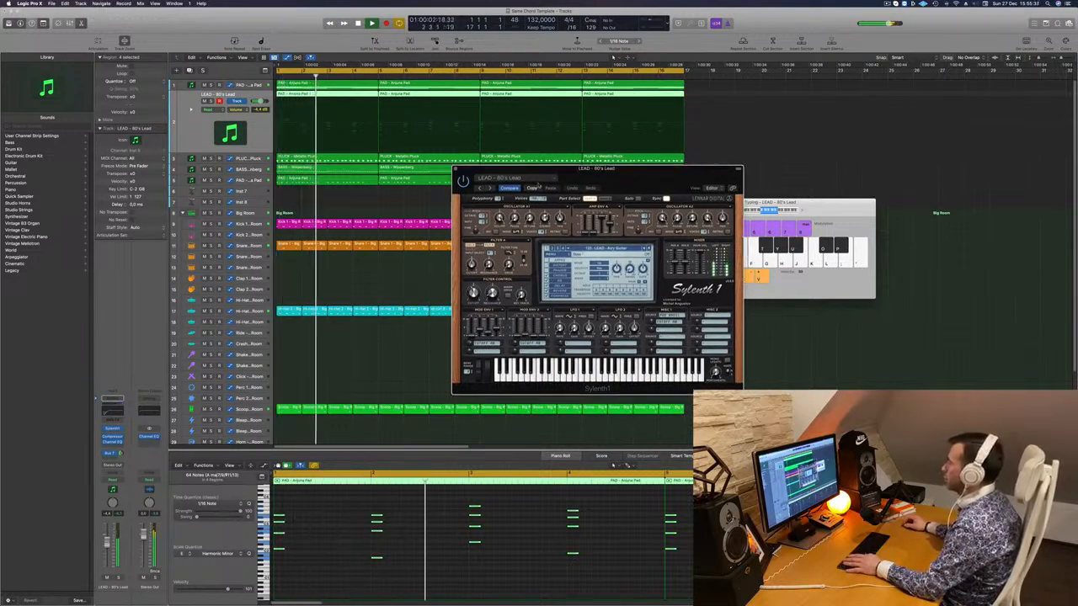
pyautogui.moveTo(539, 185); pyautogui.dragTo(636, 179)
pyautogui.press('space')
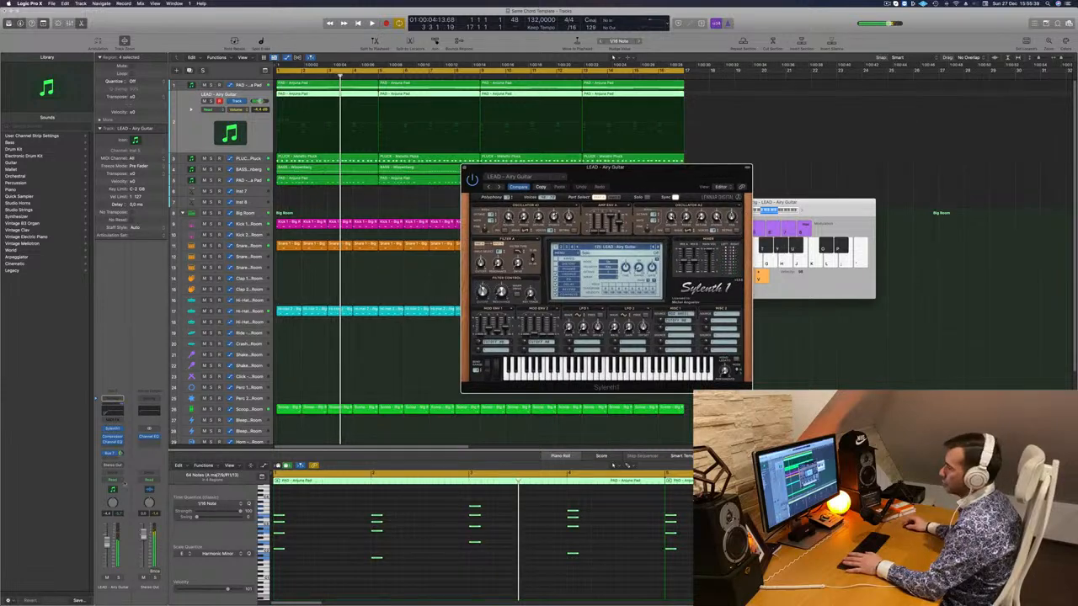
pyautogui.press('space')
pyautogui.click(109, 547)
pyautogui.press('space')
pyautogui.press('space')
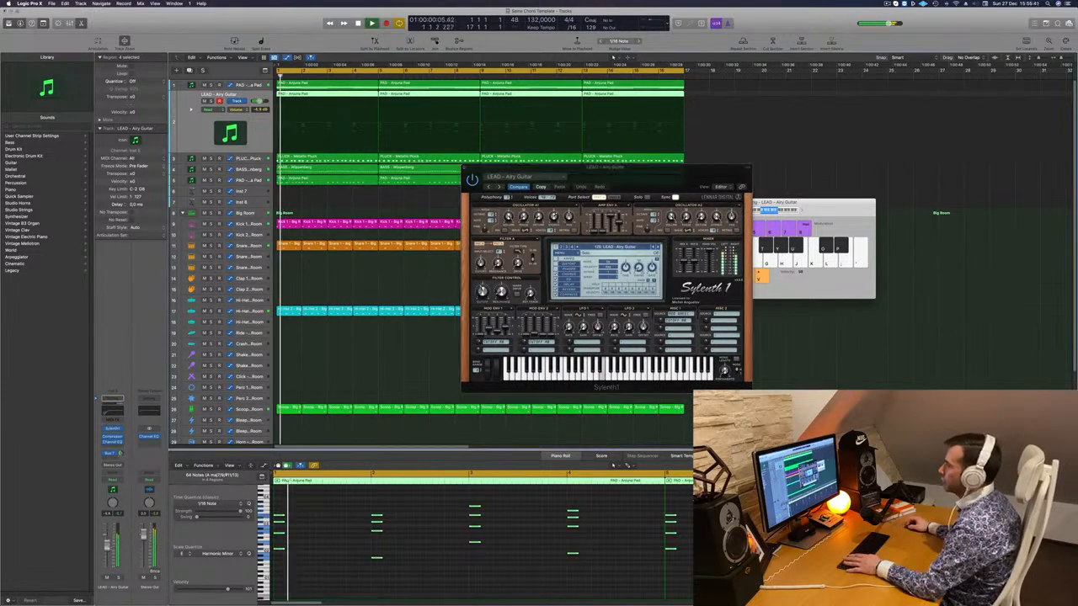
pyautogui.click(657, 177)
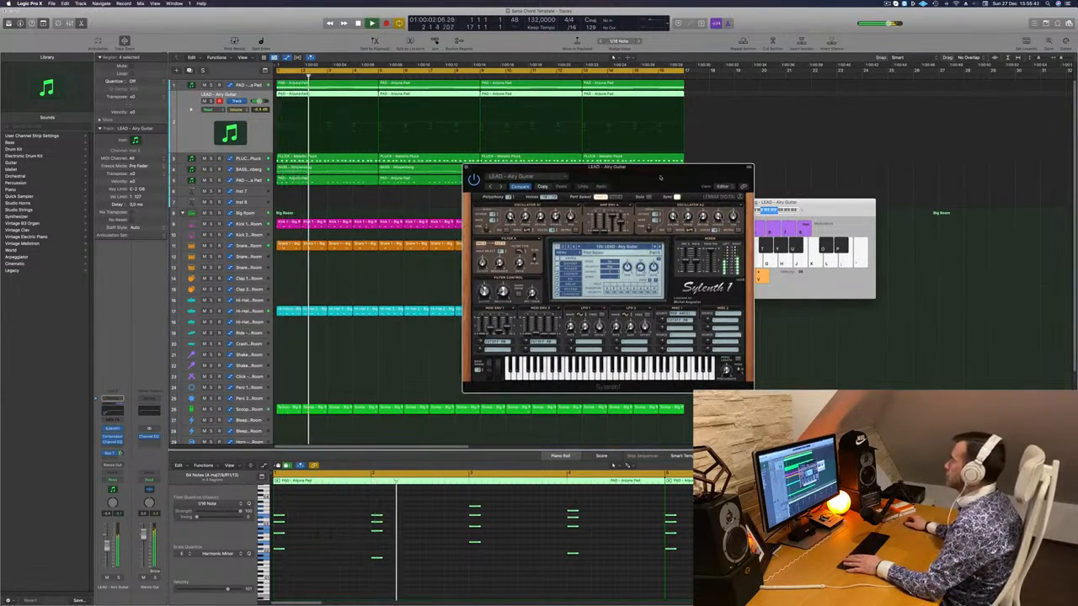
pyautogui.moveTo(658, 178); pyautogui.dragTo(644, 175)
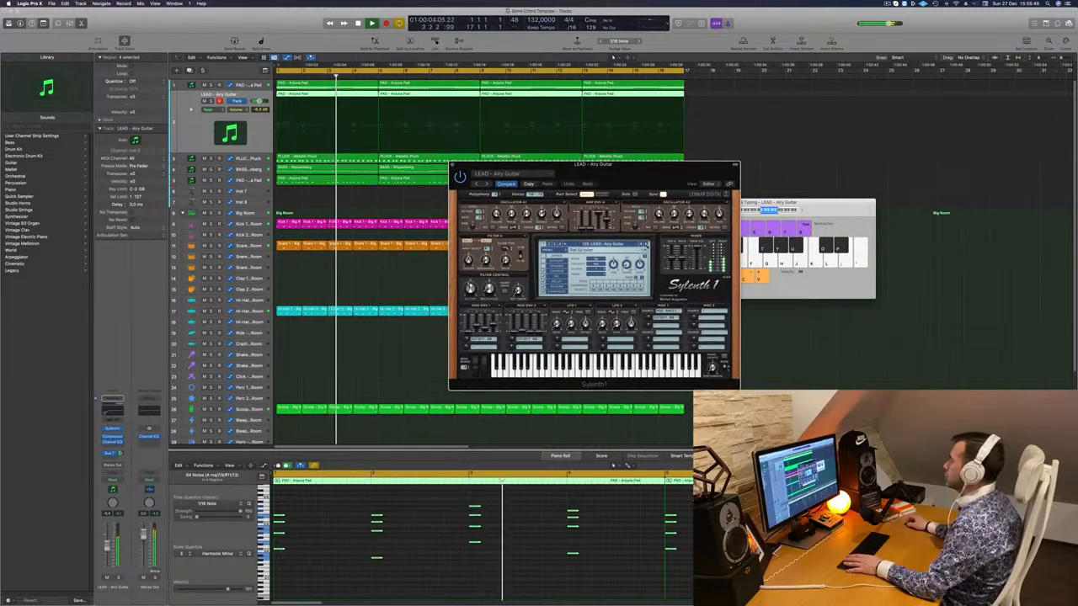
# - Step through LEAD - Aitra 1 and Aitra 2 to LEAD - Basic Super Saw
pyautogui.click(646, 244)
pyautogui.click(645, 244)
pyautogui.press('space')
pyautogui.press('space')
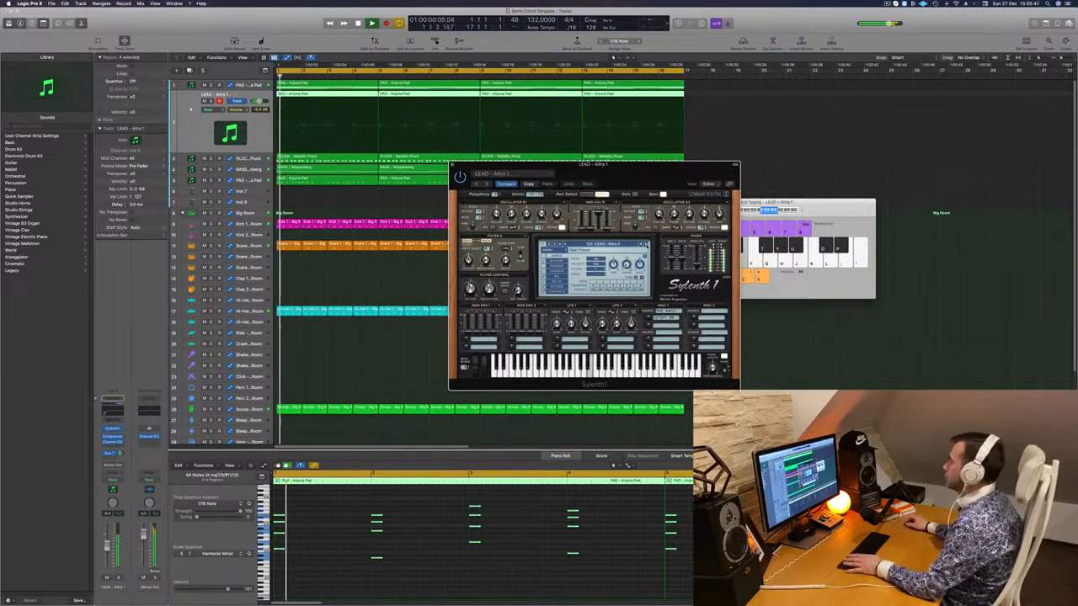
pyautogui.click(646, 244)
pyautogui.press('space')
pyautogui.press('space')
pyautogui.click(646, 244)
pyautogui.press('space')
pyautogui.press('space')
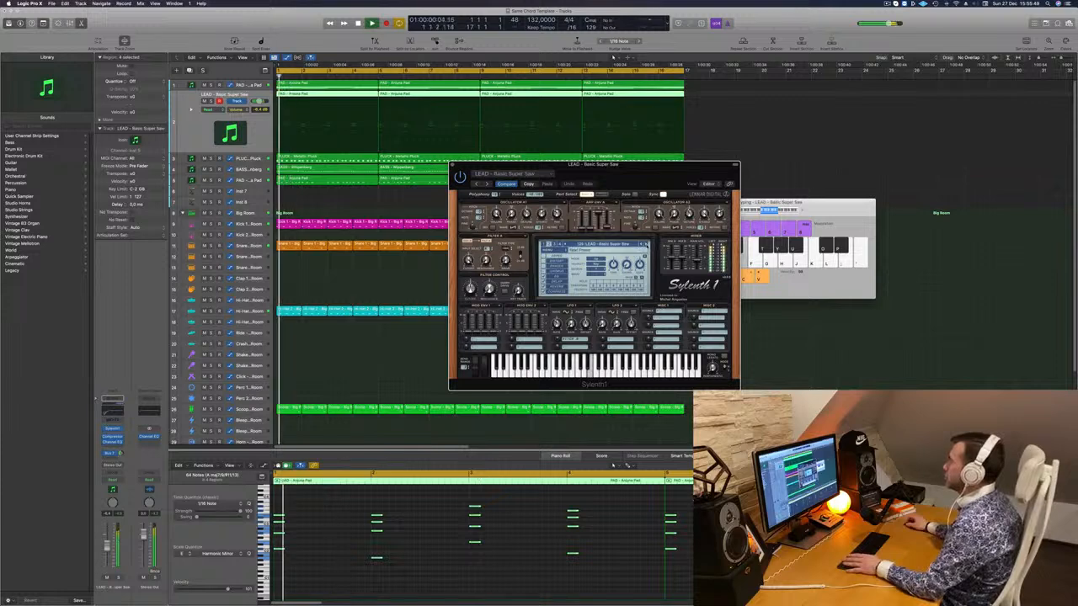
# - Move the synth window above the arrangement and shift the selected notes later
pyautogui.moveTo(666, 171); pyautogui.dragTo(759, 67)
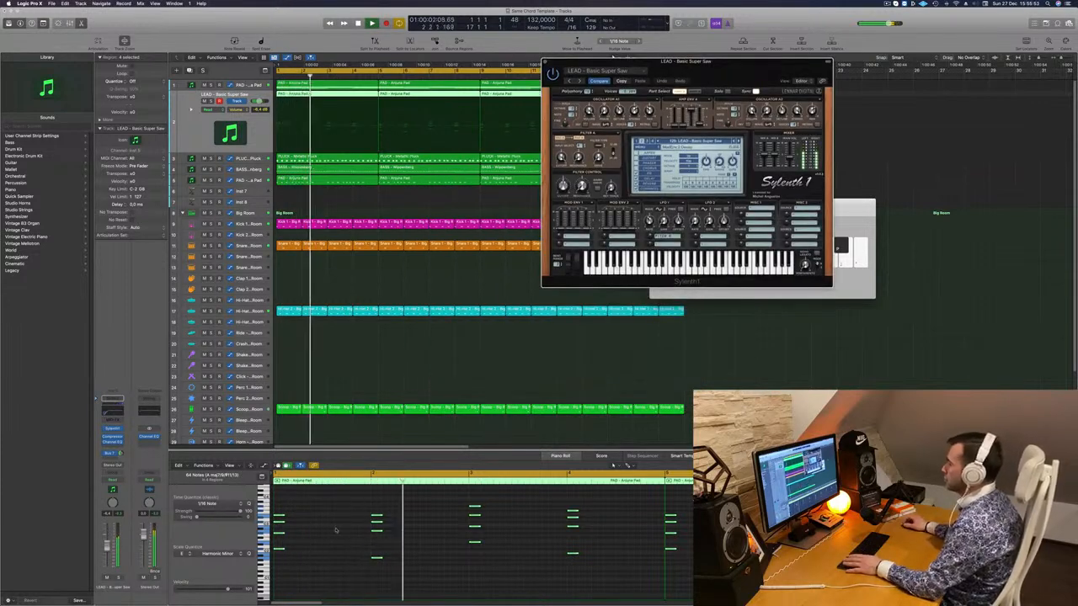
pyautogui.press('space')
pyautogui.press('space')
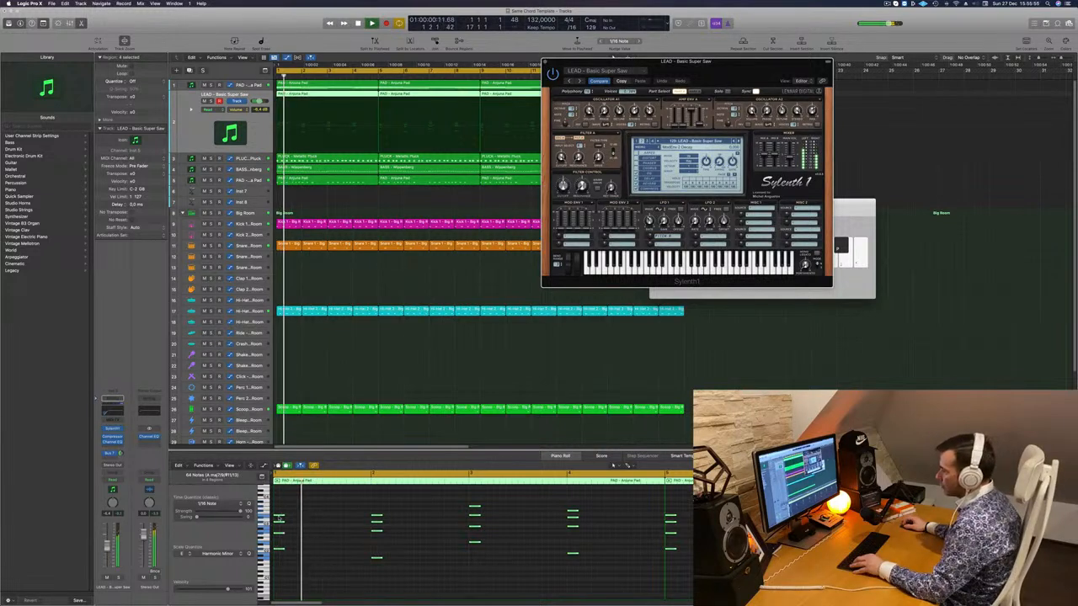
pyautogui.moveTo(279, 519); pyautogui.dragTo(316, 519)
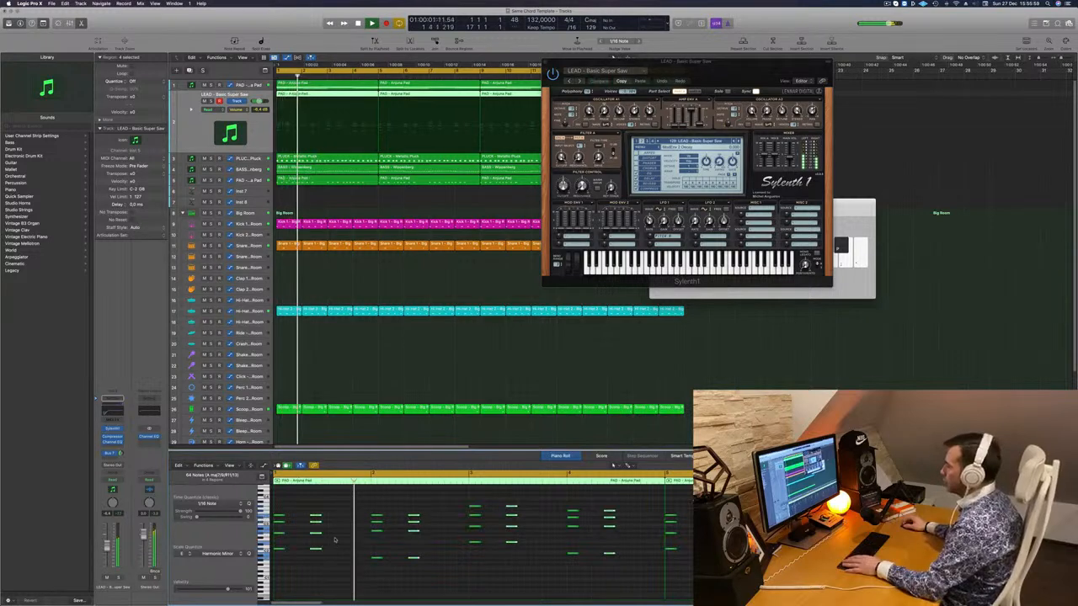
# - Deselect the notes and step the lead preset through LEAD - Bass Lead to LEAD - Brass 2
pyautogui.click(342, 535)
pyautogui.press('Return')
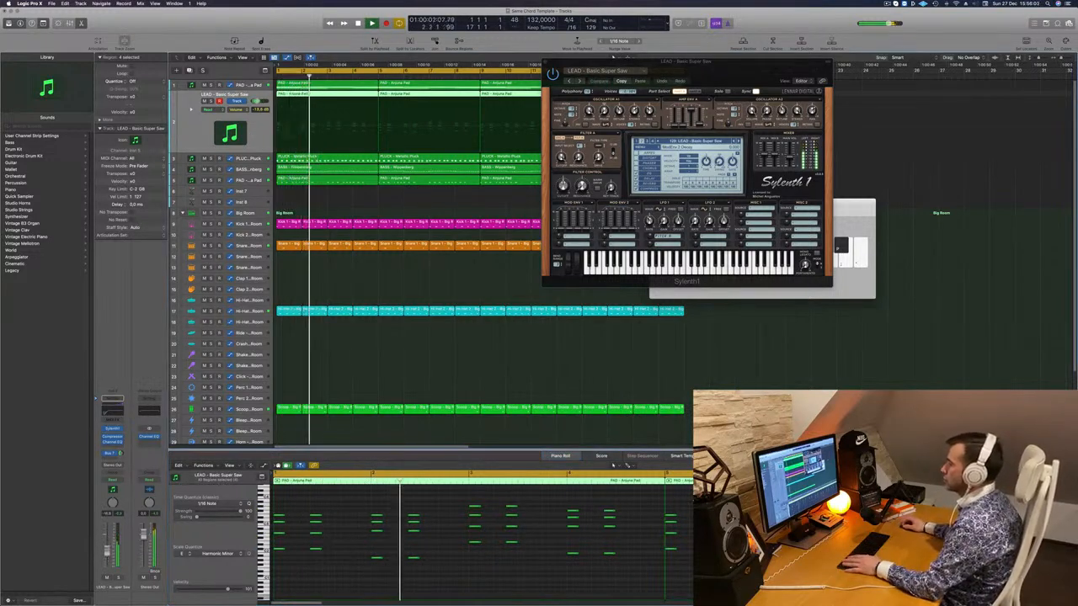
pyautogui.press('Return')
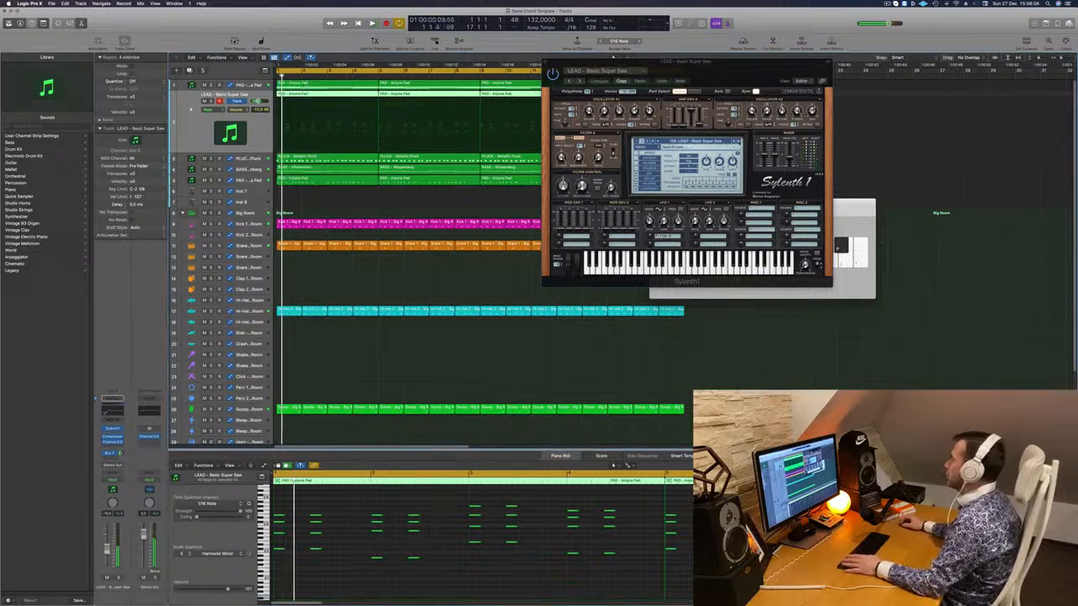
pyautogui.click(738, 141)
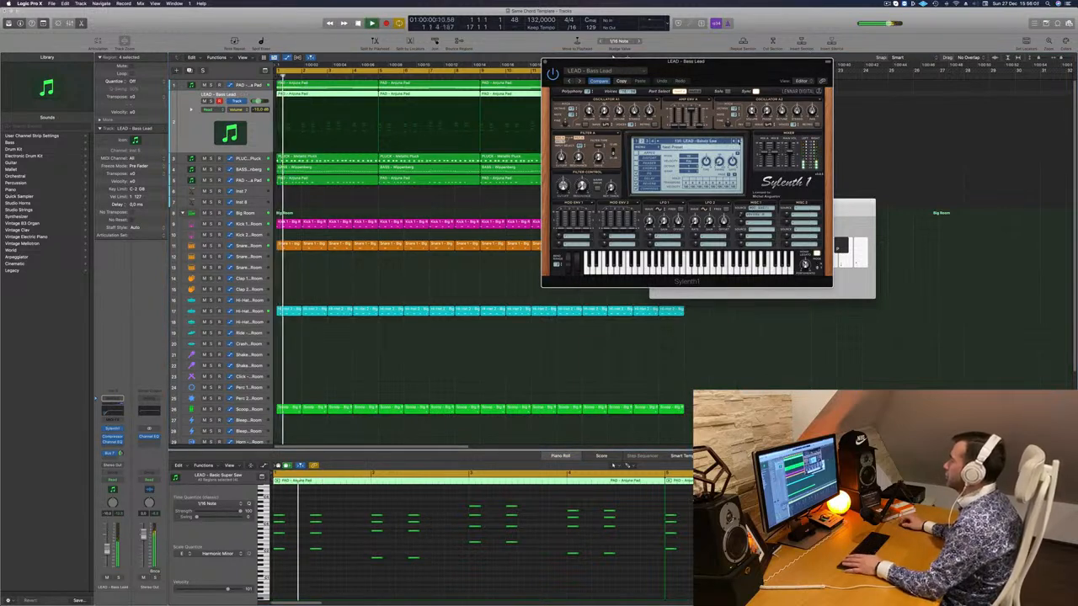
pyautogui.press('Return')
pyautogui.click(738, 141)
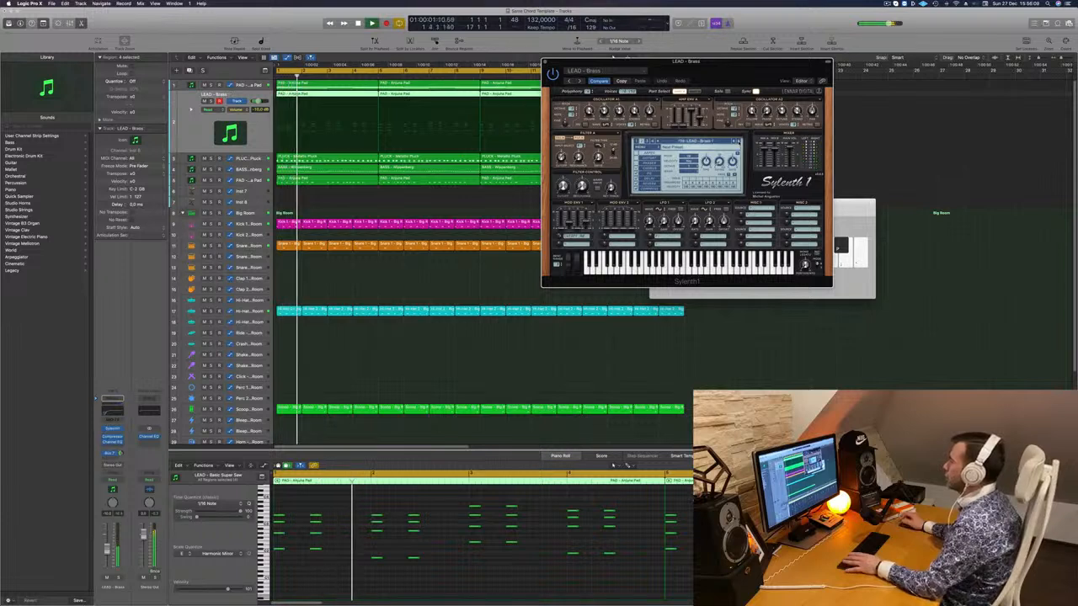
# - Continue past LEAD - Burning Up to Discover Trance, raising the lead's volume
pyautogui.press('Return')
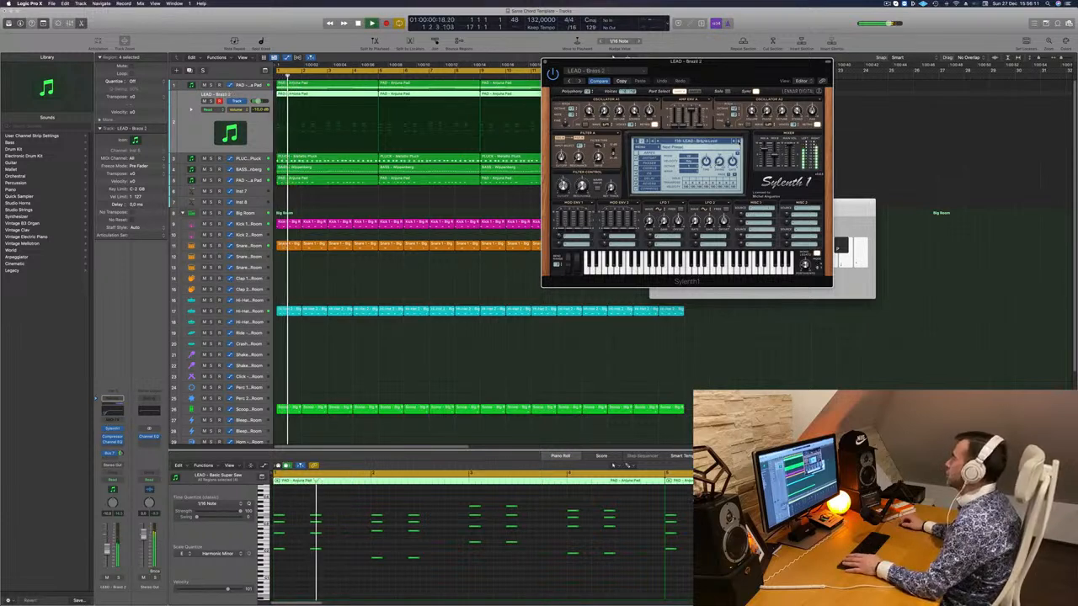
pyautogui.click(738, 142)
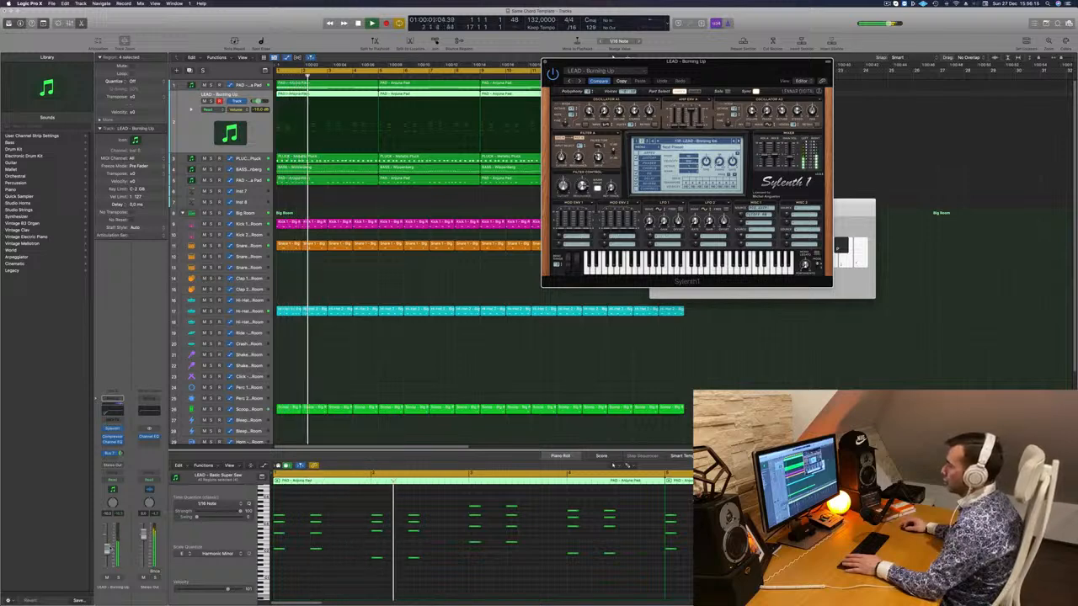
pyautogui.moveTo(109, 549); pyautogui.dragTo(109, 546)
pyautogui.press('space')
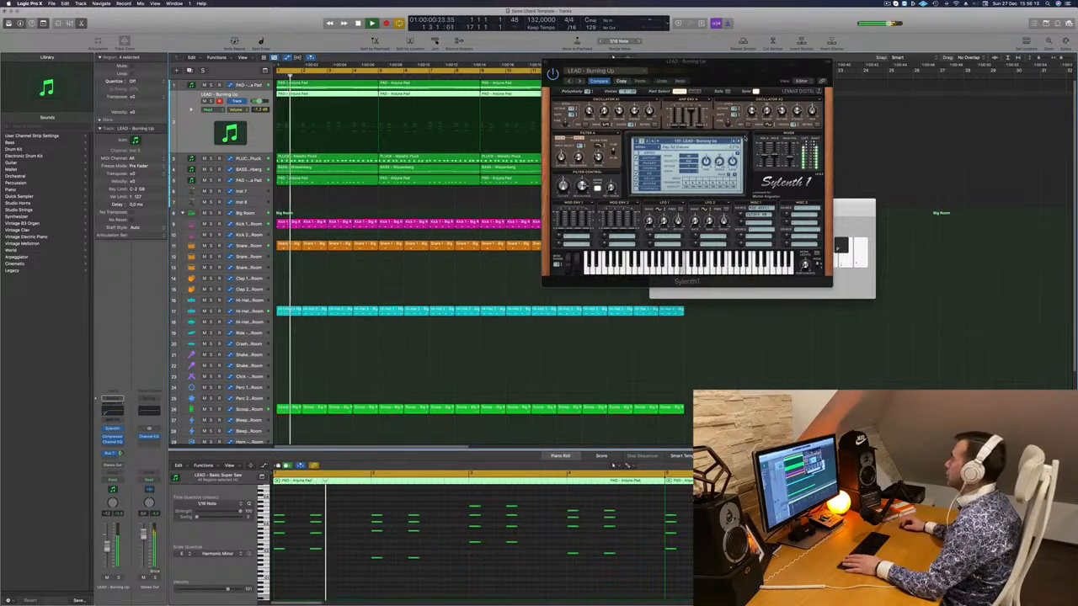
pyautogui.click(739, 141)
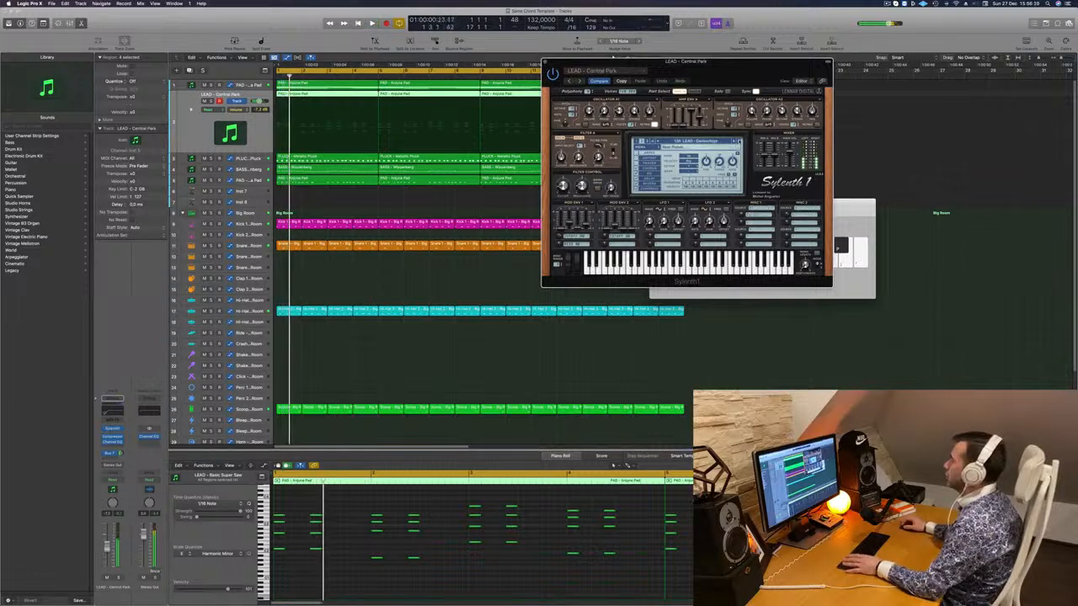
pyautogui.click(738, 141)
pyautogui.press('space')
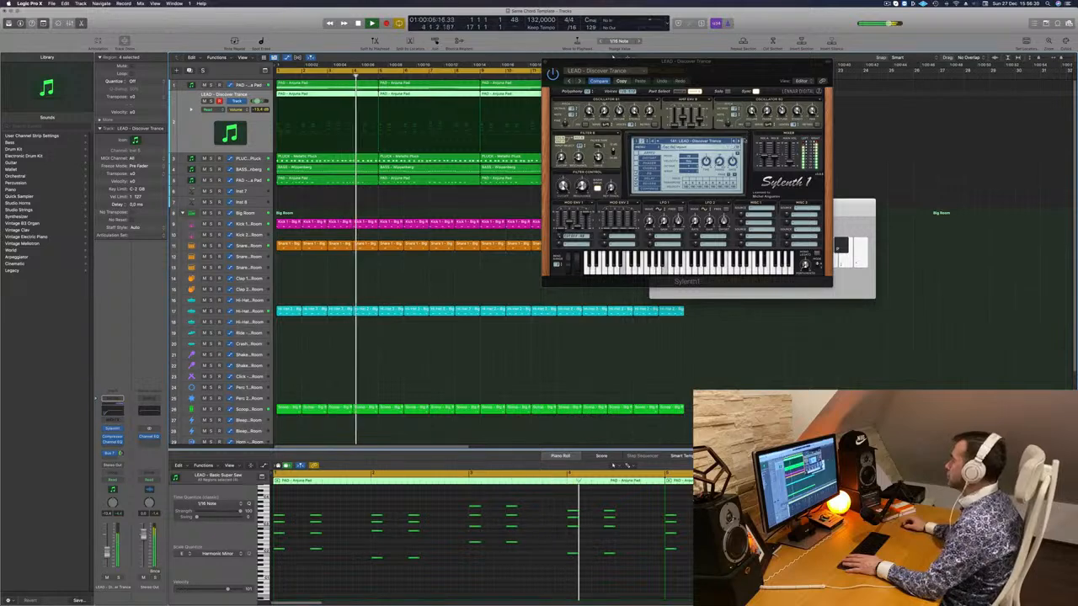
# - Step through successive Sylenth1 lead presets, replaying the loop from the start to hear each one
pyautogui.click(739, 141)
pyautogui.press('space')
pyautogui.press('space')
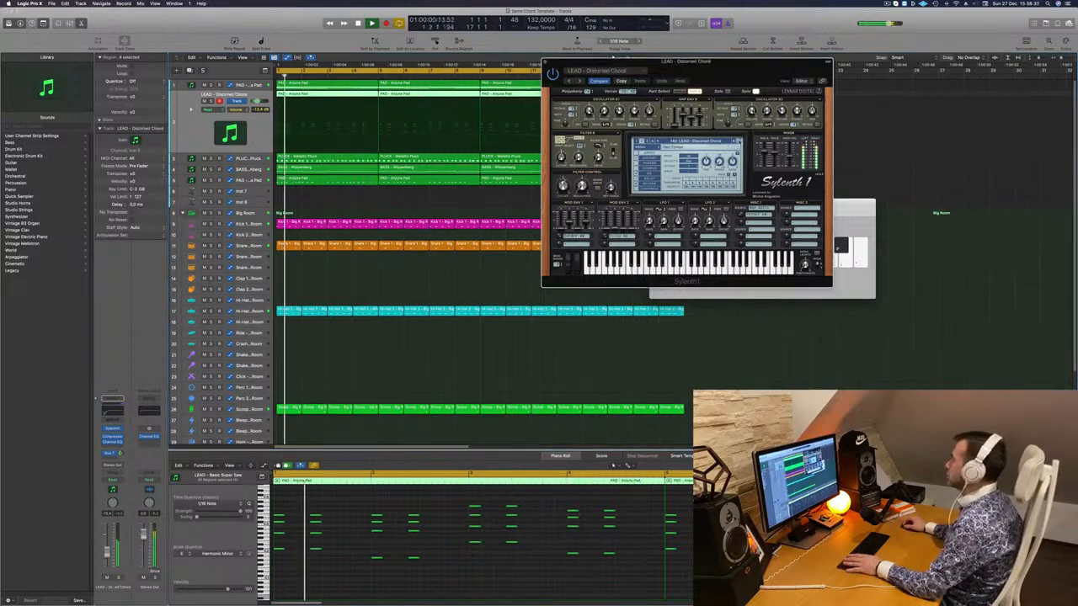
pyautogui.click(739, 141)
pyautogui.press('space')
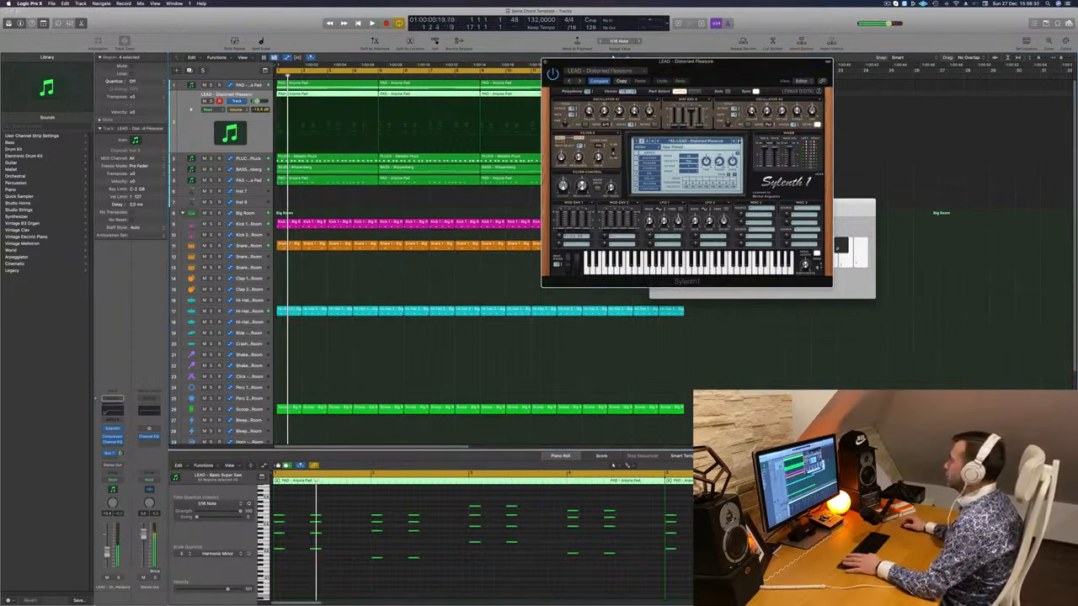
pyautogui.click(739, 142)
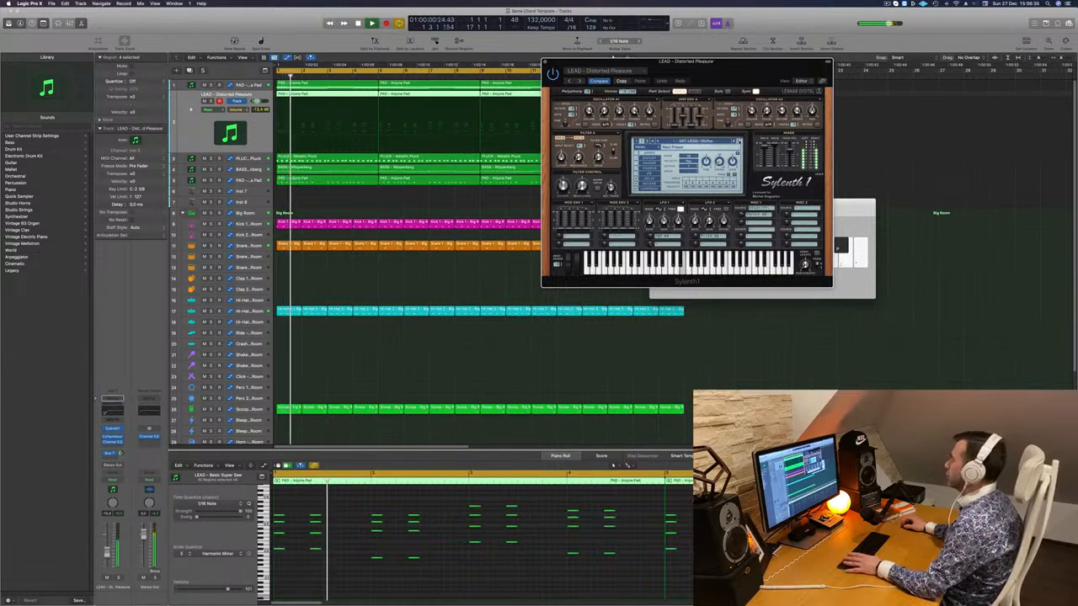
pyautogui.click(740, 141)
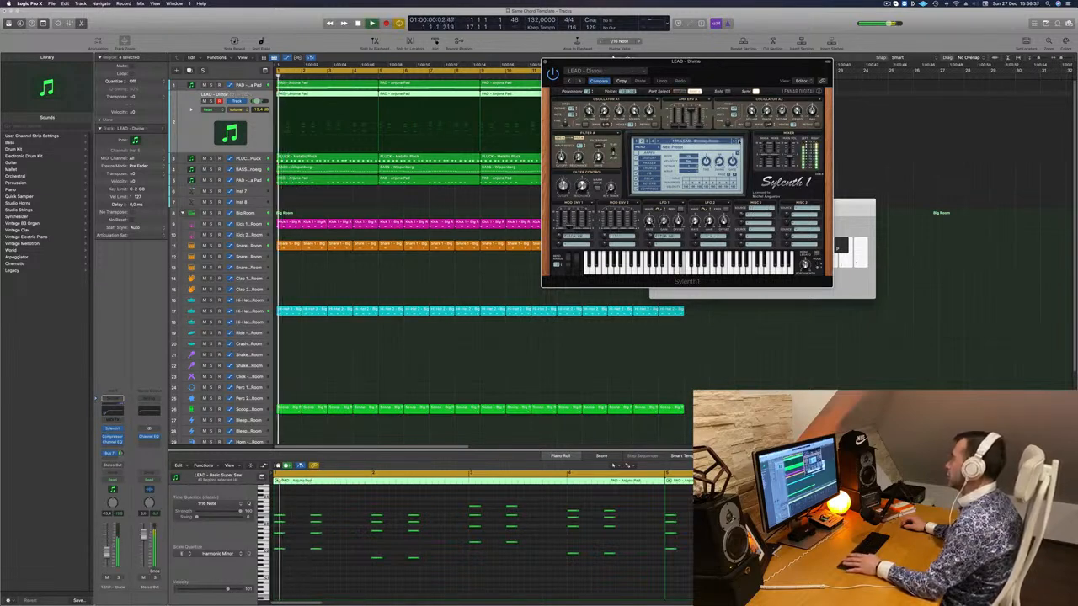
pyautogui.click(739, 141)
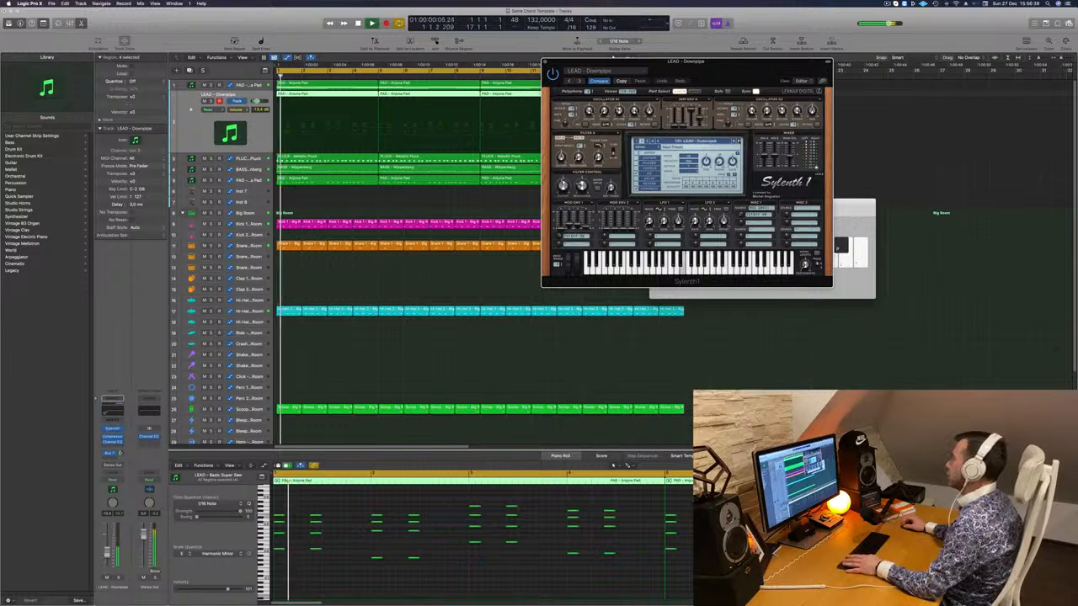
pyautogui.click(739, 141)
pyautogui.press('Return')
pyautogui.click(739, 141)
pyautogui.press('Return')
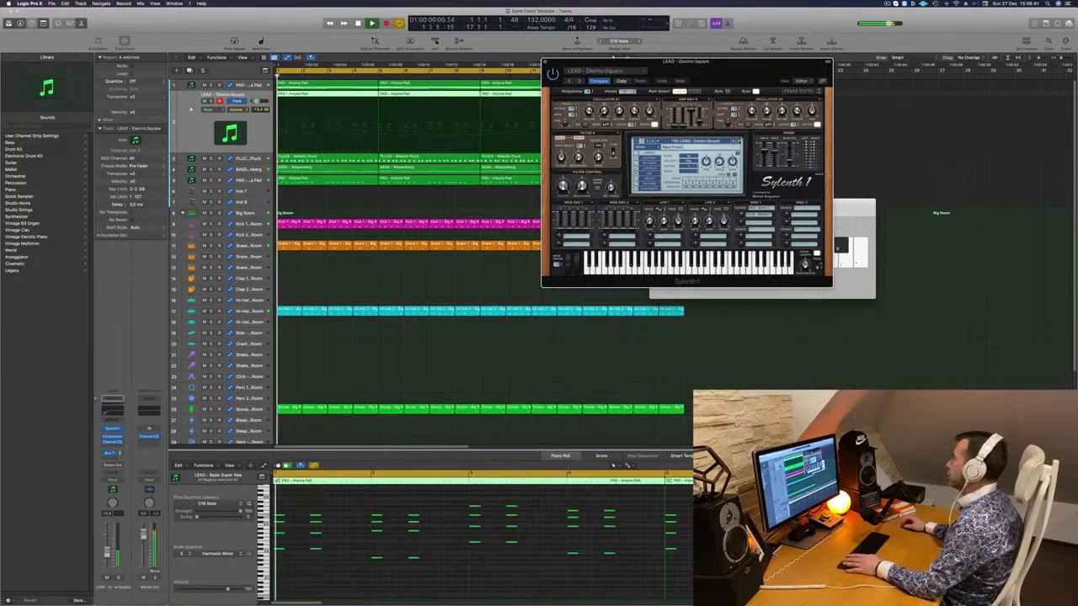
pyautogui.click(739, 141)
pyautogui.press('Return')
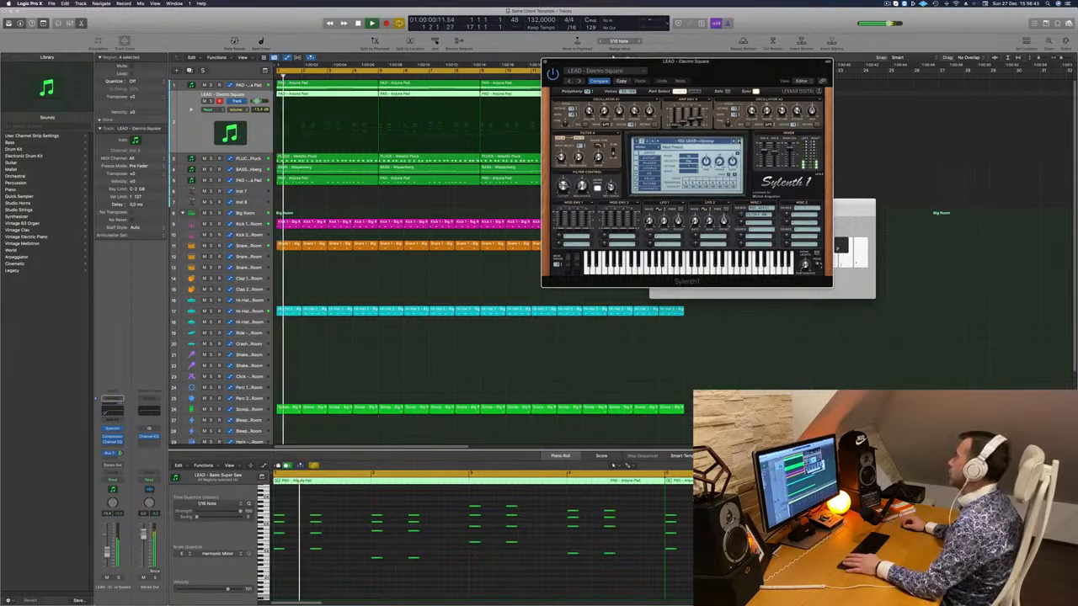
pyautogui.click(739, 142)
pyautogui.press('Return')
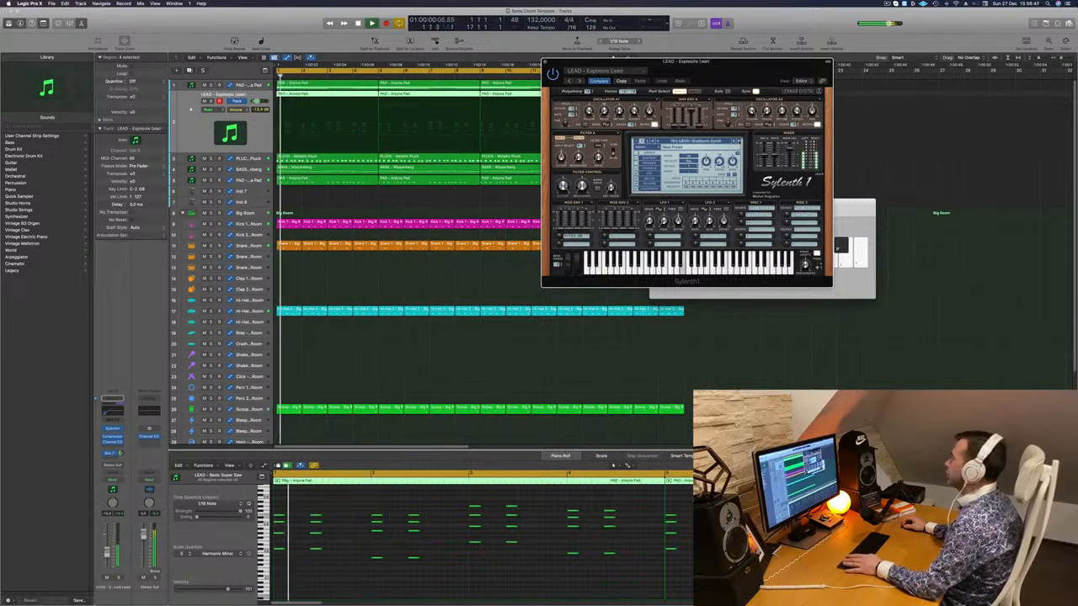
pyautogui.click(739, 142)
pyautogui.press('Return')
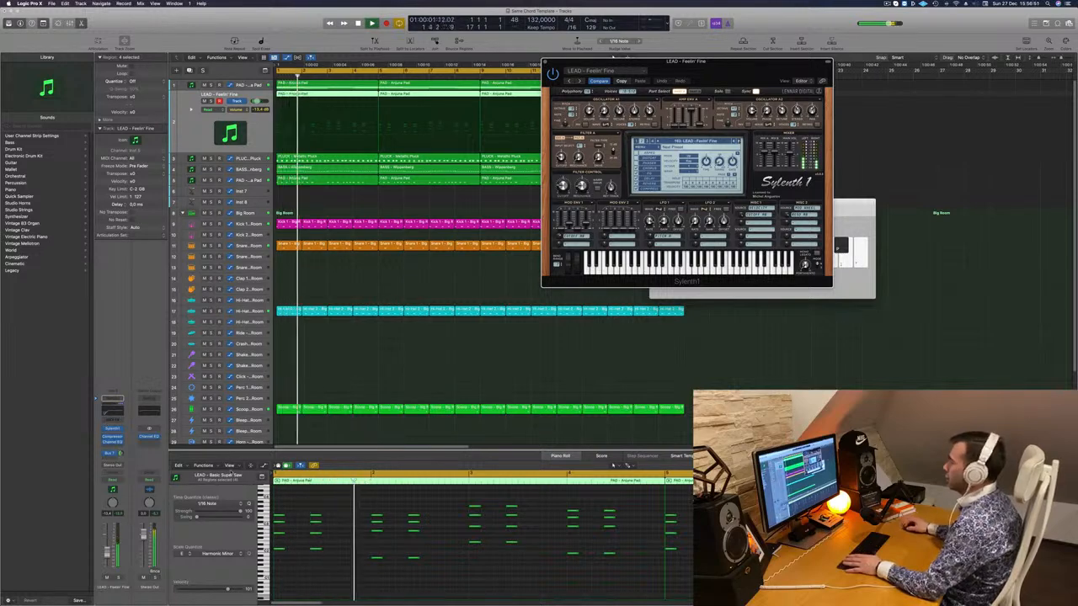
# - Raise the lead track to about -6.8 dB and audition two more presets, landing on From Above
pyautogui.moveTo(257, 101); pyautogui.dragTo(260, 101)
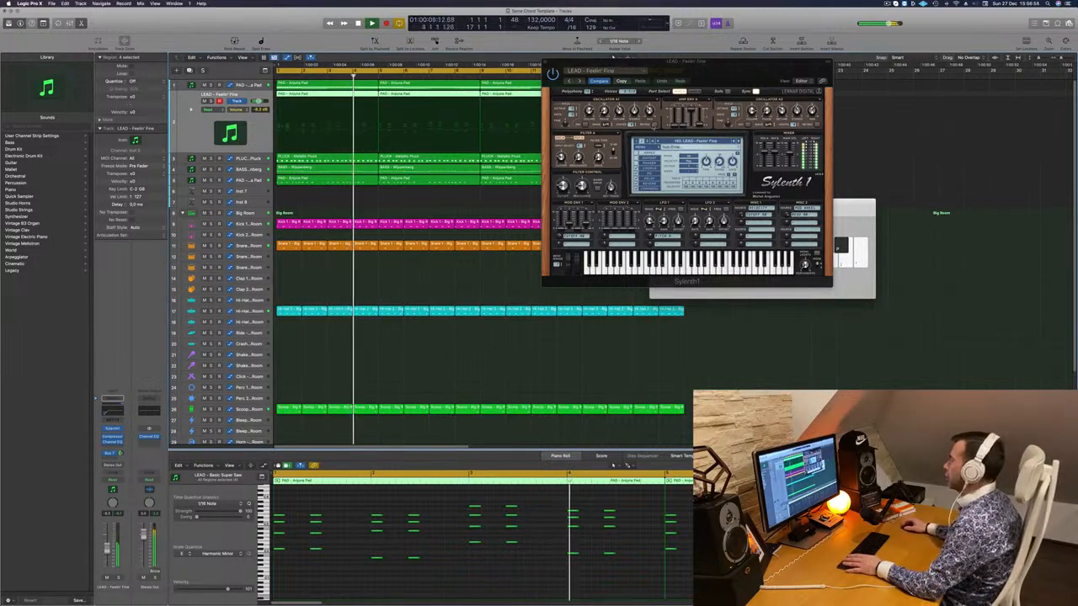
pyautogui.click(739, 142)
pyautogui.press('space')
pyautogui.press('space')
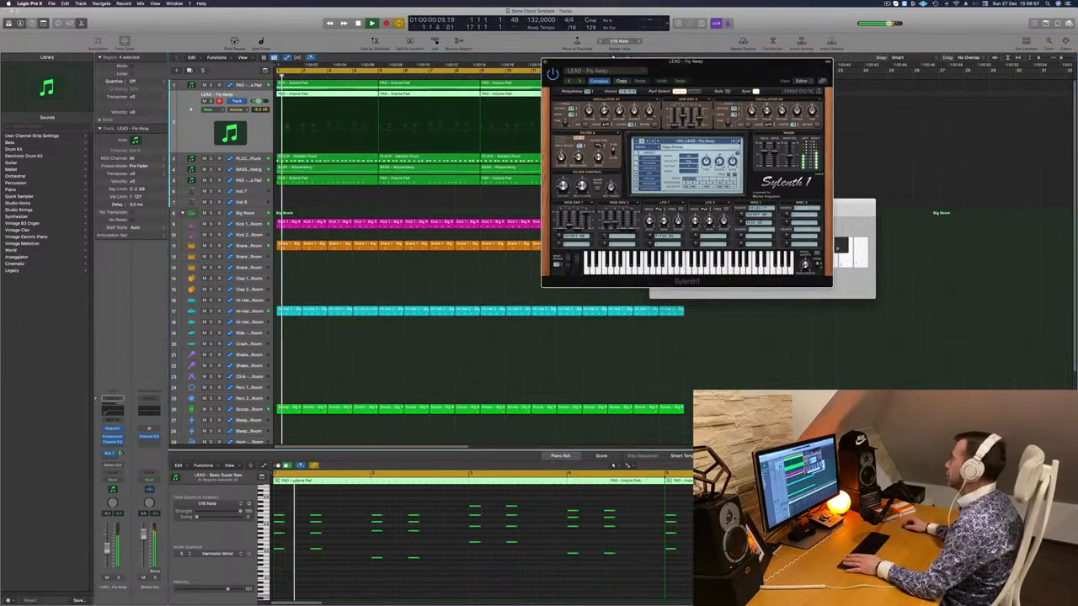
pyautogui.click(739, 142)
pyautogui.press('space')
pyautogui.press('space')
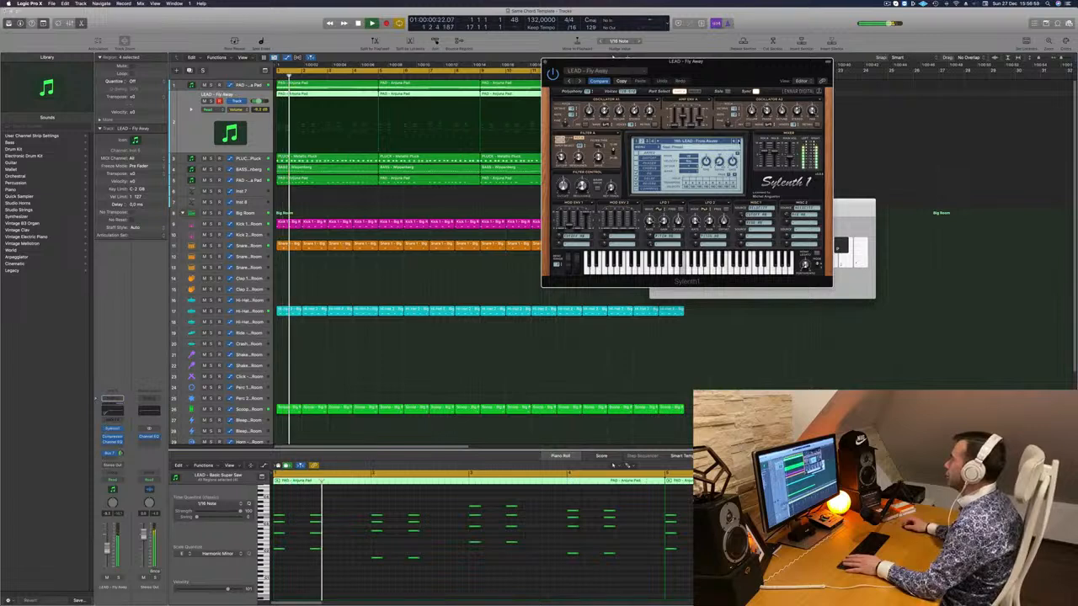
pyautogui.press('space')
pyautogui.press('space')
# - Lower the lead track volume to about -10 dB and close the Sylenth1 window
pyautogui.moveTo(735, 61); pyautogui.dragTo(751, 61)
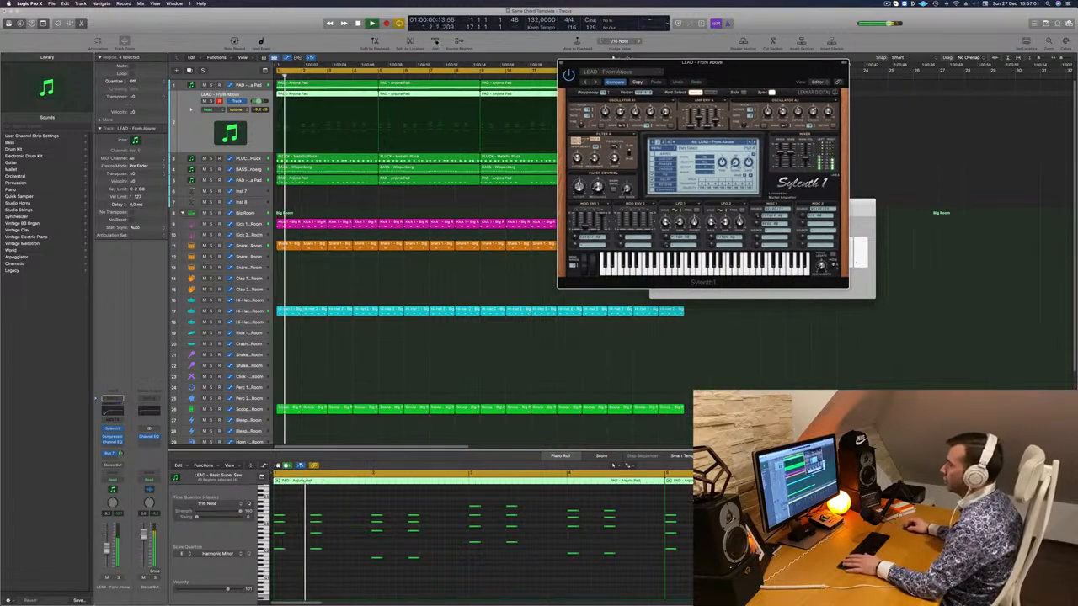
pyautogui.moveTo(107, 547); pyautogui.dragTo(107, 551)
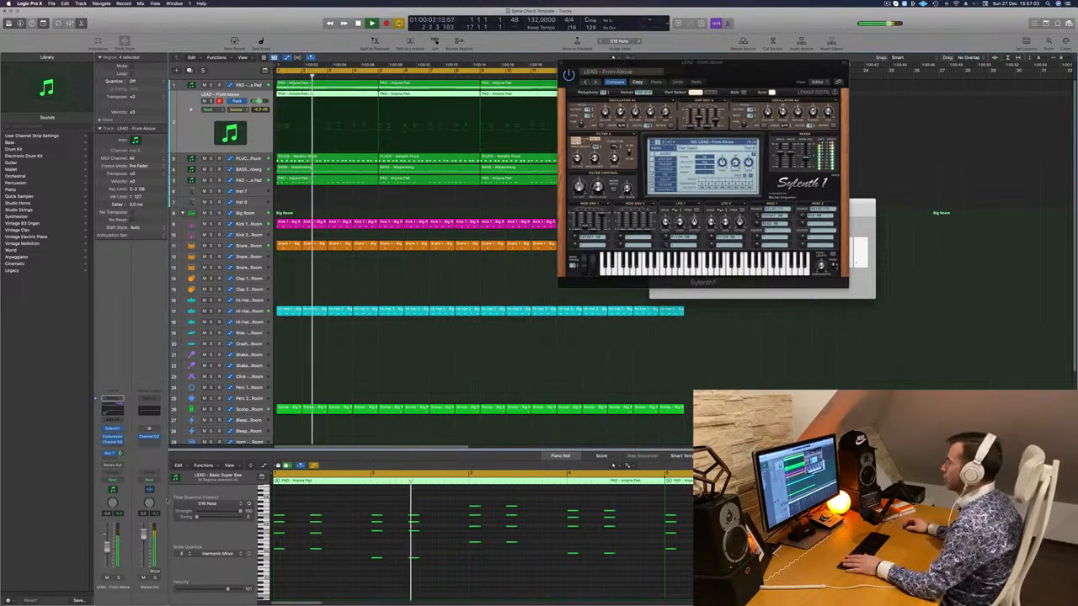
pyautogui.press('space')
pyautogui.press('space')
pyautogui.click(582, 172)
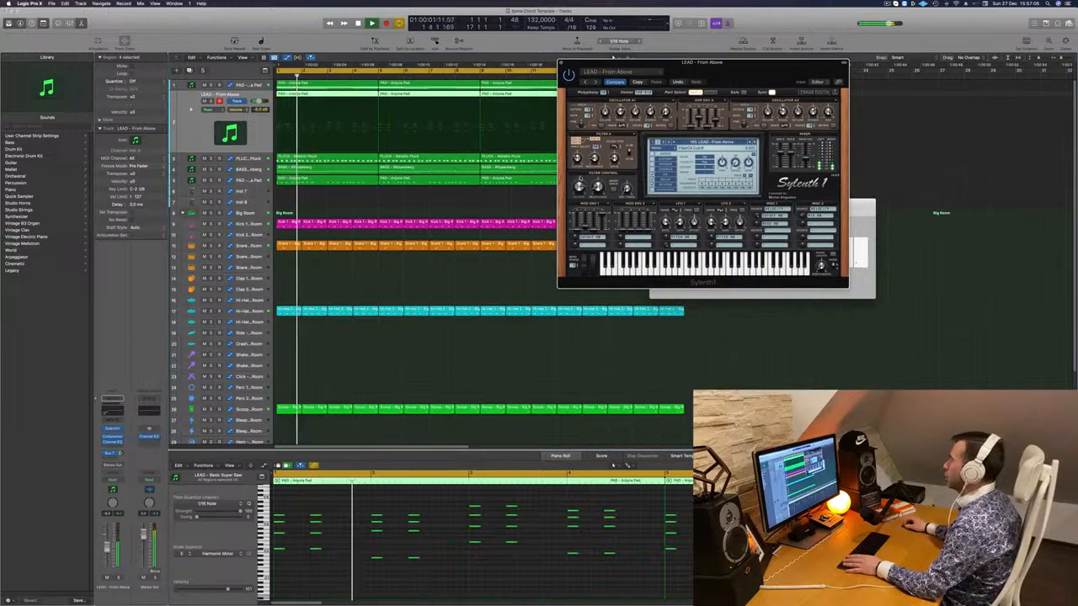
pyautogui.moveTo(752, 59); pyautogui.dragTo(840, 67)
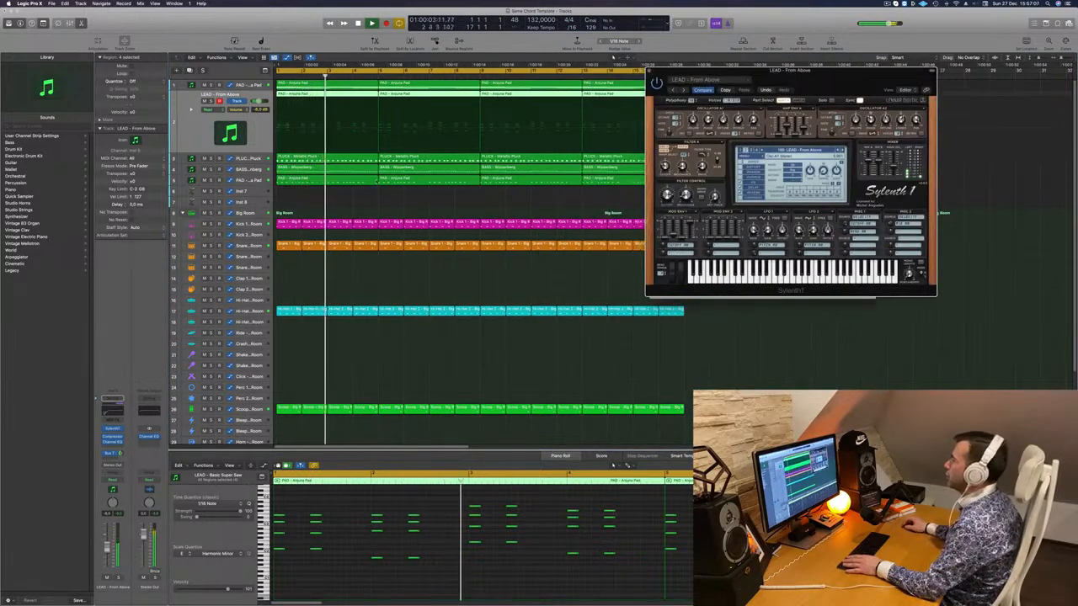
pyautogui.moveTo(260, 101); pyautogui.dragTo(257, 101)
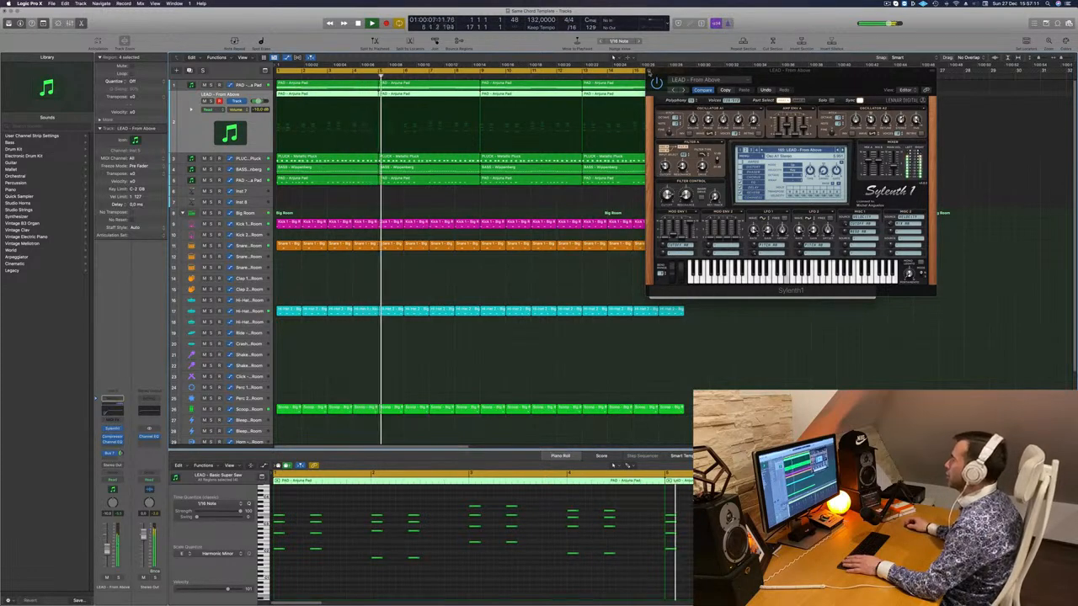
pyautogui.click(651, 70)
pyautogui.moveTo(699, 202); pyautogui.dragTo(505, 254)
# - Preview the PLUCK - Metallic Pluck track, then reopen Sylenth1 on the LEAD - From Above track
pyautogui.click(261, 158)
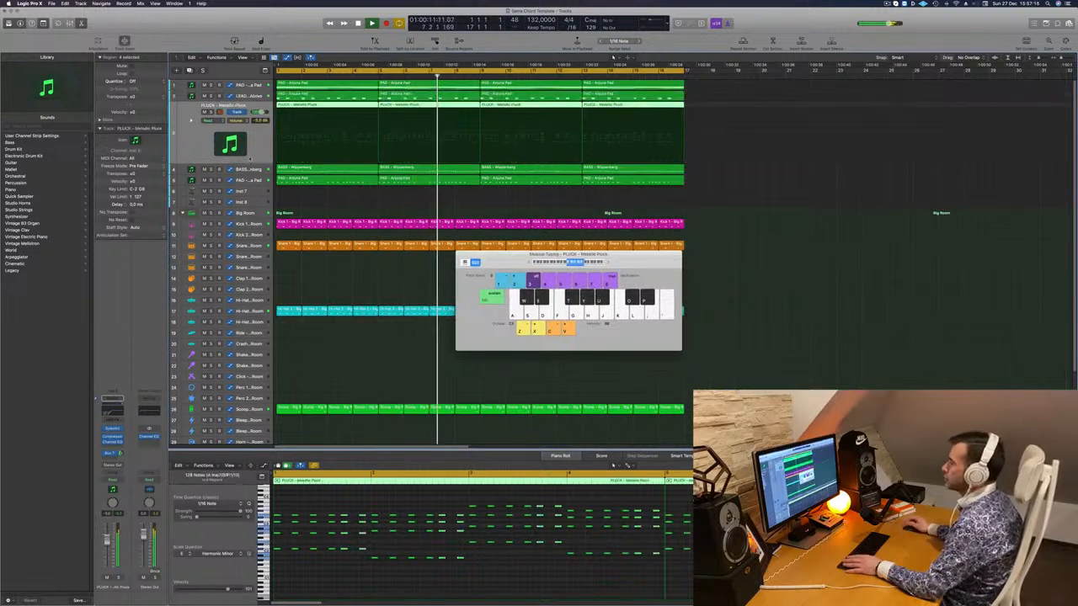
pyautogui.press('d')
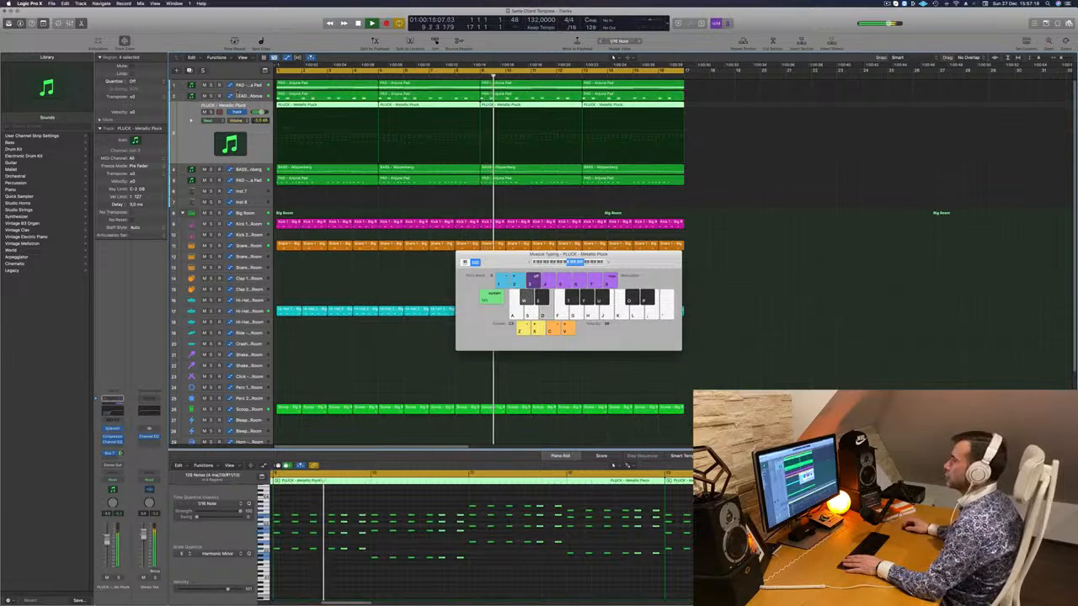
pyautogui.click(190, 96)
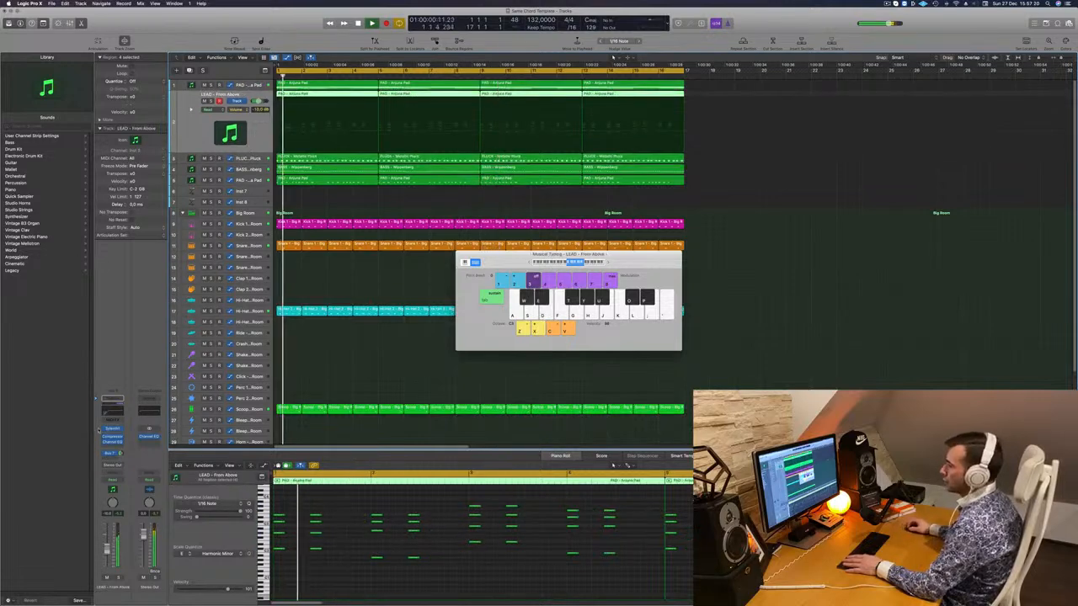
pyautogui.click(112, 429)
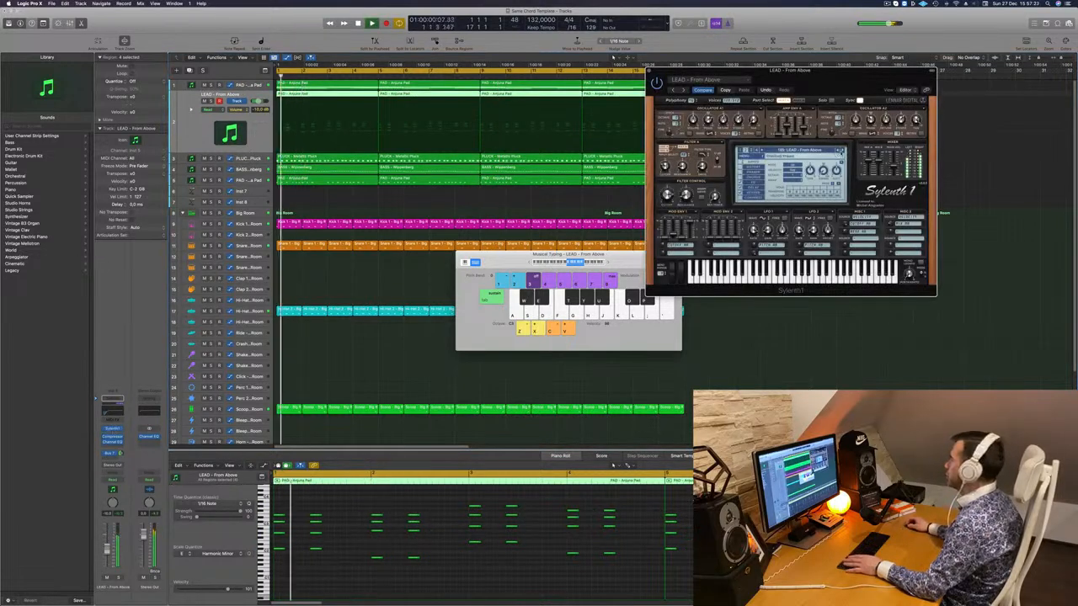
# - Audition four more lead presets during playback up to Hardcore 1, then show the full preset list
pyautogui.click(841, 150)
pyautogui.press('space')
pyautogui.press('space')
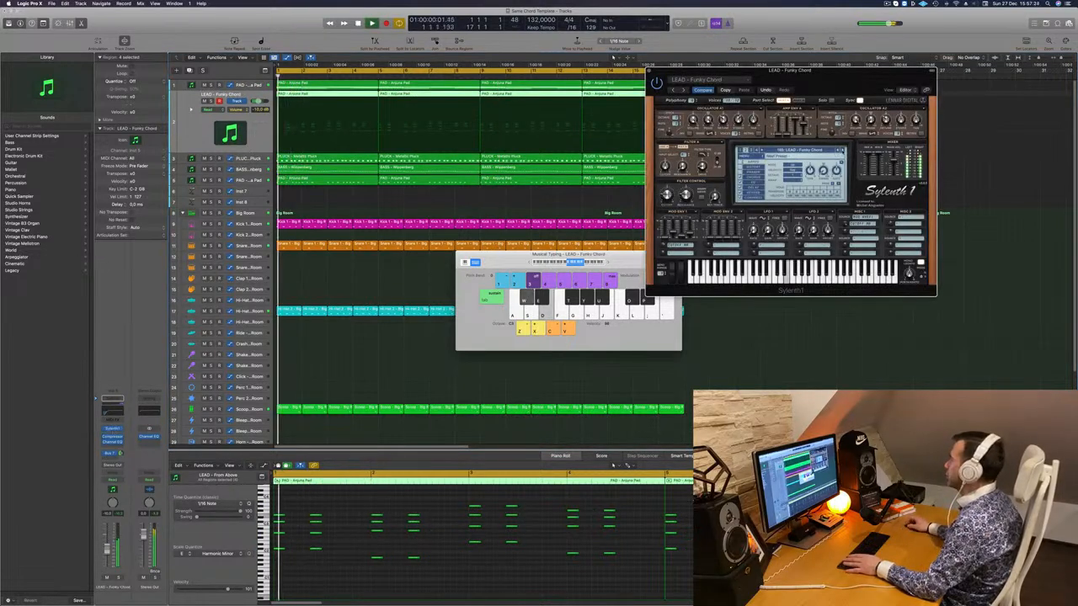
pyautogui.click(841, 150)
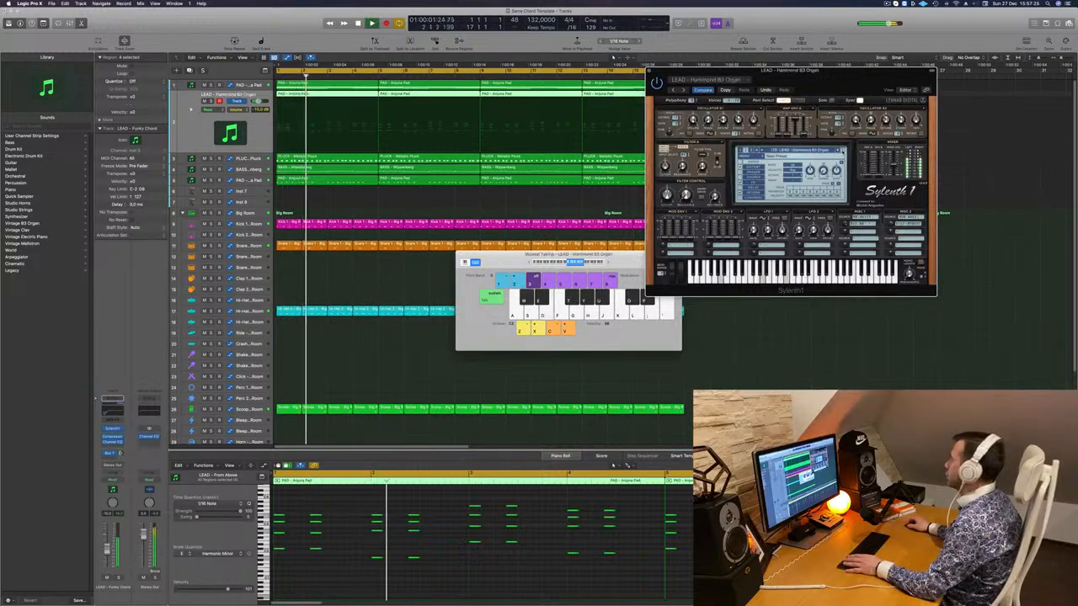
pyautogui.click(842, 151)
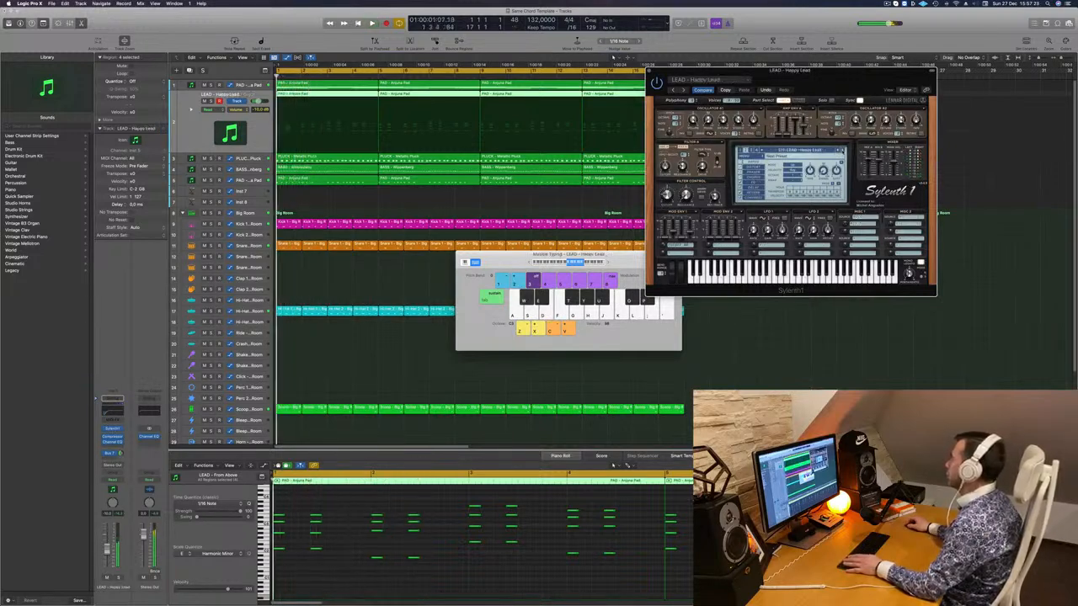
pyautogui.click(842, 151)
pyautogui.click(820, 151)
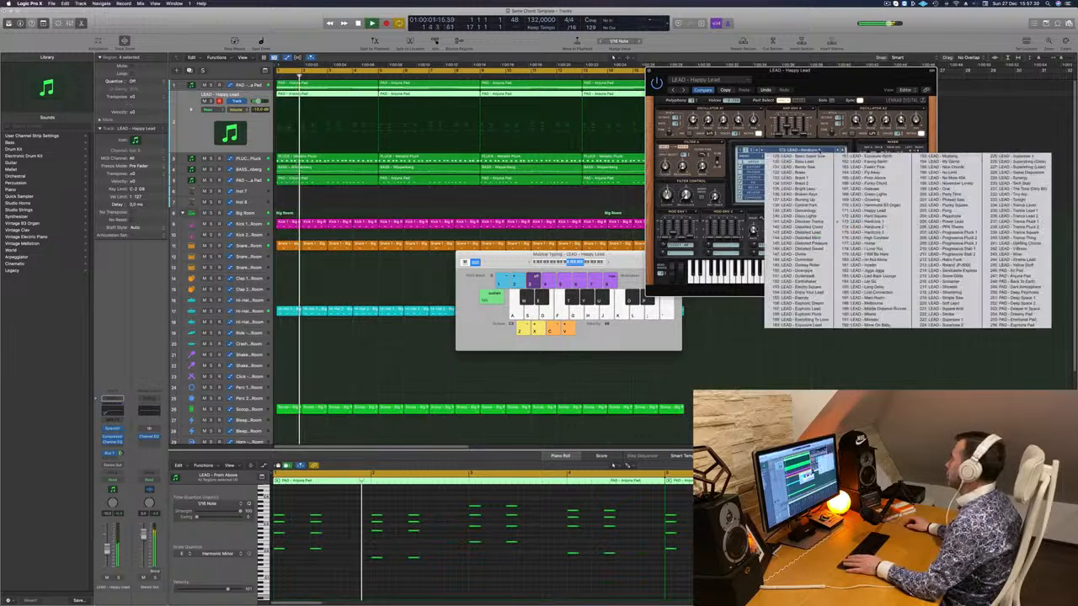
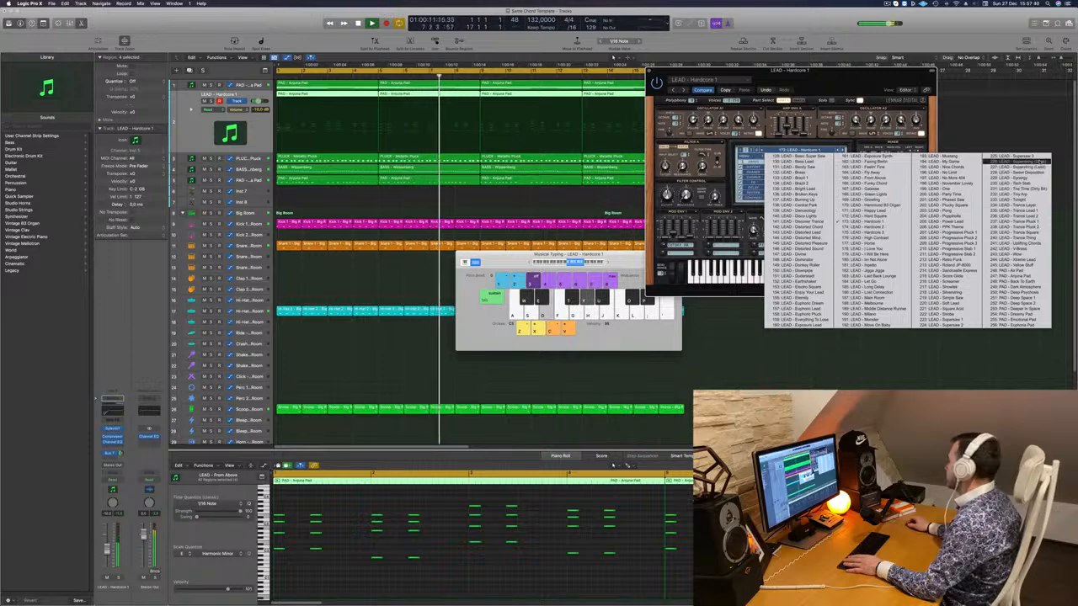
# - Audition the LEAD - Supersaw 1, Supersaw 2 and Superstring (Glide) patches during playback
pyautogui.click(938, 322)
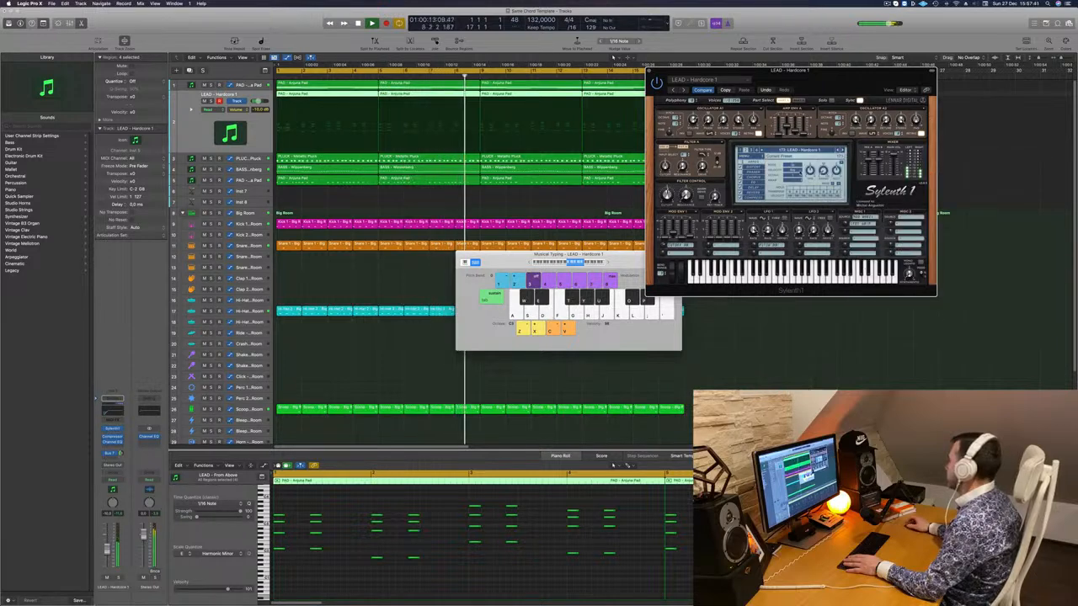
pyautogui.moveTo(816, 89); pyautogui.dragTo(682, 138)
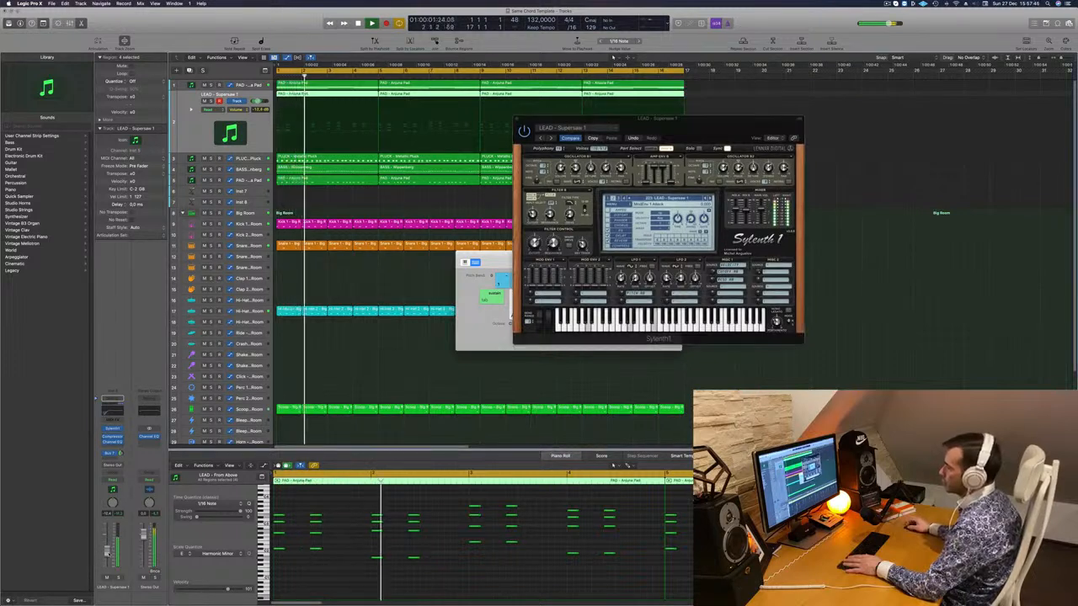
pyautogui.press('space')
pyautogui.click(710, 199)
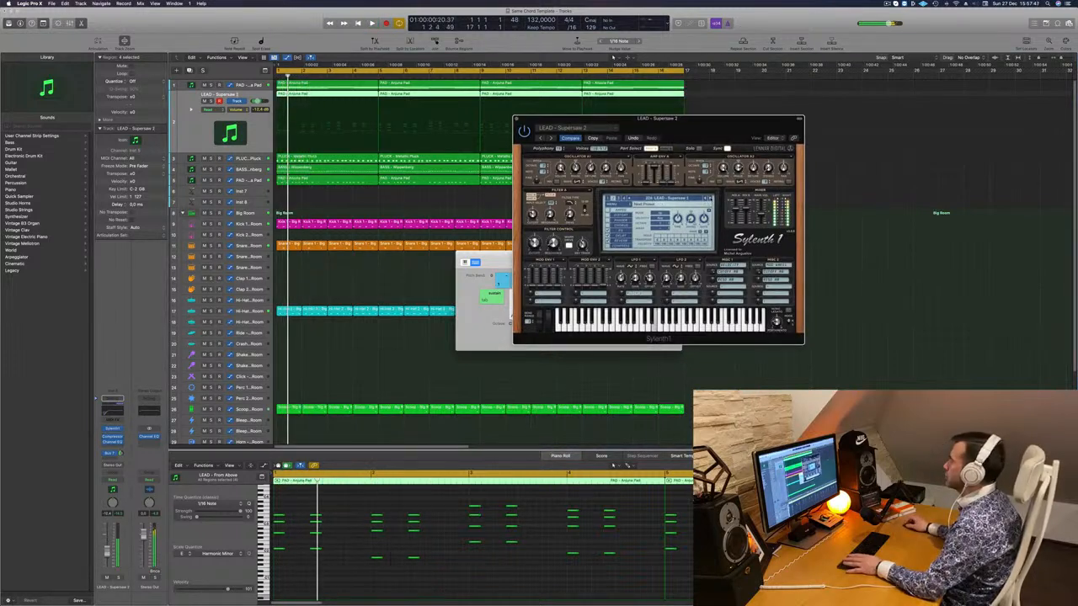
pyautogui.press('space')
pyautogui.press('space')
pyautogui.press('space')
pyautogui.press('space')
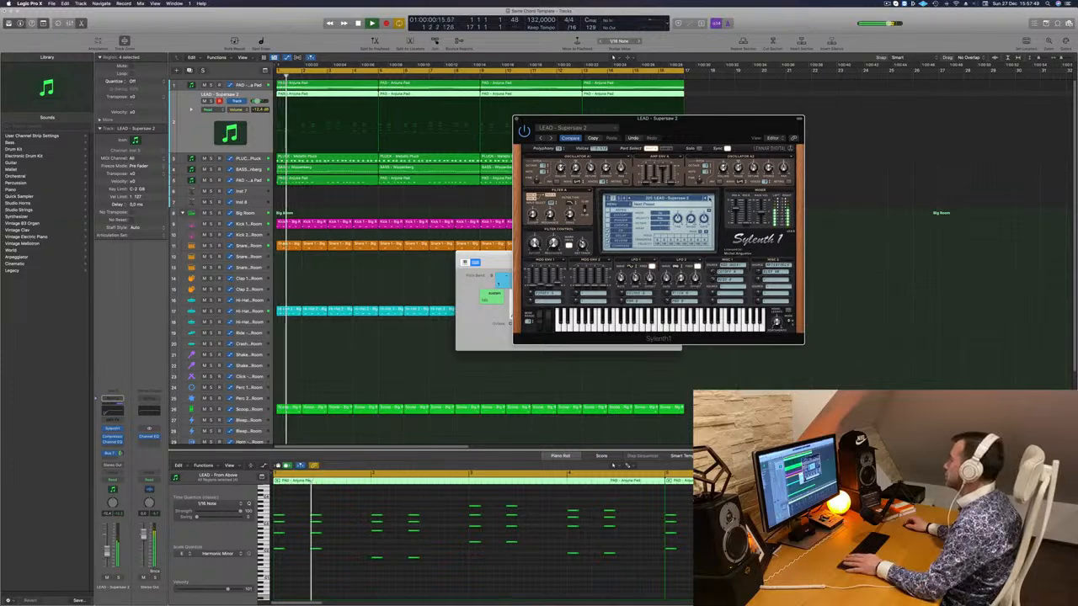
pyautogui.click(710, 198)
pyautogui.press('space')
pyautogui.press('space')
# - Load LEAD - Trance Layer, briefly solo the lead to check it, then close Sylenth1
pyautogui.click(710, 199)
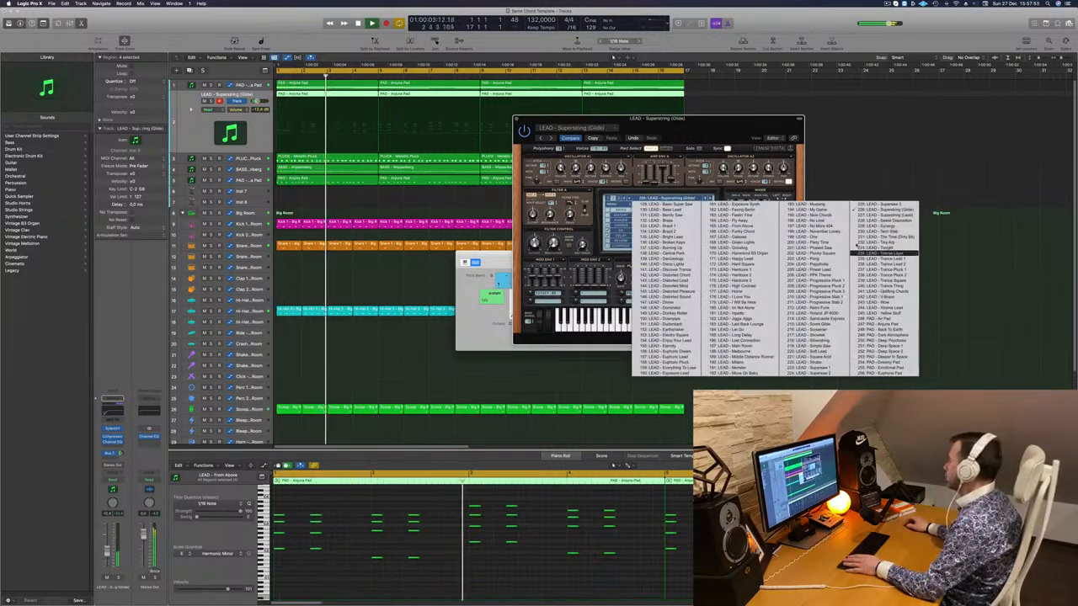
pyautogui.click(884, 254)
pyautogui.press('space')
pyautogui.press('space')
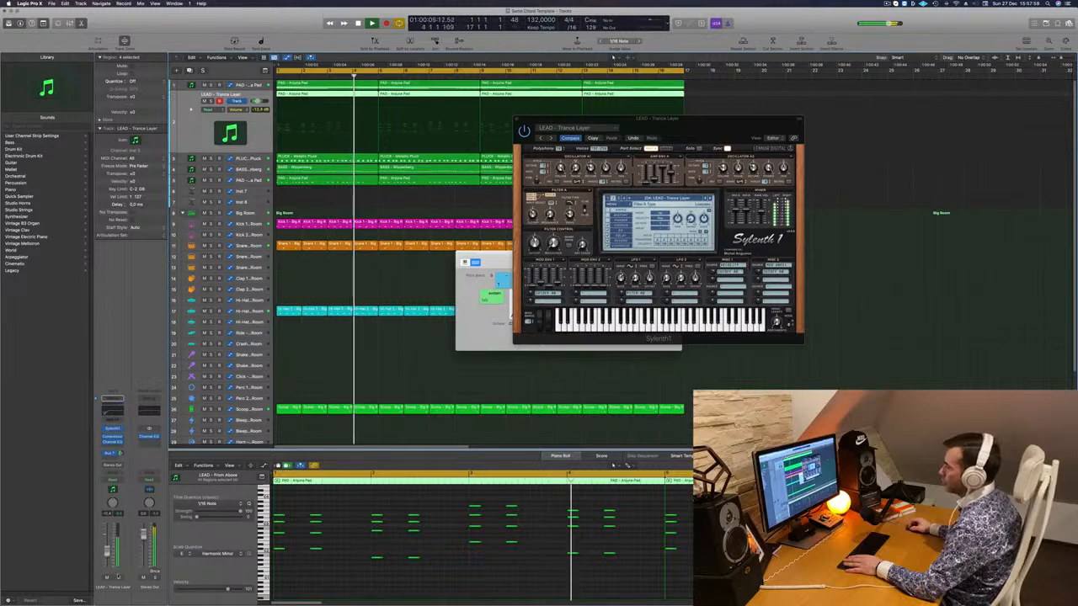
pyautogui.press('s')
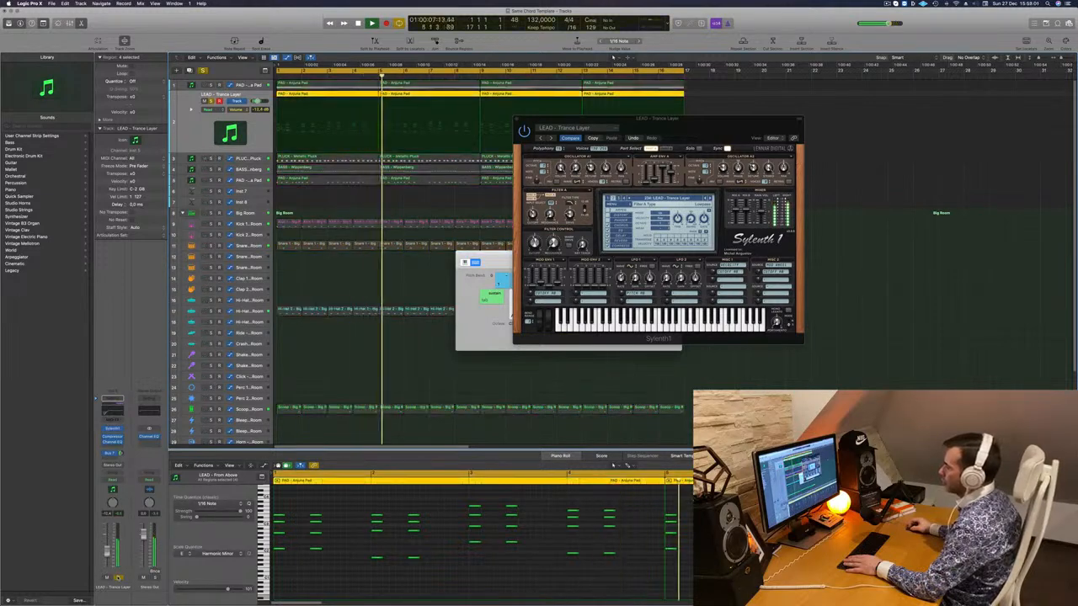
pyautogui.press('s')
pyautogui.press('Return')
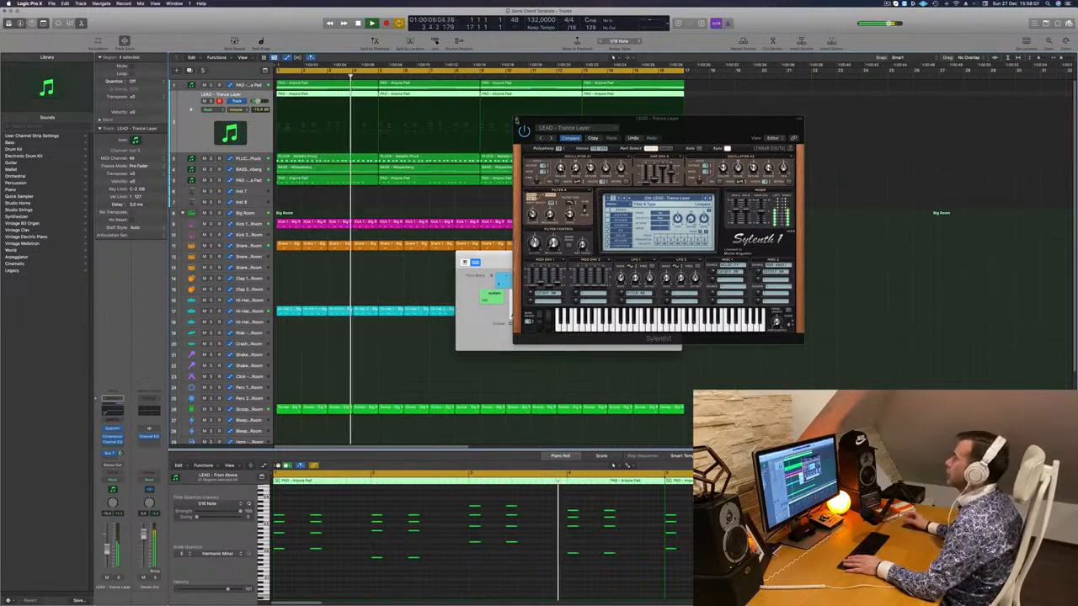
pyautogui.click(516, 120)
pyautogui.click(370, 205)
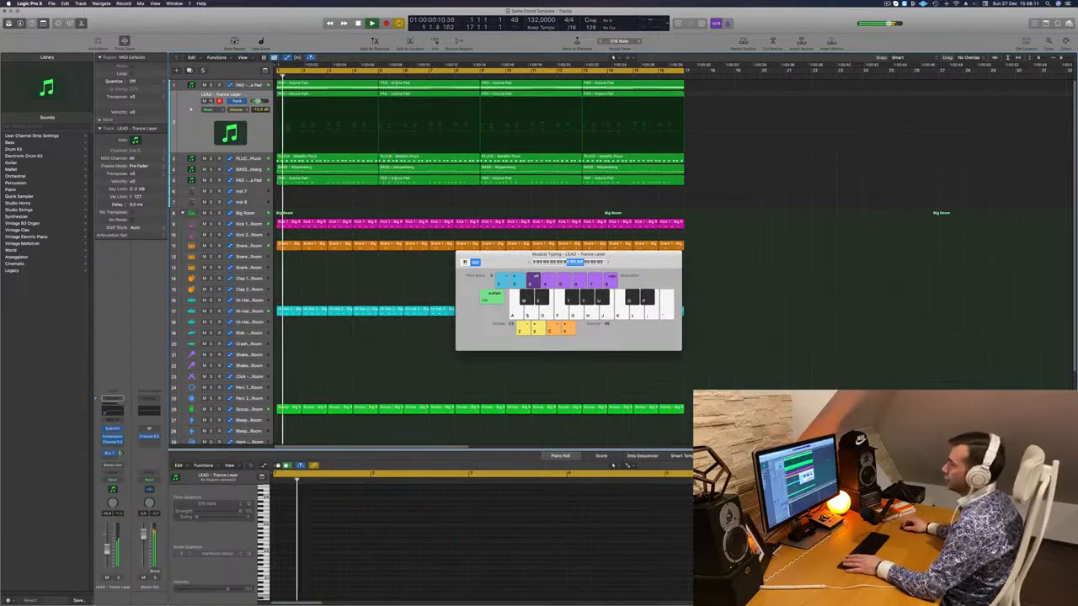
pyautogui.press('s')
pyautogui.click(210, 101)
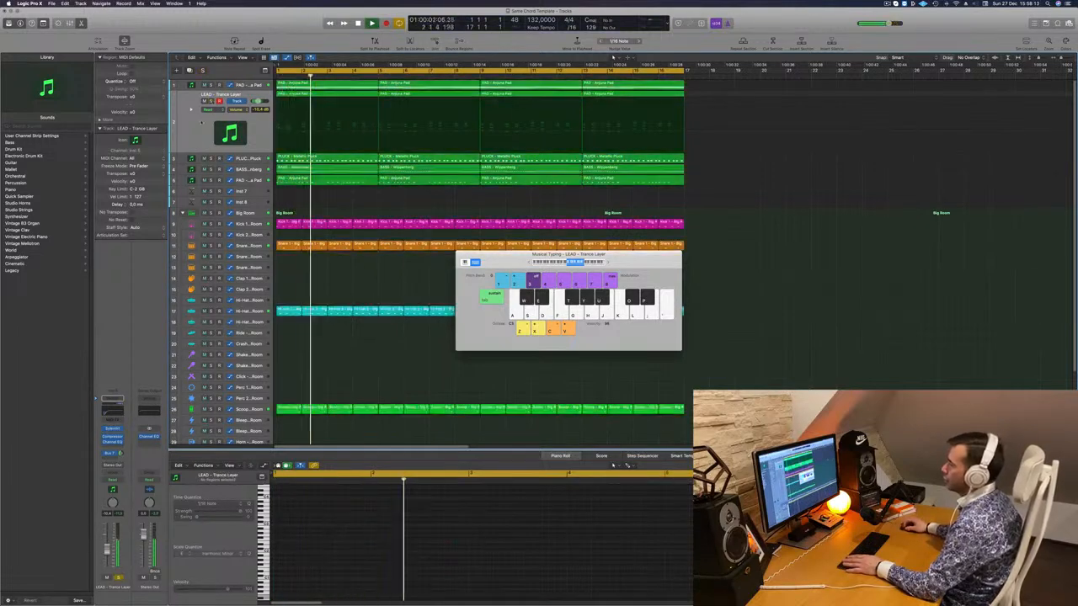
pyautogui.click(200, 126)
pyautogui.press('Return')
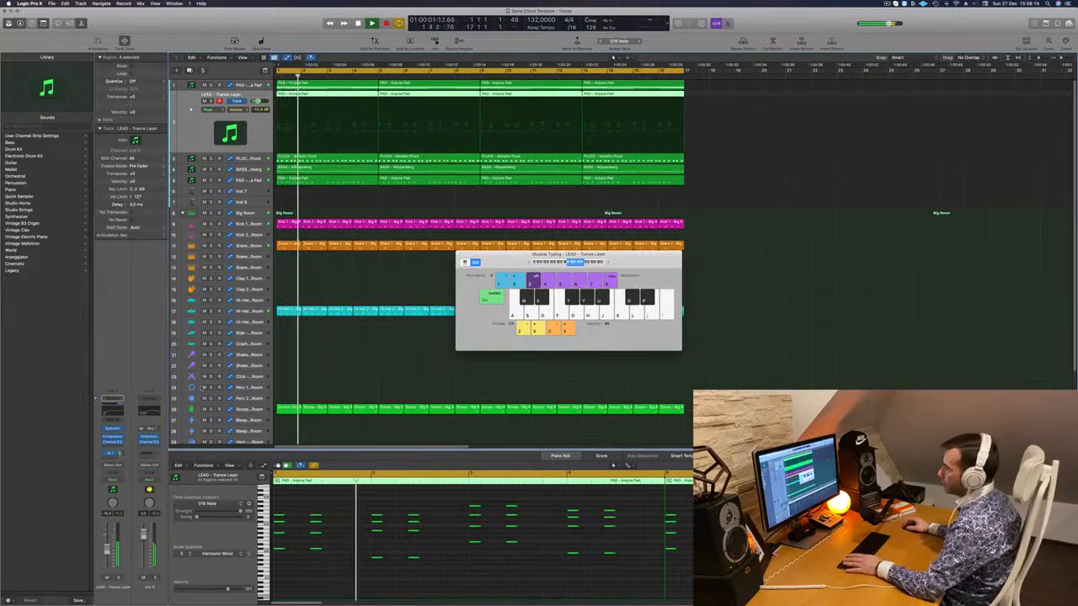
pyautogui.click(323, 193)
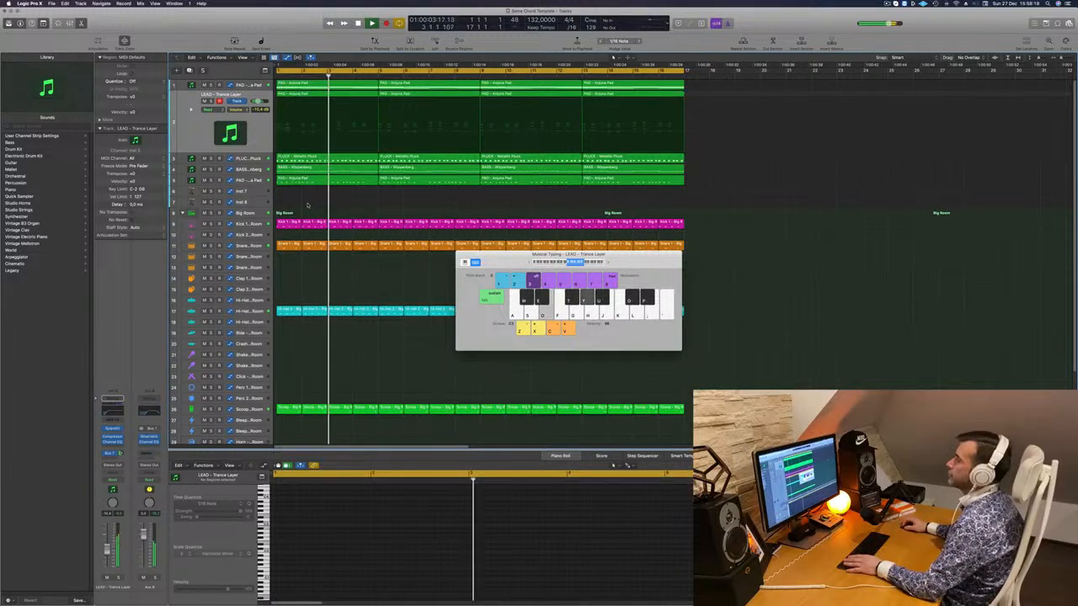
pyautogui.click(190, 137)
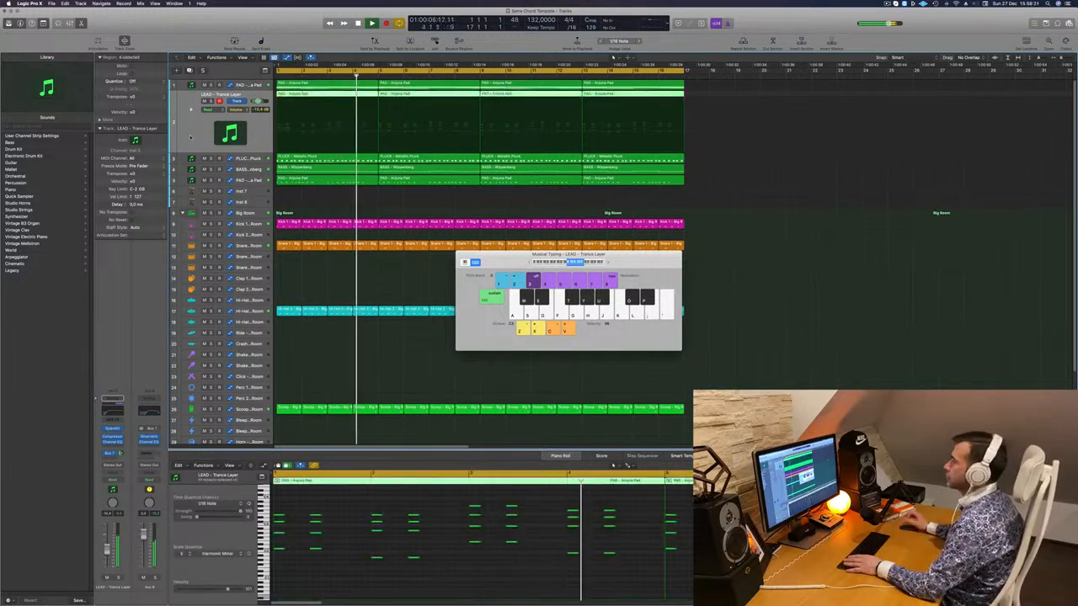
pyautogui.click(314, 199)
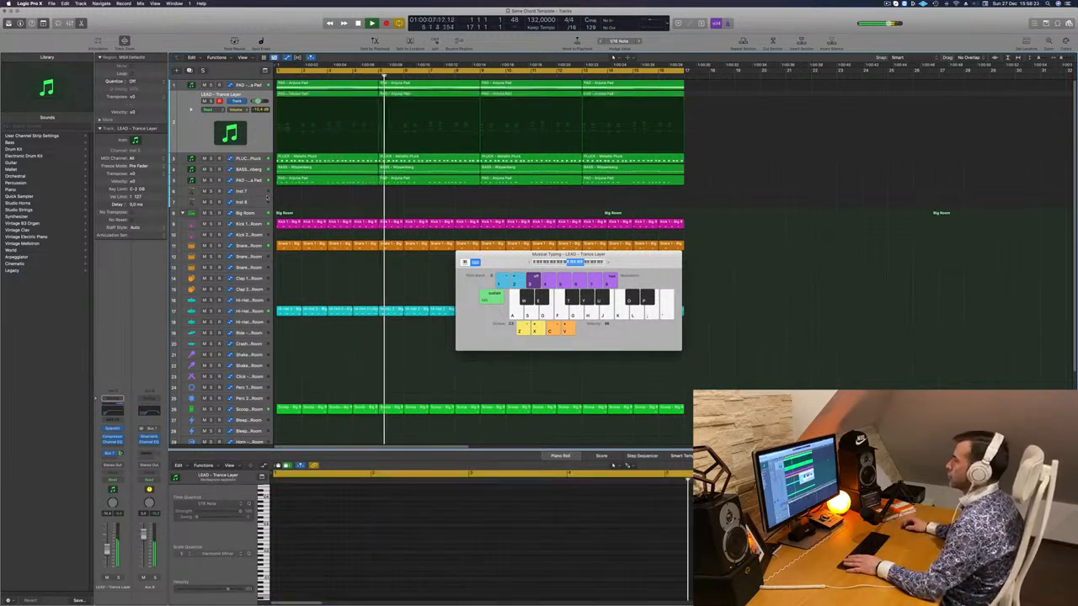
pyautogui.scroll(-5, 404, 219)
pyautogui.press('Return')
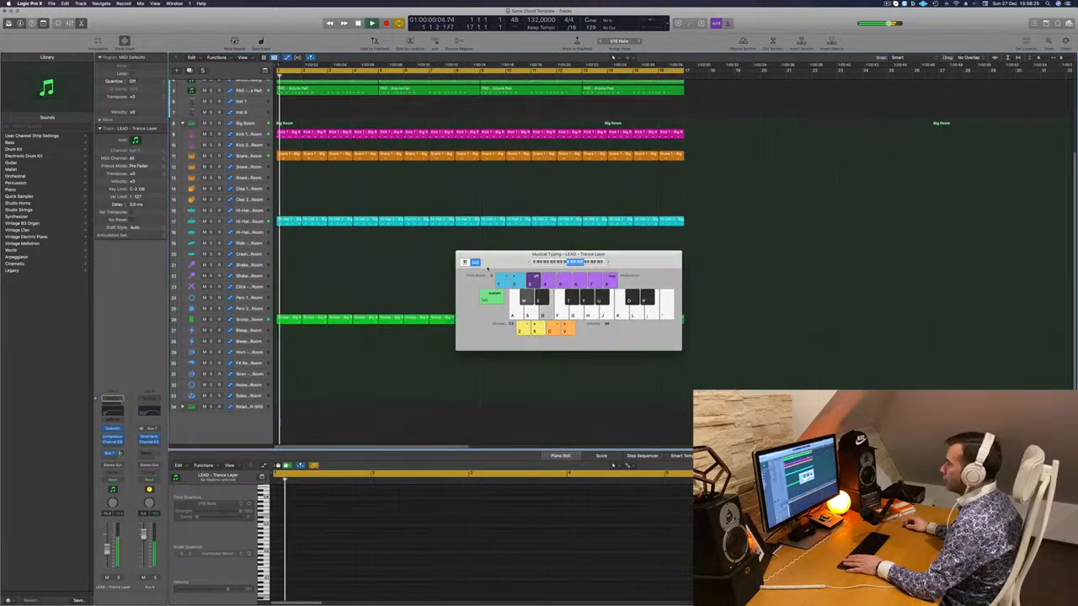
# - Copy the first Hi-Hat 2 region onto the Hi-Hat Closed - Roland TR-909 track
pyautogui.moveTo(488, 254); pyautogui.dragTo(621, 248)
pyautogui.press('Return')
pyautogui.click(240, 407)
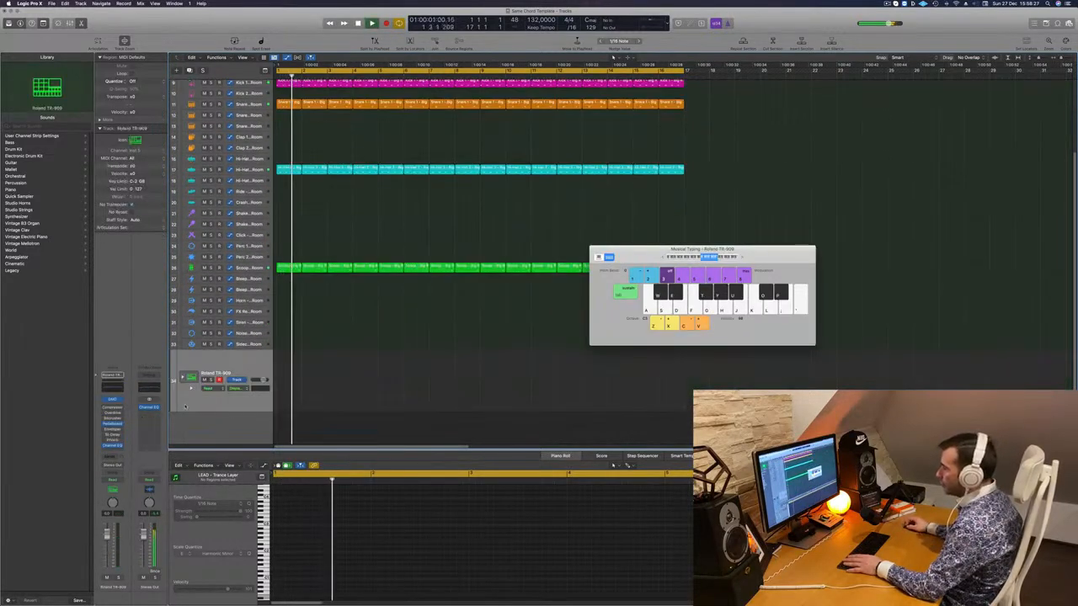
pyautogui.scroll(-5, 336, 253)
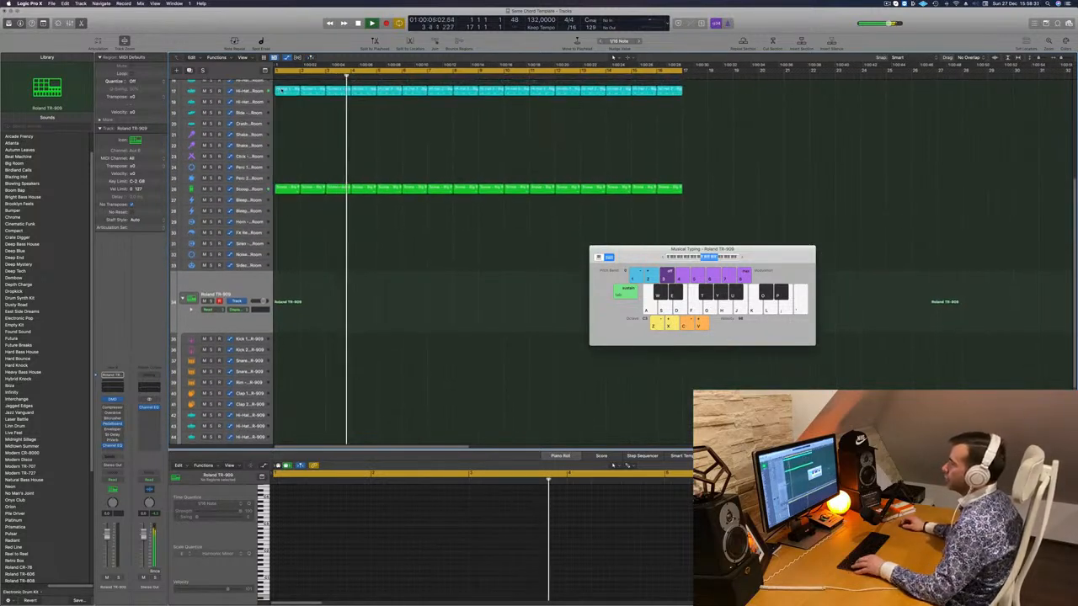
pyautogui.moveTo(286, 89); pyautogui.dragTo(287, 404)
pyautogui.scroll(-4, 295, 386)
pyautogui.scroll(-2, 294, 386)
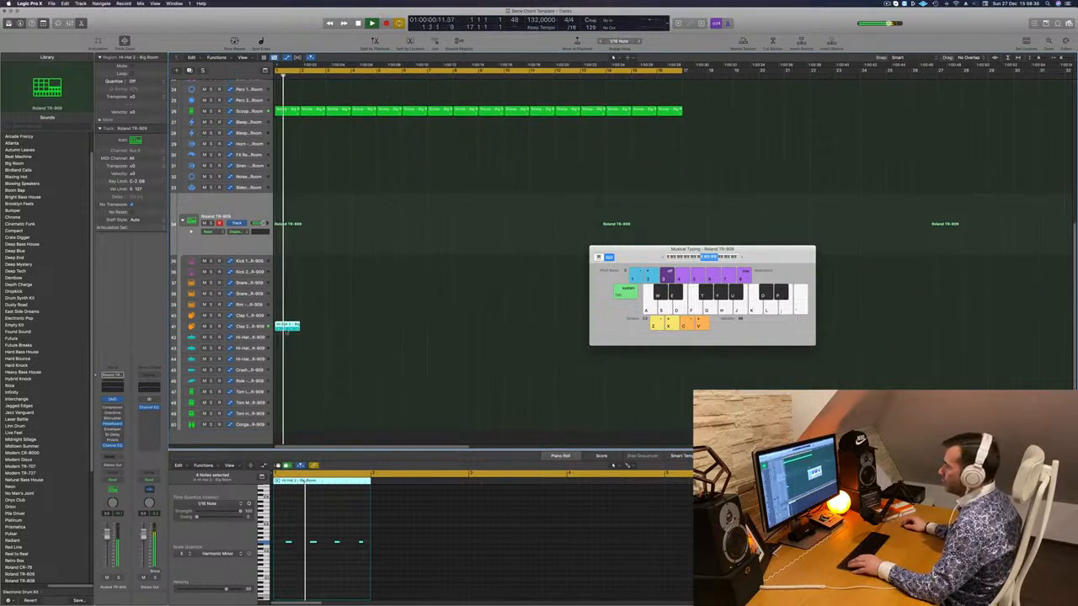
pyautogui.moveTo(287, 331); pyautogui.dragTo(276, 338)
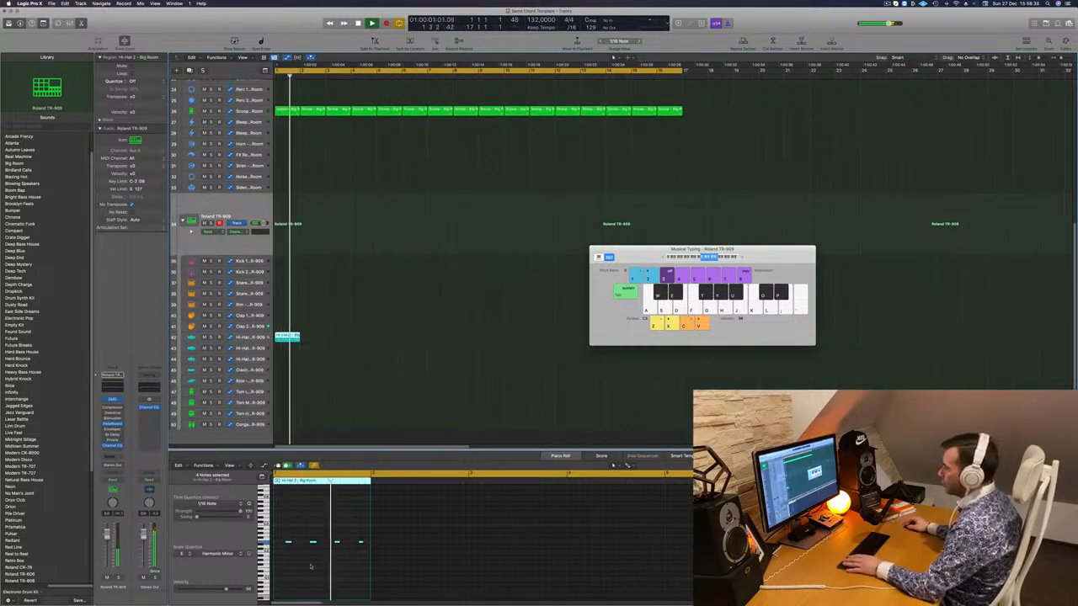
# - Copy the region's hi-hat notes into the gaps so it plays eight hits
pyautogui.moveTo(280, 535); pyautogui.dragTo(360, 554)
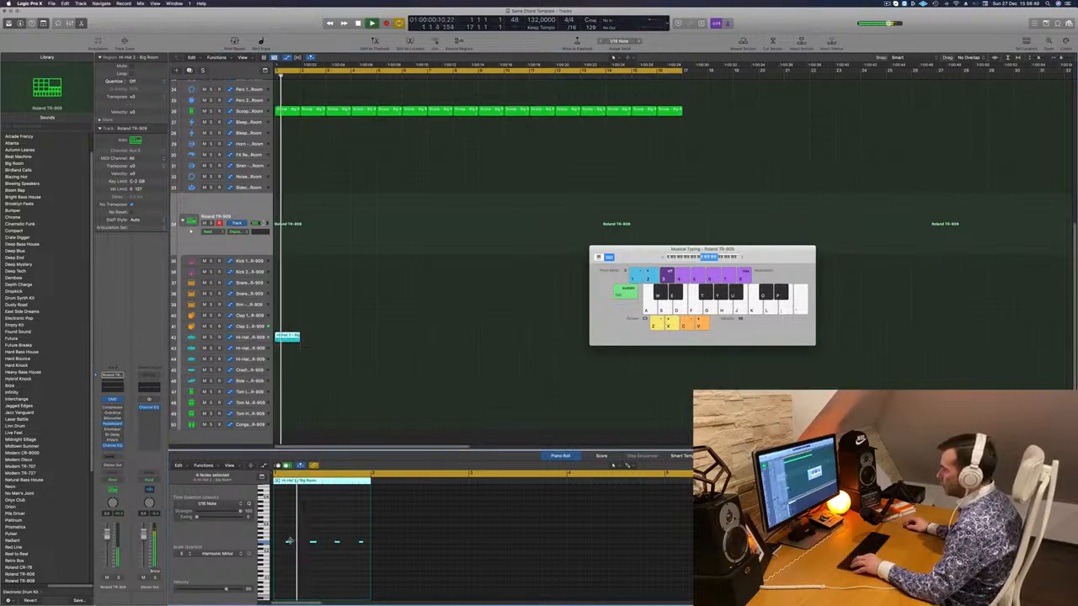
pyautogui.moveTo(287, 543)
pyautogui.mouseDown()
pyautogui.moveTo(276, 544)
pyautogui.moveTo(306, 545)
pyautogui.moveTo(289, 548)
pyautogui.mouseUp()
pyautogui.scroll(2, 277, 545)
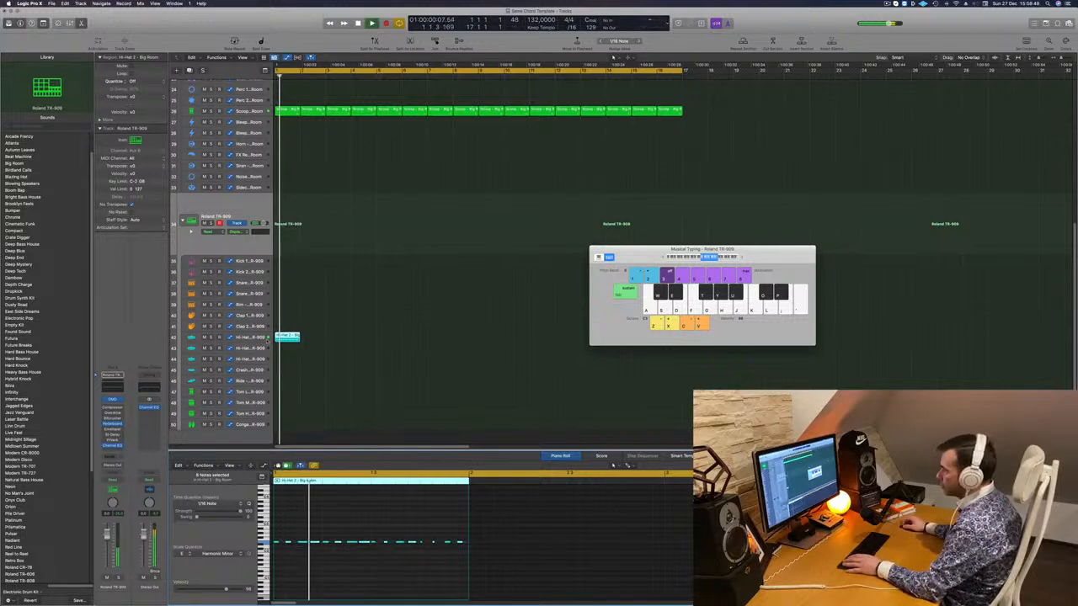
pyautogui.click(249, 338)
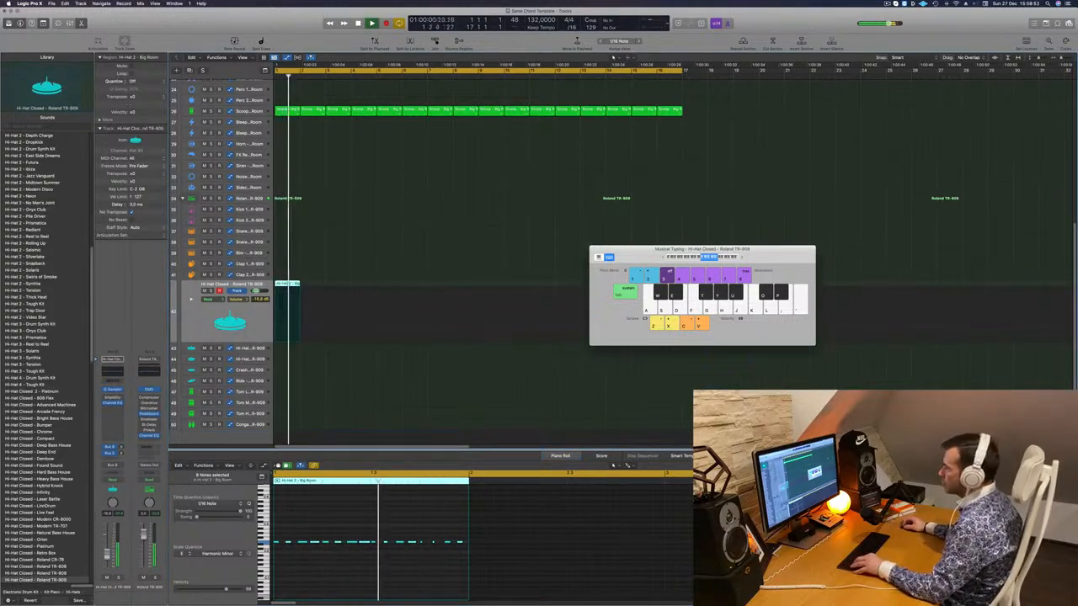
# - Duplicate the hi-hat region along the closed hi-hat track out to bar 17
pyautogui.moveTo(286, 285); pyautogui.dragTo(391, 290)
pyautogui.keyDown('shift'); pyautogui.click(312, 288); pyautogui.keyUp('shift')
pyautogui.keyDown('shift'); pyautogui.click(289, 286); pyautogui.keyUp('shift')
pyautogui.press('space')
pyautogui.moveTo(593, 268); pyautogui.dragTo(742, 286)
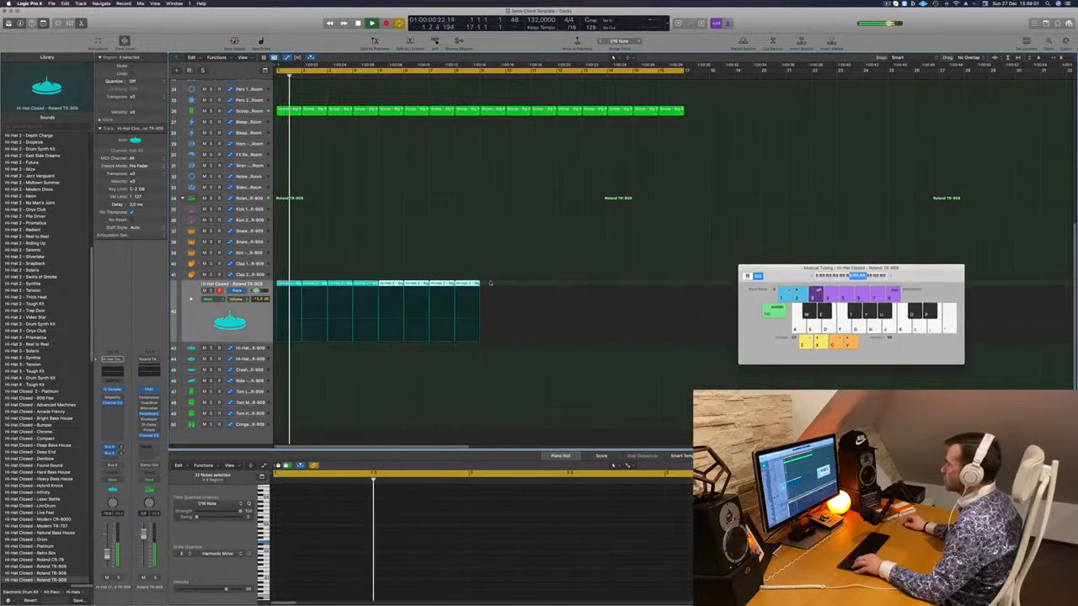
pyautogui.moveTo(493, 286)
pyautogui.mouseDown()
pyautogui.moveTo(284, 287)
pyautogui.moveTo(493, 294)
pyautogui.mouseUp()
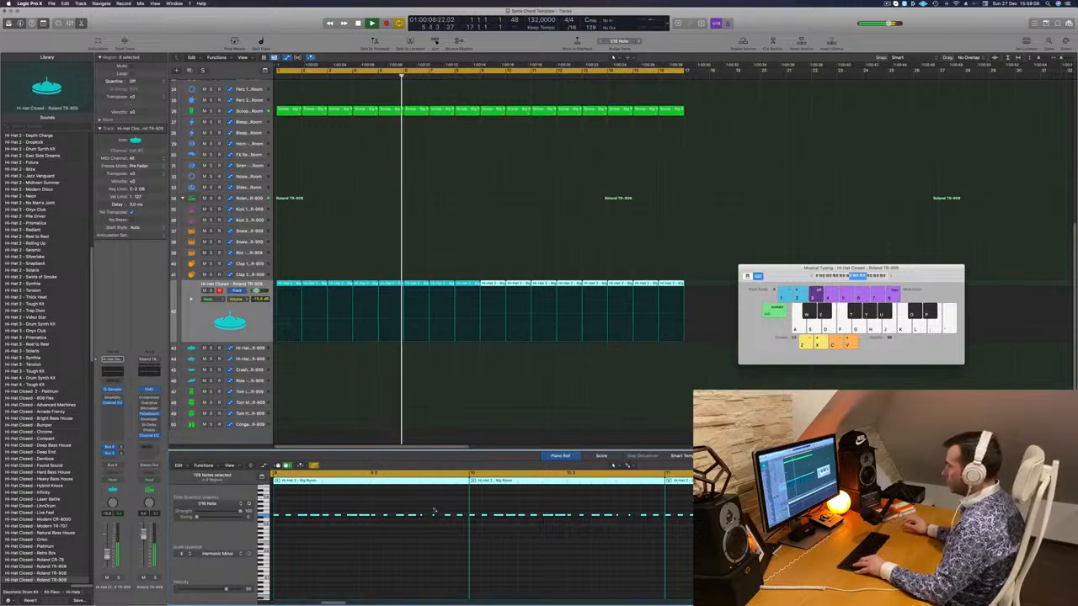
# - Try transposing the hi-hat notes down an octave, then raise them back up
pyautogui.hotkey('alt', 'shift', 'Down')
pyautogui.click(239, 320)
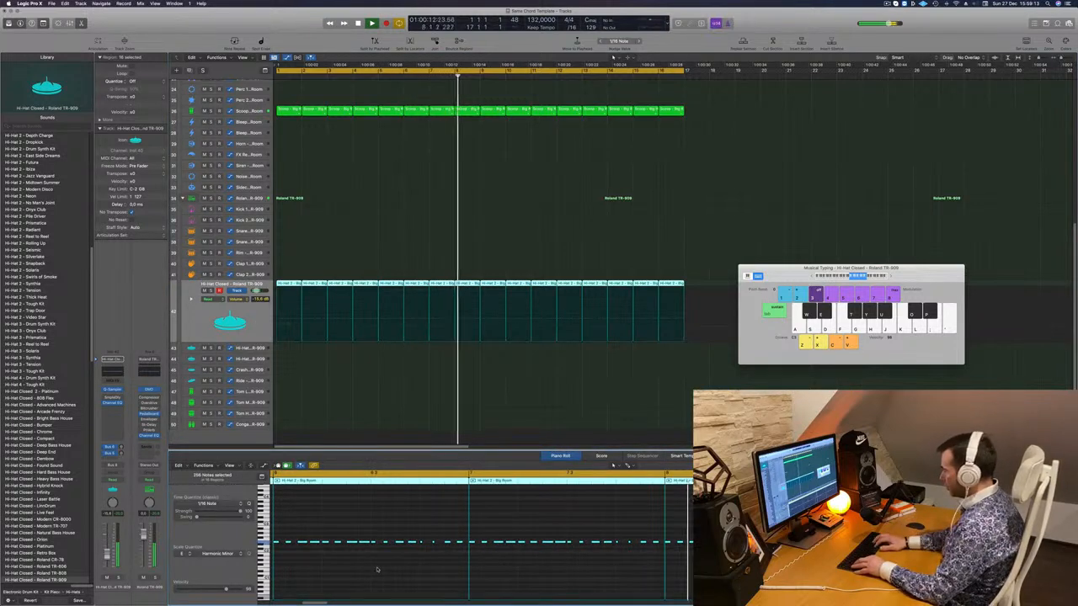
pyautogui.press('super+a')
pyautogui.hotkey('alt', 'shift', 'Up')
pyautogui.press('Return')
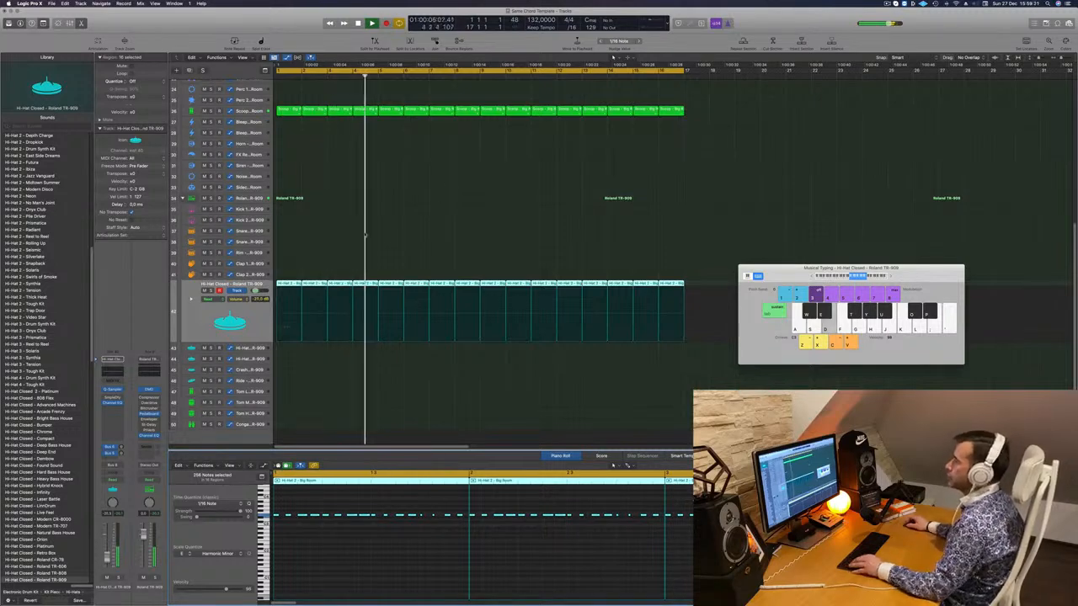
pyautogui.scroll(10, 365, 236)
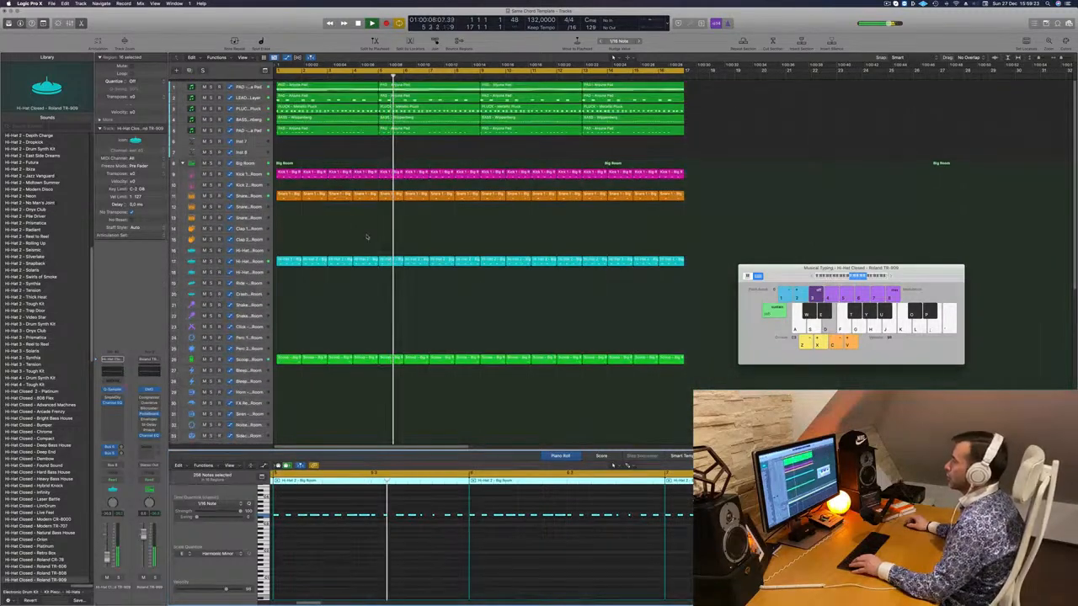
# - Create a new Inst 6 track with the PAD - Anjuna Pad track's settings
pyautogui.click(342, 160)
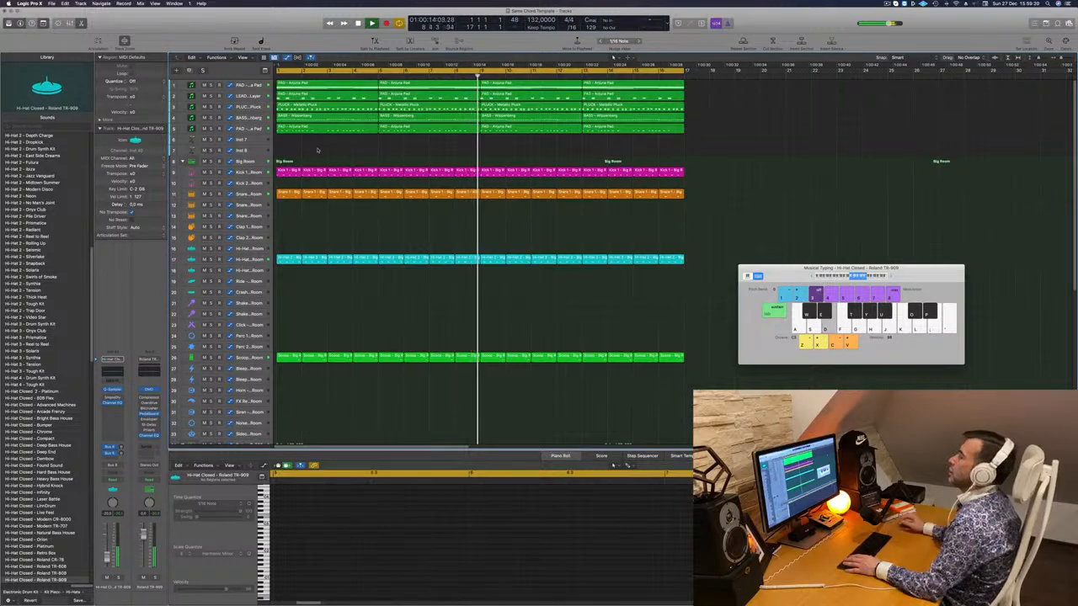
pyautogui.press('space')
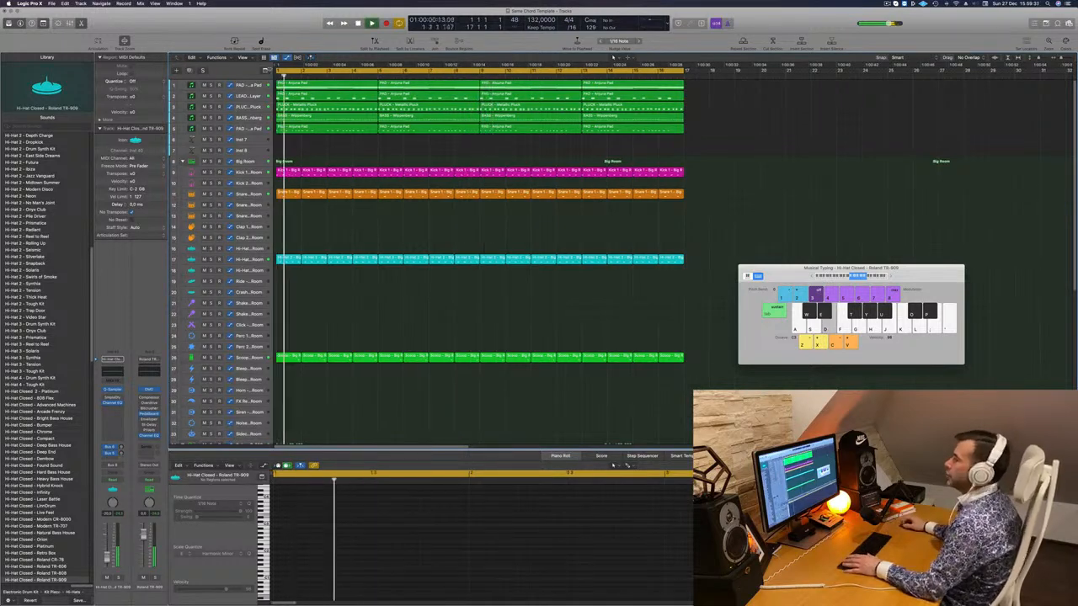
pyautogui.click(239, 86)
pyautogui.press('space')
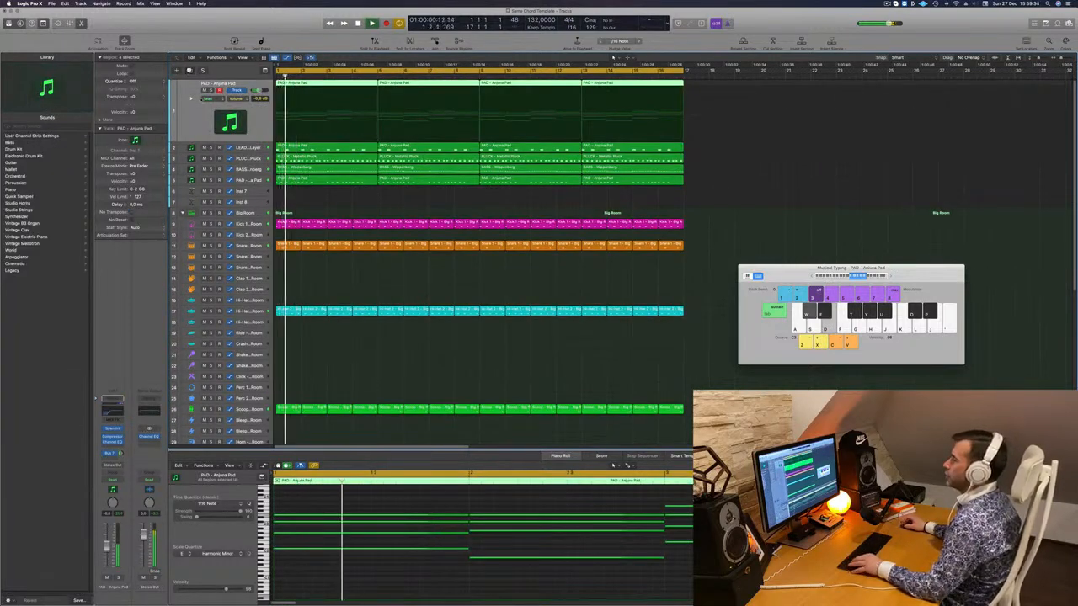
pyautogui.press('super+d')
pyautogui.press('space')
# - Copy the four PAD regions onto Inst 6 and play them back
pyautogui.click(360, 104)
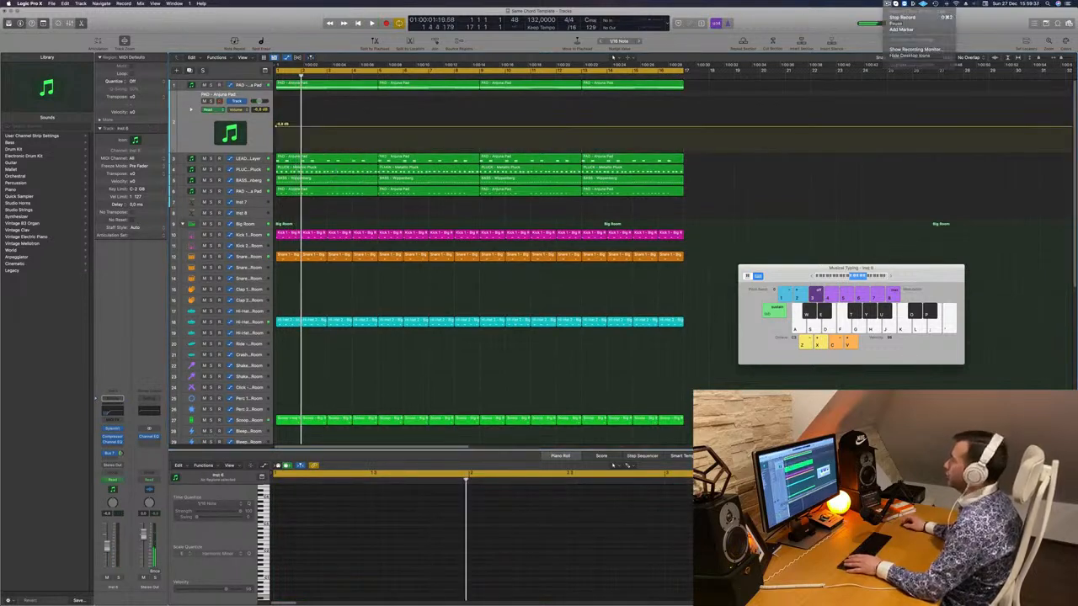
pyautogui.moveTo(671, 97); pyautogui.dragTo(344, 98)
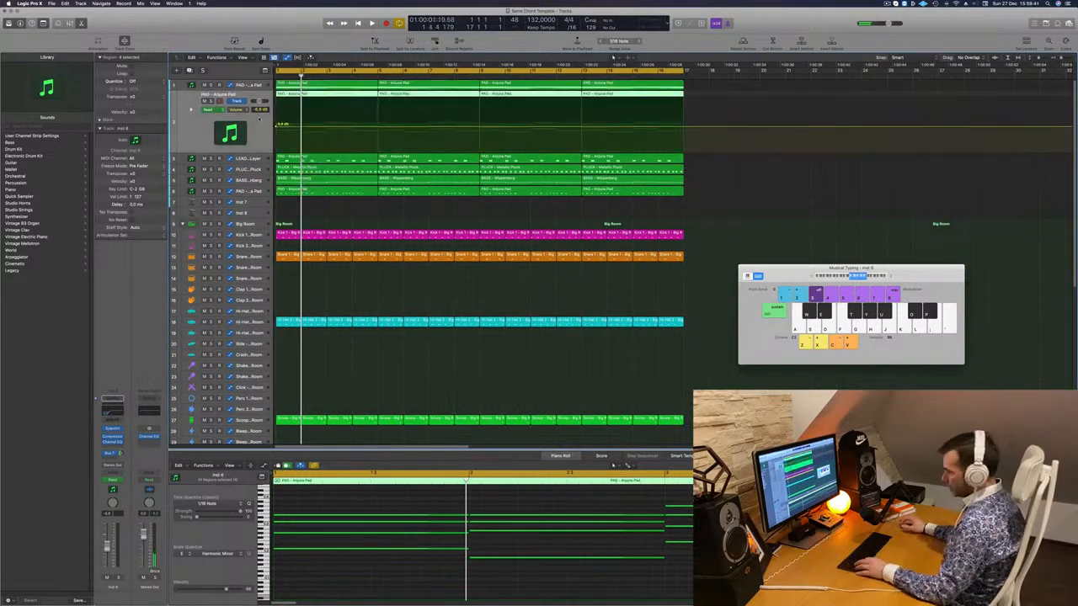
pyautogui.press('ctrl+super+BackSpace')
pyautogui.press('space')
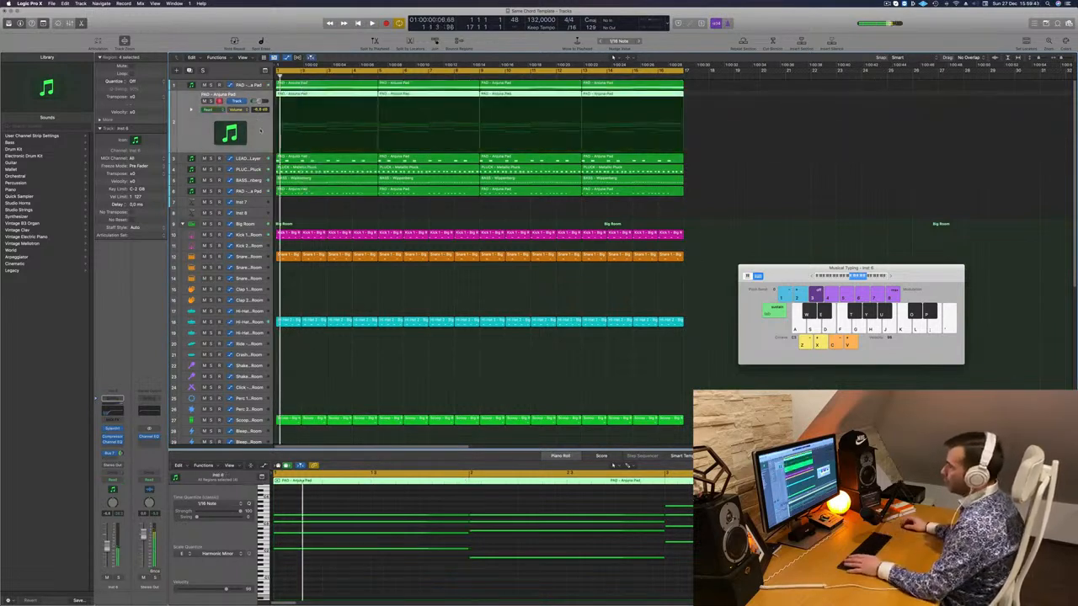
# - Bypass the new track's Channel EQ and load Sylenth1's ARP - Nice Arp preset
pyautogui.click(112, 411)
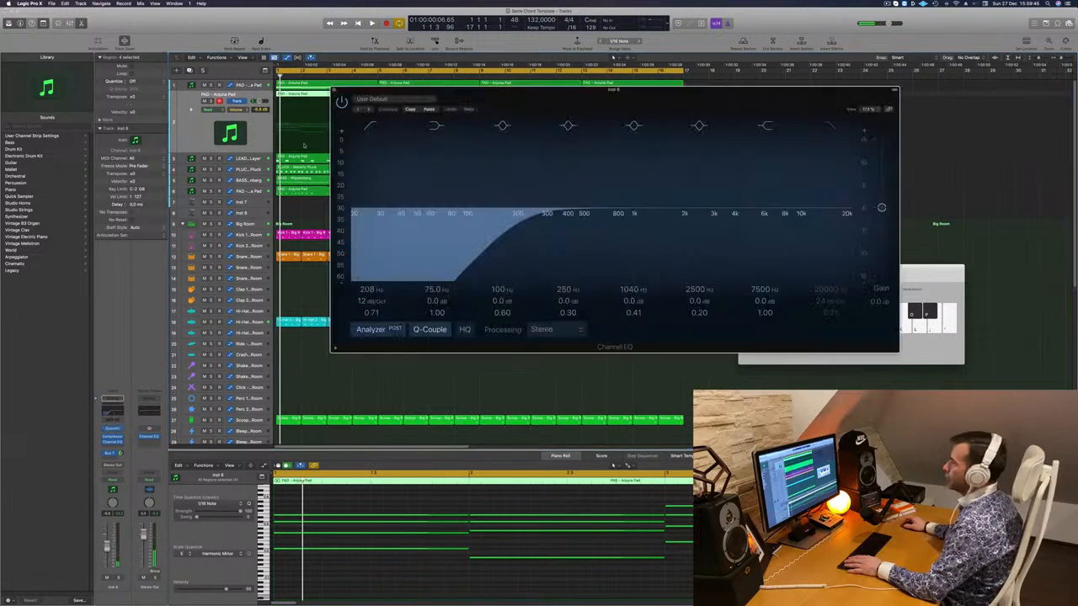
pyautogui.click(342, 101)
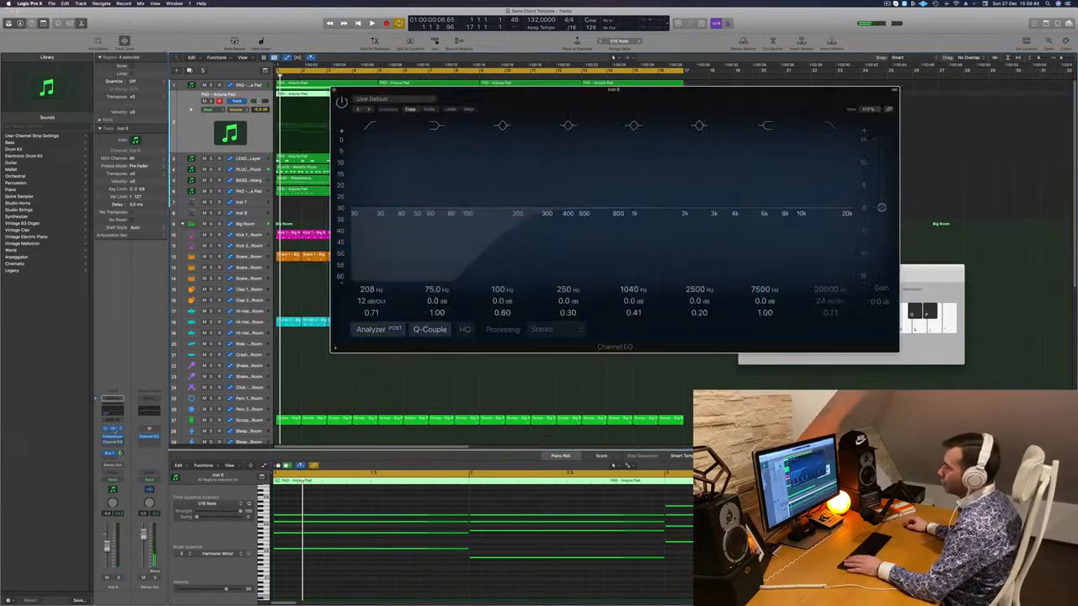
pyautogui.click(112, 429)
pyautogui.moveTo(534, 97); pyautogui.dragTo(611, 114)
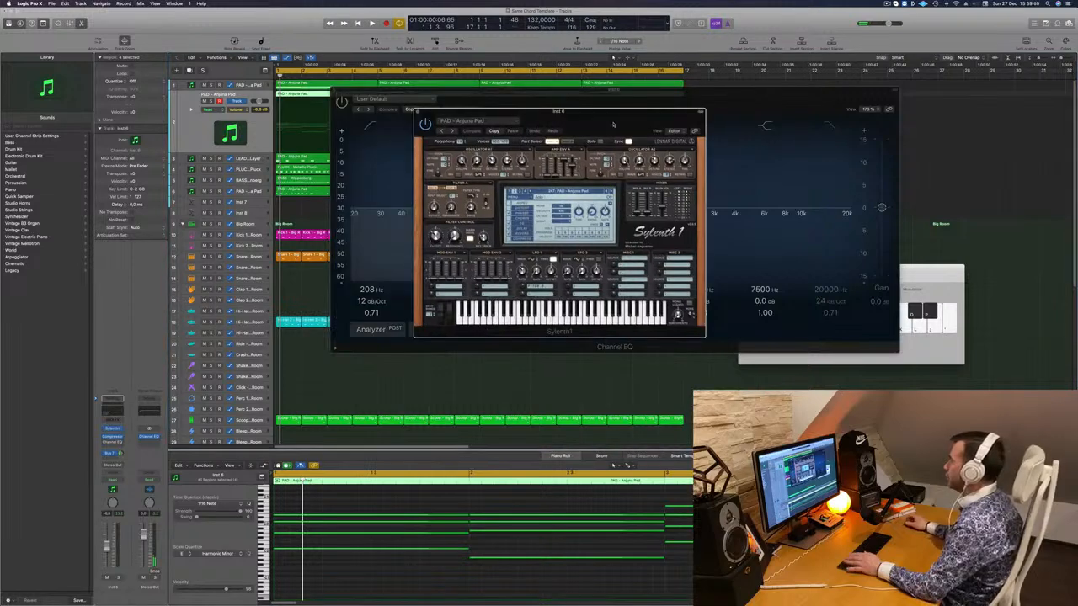
pyautogui.click(581, 192)
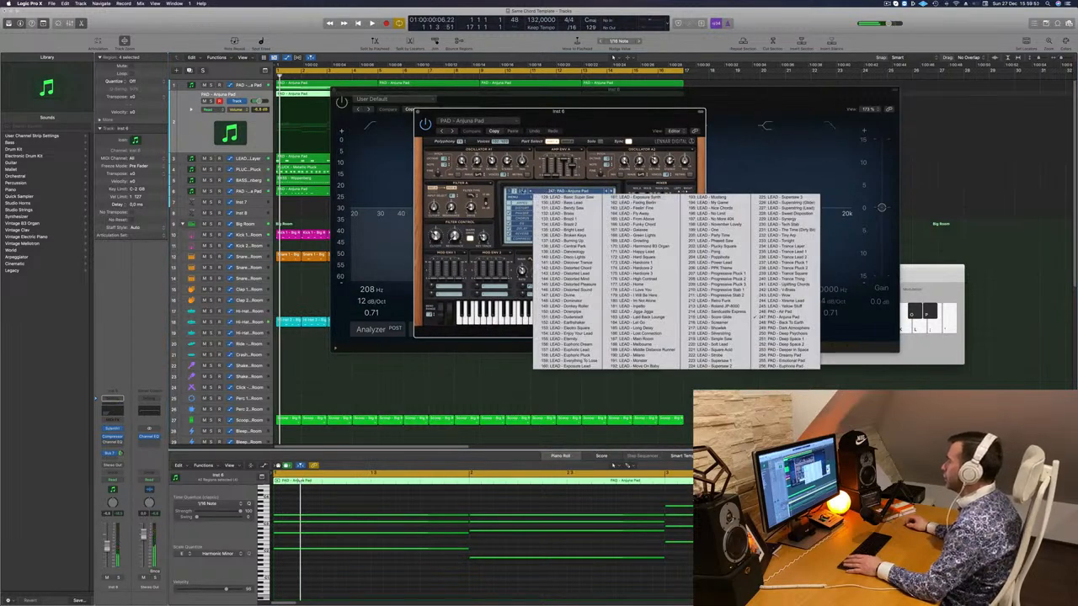
pyautogui.click(510, 192)
pyautogui.click(546, 192)
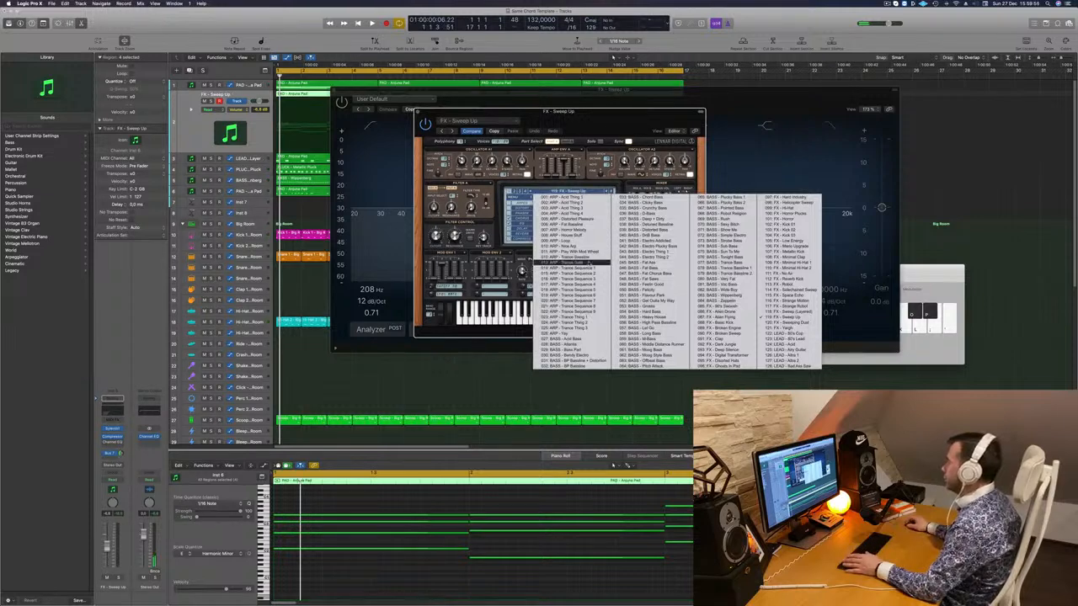
pyautogui.click(587, 251)
pyautogui.press('space')
# - Close the Channel EQ window and mute the PLUCK track during playback
pyautogui.moveTo(559, 110); pyautogui.dragTo(646, 107)
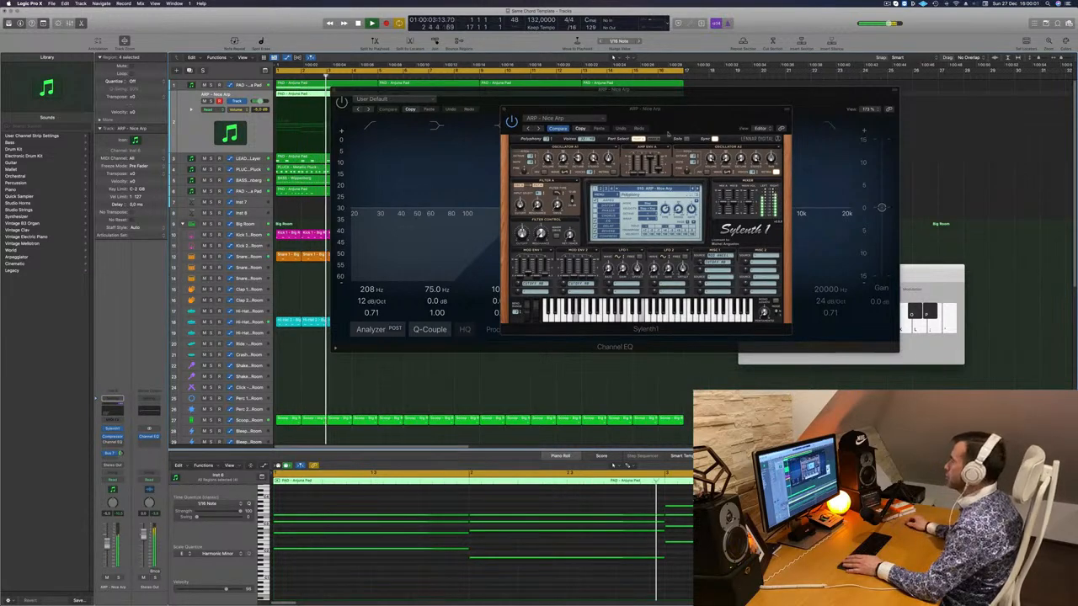
pyautogui.moveTo(646, 108); pyautogui.dragTo(829, 104)
pyautogui.moveTo(461, 90); pyautogui.dragTo(352, 184)
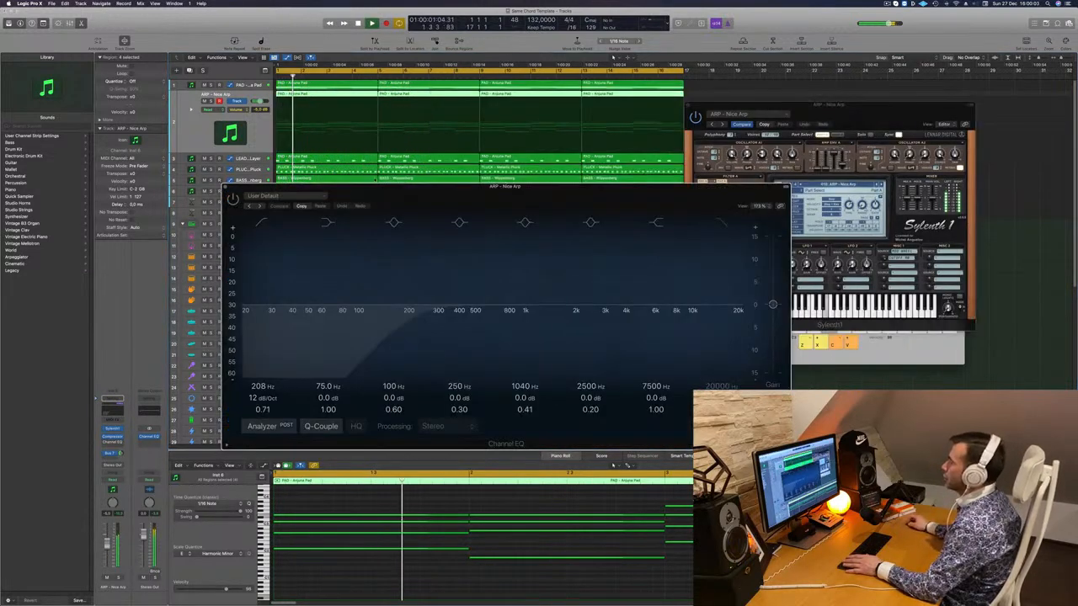
pyautogui.click(225, 187)
pyautogui.press('Return')
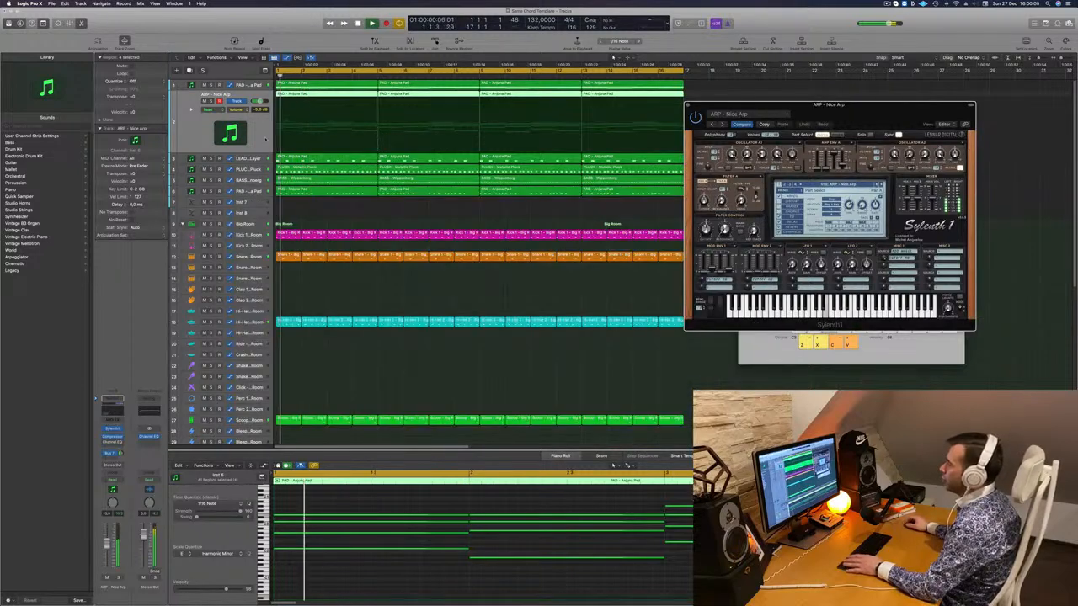
pyautogui.press('Return')
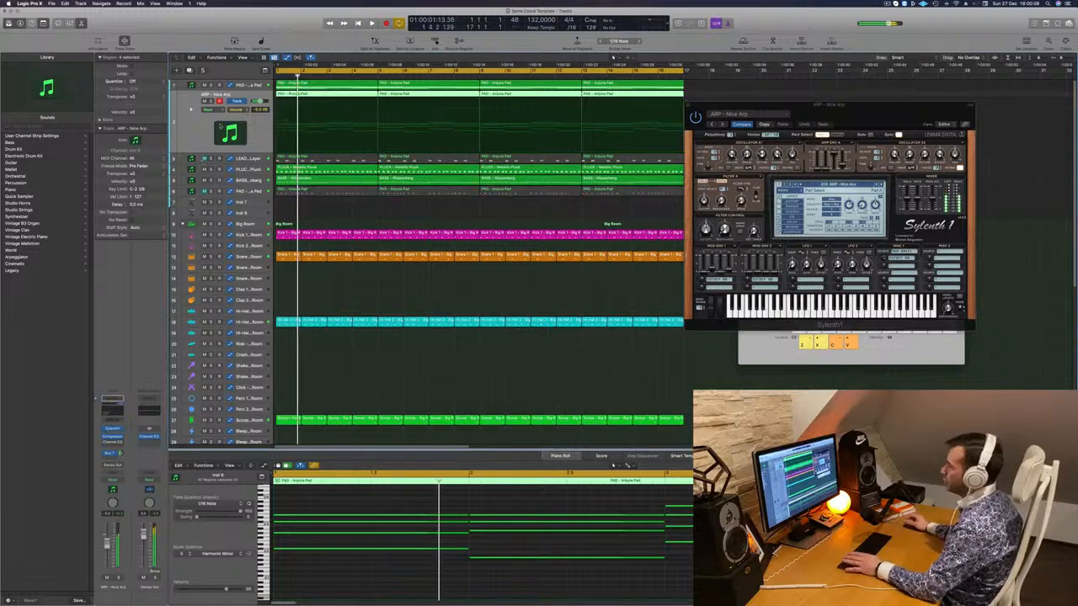
pyautogui.click(203, 171)
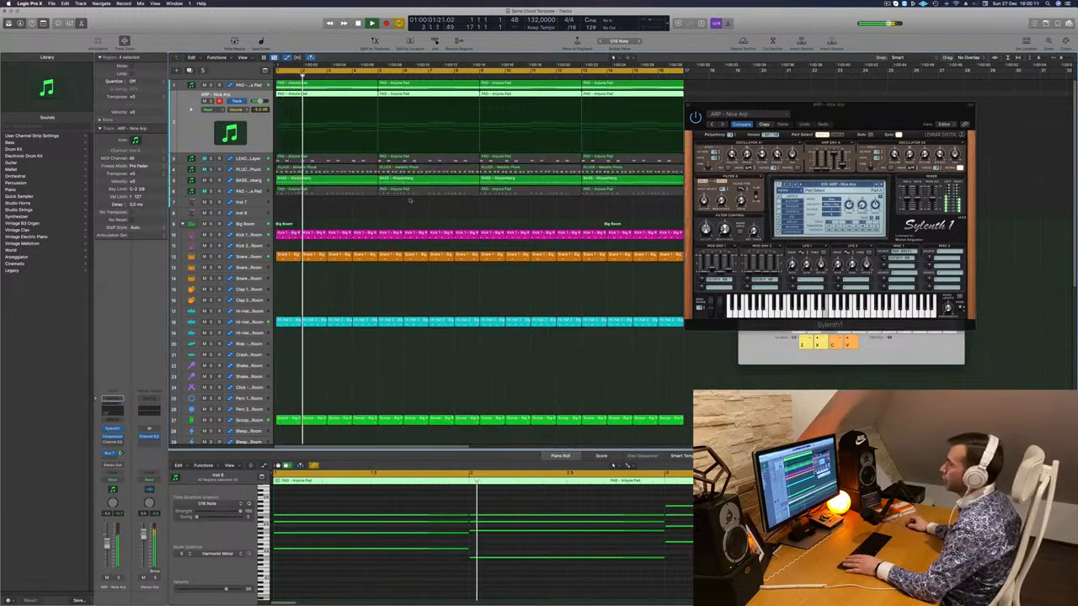
pyautogui.moveTo(872, 107); pyautogui.dragTo(552, 156)
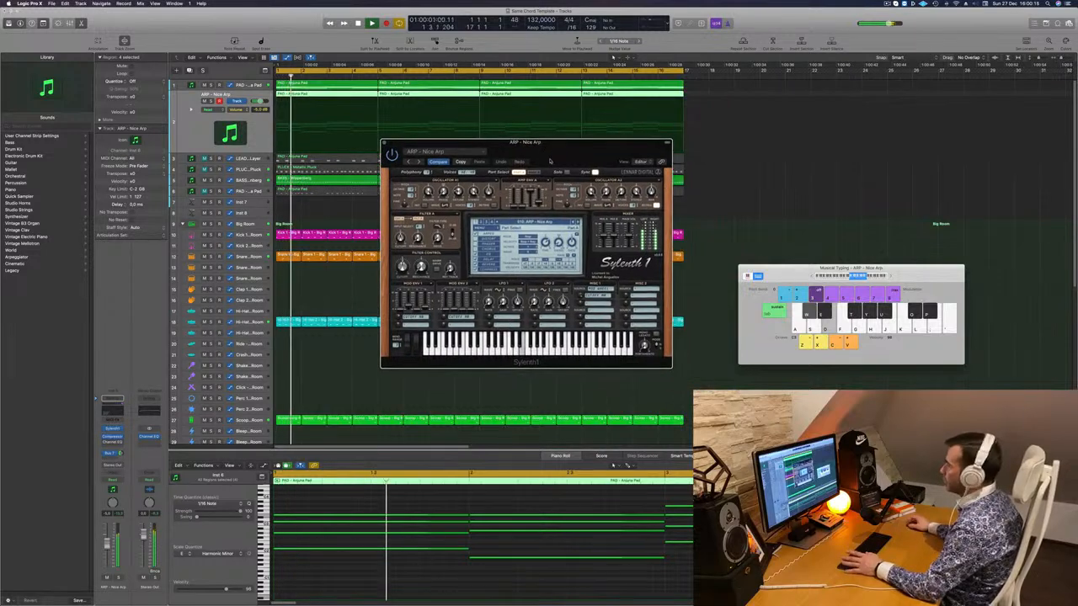
# - Step through the ARP Trance Gate, Trance Sequence 7 and Trance Thing 1 presets to BASS - Atlantis
pyautogui.click(578, 223)
pyautogui.press('space')
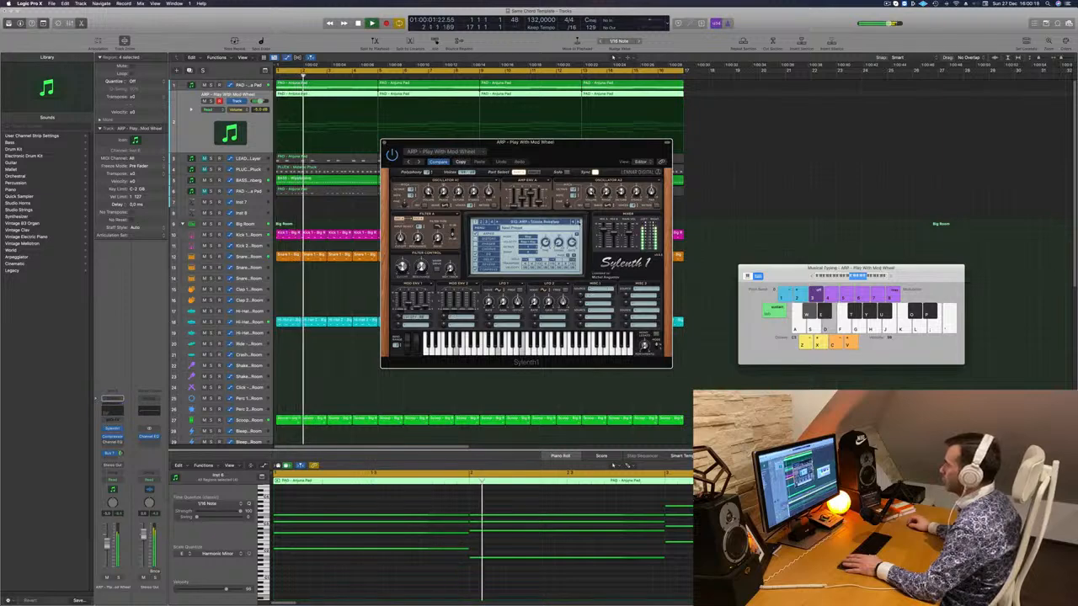
pyautogui.click(578, 222)
pyautogui.press('space')
pyautogui.press('space')
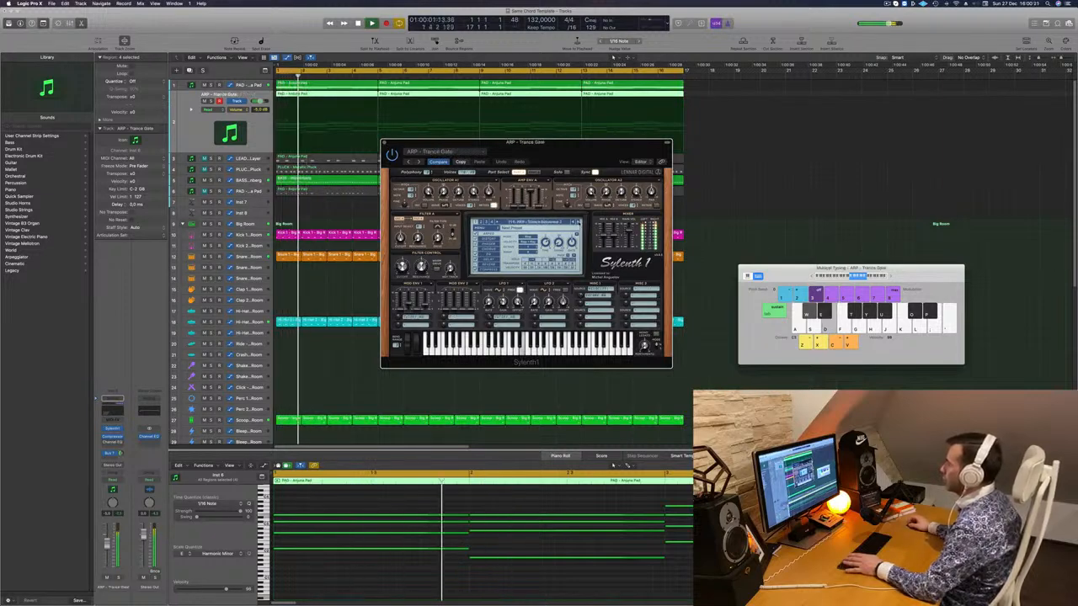
pyautogui.click(578, 223)
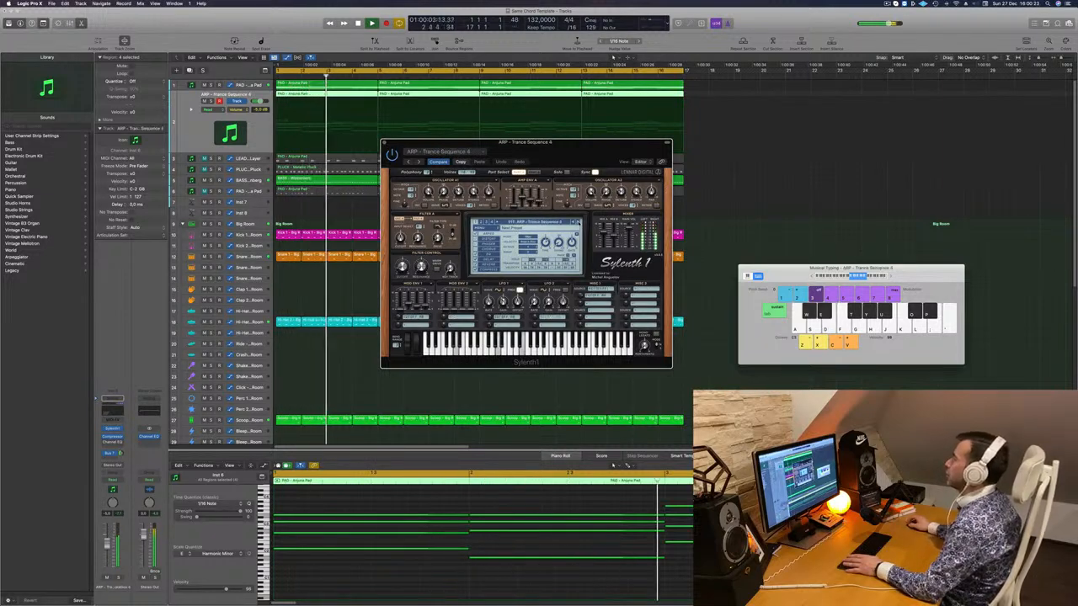
pyautogui.click(578, 222)
pyautogui.press('space')
pyautogui.press('space')
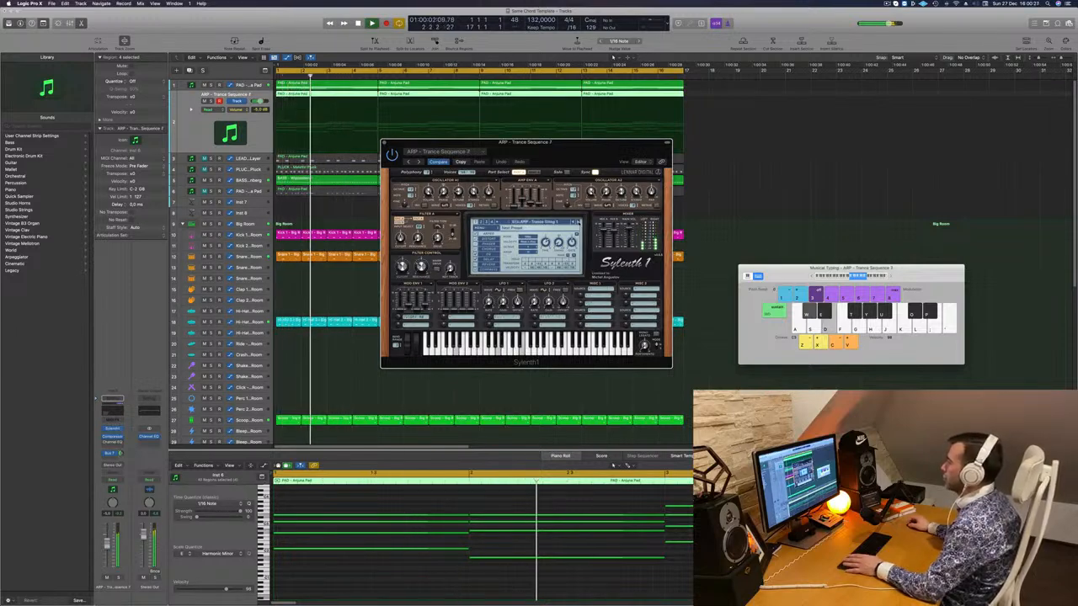
pyautogui.click(578, 222)
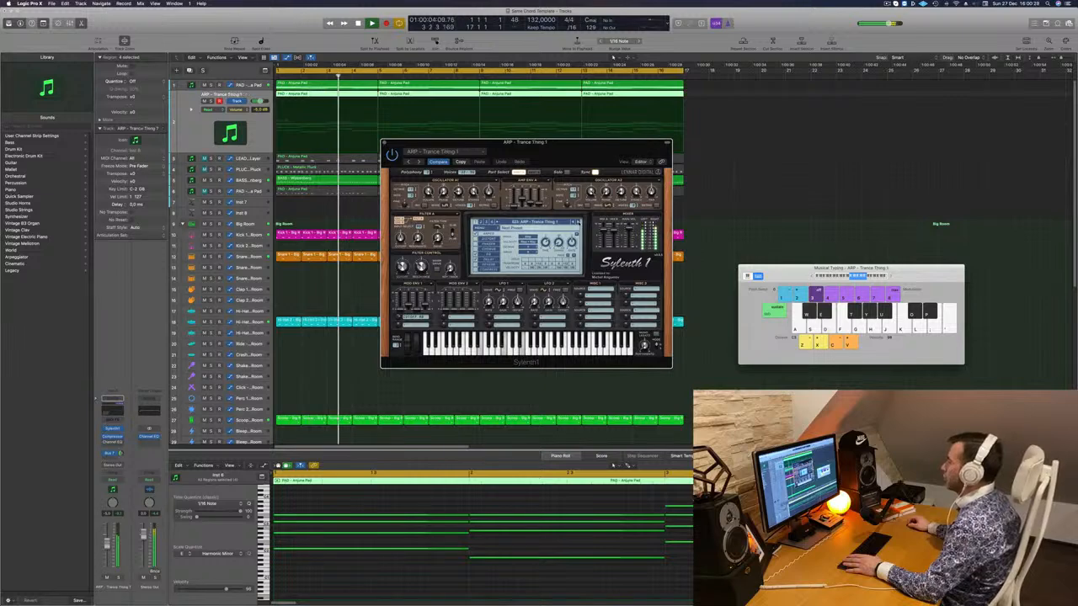
pyautogui.click(578, 222)
pyautogui.press('space')
pyautogui.press('space')
pyautogui.click(578, 222)
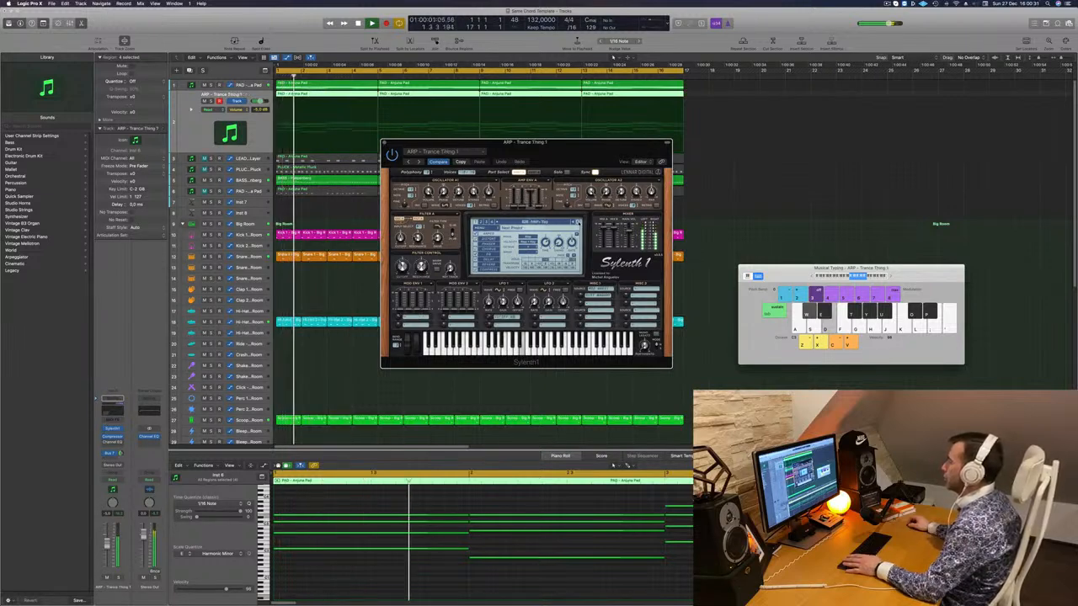
pyautogui.click(578, 222)
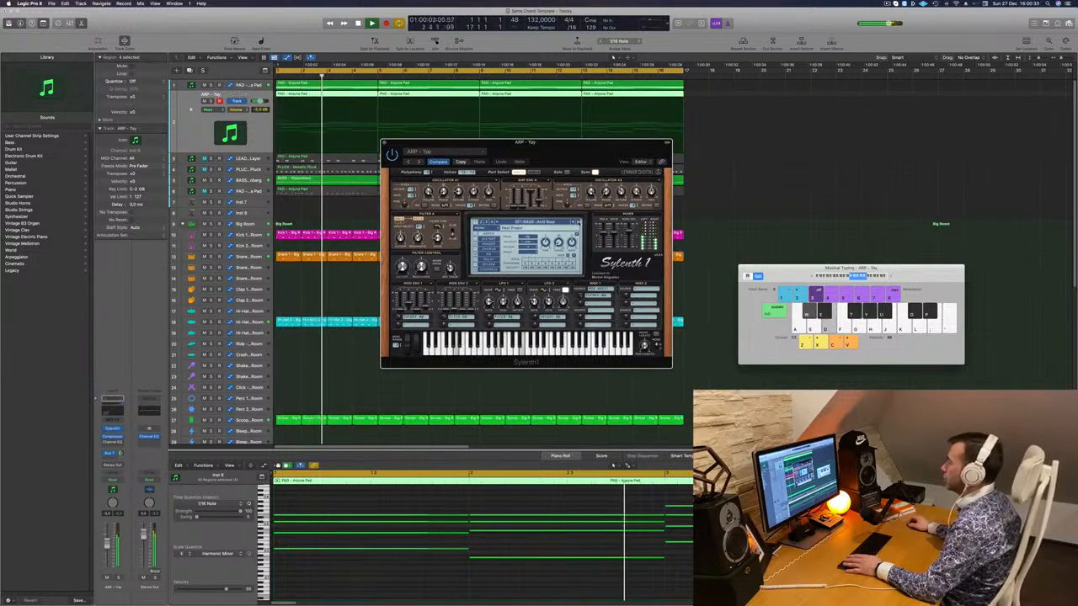
pyautogui.click(579, 222)
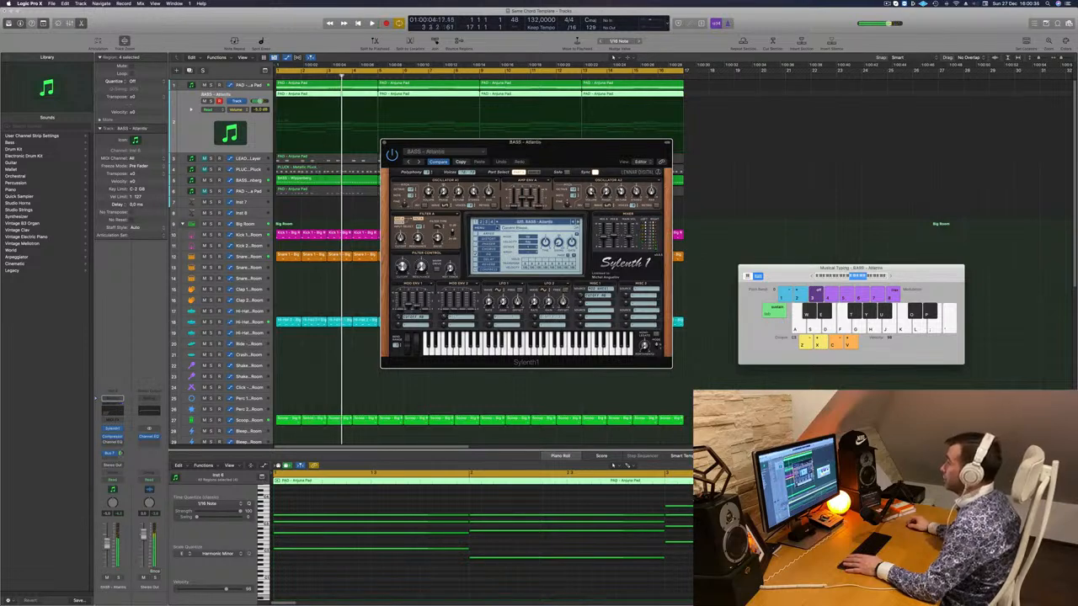
pyautogui.click(518, 222)
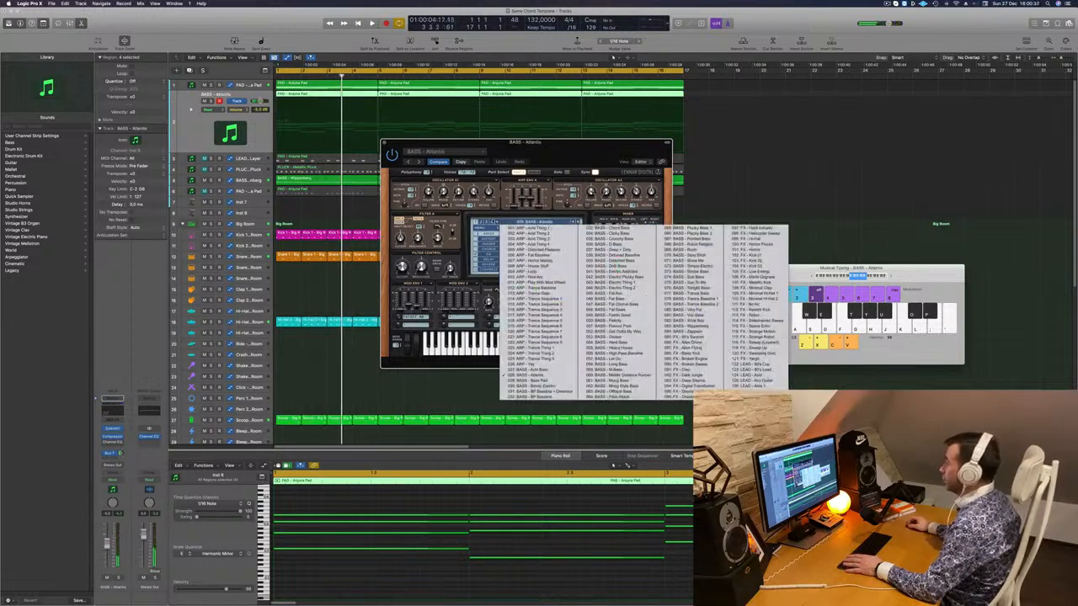
# - Switch Sylenth1 to the Simon Foster Presets soundbank and load ARP preset 132
pyautogui.click(482, 226)
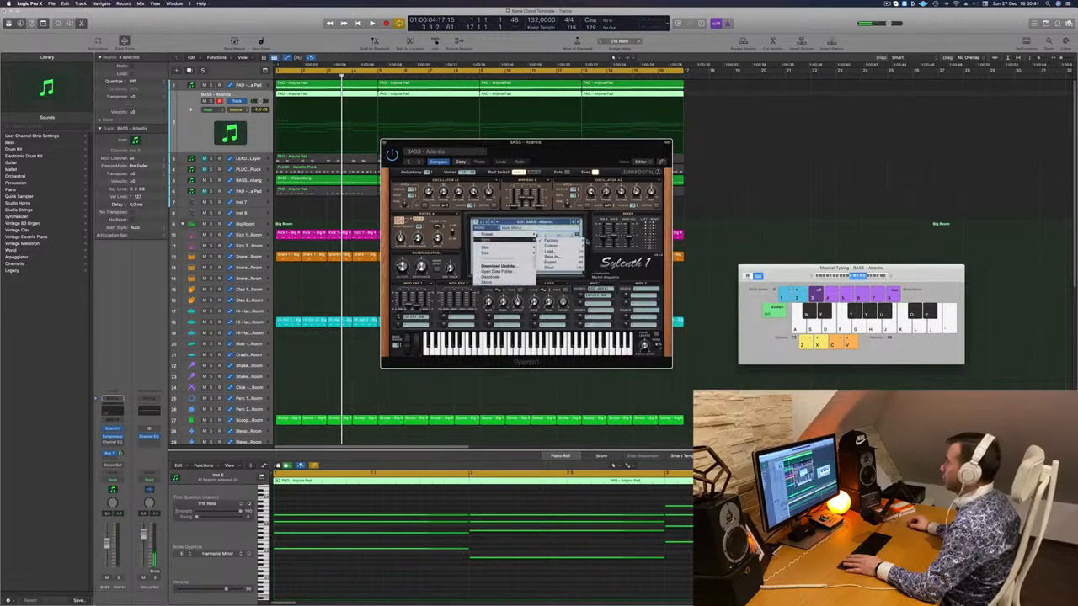
pyautogui.moveTo(561, 240)
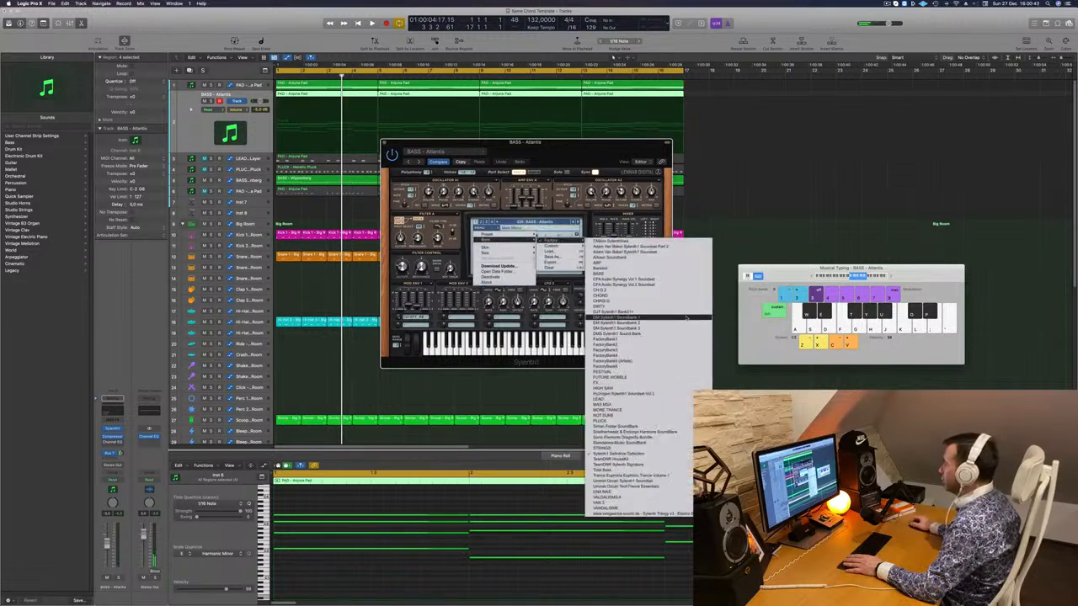
pyautogui.click(675, 347)
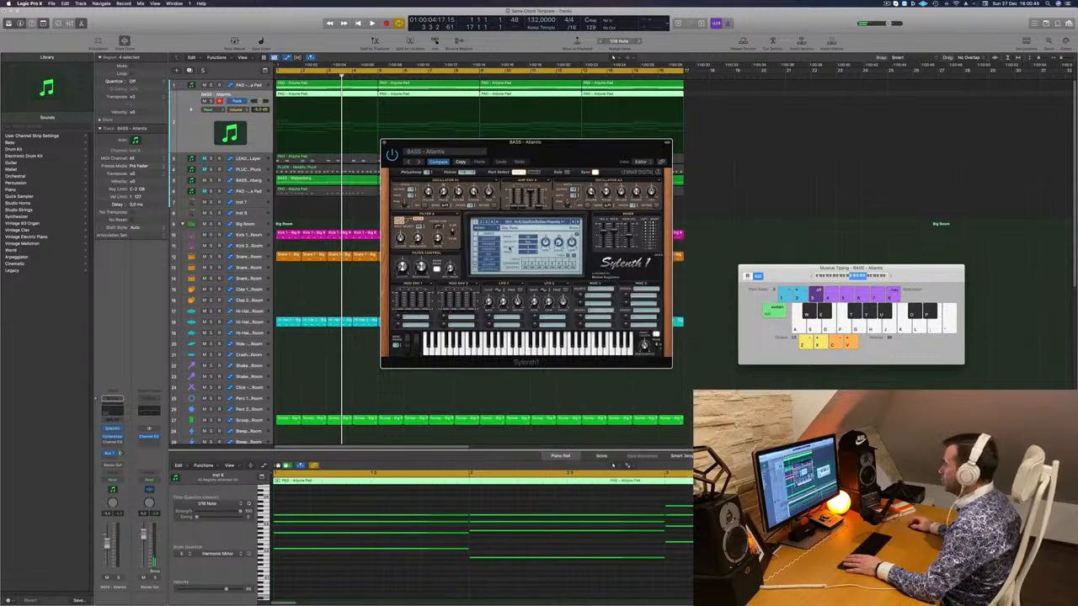
pyautogui.press('space')
pyautogui.click(536, 223)
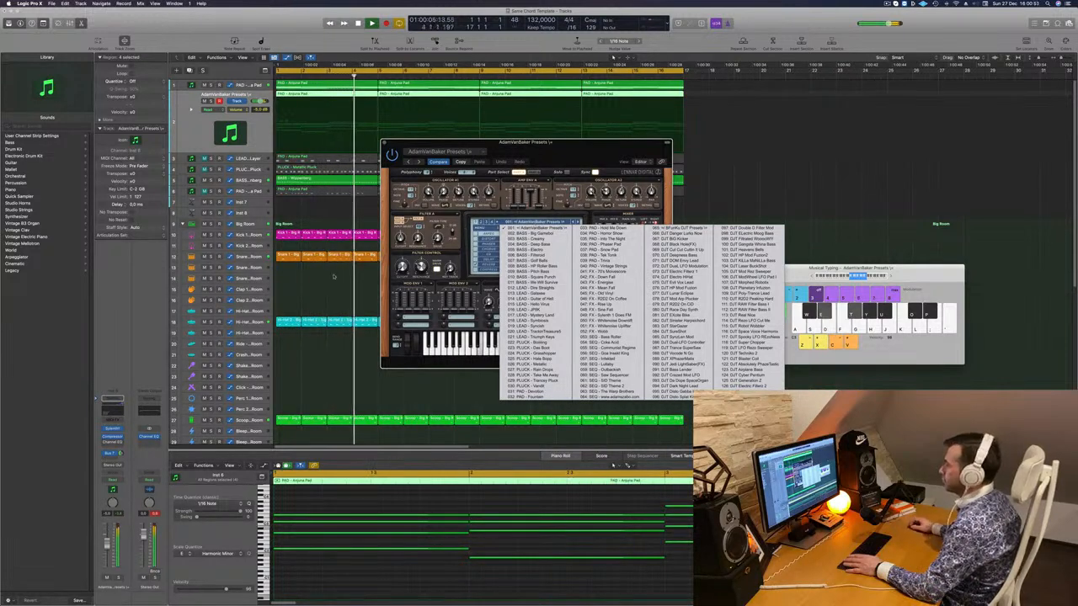
pyautogui.click(517, 152)
pyautogui.click(481, 222)
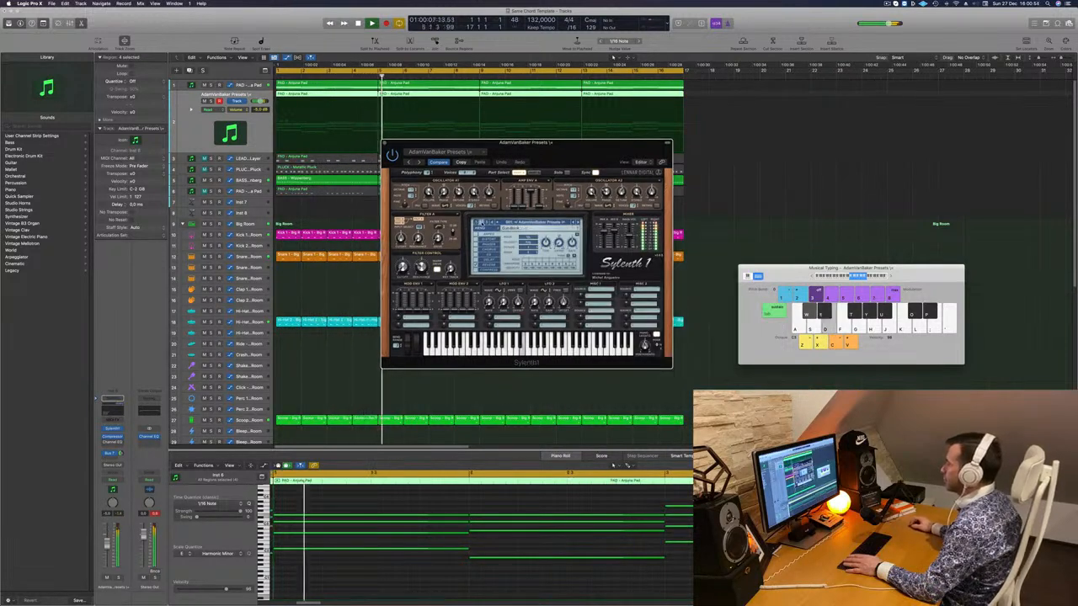
pyautogui.click(530, 223)
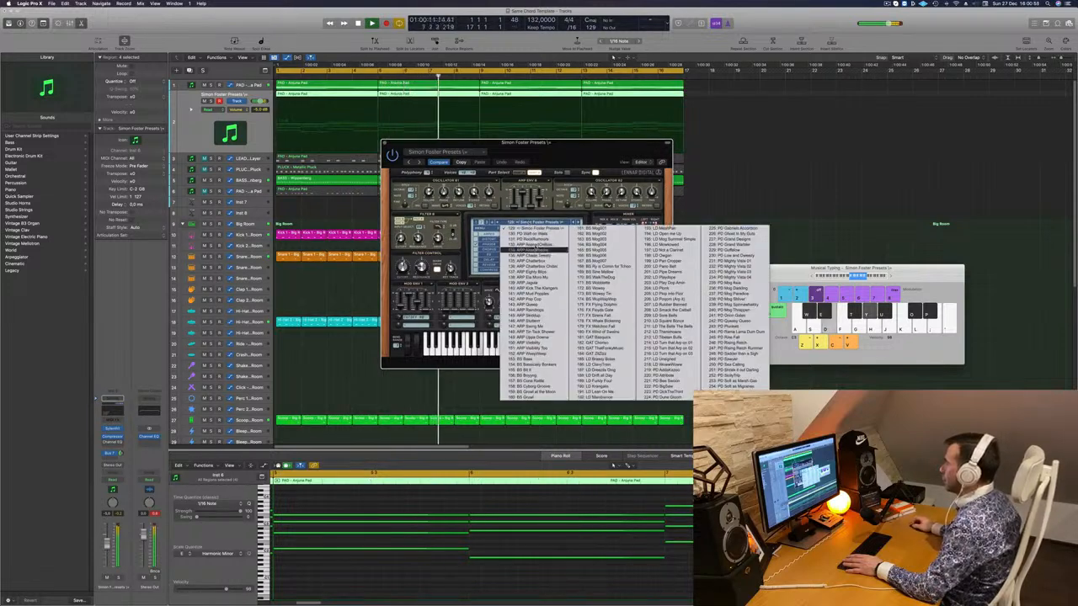
pyautogui.click(536, 245)
pyautogui.moveTo(567, 154); pyautogui.dragTo(593, 143)
pyautogui.press('space')
pyautogui.press('space')
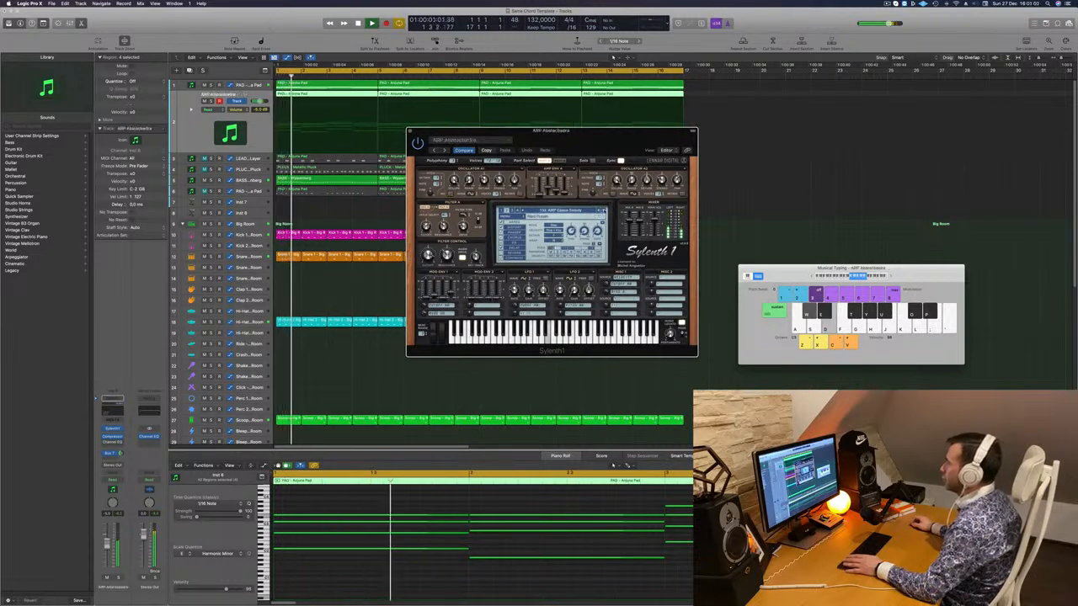
# - Audition eight successive arp presets during playback and browse the full preset list
pyautogui.press('space')
pyautogui.press('space')
pyautogui.click(602, 211)
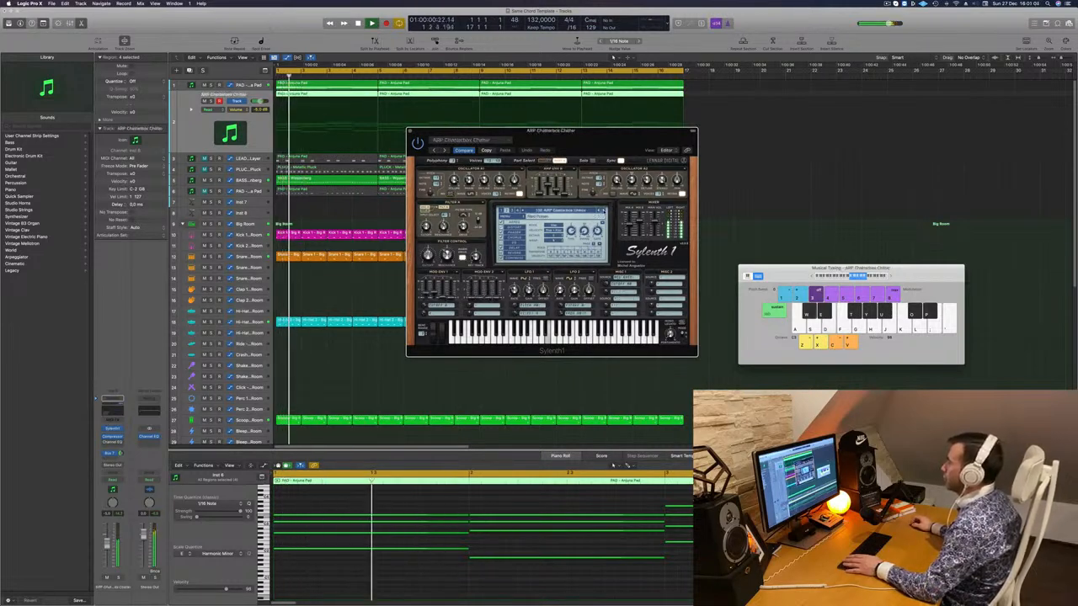
pyautogui.press('space')
pyautogui.press('space')
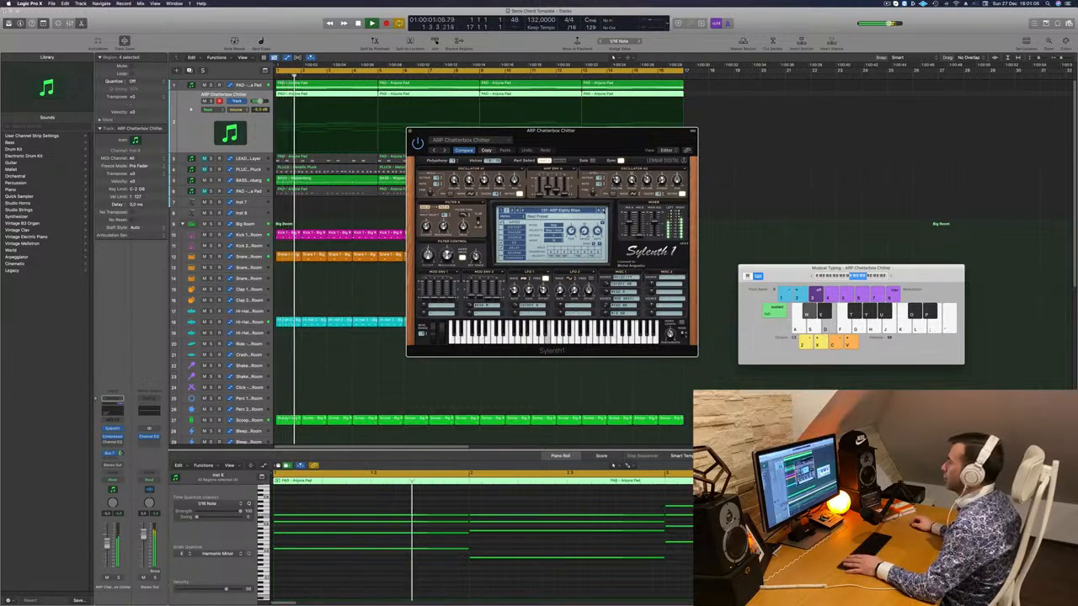
pyautogui.click(602, 212)
pyautogui.press('space')
pyautogui.press('space')
pyautogui.click(602, 212)
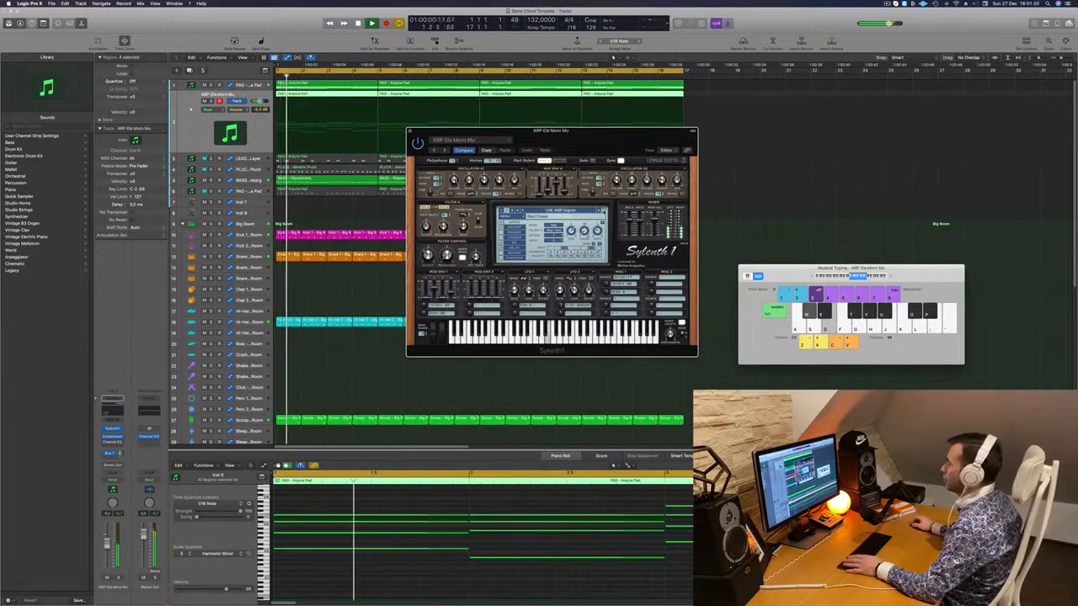
pyautogui.click(603, 212)
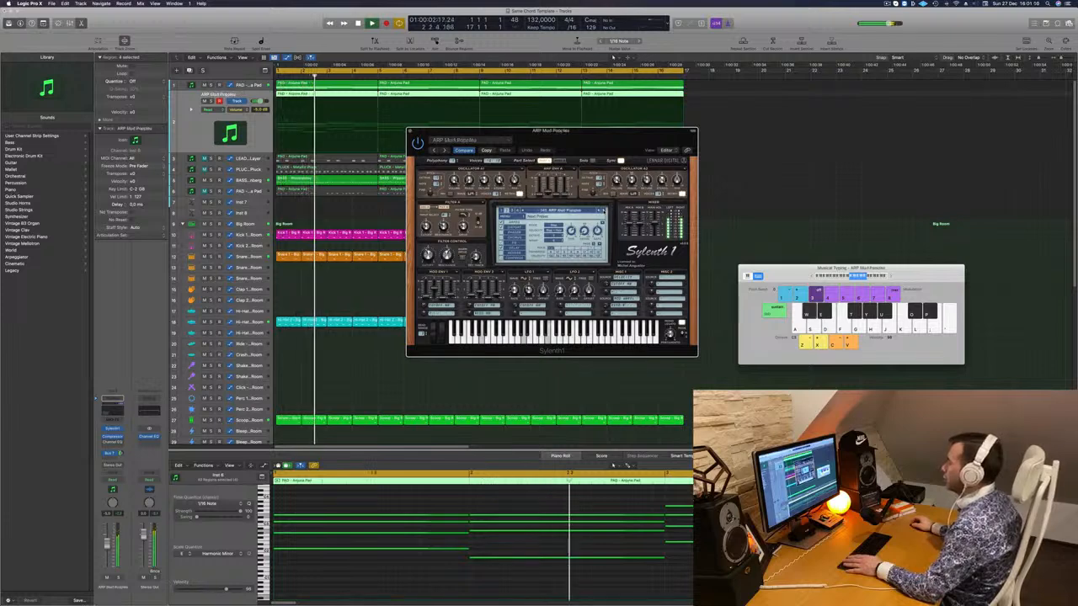
pyautogui.click(603, 211)
pyautogui.click(603, 212)
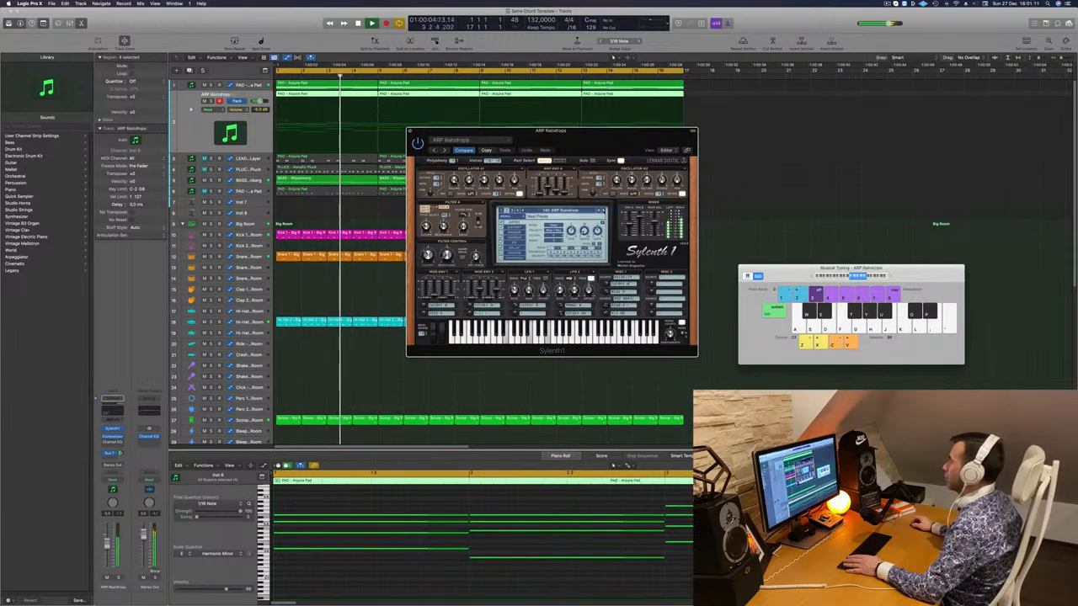
pyautogui.click(603, 212)
pyautogui.click(603, 212)
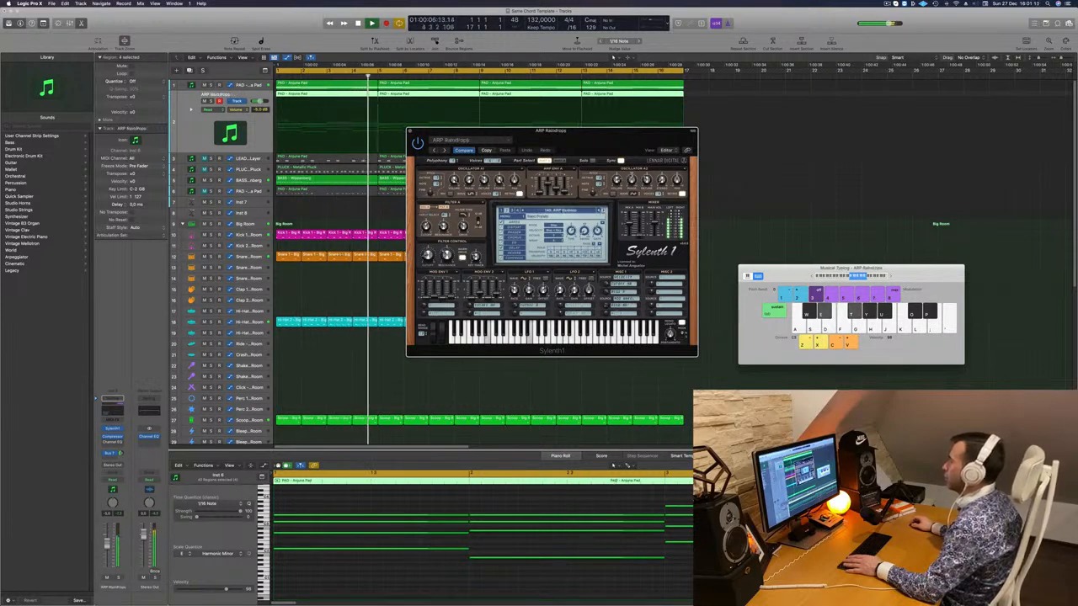
pyautogui.click(556, 211)
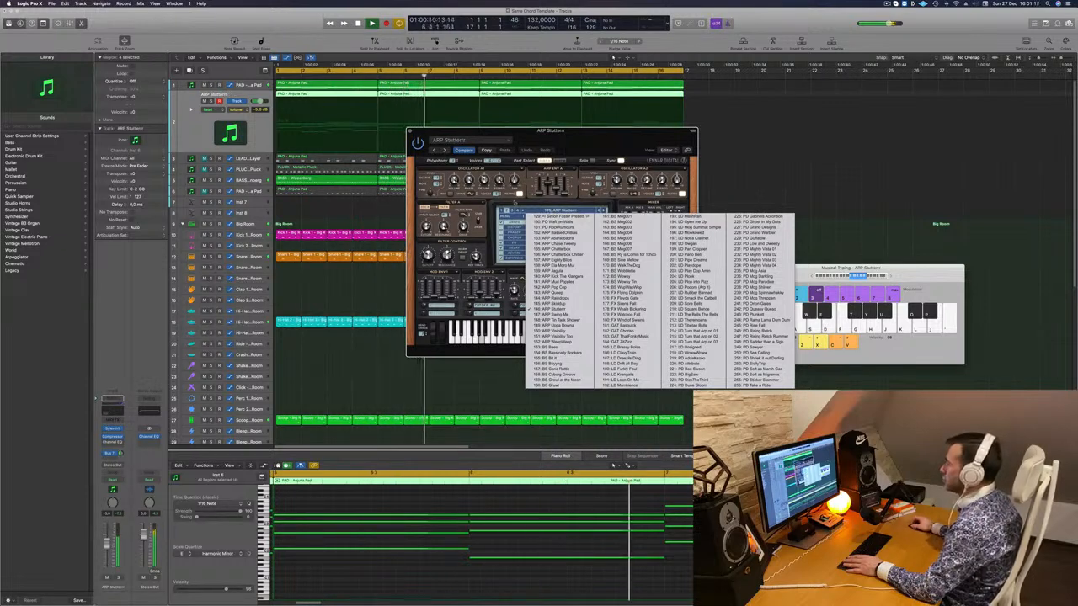
pyautogui.click(514, 203)
# - Audition three more presets, then switch bank and load ARP Arfur Moment
pyautogui.click(603, 210)
pyautogui.click(603, 210)
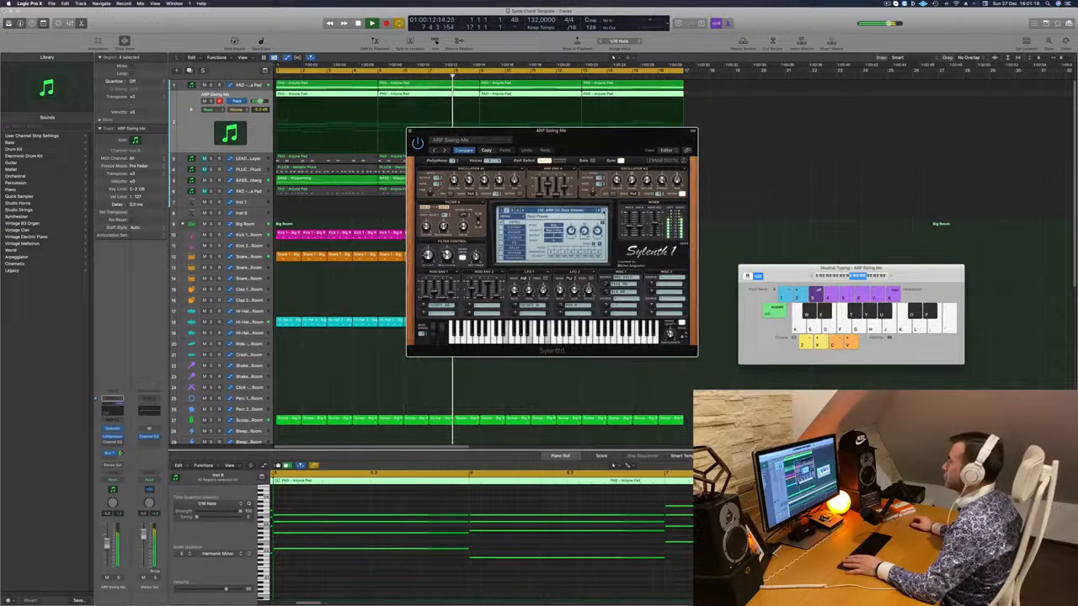
pyautogui.click(603, 211)
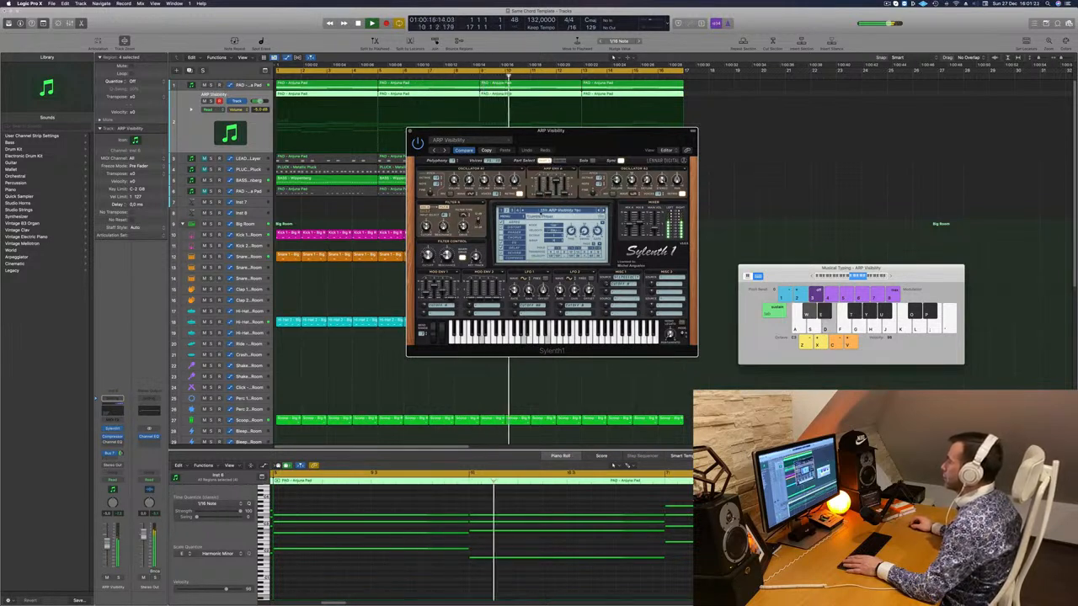
pyautogui.click(511, 211)
pyautogui.click(540, 210)
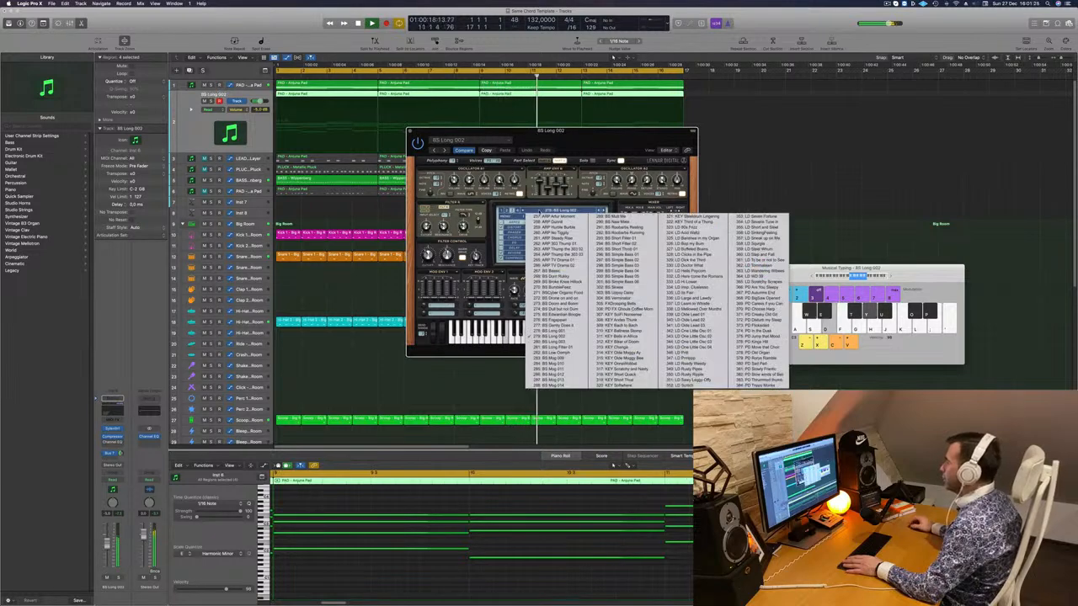
pyautogui.click(551, 217)
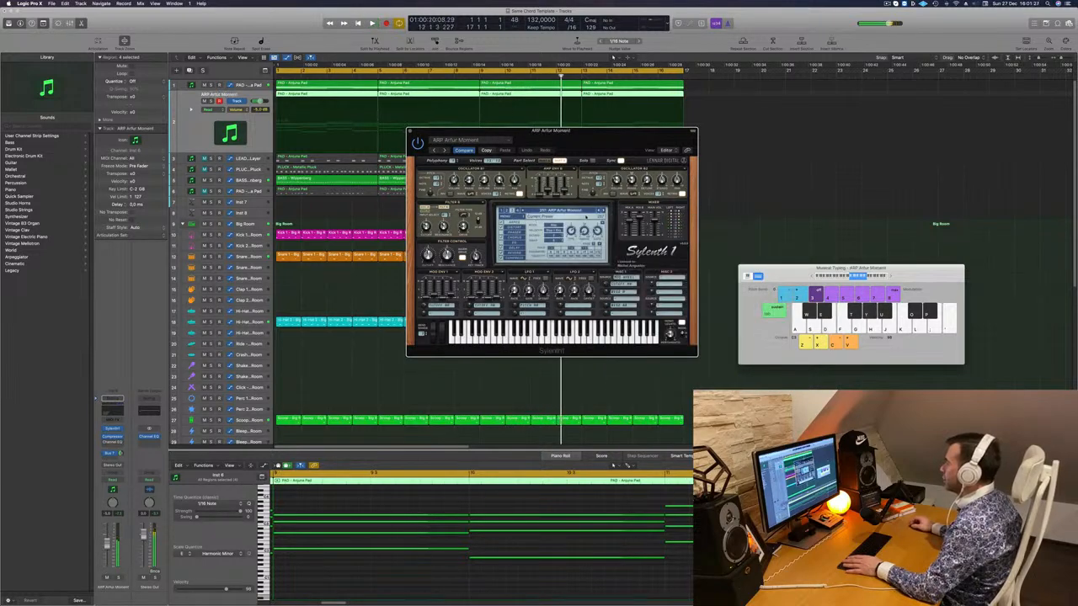
pyautogui.press('space')
# - Audition five more arp presets, then switch bank and load ARP Double Bass
pyautogui.click(603, 211)
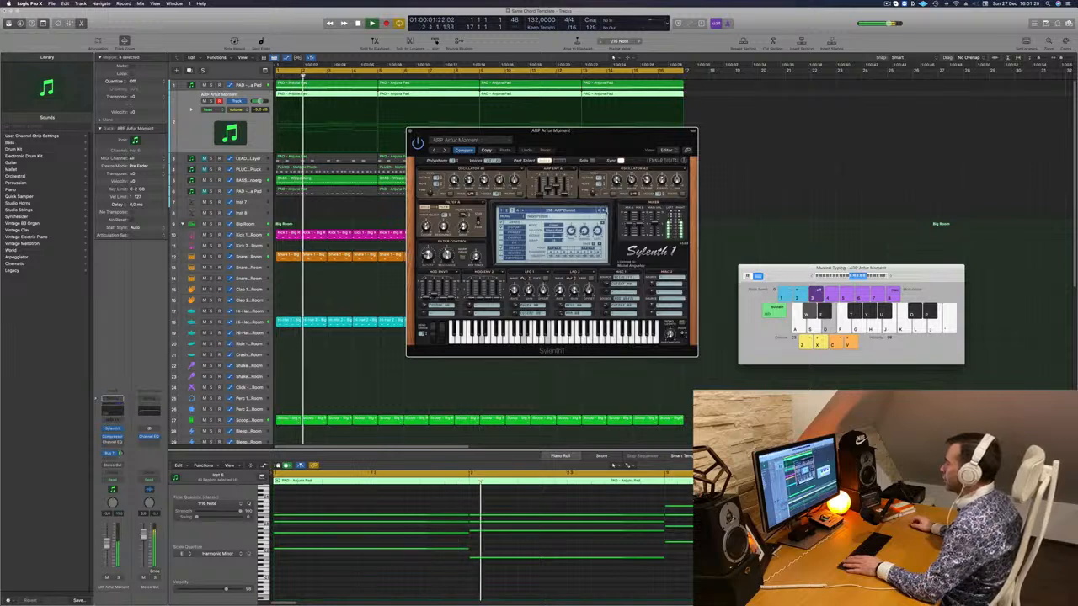
pyautogui.click(604, 210)
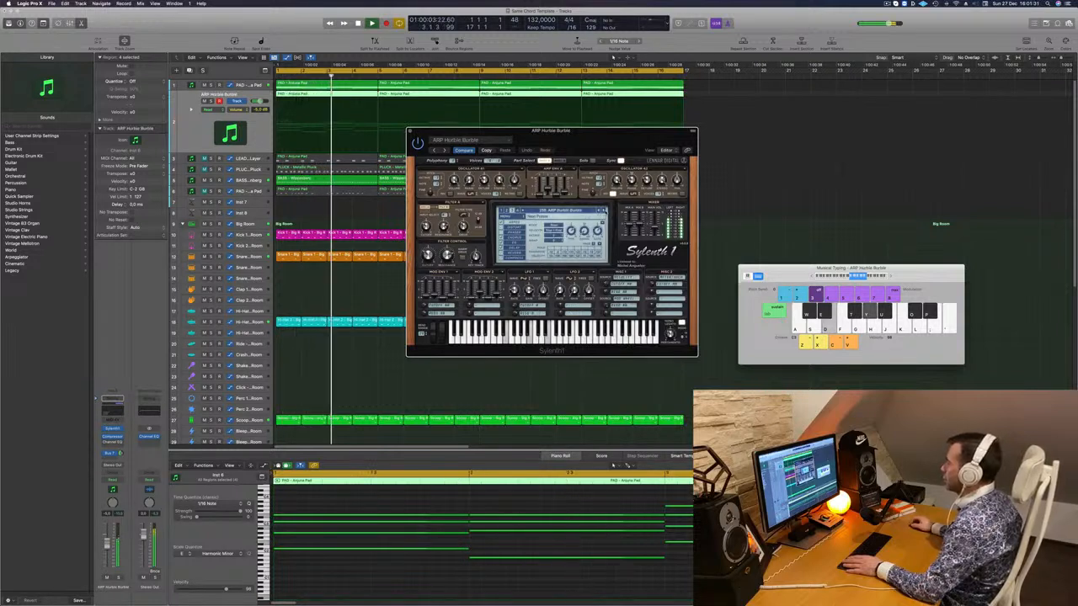
pyautogui.click(603, 211)
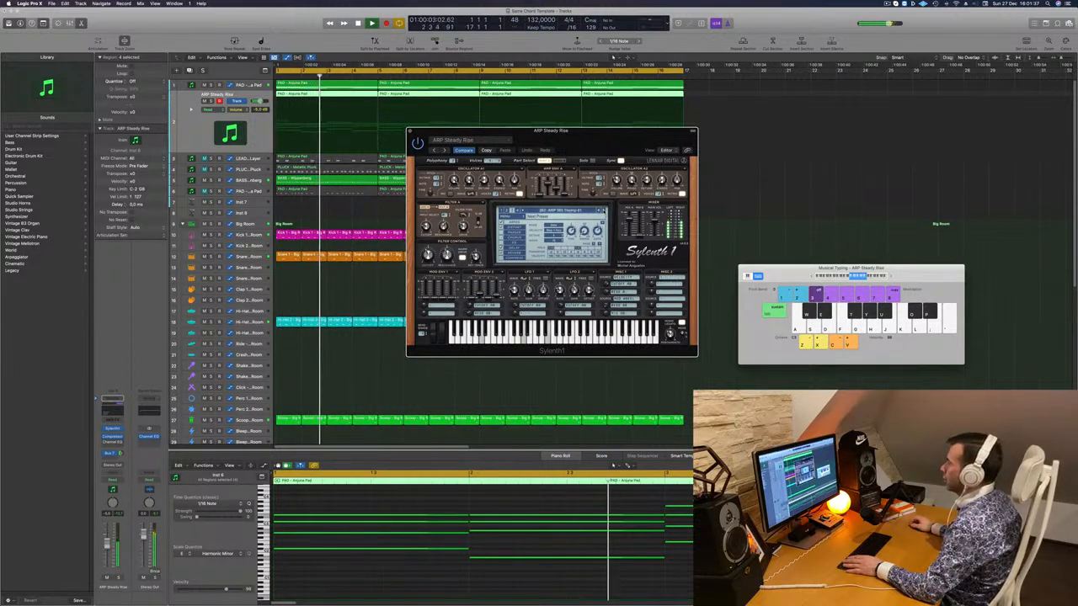
pyautogui.click(603, 210)
pyautogui.click(604, 210)
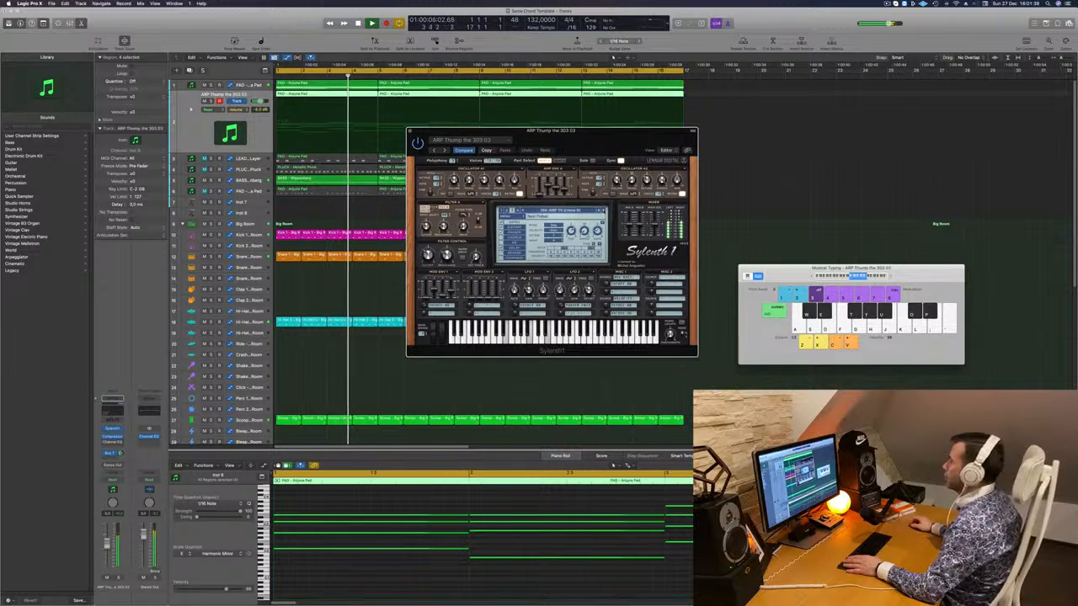
pyautogui.click(573, 211)
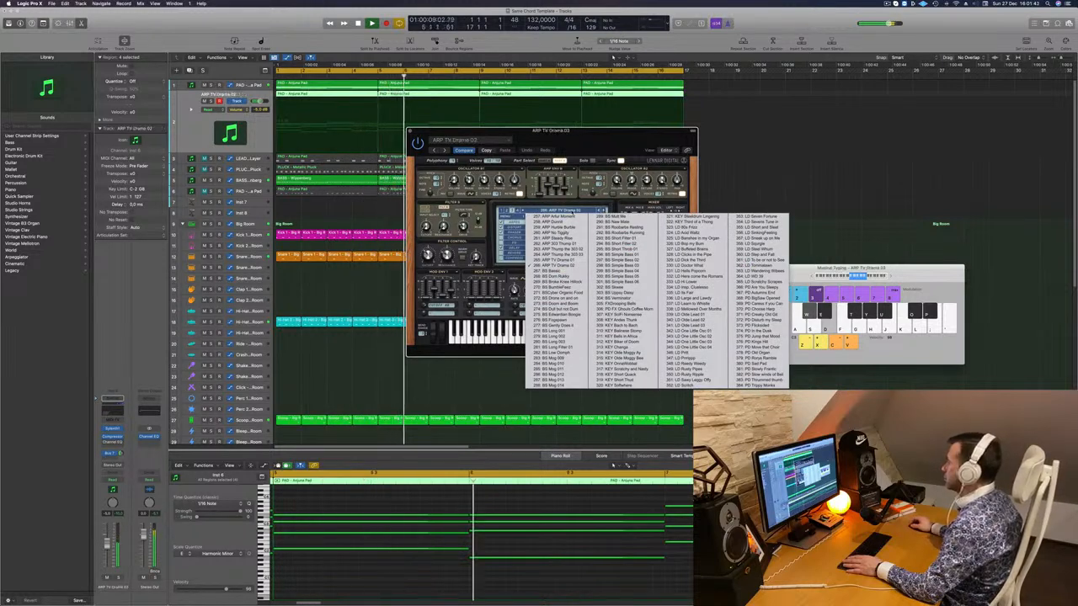
pyautogui.click(517, 210)
pyautogui.click(538, 210)
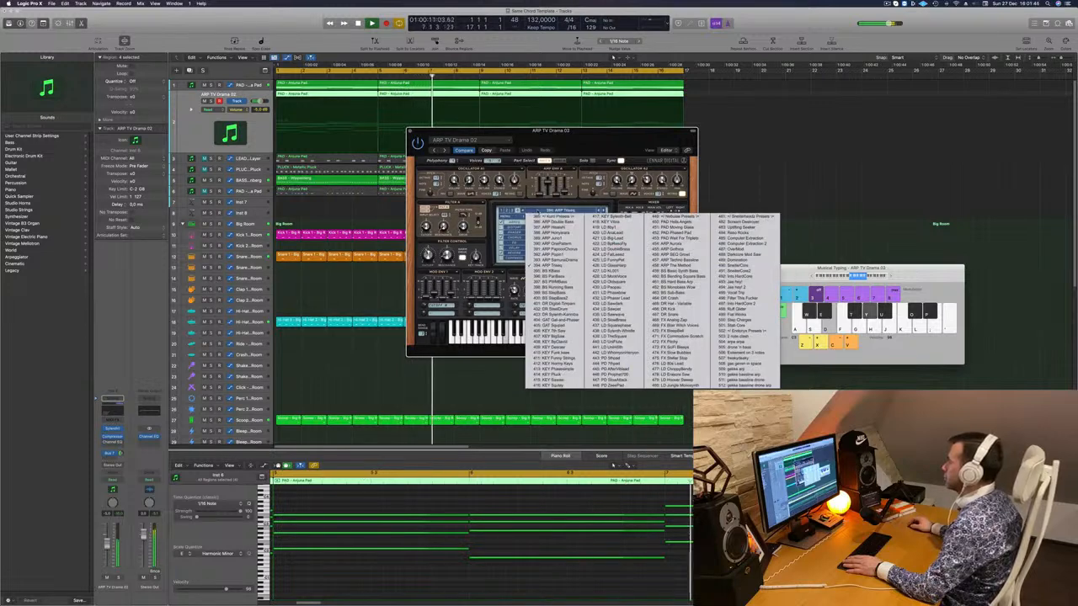
pyautogui.click(547, 222)
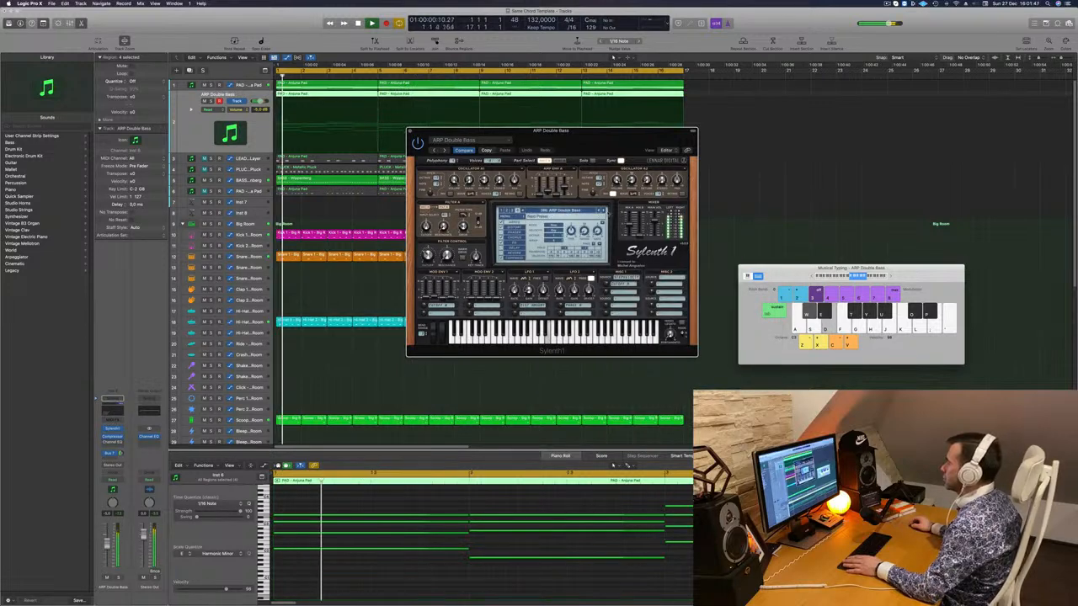
pyautogui.press('space')
pyautogui.press('space')
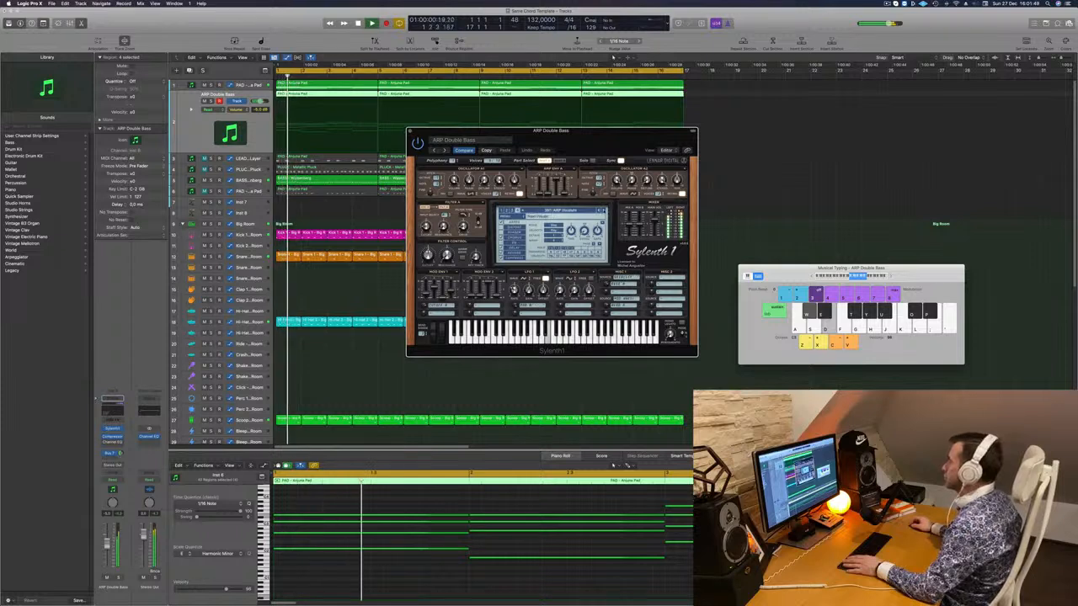
# - Audition the next two arp presets, replaying the project from the start
pyautogui.click(603, 210)
pyautogui.press('space')
pyautogui.press('space')
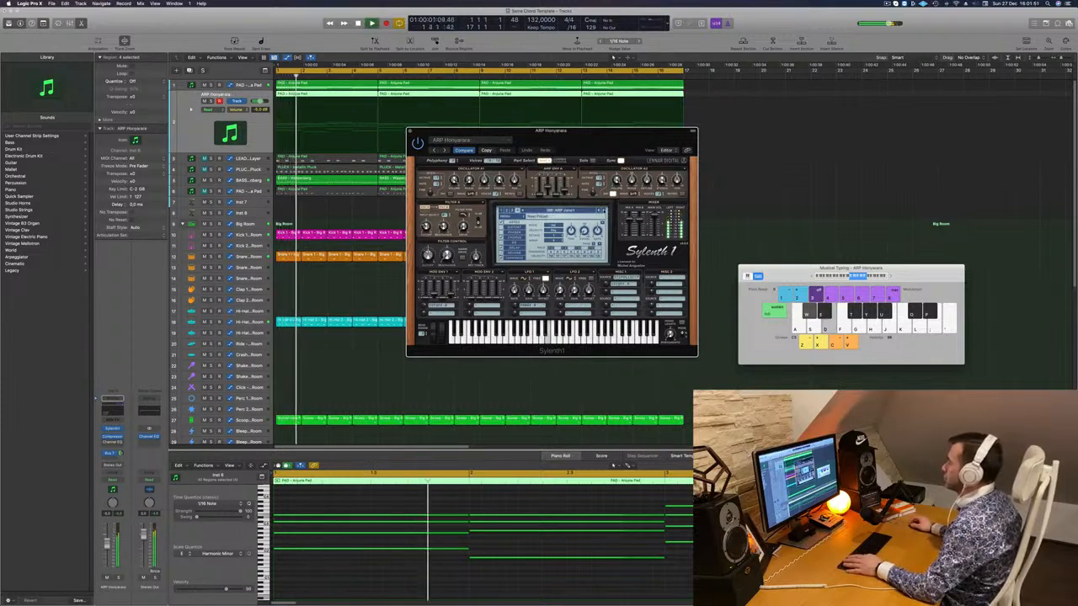
pyautogui.click(604, 210)
pyautogui.press('space')
pyautogui.press('space')
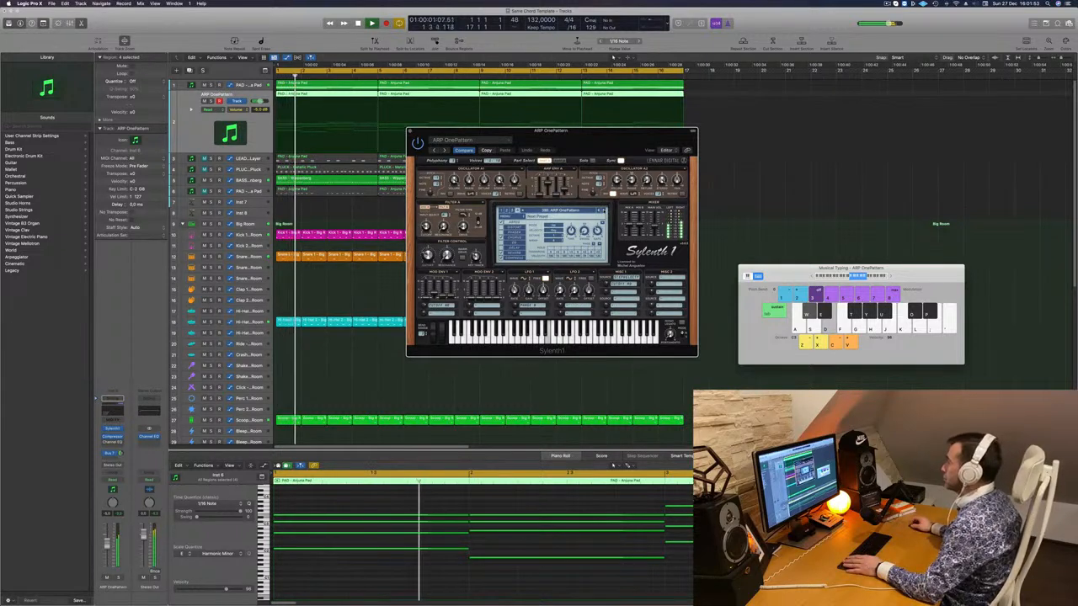
pyautogui.moveTo(587, 145); pyautogui.dragTo(653, 206)
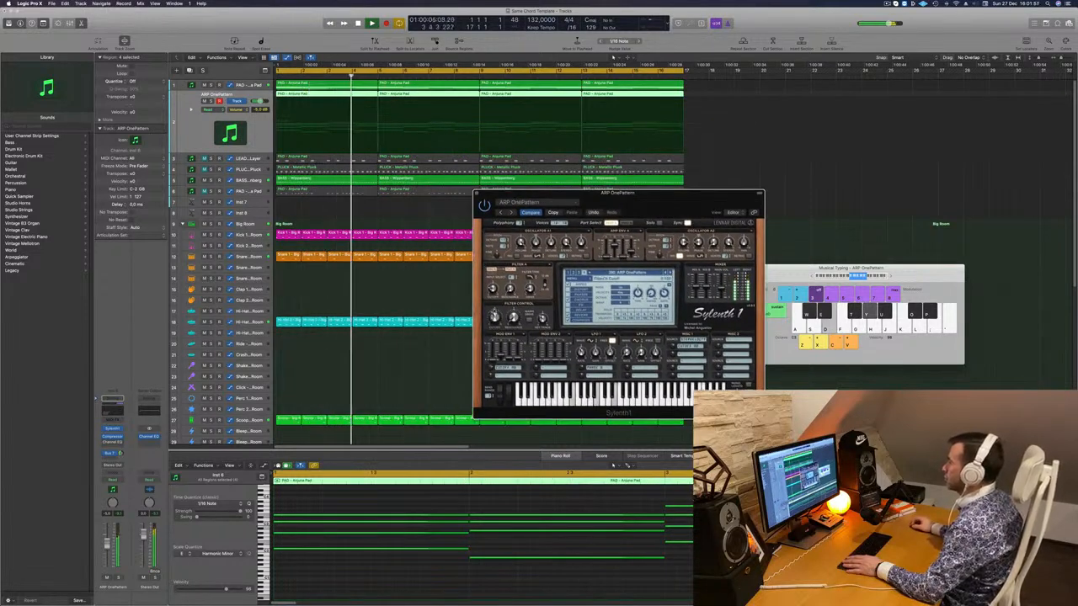
pyautogui.press('Return')
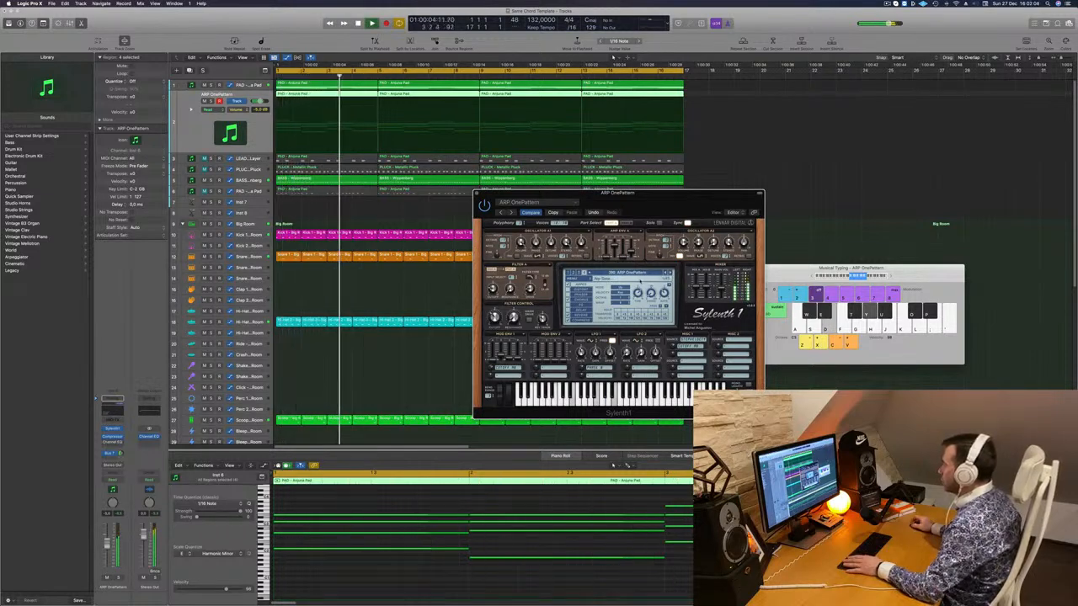
pyautogui.press('Return')
pyautogui.moveTo(647, 202); pyautogui.dragTo(641, 169)
# - Step forward and back through the presets to ARP OnePattern, then close Sylenth1
pyautogui.click(664, 248)
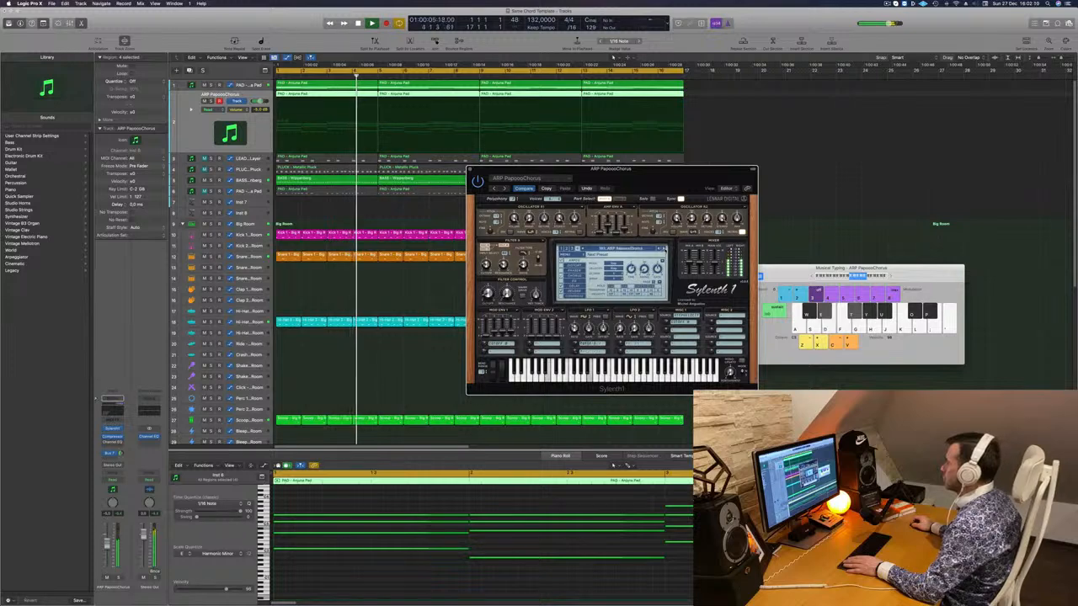
pyautogui.click(664, 249)
pyautogui.click(665, 249)
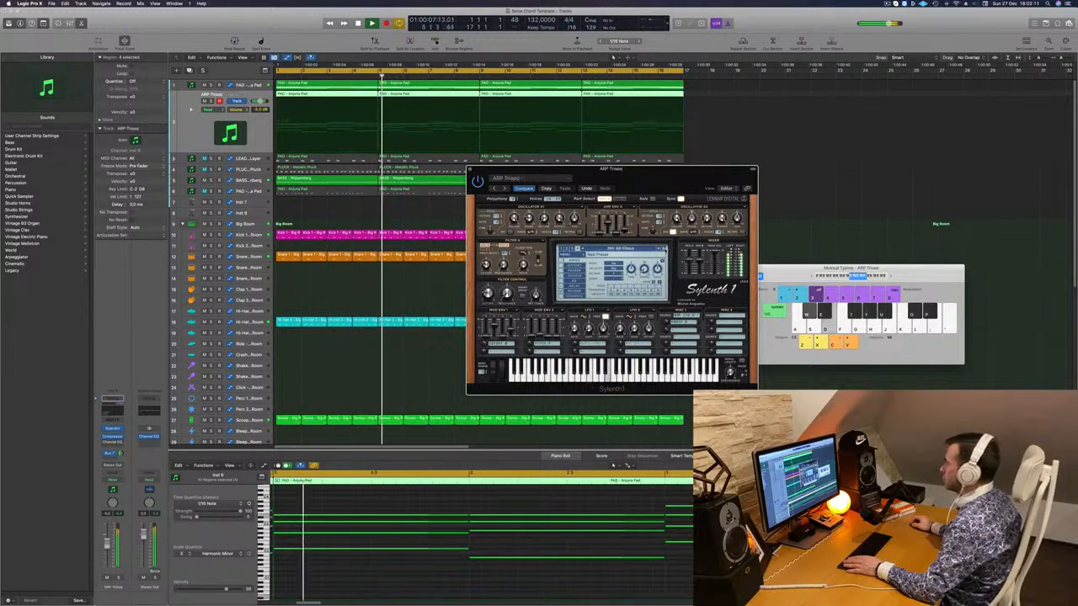
pyautogui.press('Return')
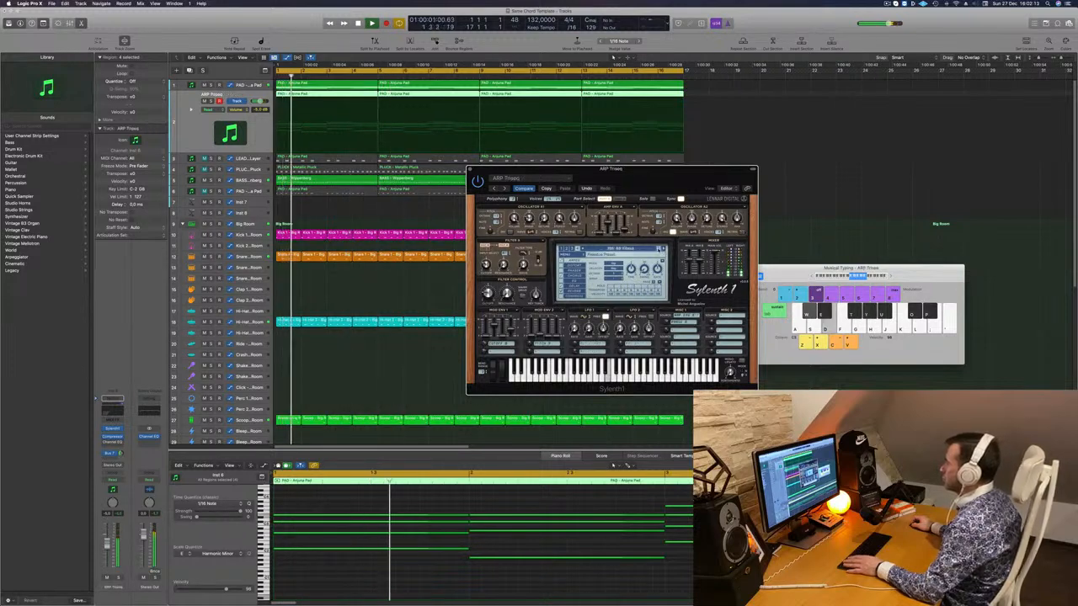
pyautogui.click(660, 250)
pyautogui.click(659, 249)
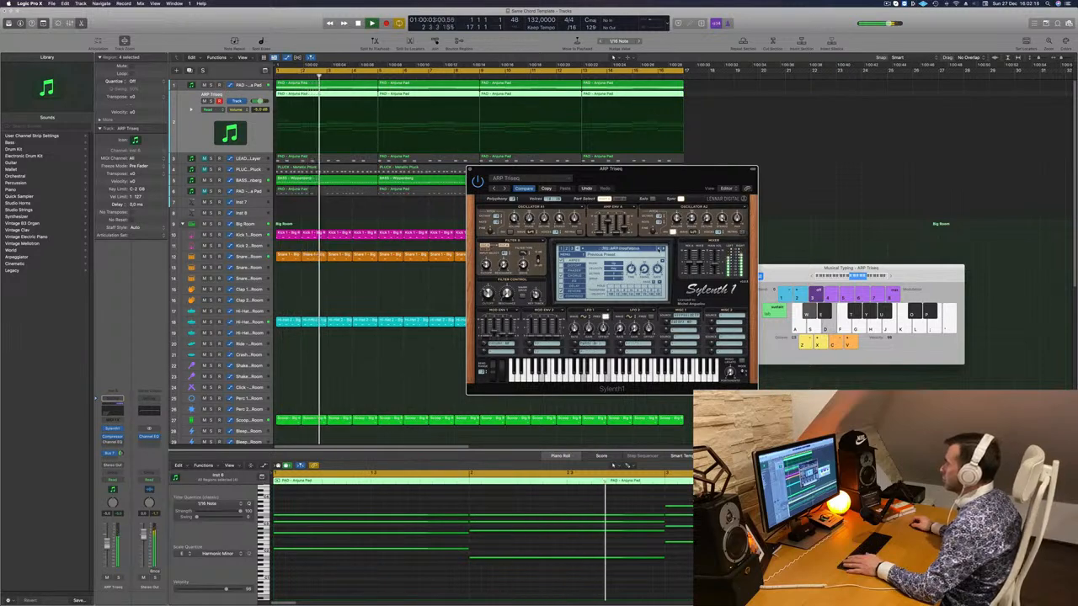
pyautogui.moveTo(682, 169); pyautogui.dragTo(710, 118)
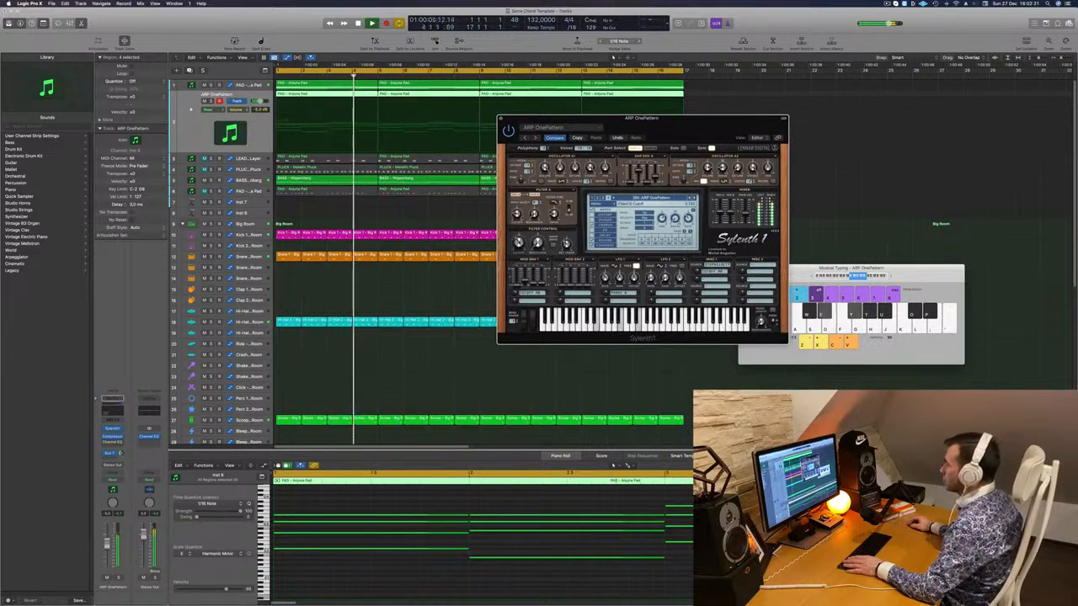
pyautogui.press('Return')
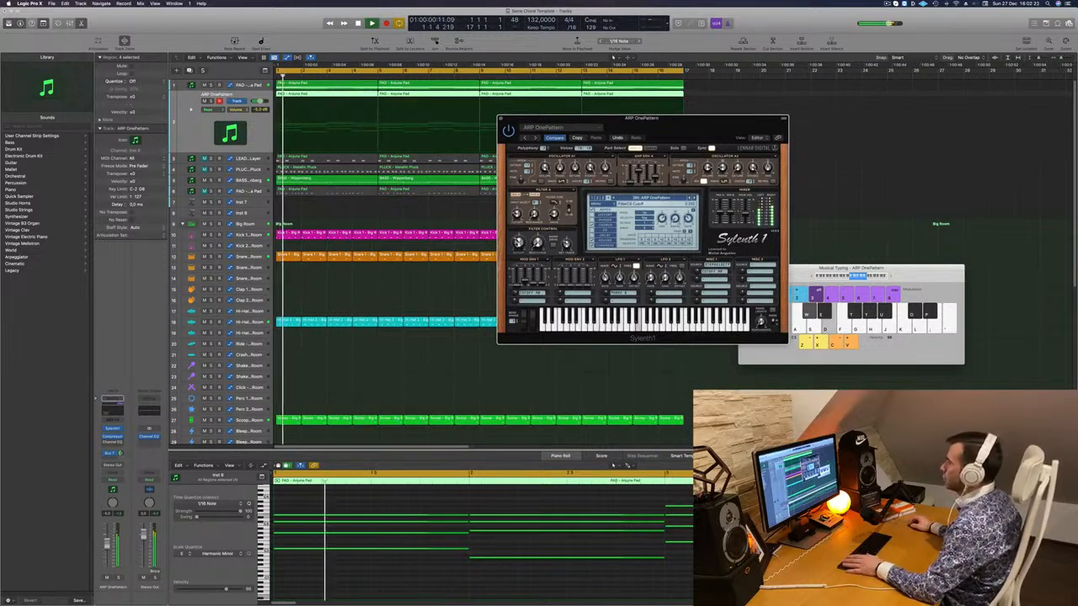
pyautogui.click(501, 118)
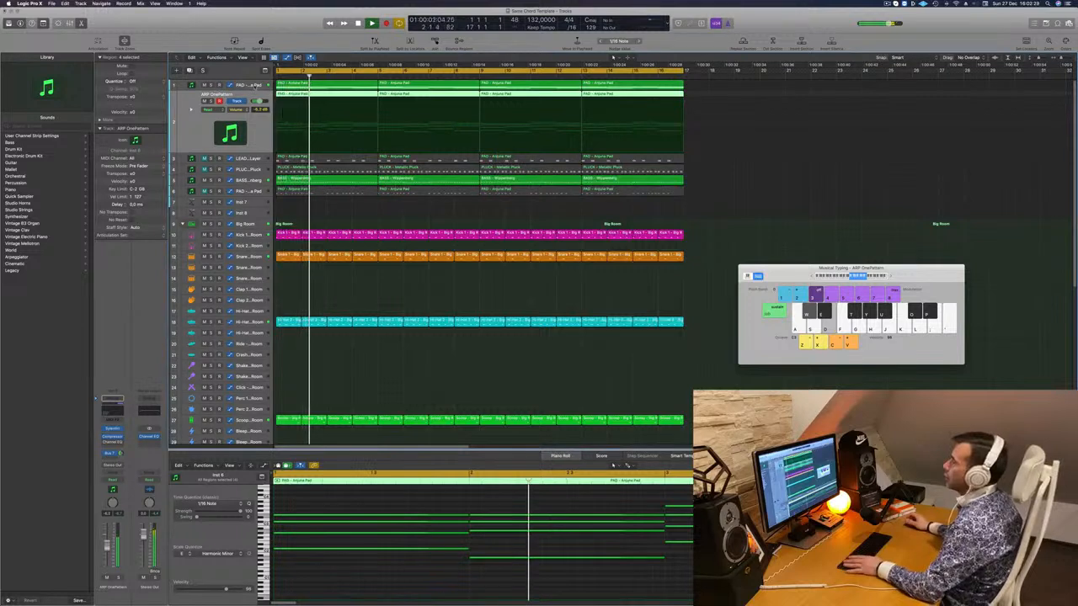
# - In Touch mode, record a rising filter cutoff sweep on the PAD - Anjuna Pad track's Sylenth1
pyautogui.click(255, 86)
pyautogui.press('Return')
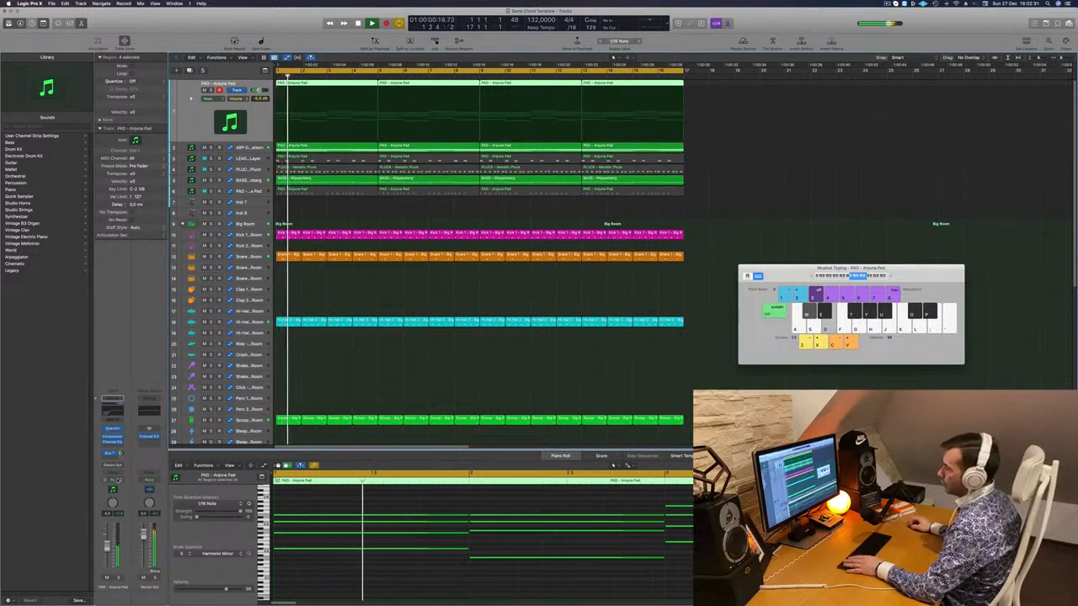
pyautogui.click(119, 480)
pyautogui.click(119, 486)
pyautogui.press('Return')
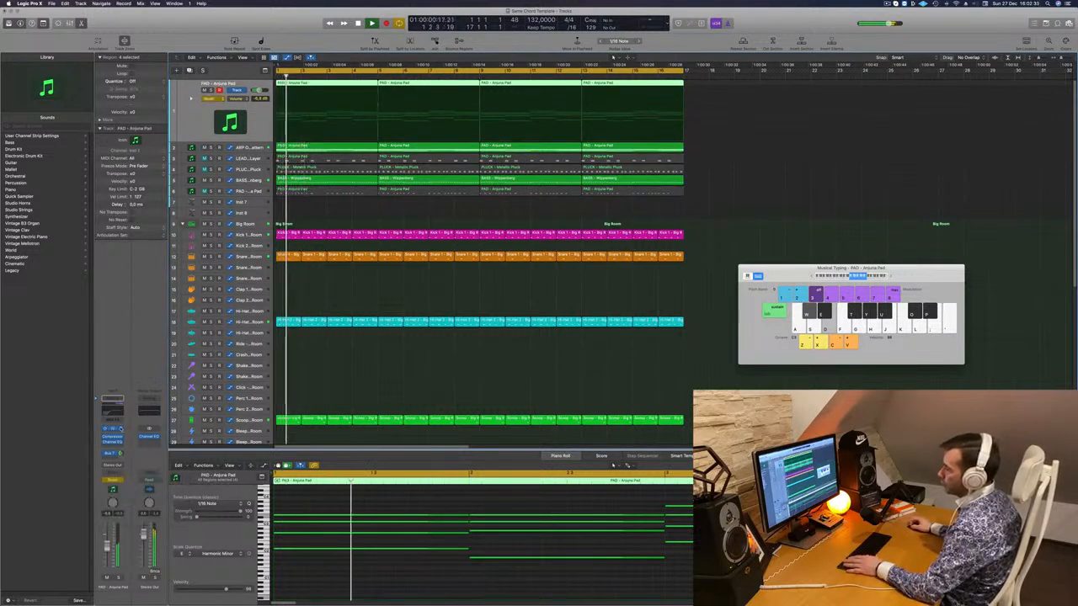
pyautogui.click(115, 429)
pyautogui.press('Return')
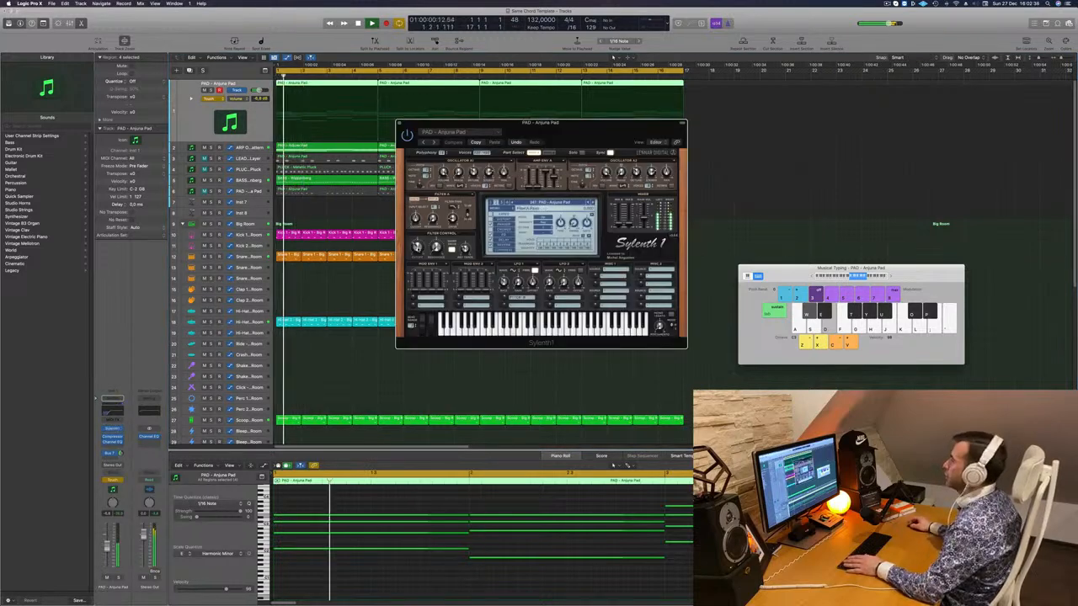
pyautogui.moveTo(417, 247)
pyautogui.mouseDown()
pyautogui.moveTo(386, 123)
pyautogui.moveTo(283, 129)
pyautogui.mouseUp()
pyautogui.click(399, 125)
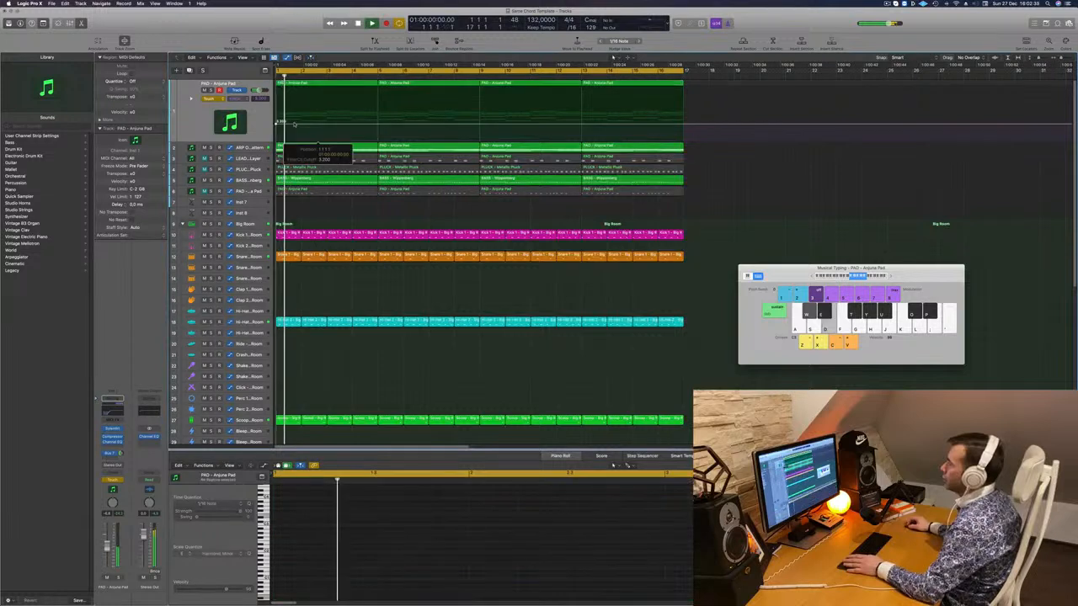
# - Edit the PAD cutoff automation: raise the bar 5 point into a ramp, then drop it after bar 5
pyautogui.press('Delete')
pyautogui.press('space')
pyautogui.moveTo(377, 126); pyautogui.dragTo(377, 109)
pyautogui.click(214, 99)
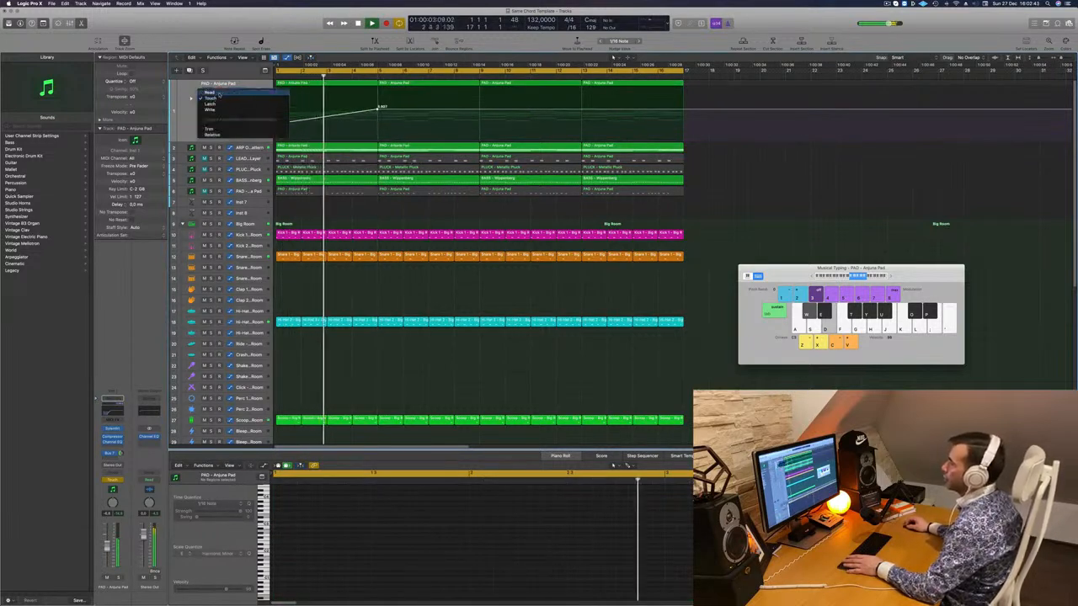
pyautogui.click(210, 99)
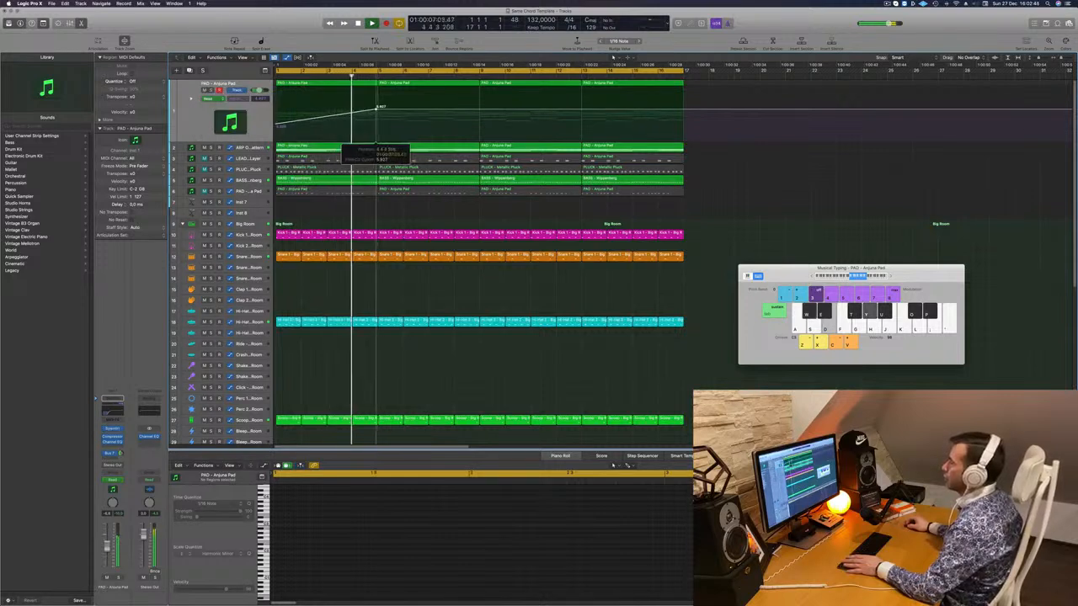
pyautogui.moveTo(377, 109); pyautogui.dragTo(377, 129)
pyautogui.press('space')
pyautogui.press('space')
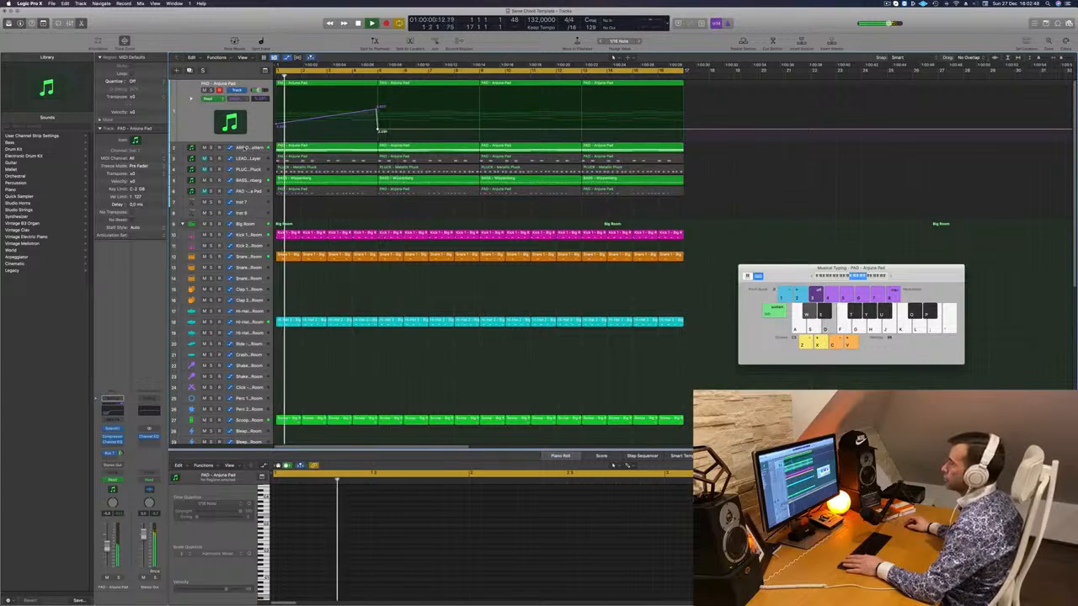
pyautogui.click(251, 148)
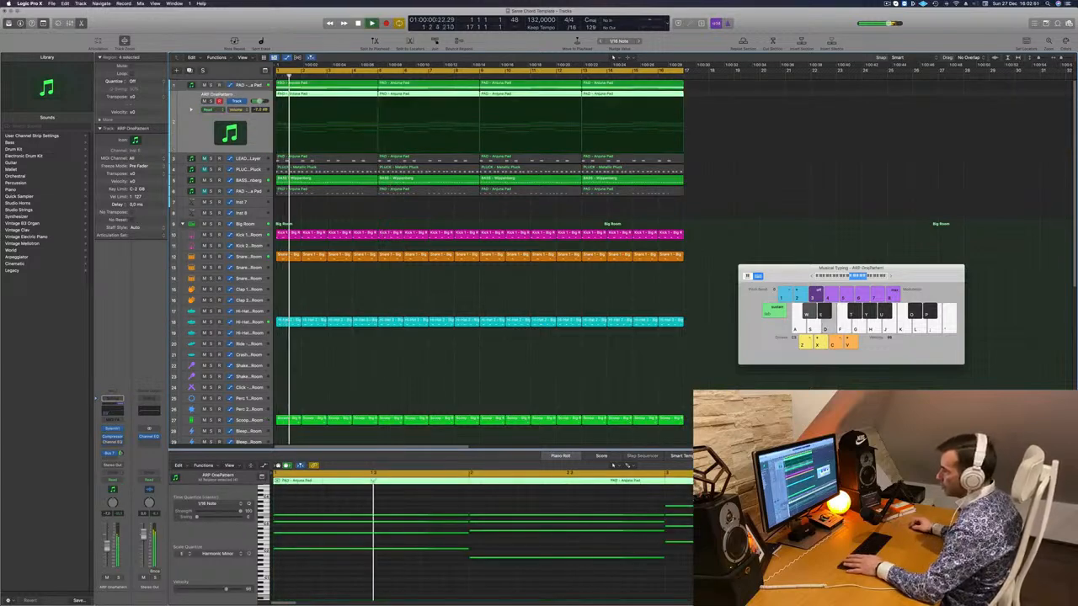
# - In the ARP Channel EQ, move the 250 Hz band to 93.5 Hz and lower the low cut to 115 Hz
pyautogui.press('space')
pyautogui.press('space')
pyautogui.press('v')
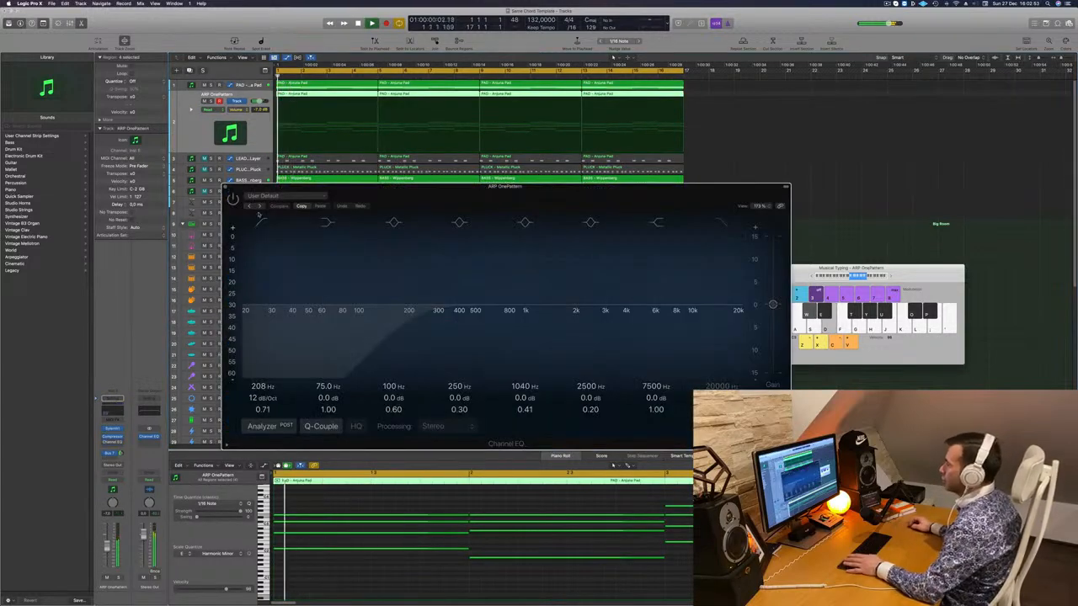
pyautogui.click(254, 218)
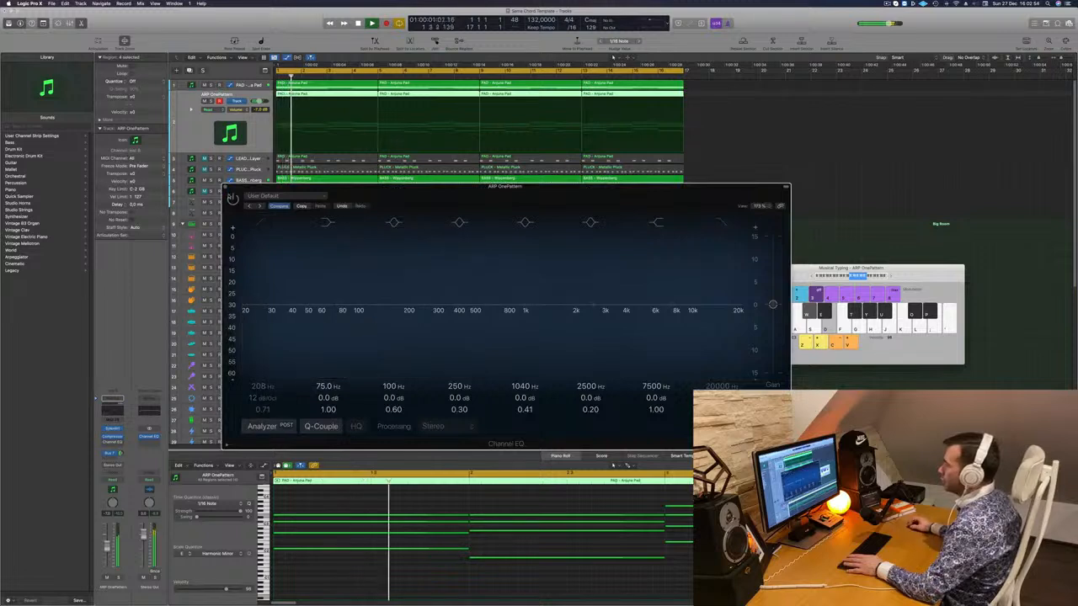
pyautogui.click(262, 222)
pyautogui.moveTo(427, 305); pyautogui.dragTo(355, 300)
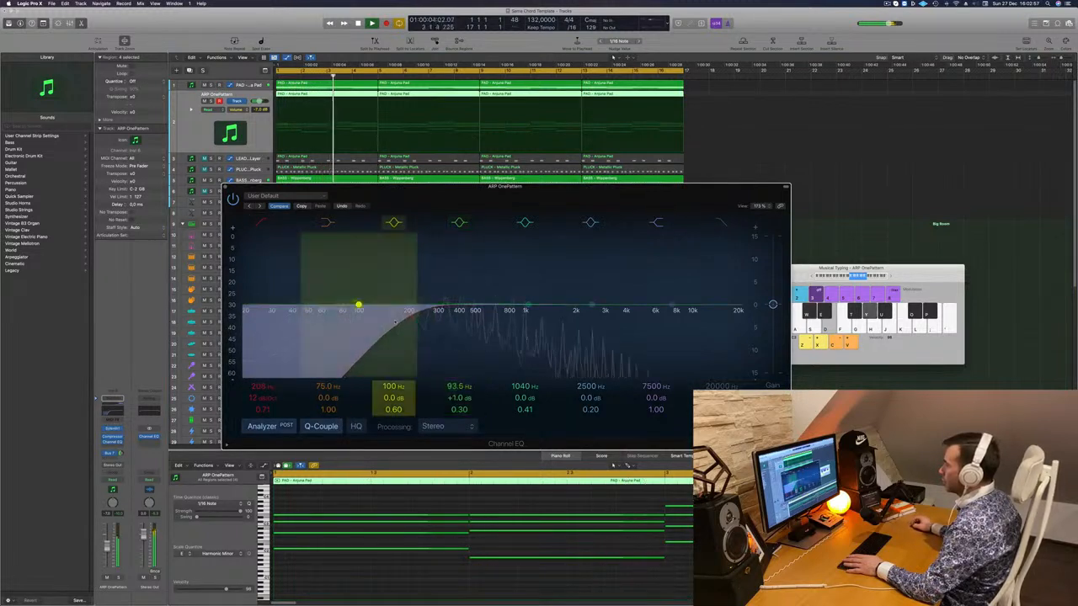
pyautogui.moveTo(411, 320); pyautogui.dragTo(353, 310)
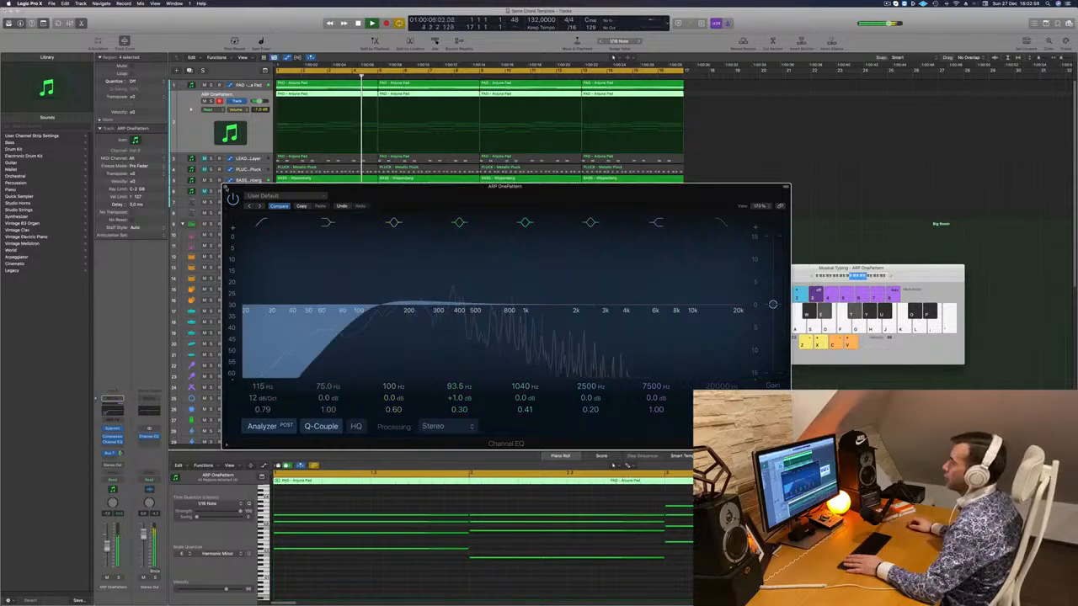
pyautogui.click(225, 187)
# - Unmute the LEAD track and repeat all regions in the arrangement after bar 17
pyautogui.press('d')
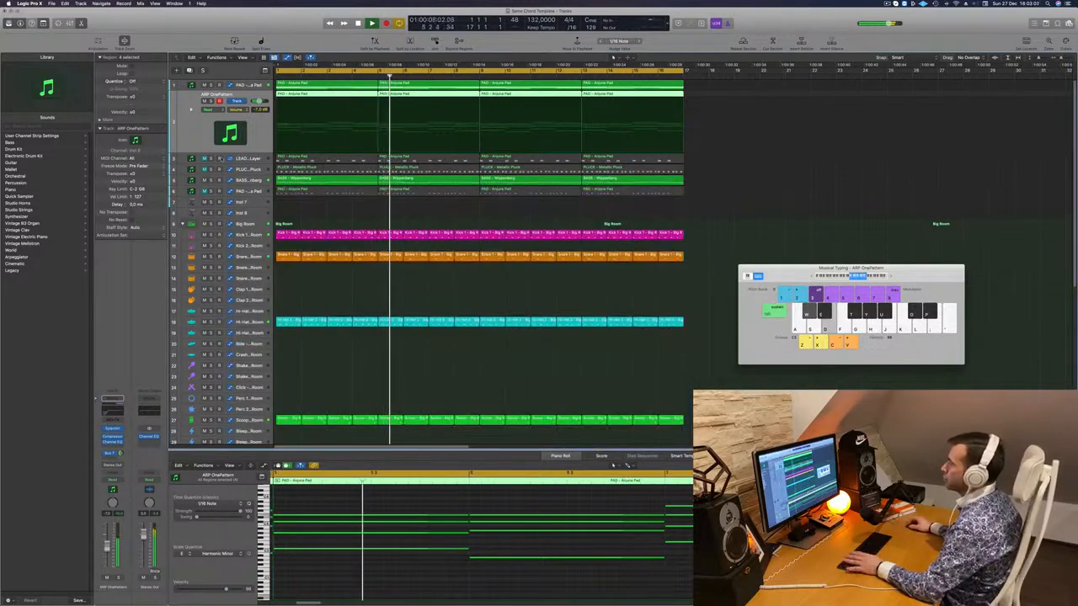
pyautogui.click(204, 159)
pyautogui.click(360, 158)
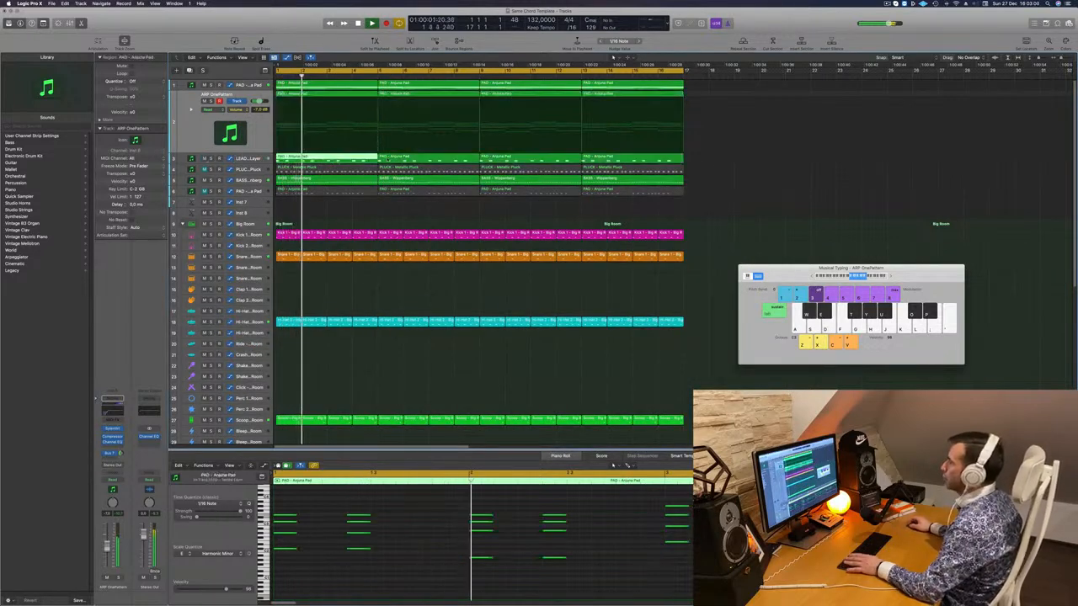
pyautogui.press('super+a')
pyautogui.press('super+r')
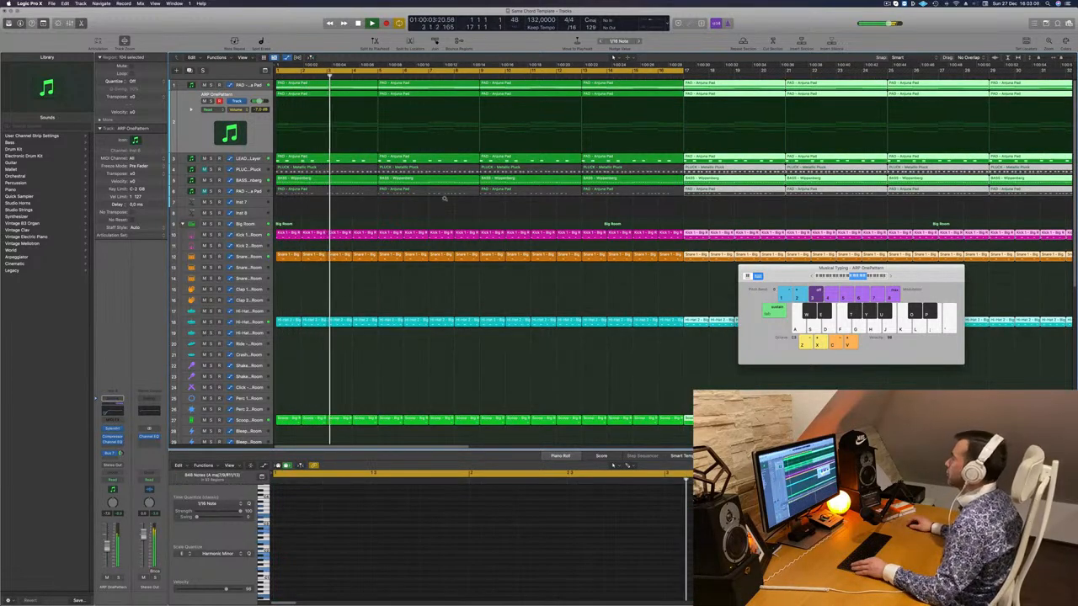
# - Delete the first region on the LEAD track so it enters later
pyautogui.press('super+Left')
pyautogui.press('super+Left')
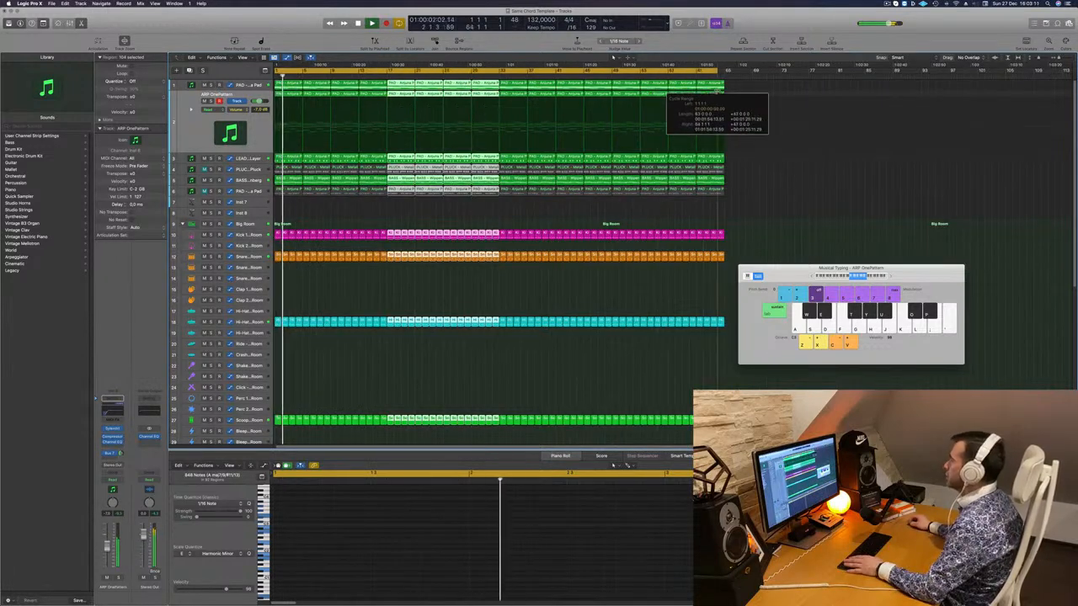
pyautogui.click(397, 217)
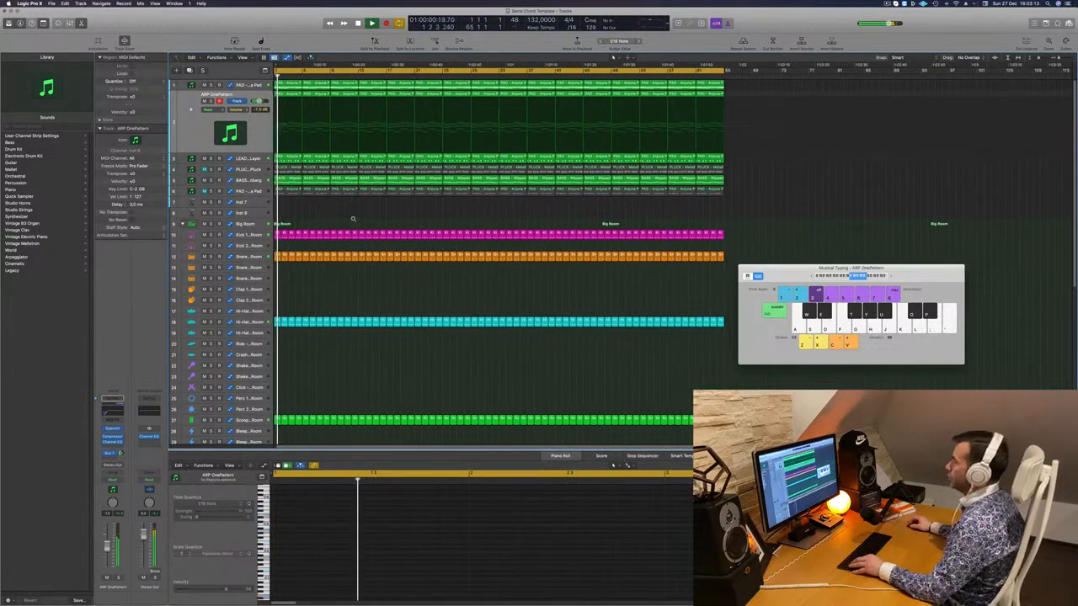
pyautogui.press('super+Right')
pyautogui.press('super+Right')
pyautogui.press('super+Right')
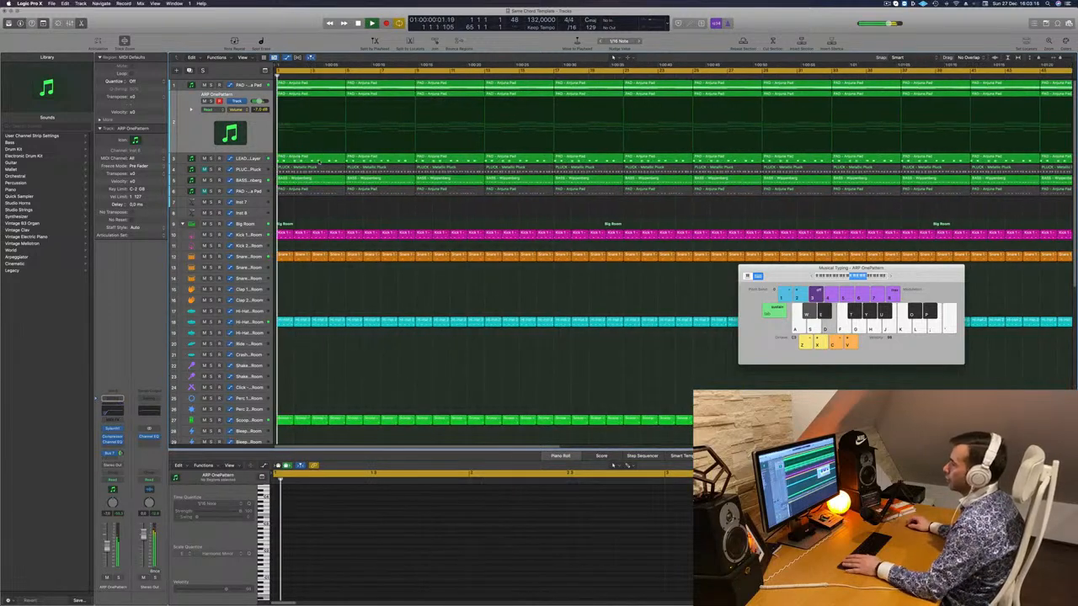
pyautogui.click(319, 161)
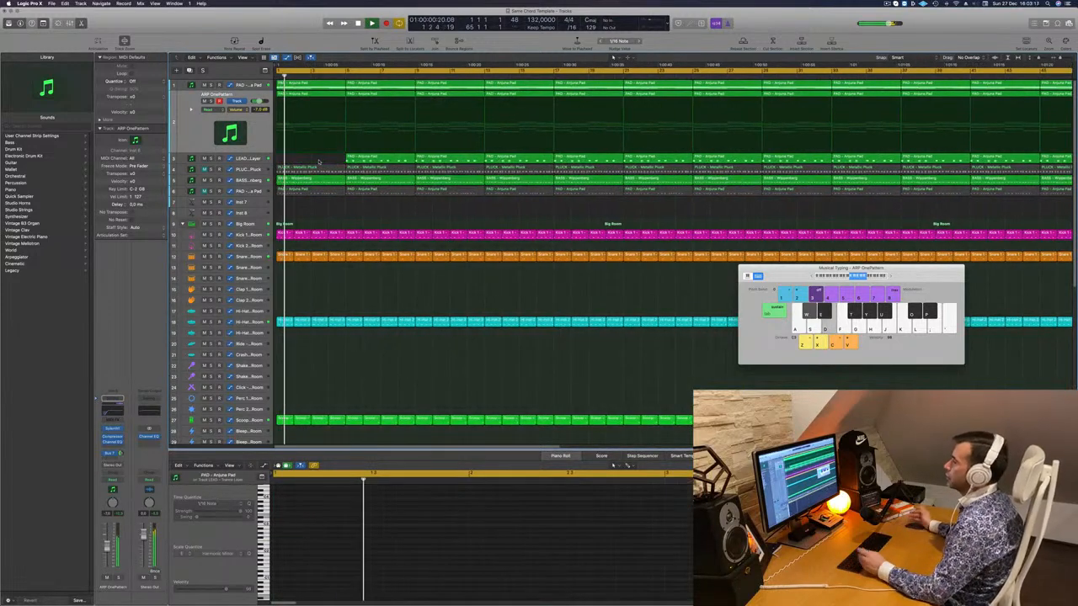
pyautogui.press('super+Left')
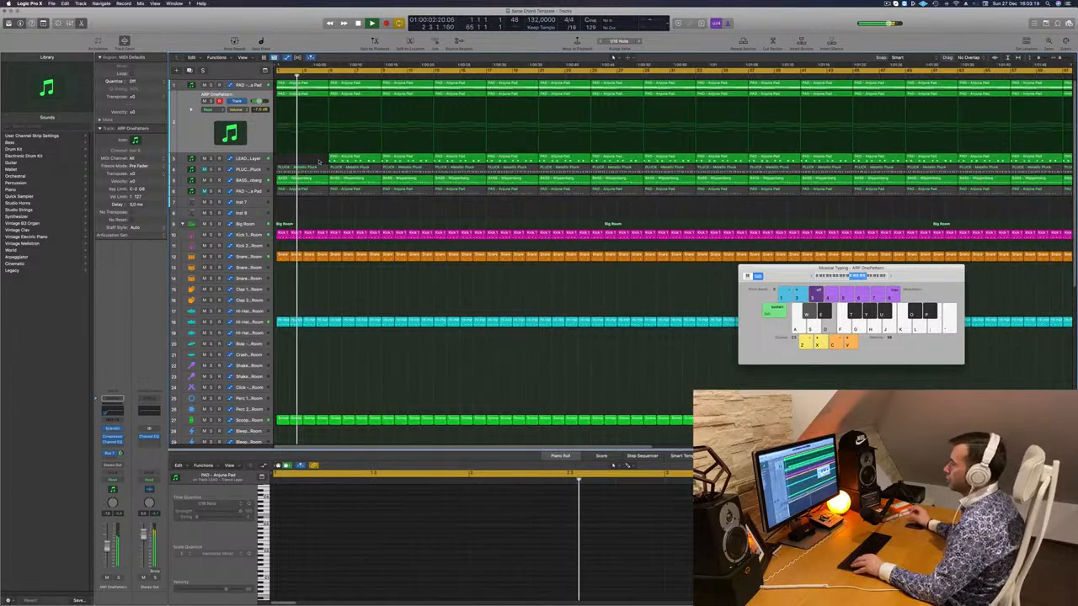
pyautogui.click(344, 160)
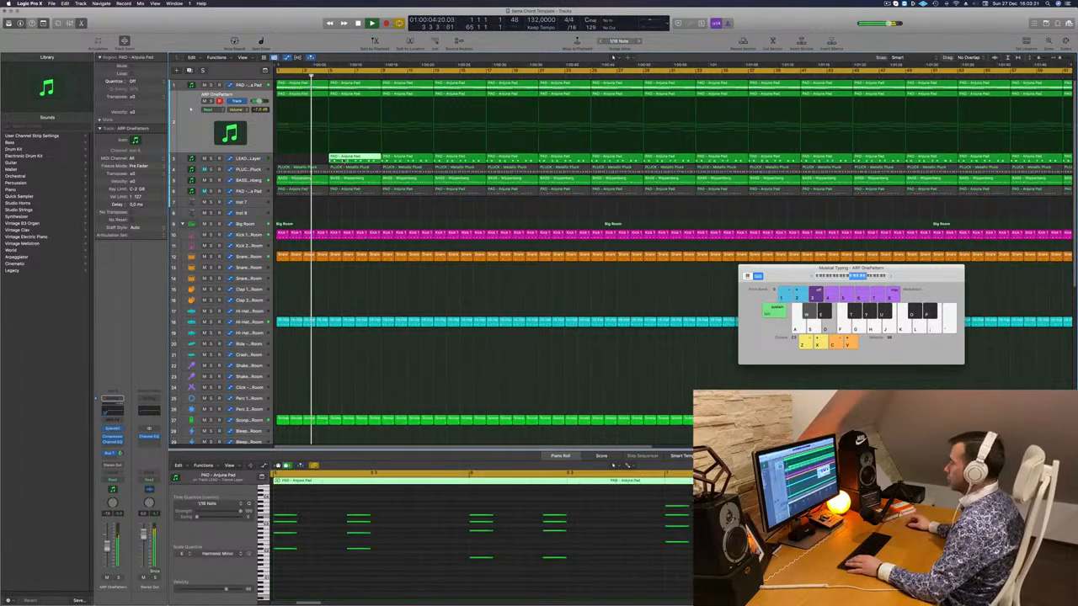
pyautogui.press('Delete')
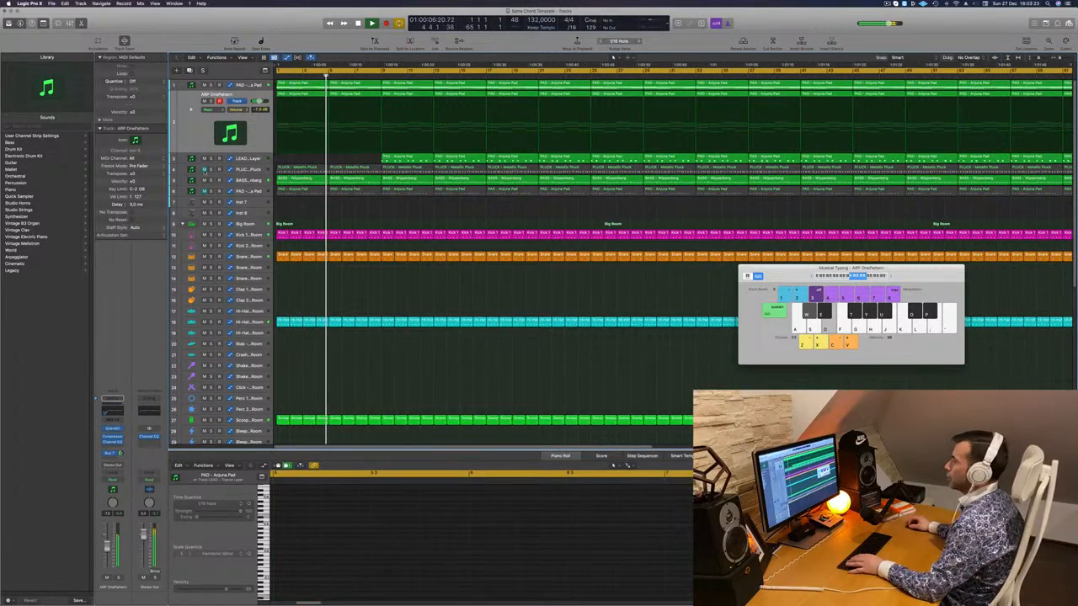
# - Unmute the PLUCK track and delete its first Metallic Pluck region
pyautogui.click(205, 170)
pyautogui.click(285, 171)
pyautogui.press('Delete')
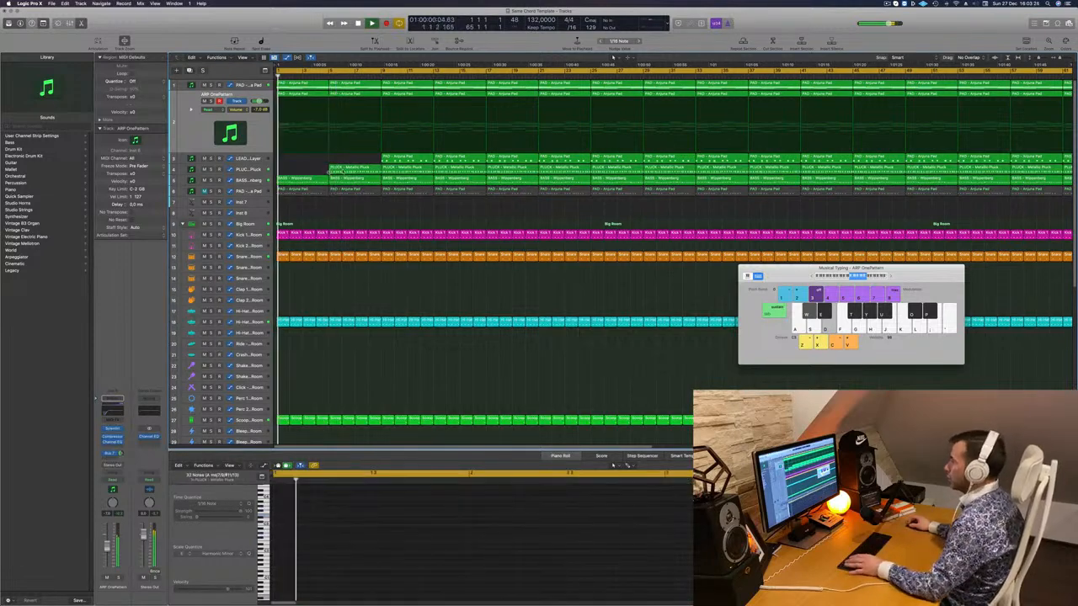
pyautogui.click(252, 181)
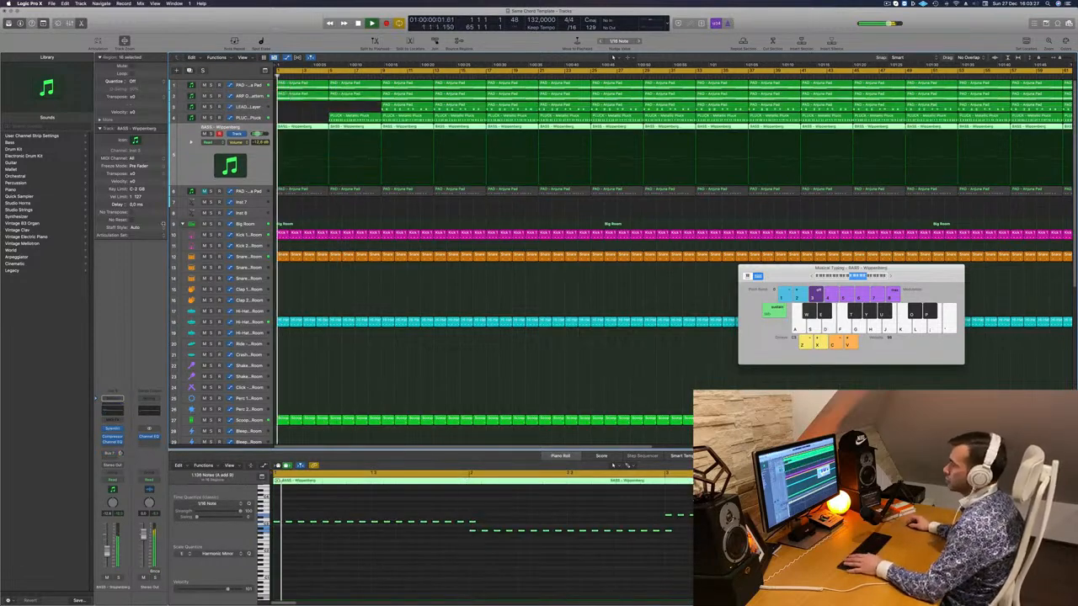
# - Write an opening automation ramp on BASS - Wippenberg in Touch mode, then set it back to Read
pyautogui.click(112, 477)
pyautogui.click(113, 486)
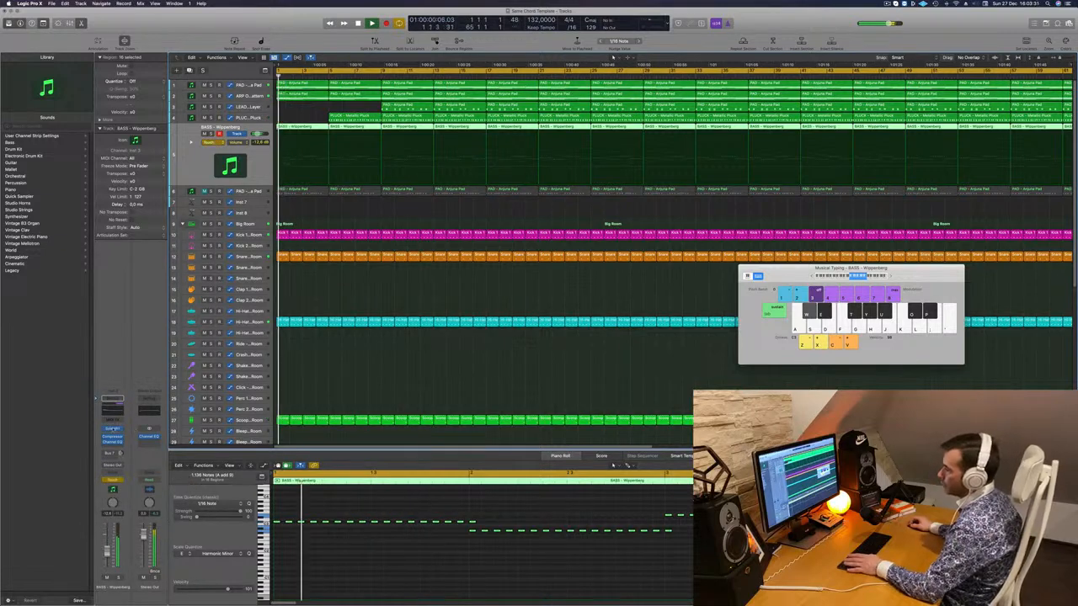
pyautogui.click(110, 429)
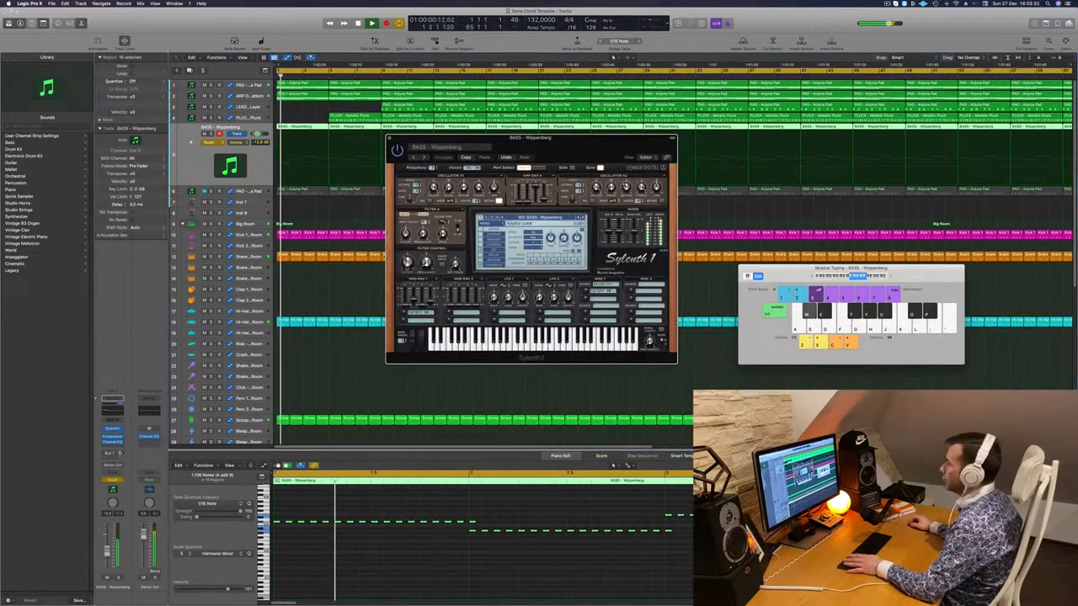
pyautogui.click(389, 139)
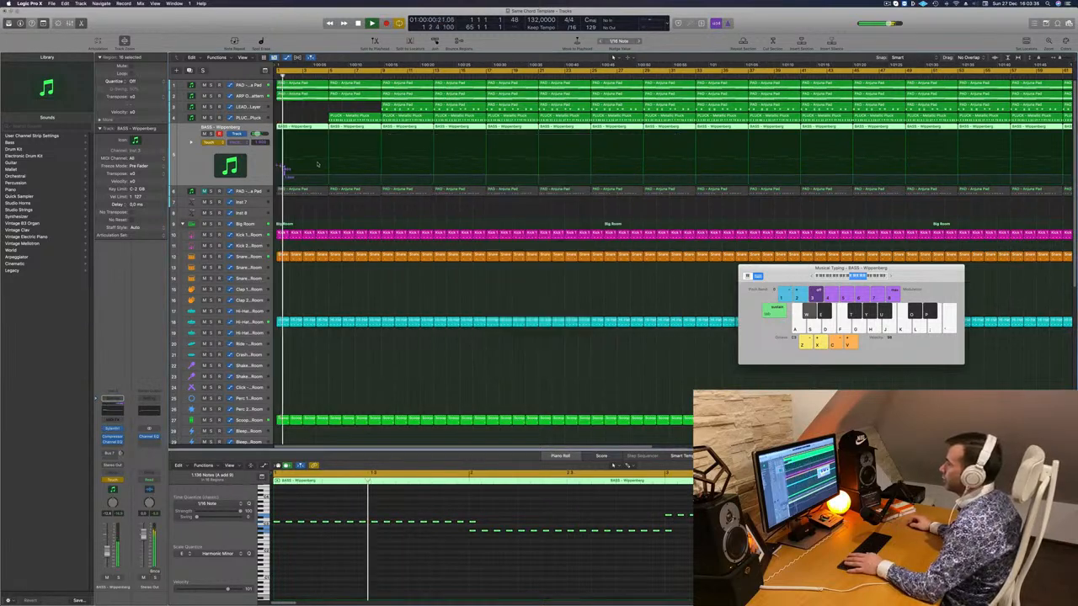
pyautogui.click(280, 175)
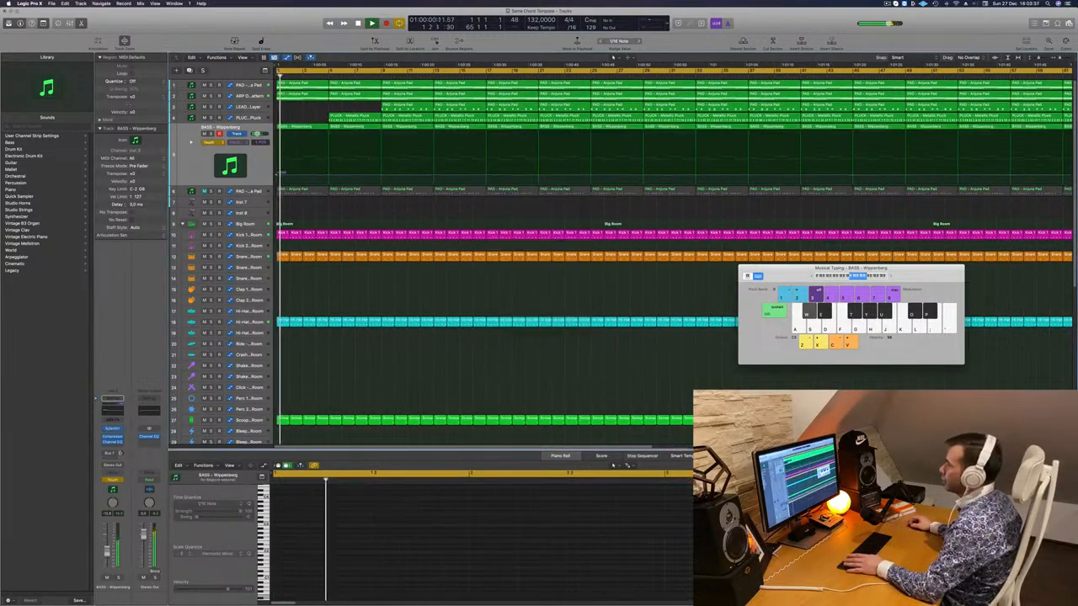
pyautogui.click(212, 141)
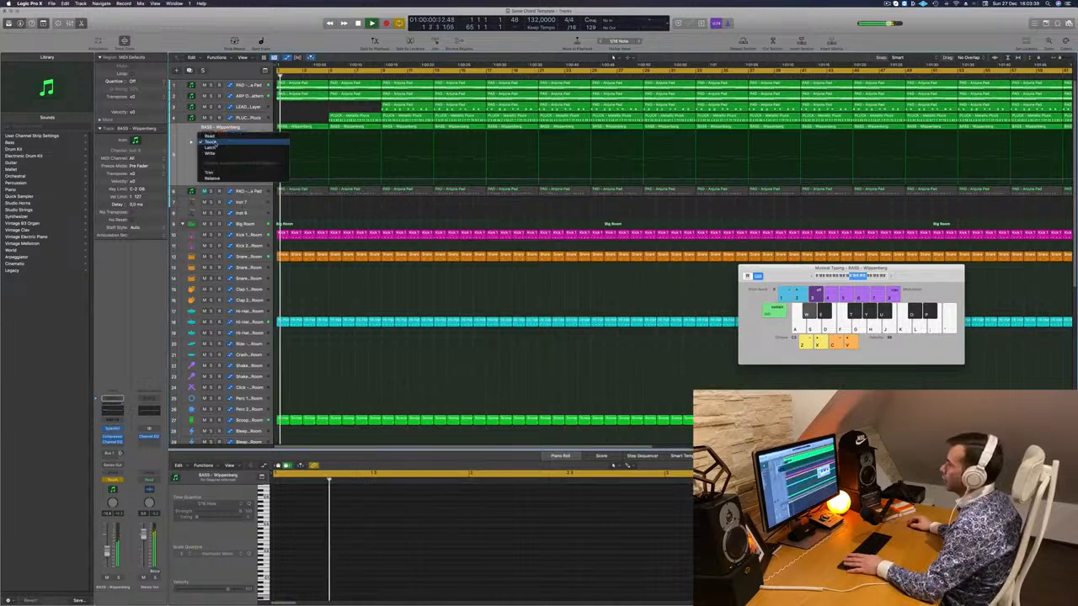
pyautogui.click(209, 136)
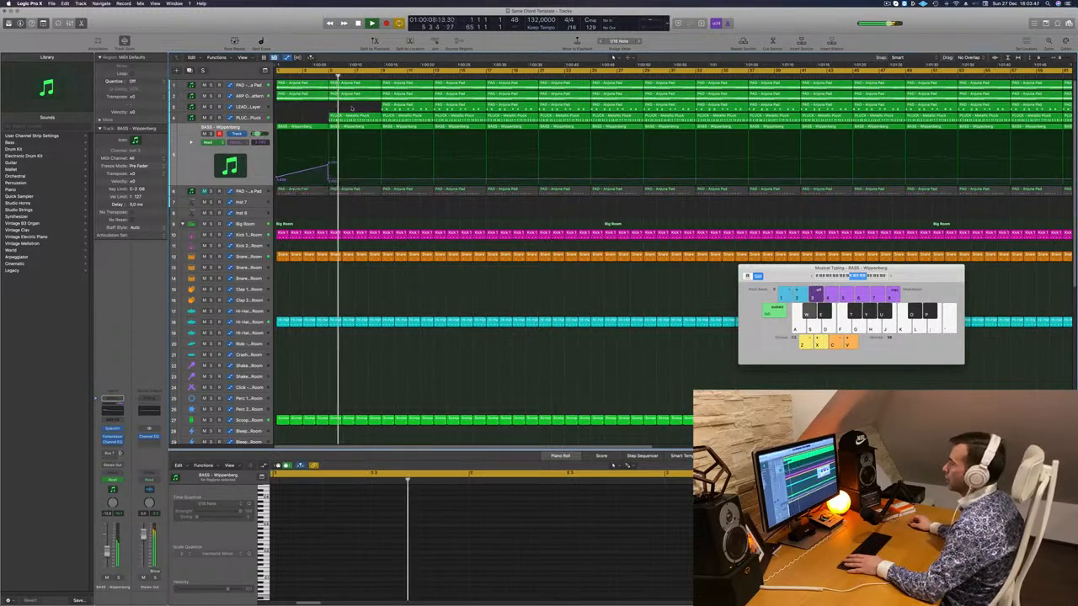
# - Select the PLUCK - Metallic Pluck track, close its synth, restart from bar 1 and move Musical Typing aside
pyautogui.click(250, 118)
pyautogui.press('d')
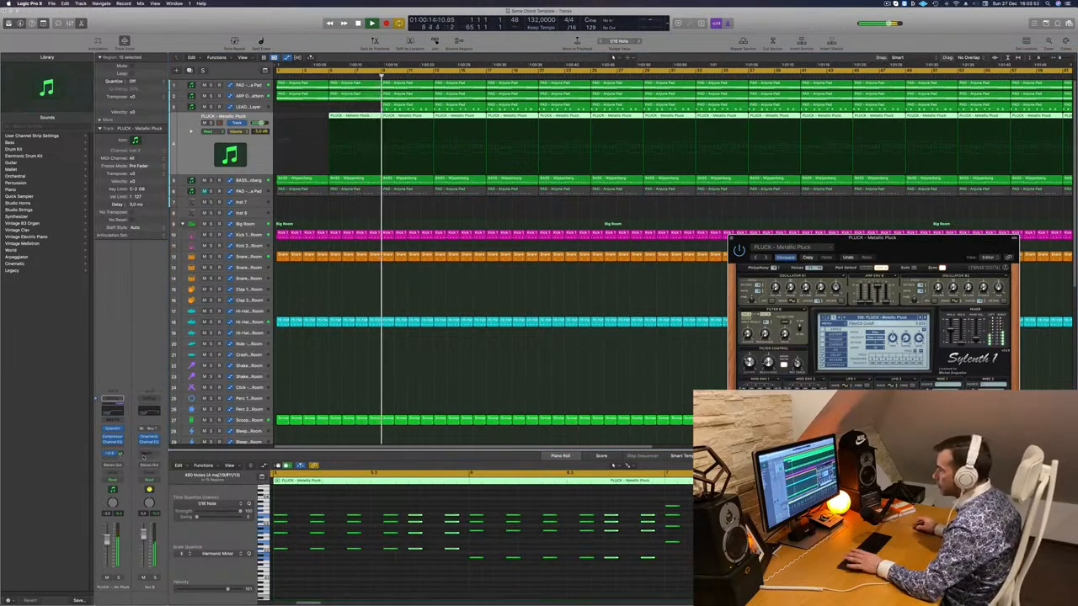
pyautogui.click(143, 457)
pyautogui.press('Return')
pyautogui.click(733, 241)
pyautogui.press('Return')
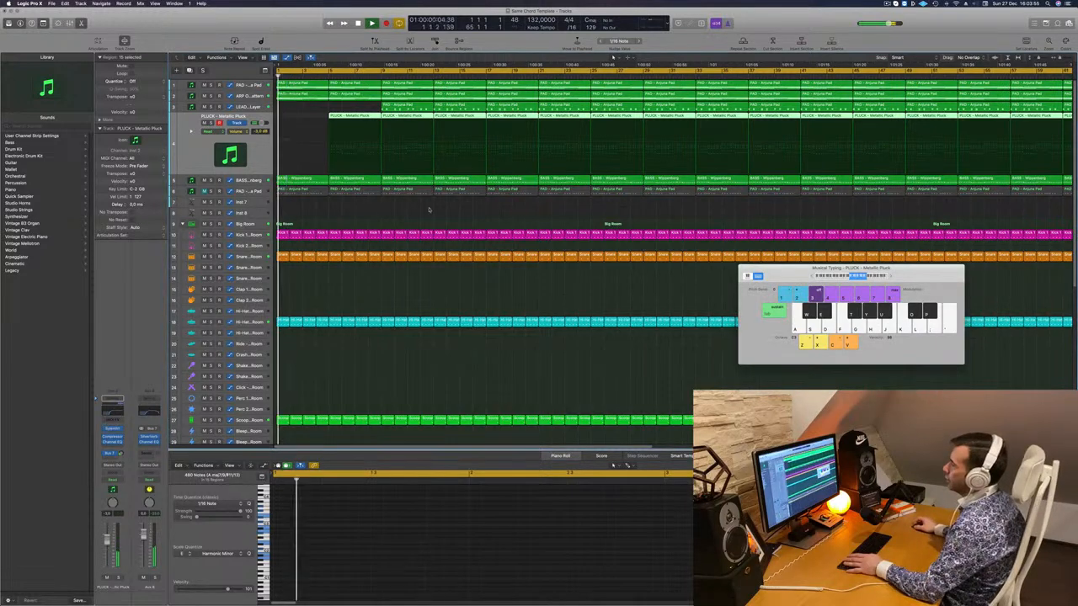
pyautogui.moveTo(756, 269); pyautogui.dragTo(534, 277)
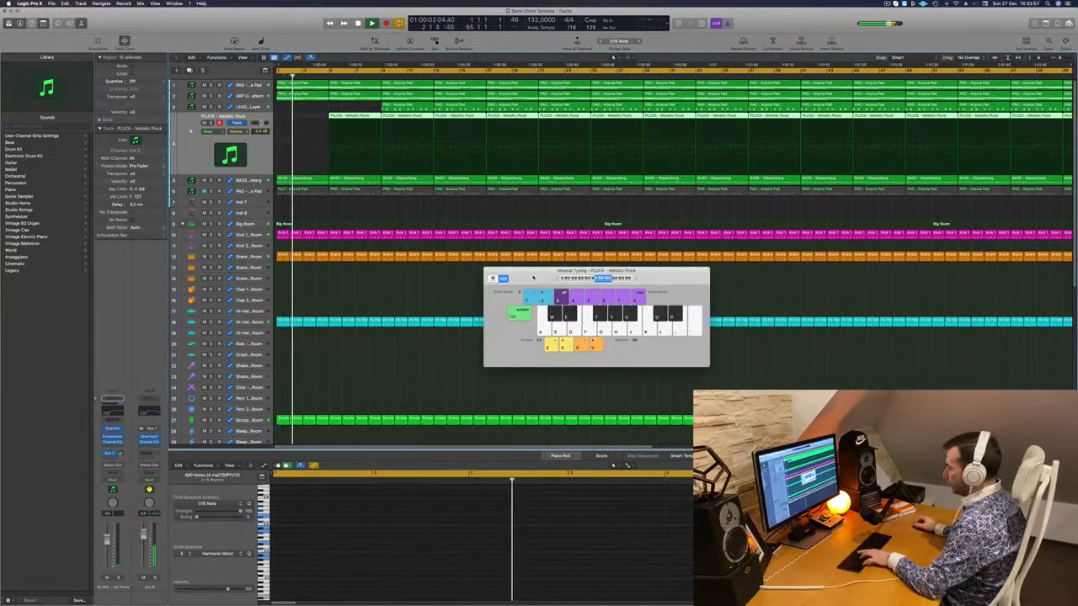
# - Copy the Hi-Hat 2 region from track 42 onto track 46 and select its notes in the Piano Roll
pyautogui.press('super+k')
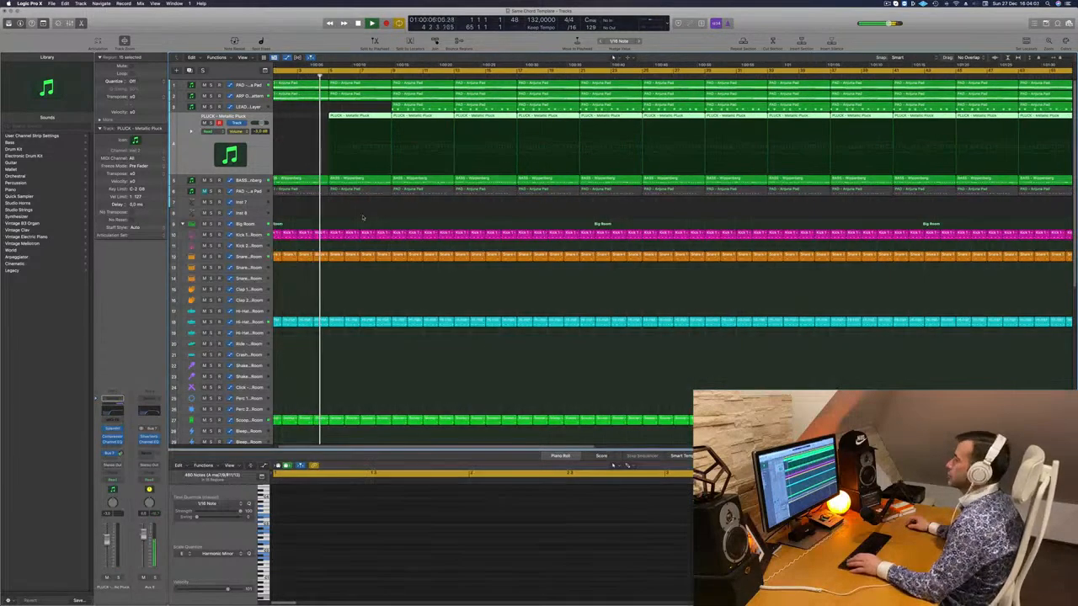
pyautogui.scroll(-5, 362, 239)
pyautogui.scroll(-5, 347, 353)
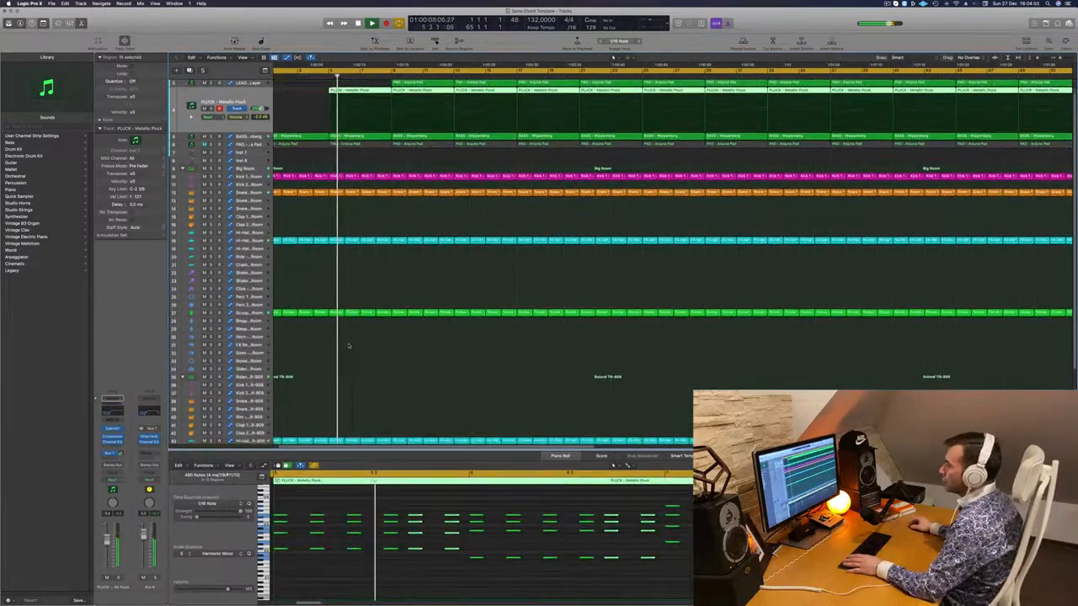
pyautogui.scroll(-2, 343, 378)
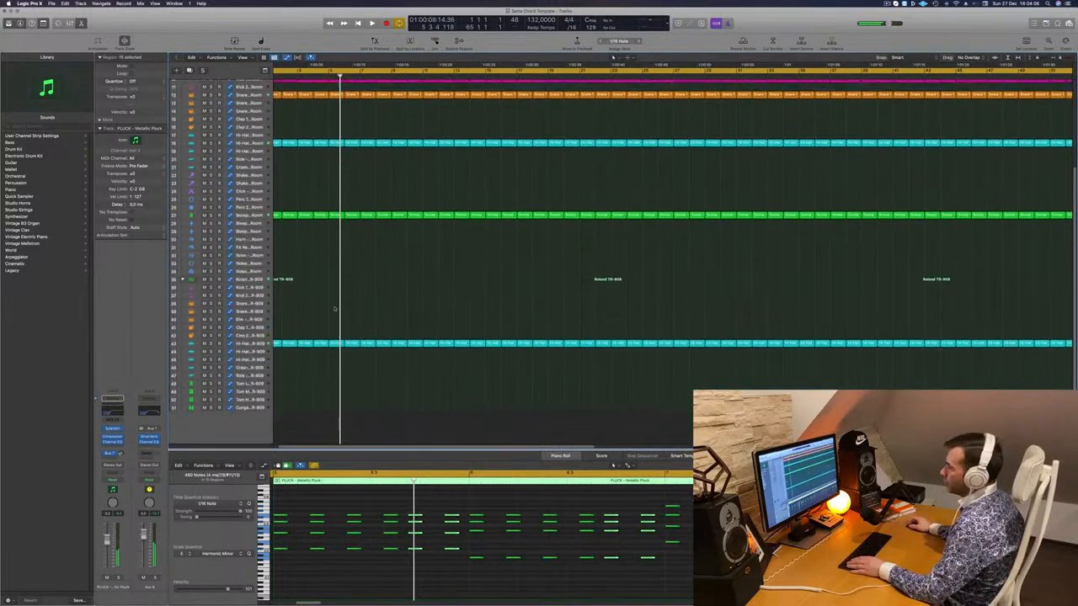
pyautogui.click(345, 343)
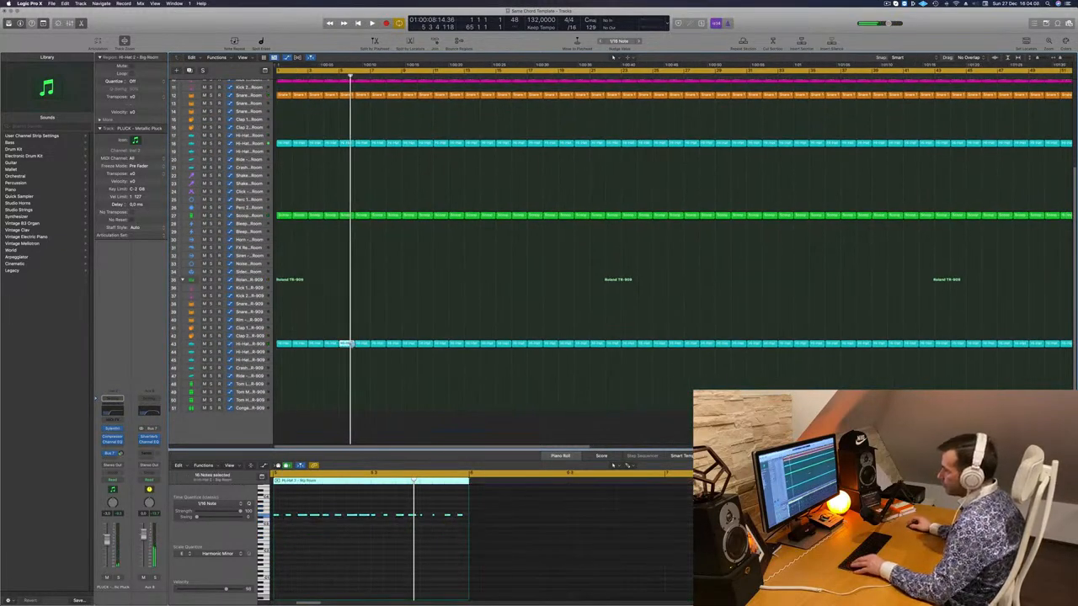
pyautogui.moveTo(350, 366); pyautogui.dragTo(351, 371)
pyautogui.hscroll(-4, 327, 534)
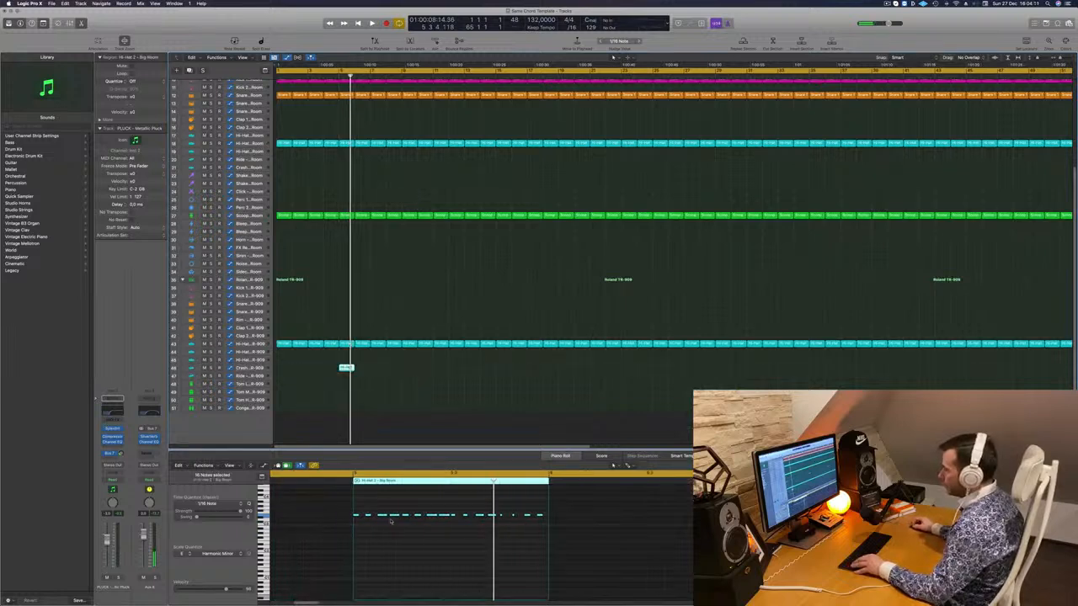
pyautogui.moveTo(365, 509); pyautogui.dragTo(541, 531)
# - Select the Crash - Roland TR-909 track and assign Bus destinations to its channel-strip sends
pyautogui.press('space')
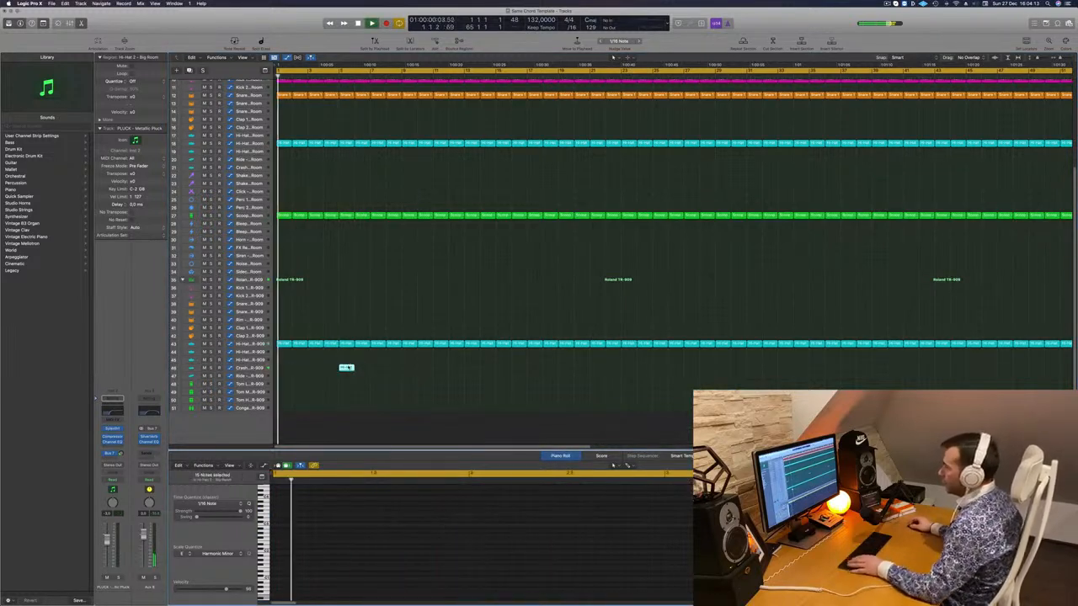
pyautogui.click(247, 370)
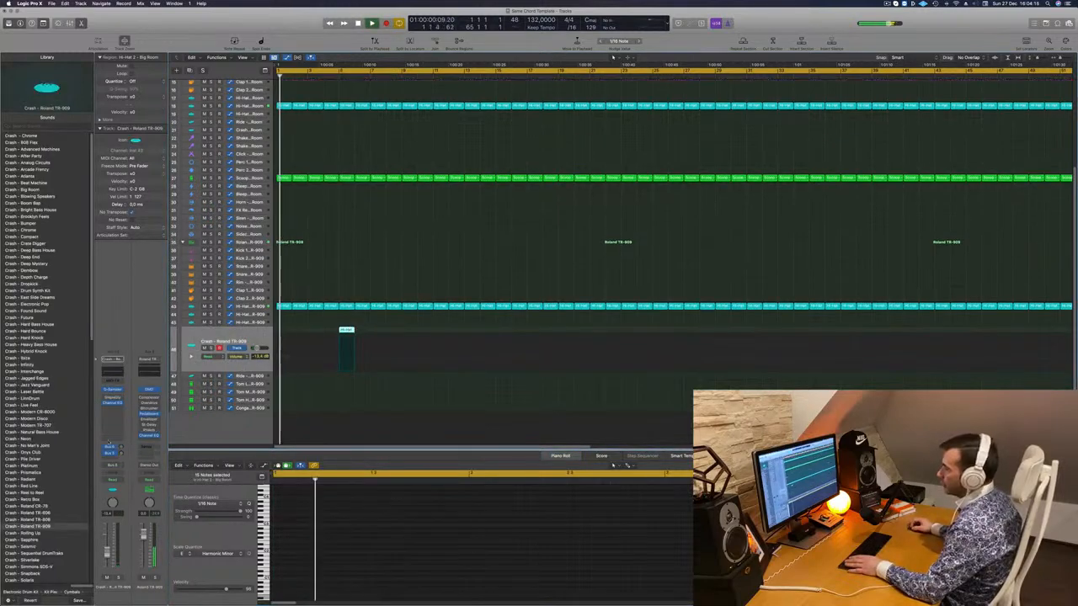
pyautogui.click(111, 457)
pyautogui.moveTo(113, 468)
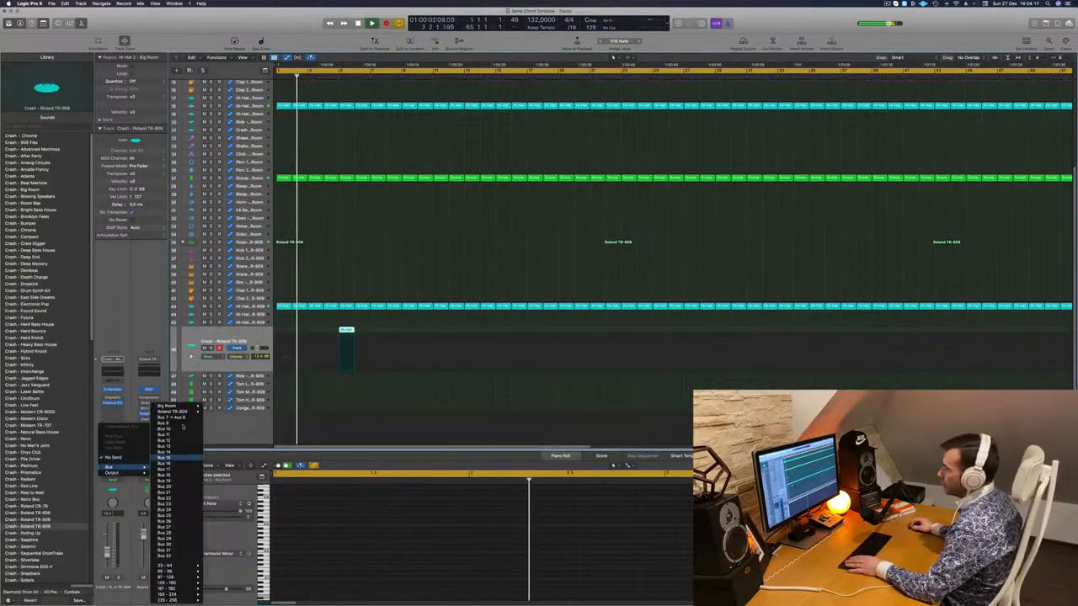
pyautogui.press('space')
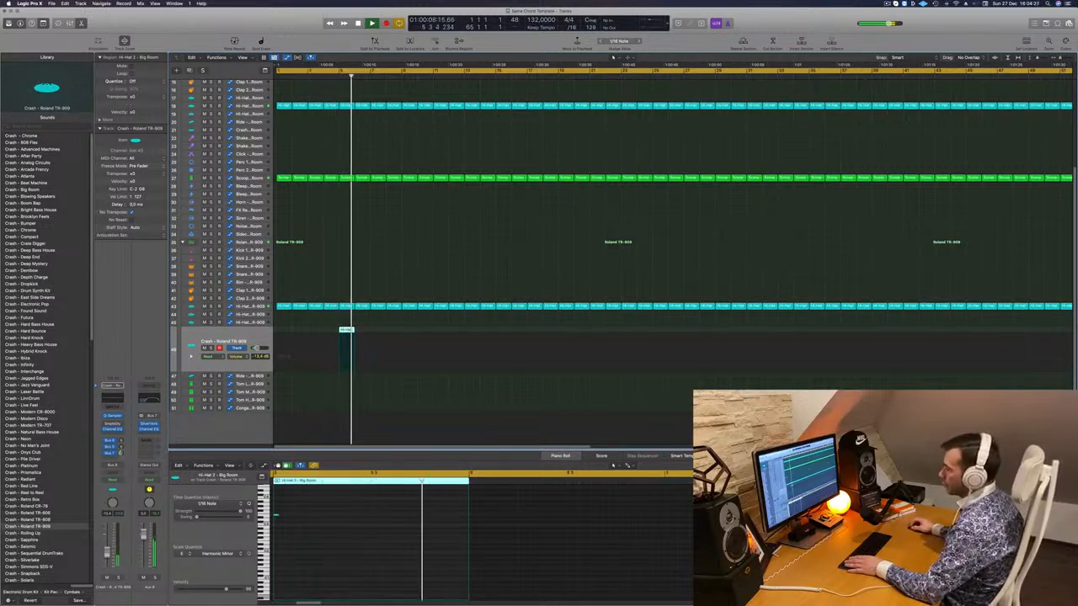
pyautogui.click(110, 453)
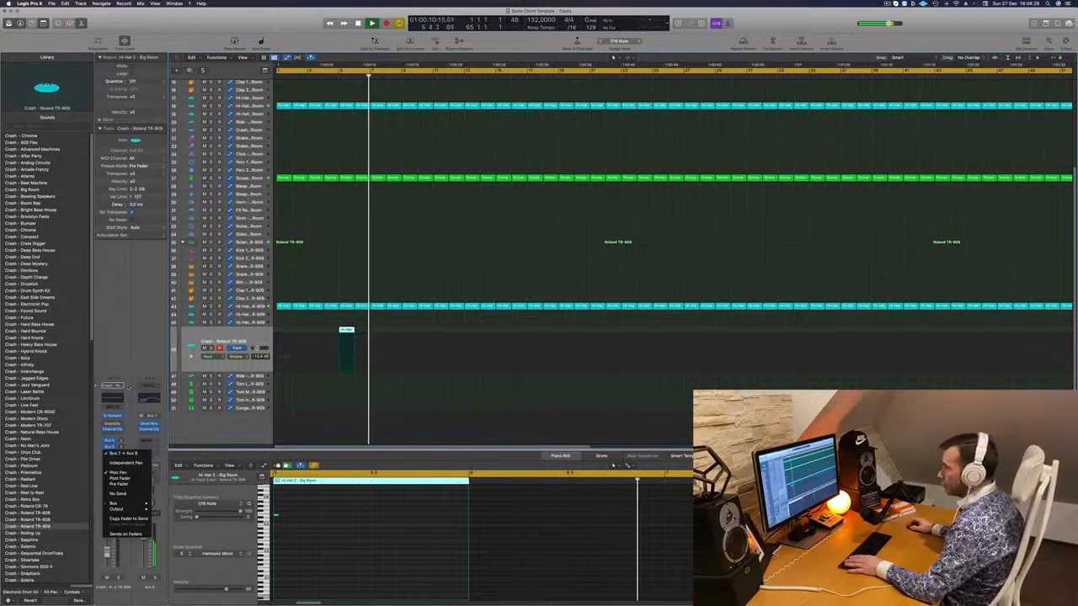
pyautogui.click(113, 460)
pyautogui.press('space')
pyautogui.press('space')
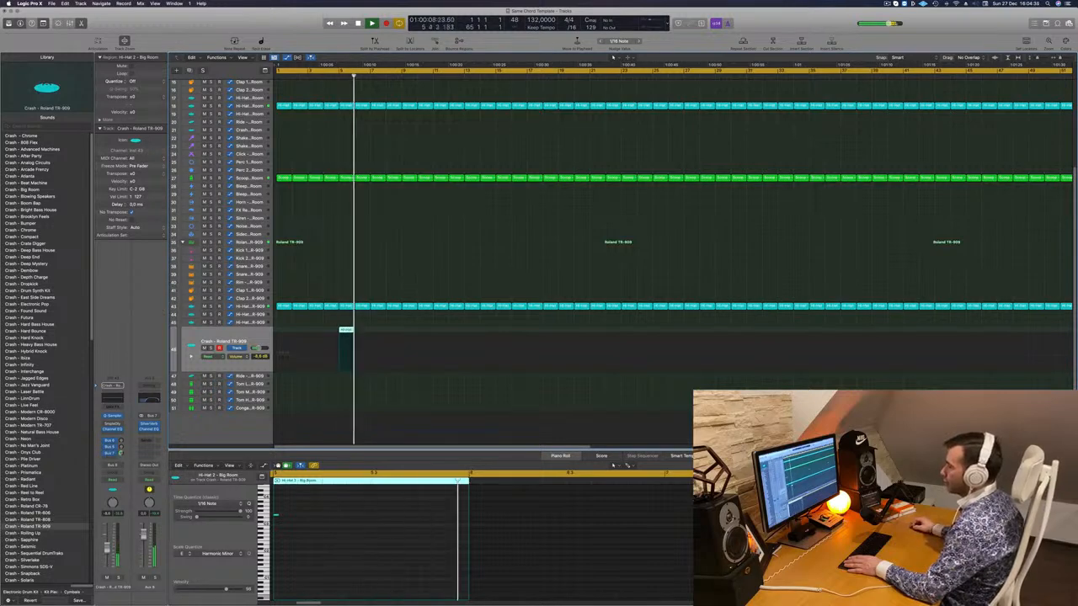
pyautogui.scroll(3, 289, 272)
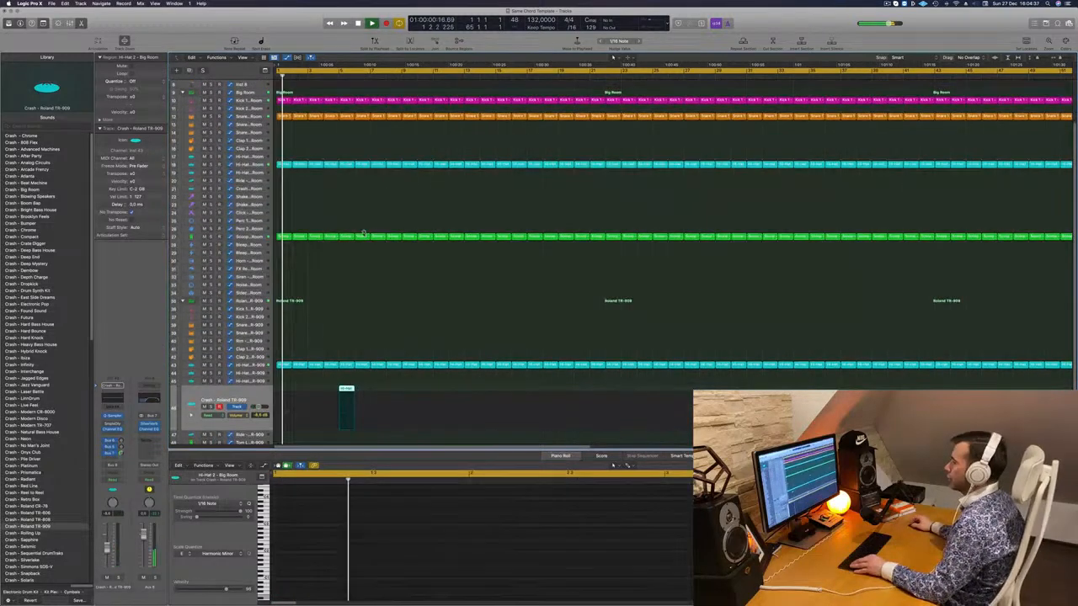
pyautogui.scroll(3, 365, 253)
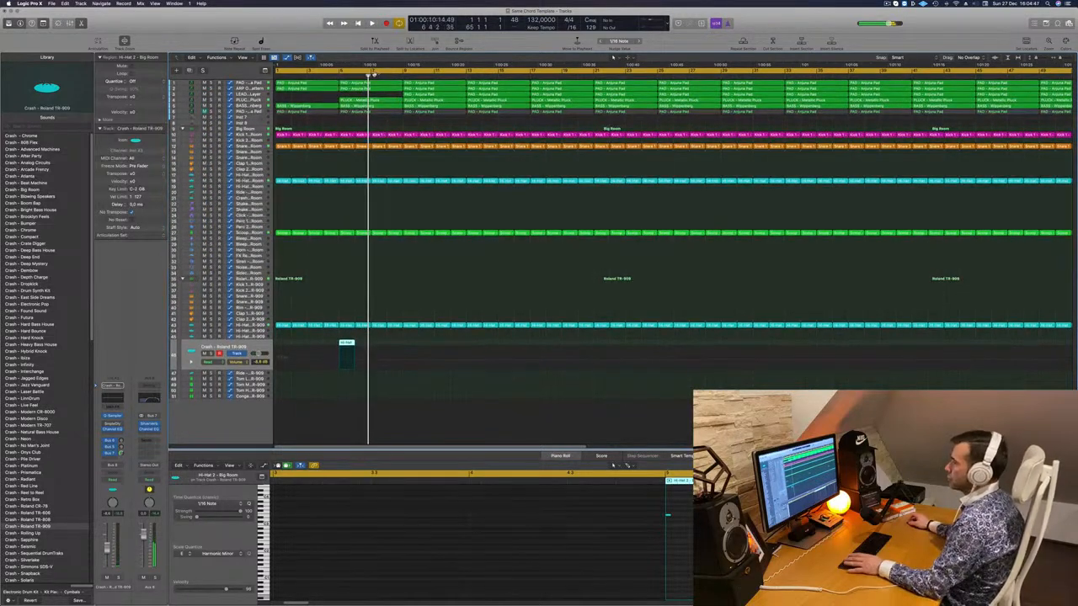
# - Select ARP OnePattern, switch its automation to Touch then back to Read, and close Sylenth1
pyautogui.press('Return')
pyautogui.click(250, 83)
pyautogui.press('space')
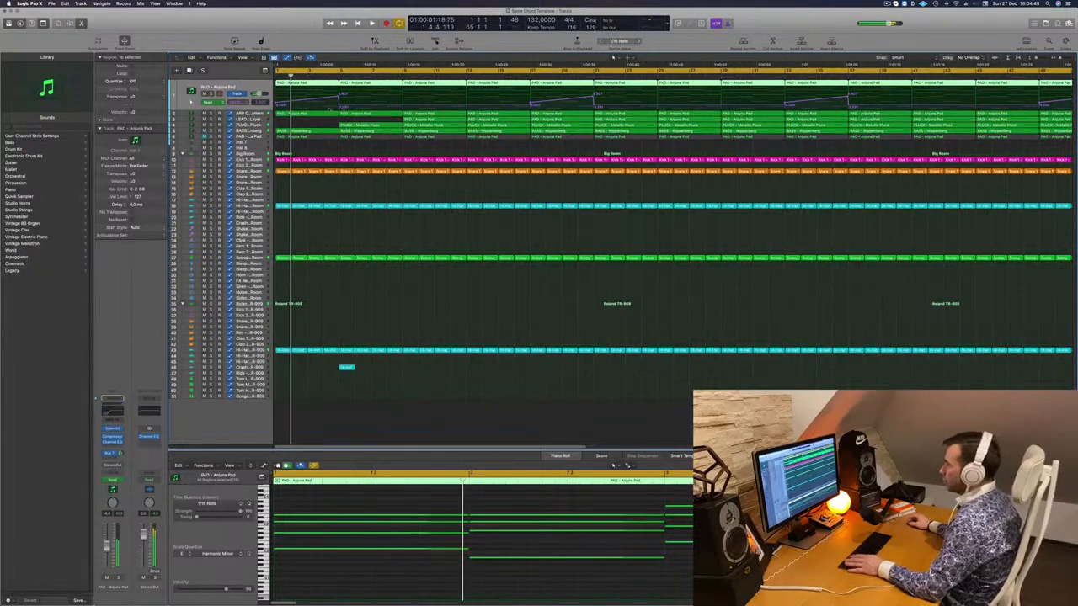
pyautogui.press('Down')
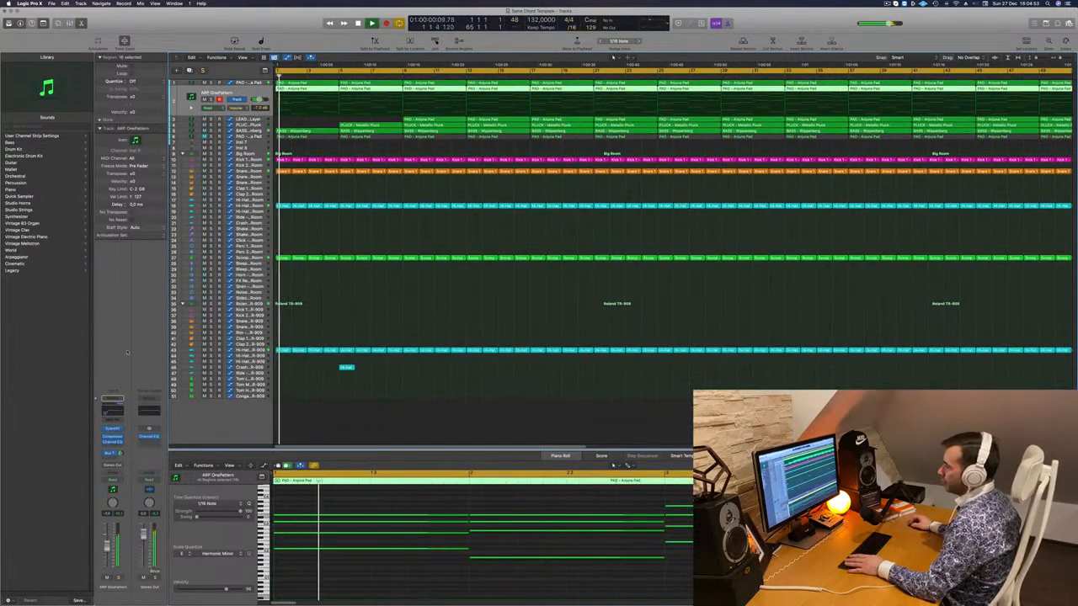
pyautogui.click(112, 479)
pyautogui.click(112, 486)
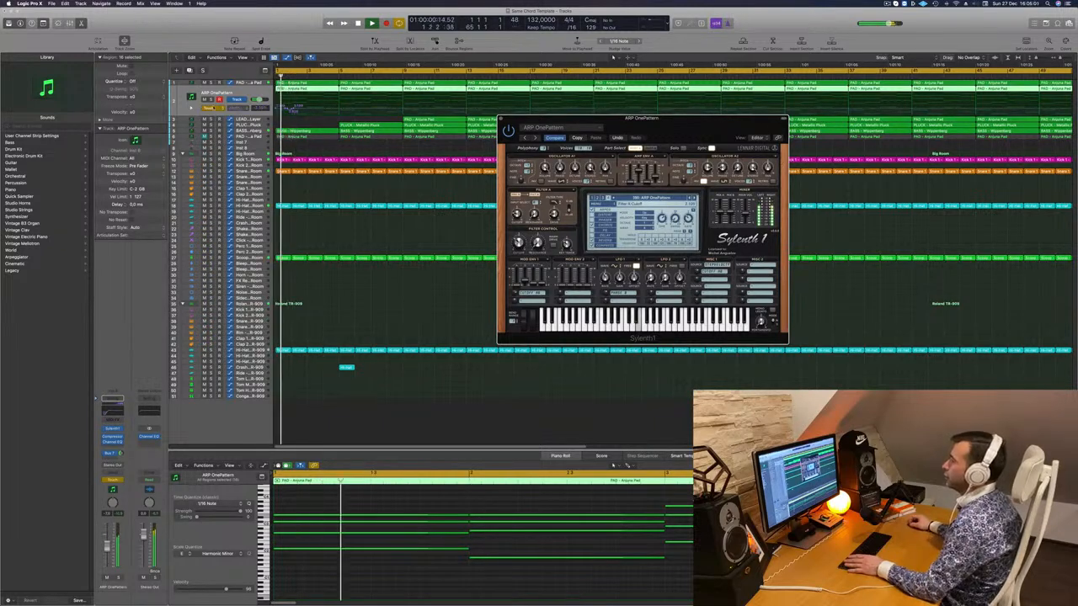
pyautogui.click(210, 107)
pyautogui.click(210, 102)
pyautogui.press('space')
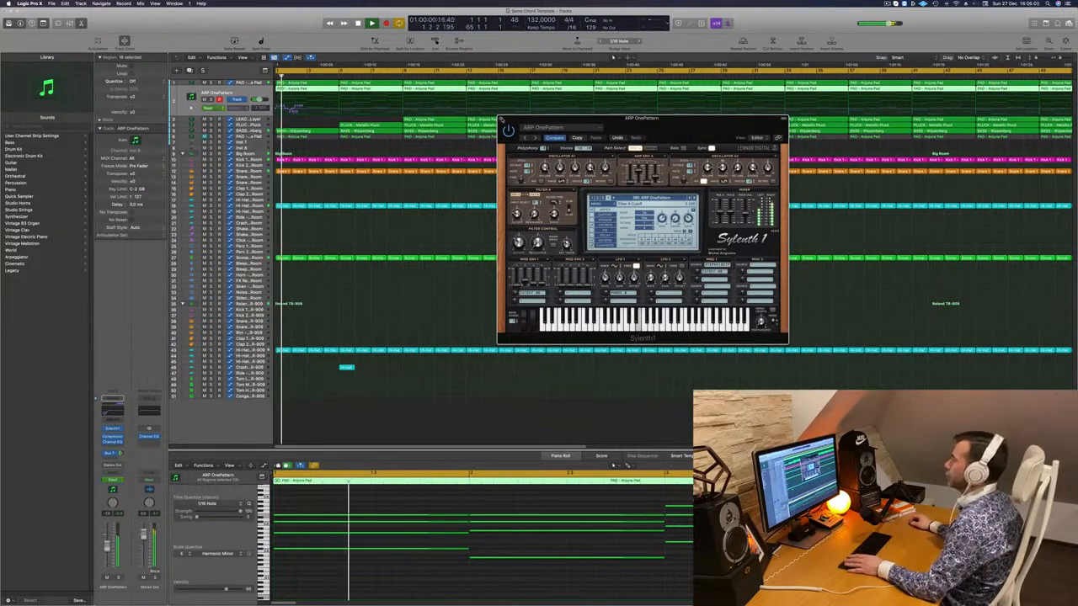
pyautogui.click(501, 120)
pyautogui.click(295, 108)
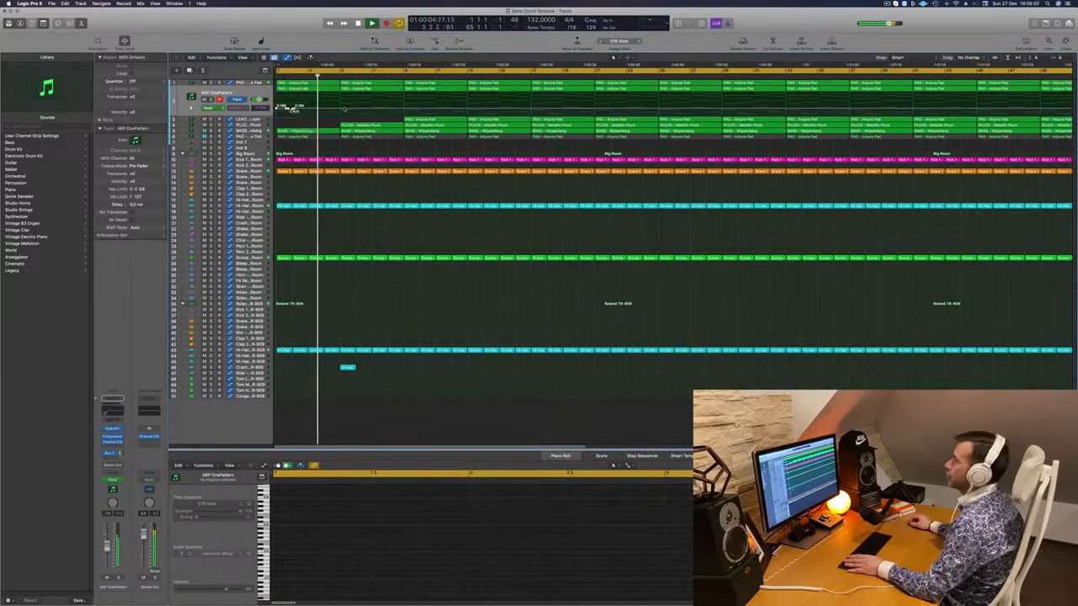
# - Fine-tune the ARP OnePattern automation node near bar 5, then select the bar 5 PLUCK region
pyautogui.moveTo(341, 110); pyautogui.dragTo(277, 111)
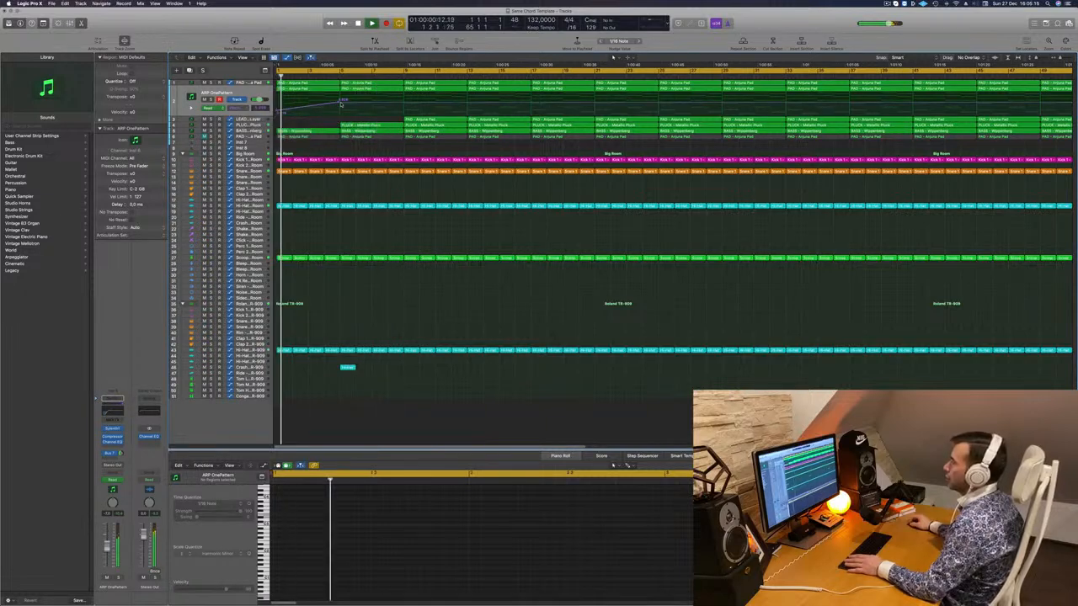
pyautogui.moveTo(340, 102); pyautogui.dragTo(339, 111)
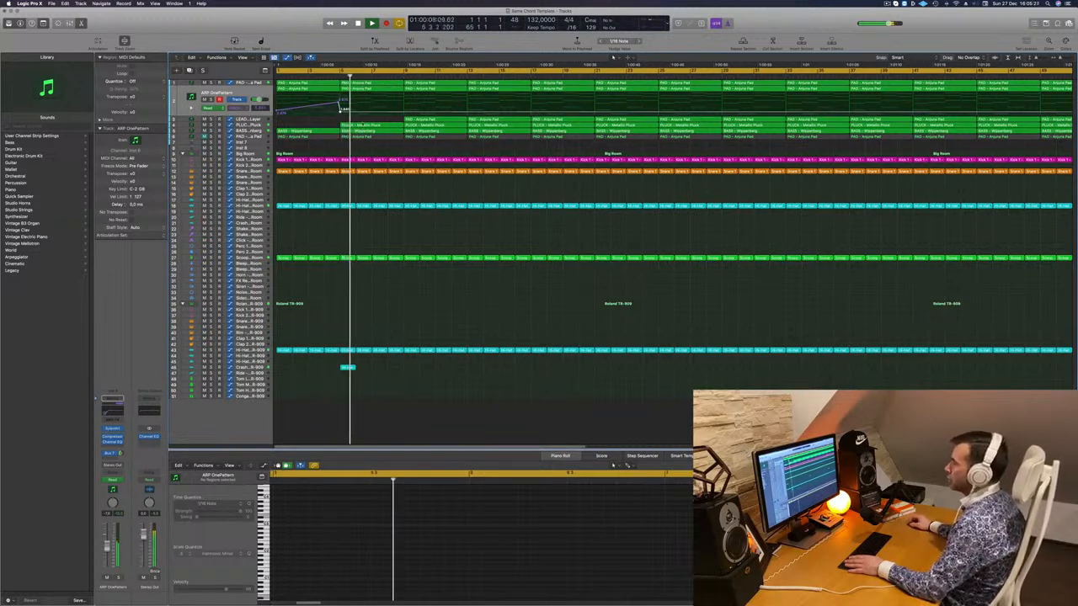
pyautogui.click(364, 125)
# - Load the Deadmau5 Thing 1 preset into the PLUCK track's Sylenth1
pyautogui.click(249, 126)
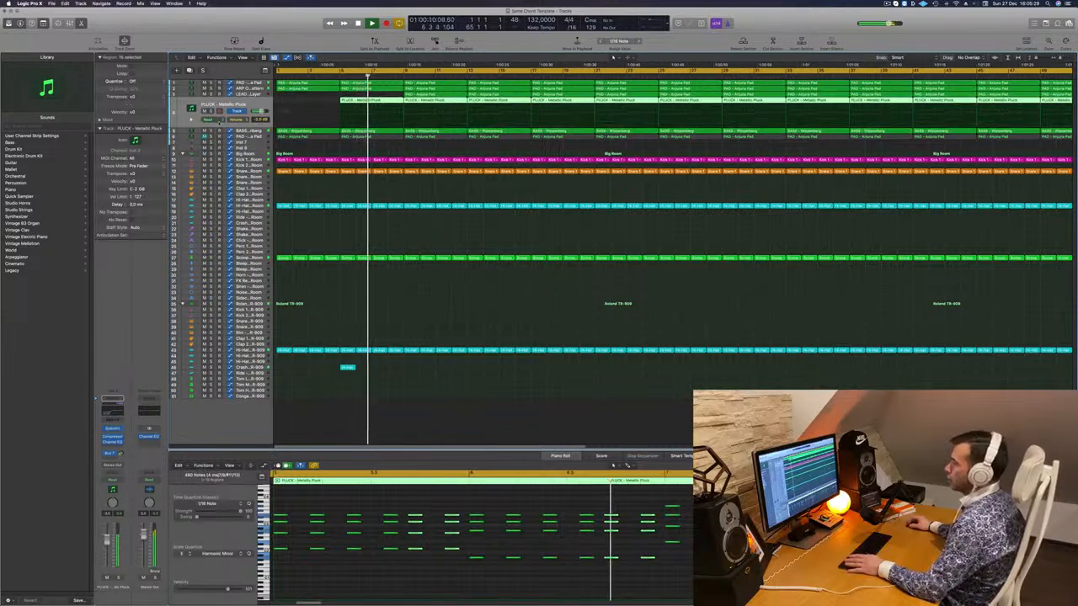
pyautogui.press('Return')
pyautogui.click(113, 429)
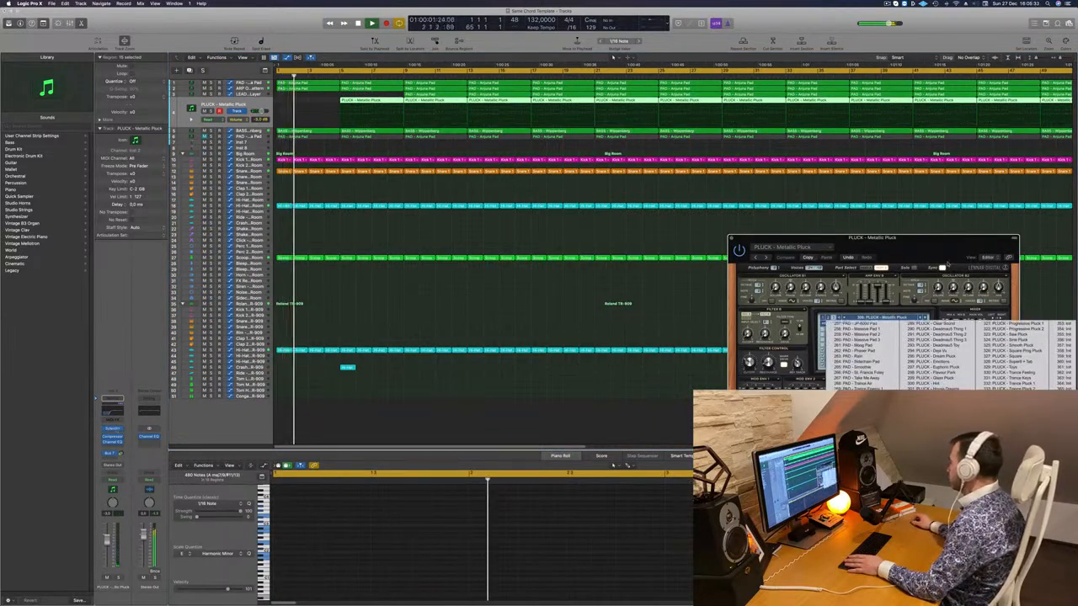
pyautogui.click(935, 329)
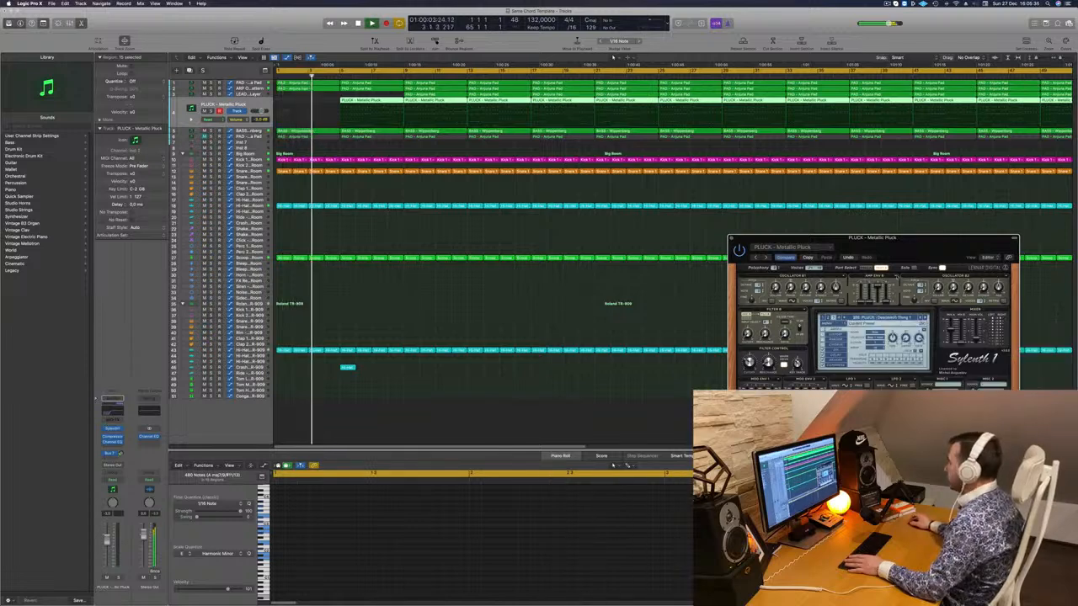
pyautogui.moveTo(726, 253); pyautogui.dragTo(559, 166)
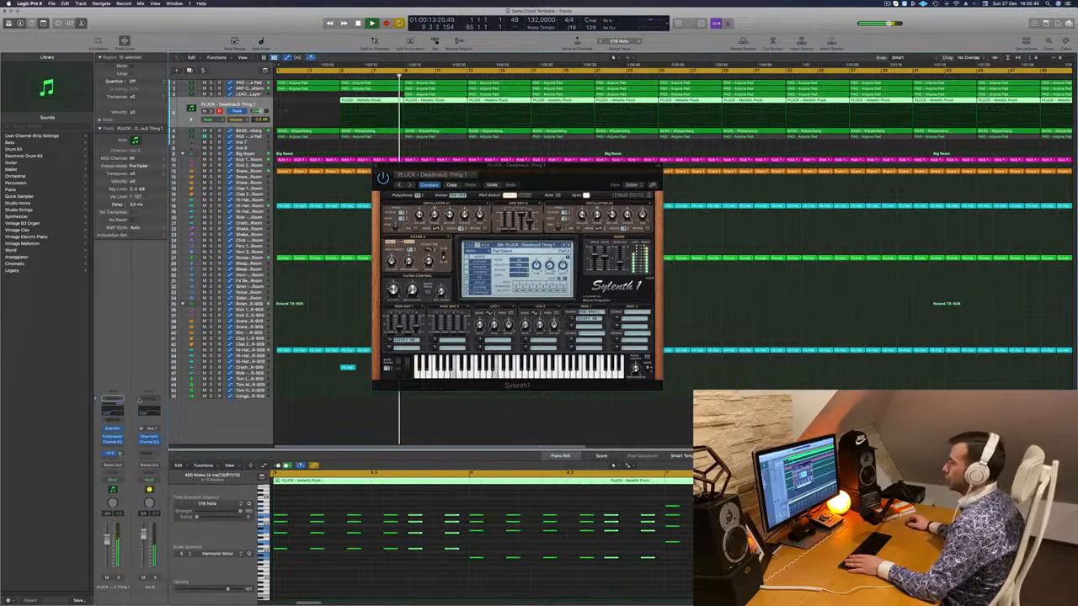
# - Lower the PLUCK Channel EQ low-cut frequency and close both plug-in windows
pyautogui.click(113, 442)
pyautogui.moveTo(548, 221); pyautogui.dragTo(520, 222)
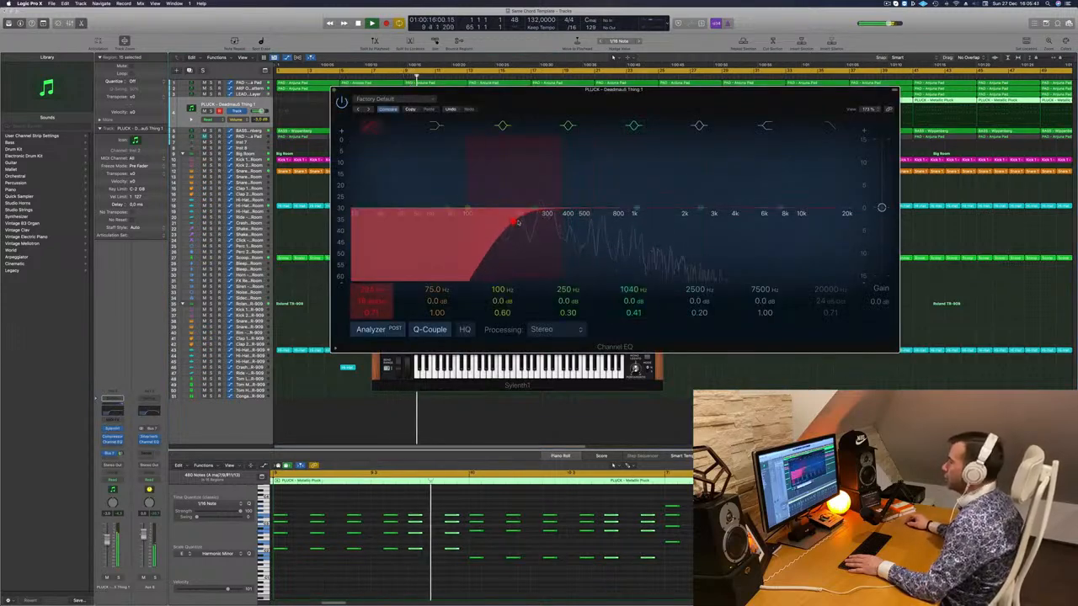
pyautogui.click(334, 90)
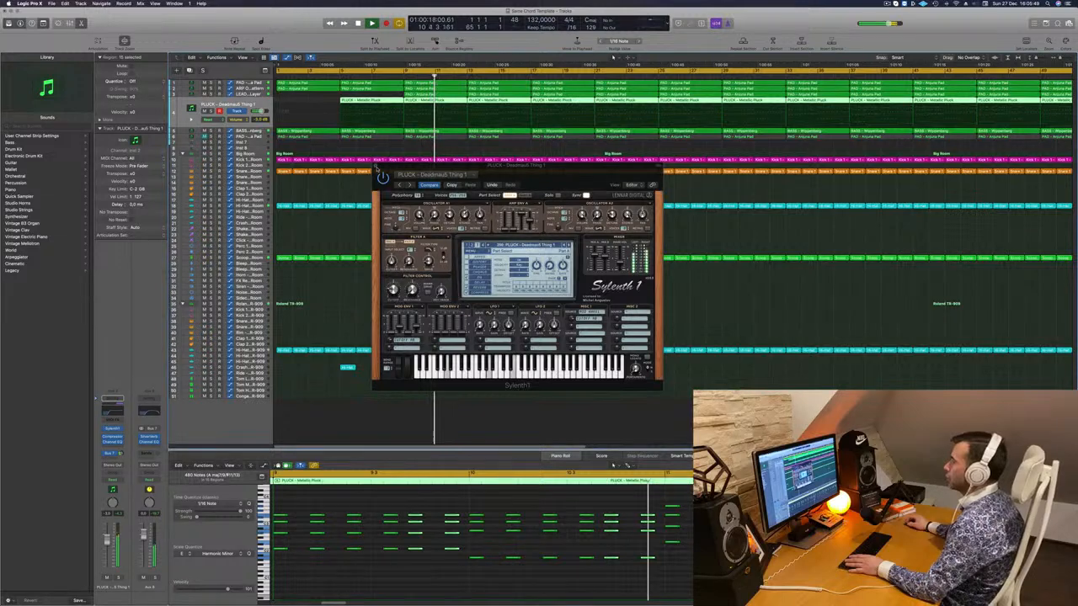
pyautogui.click(378, 168)
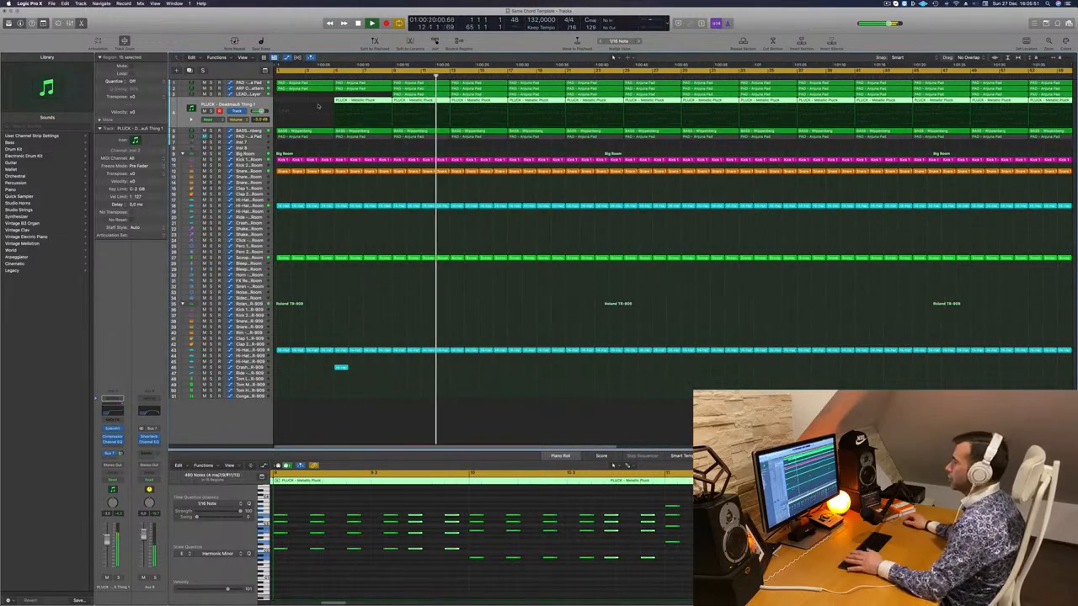
# - Delete the pad region on the LEAD track and the three pad regions in bars 1–12
pyautogui.press('space')
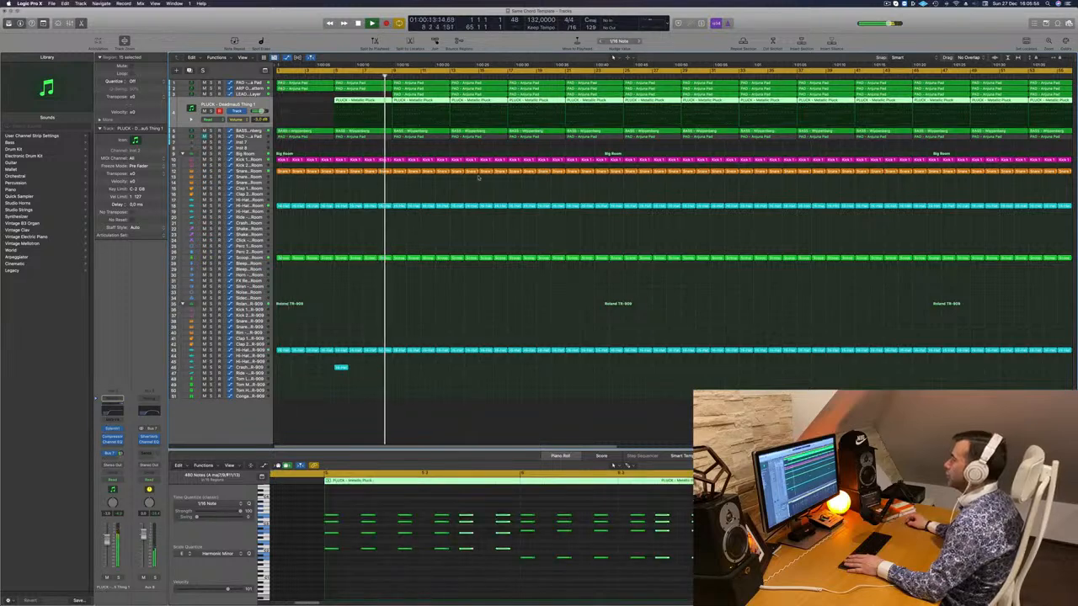
pyautogui.click(478, 177)
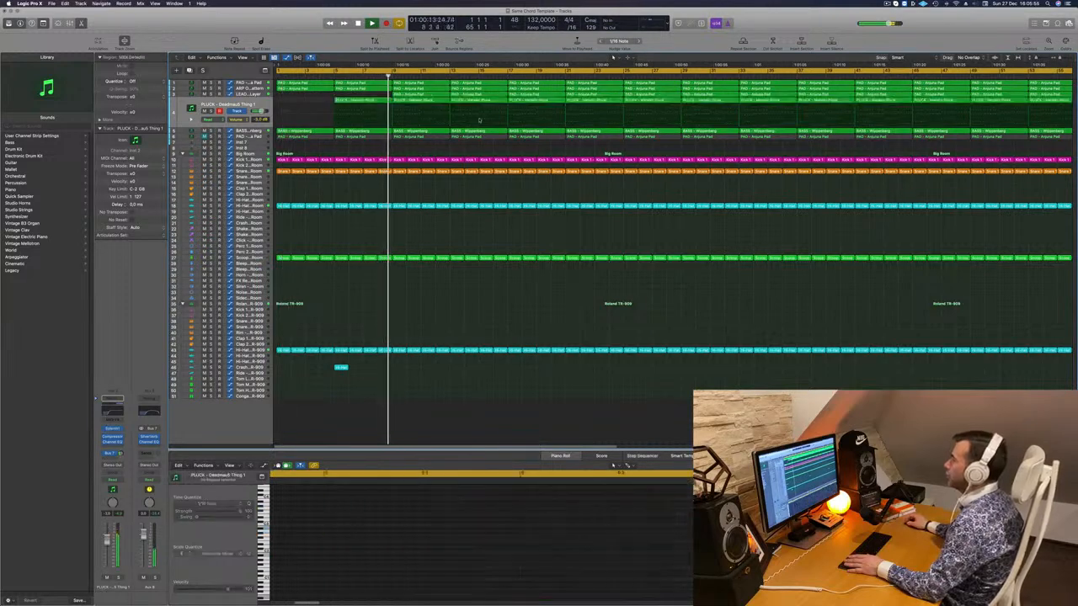
pyautogui.click(478, 101)
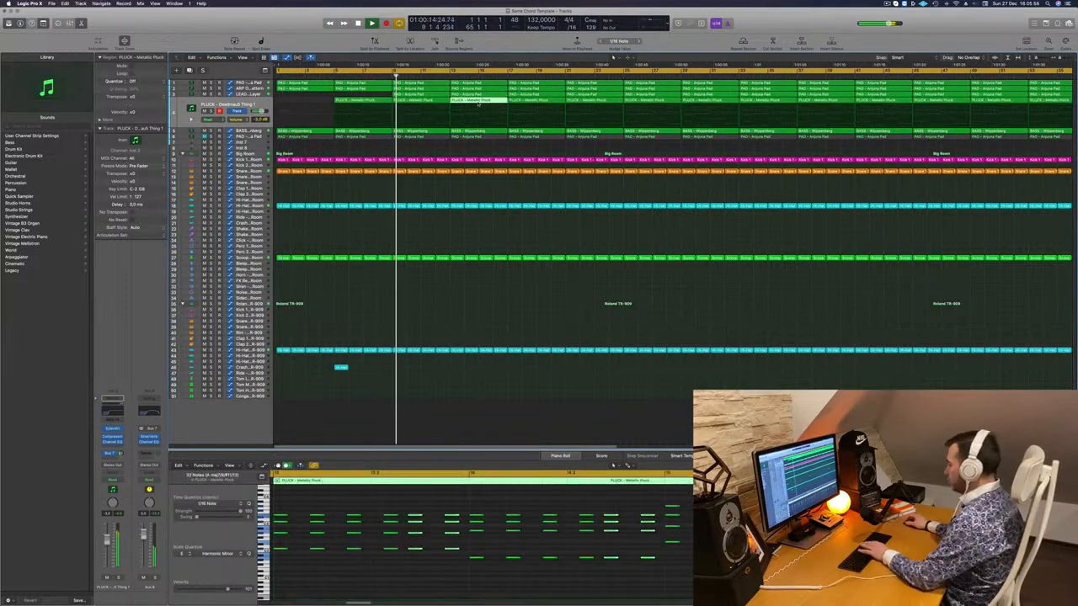
pyautogui.click(478, 94)
pyautogui.press('Delete')
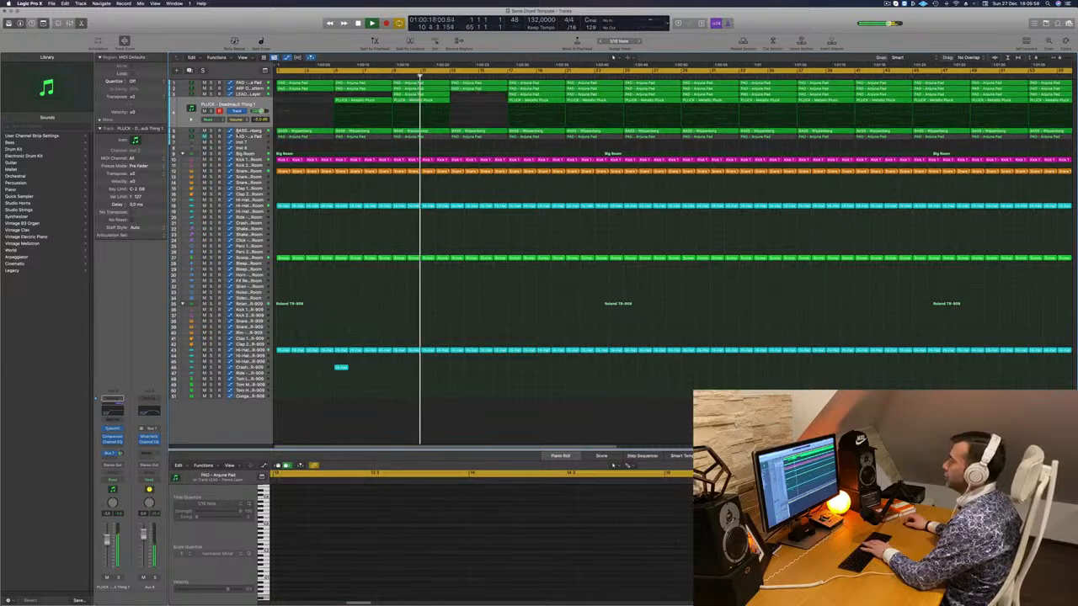
pyautogui.moveTo(327, 149); pyautogui.dragTo(408, 136)
pyautogui.press('Delete')
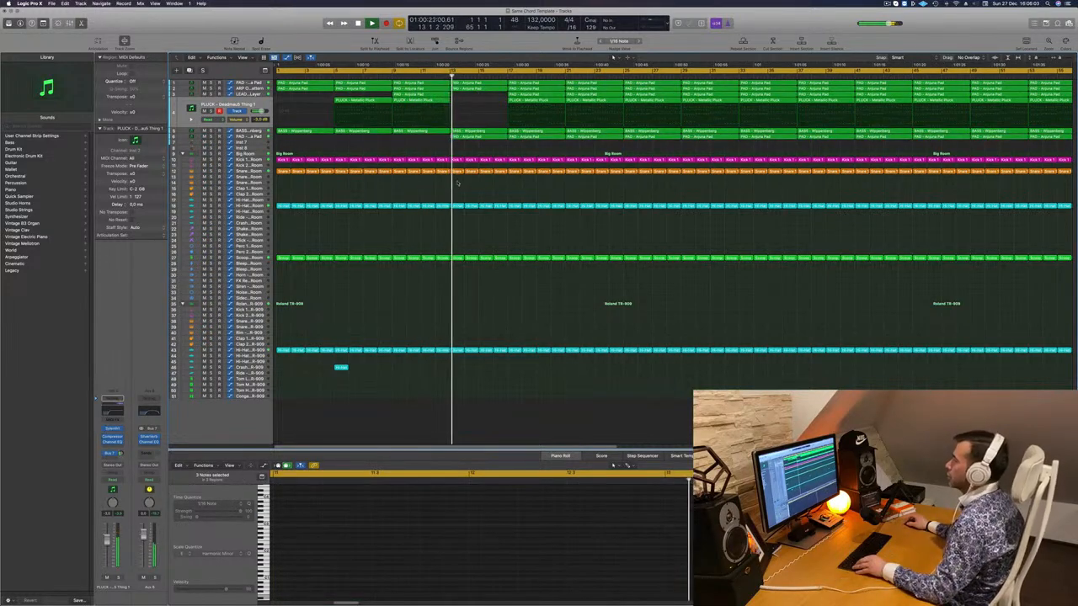
# - Delete the drum regions in bars 13–16 and copy the Hi-Hat fill further right
pyautogui.moveTo(453, 166); pyautogui.dragTo(505, 374)
pyautogui.press('Delete')
pyautogui.press('Return')
pyautogui.press('space')
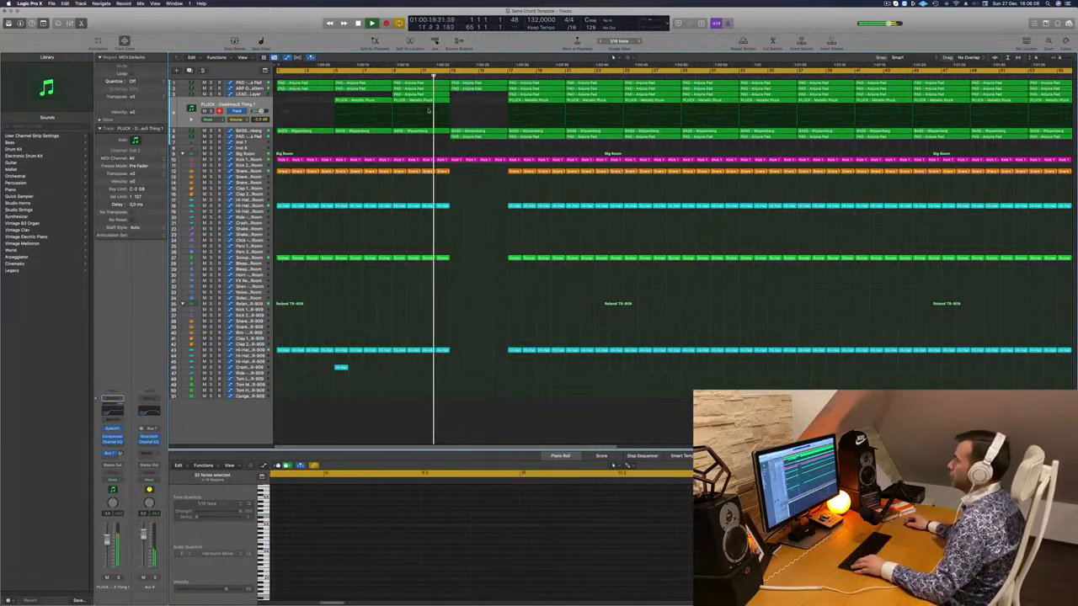
pyautogui.scroll(-3, 342, 365)
pyautogui.scroll(-1, 342, 366)
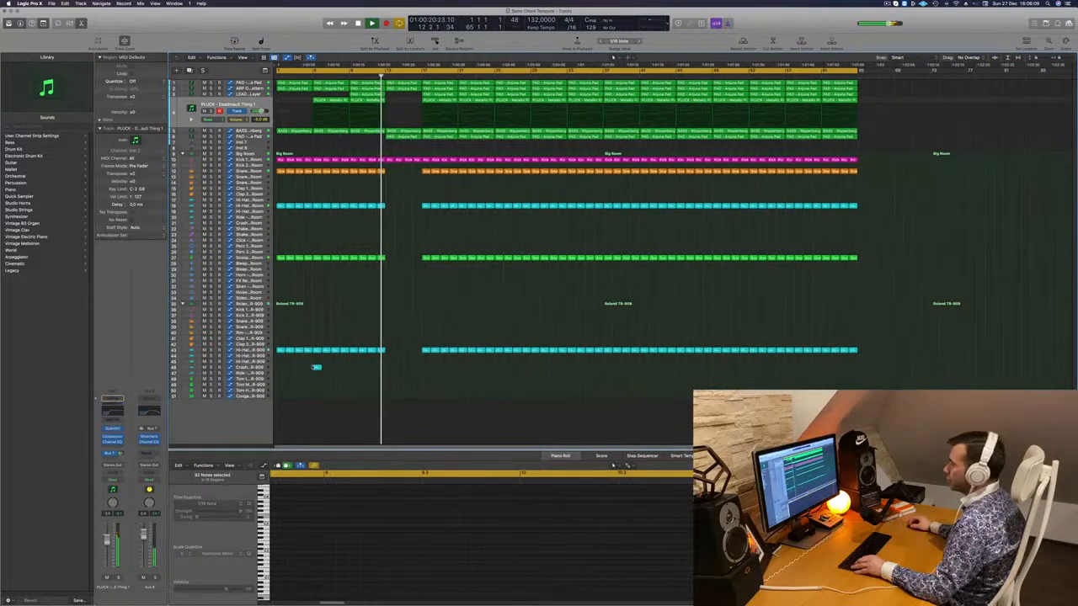
pyautogui.moveTo(316, 367); pyautogui.dragTo(389, 368)
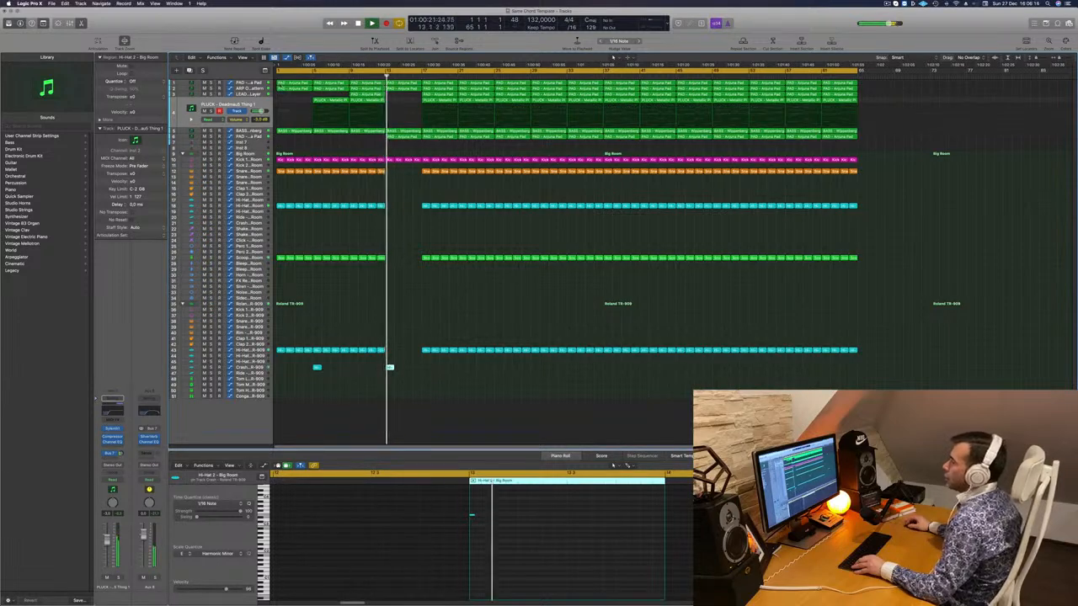
# - Ramp up the BASS automation by adding points and raising one to 4.367
pyautogui.click(385, 131)
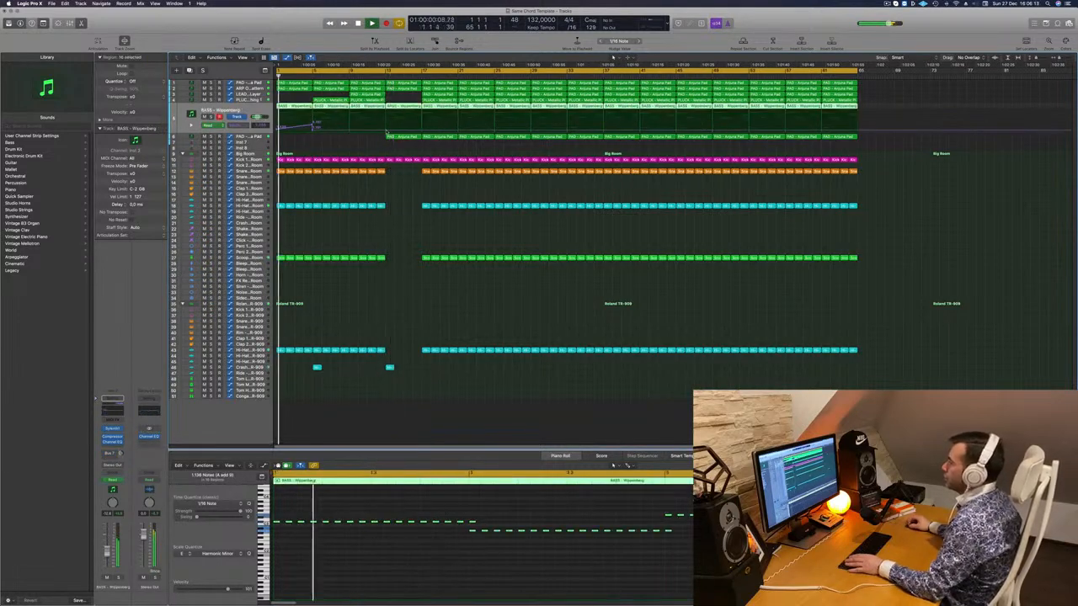
pyautogui.click(384, 131)
pyautogui.moveTo(385, 131); pyautogui.dragTo(349, 128)
pyautogui.click(350, 127)
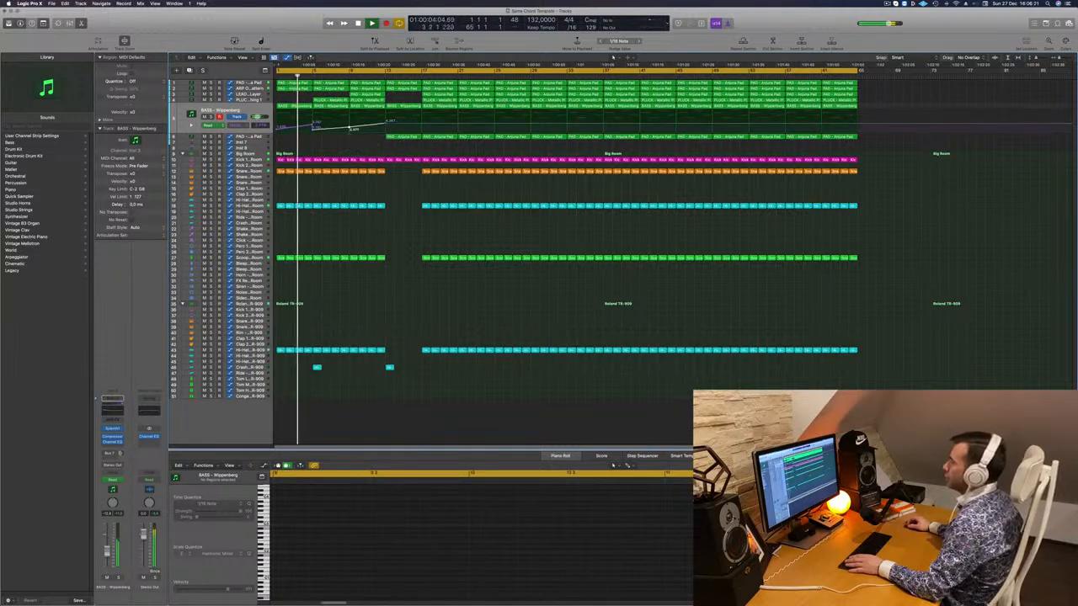
# - Add a lowered BASS - Wippenberg automation point near bar 13
pyautogui.click(377, 76)
pyautogui.click(249, 82)
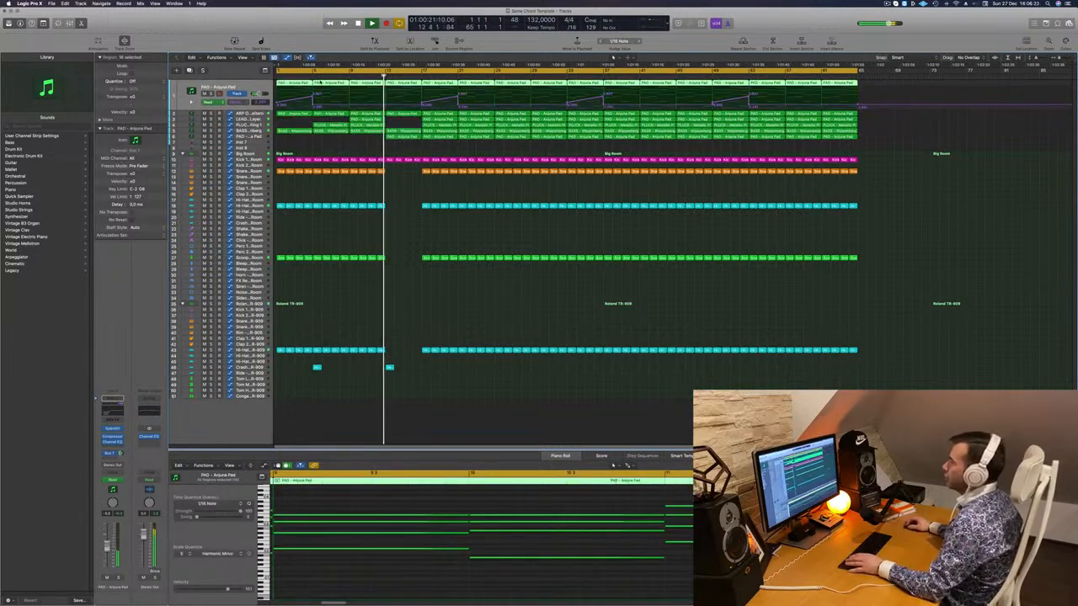
pyautogui.click(346, 76)
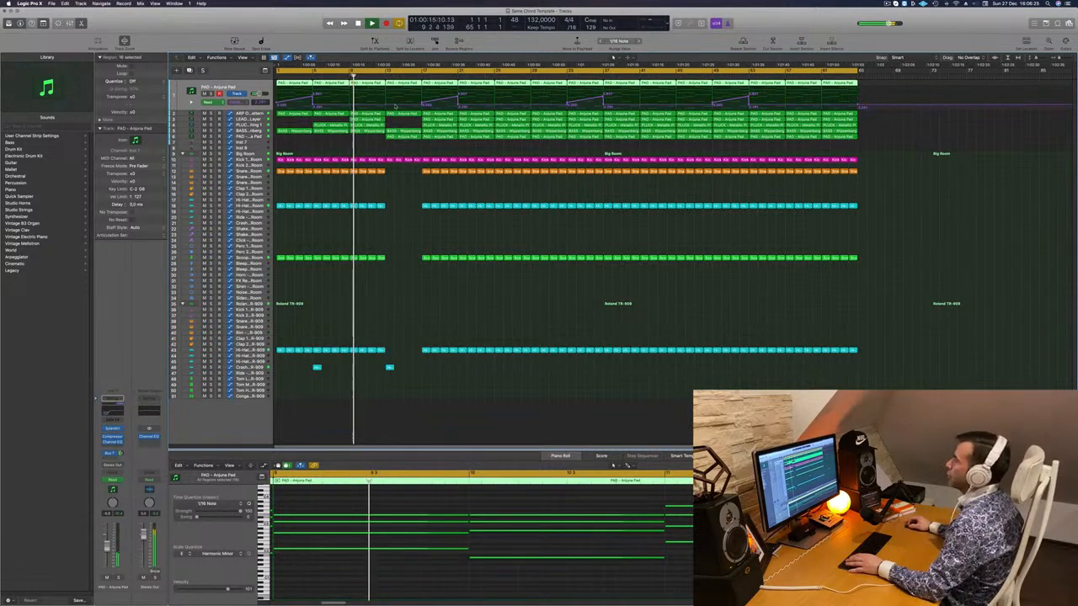
pyautogui.click(388, 108)
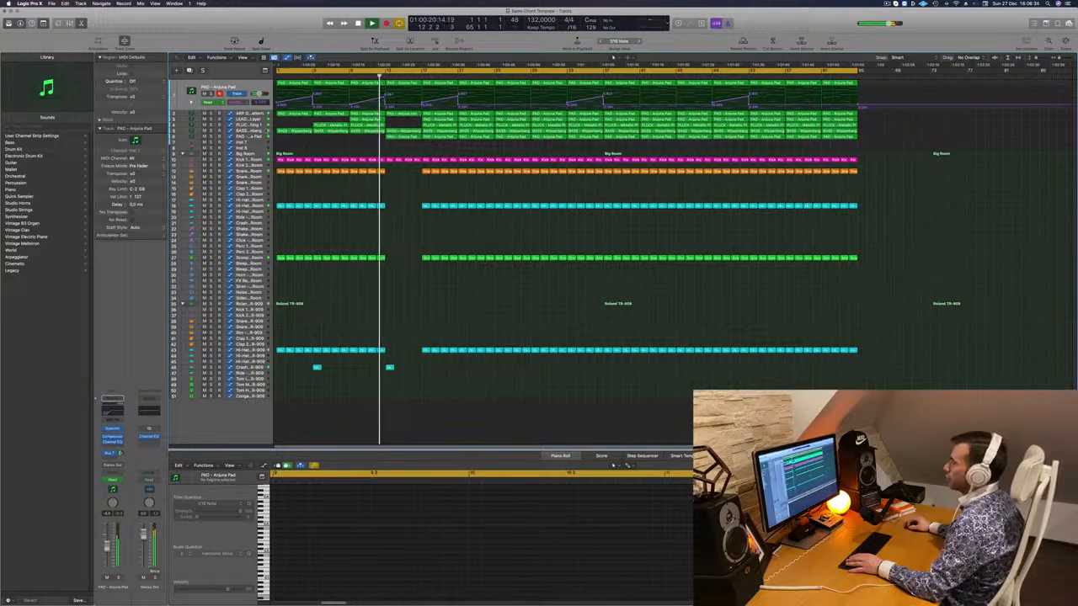
pyautogui.click(327, 130)
pyautogui.moveTo(388, 125); pyautogui.dragTo(389, 129)
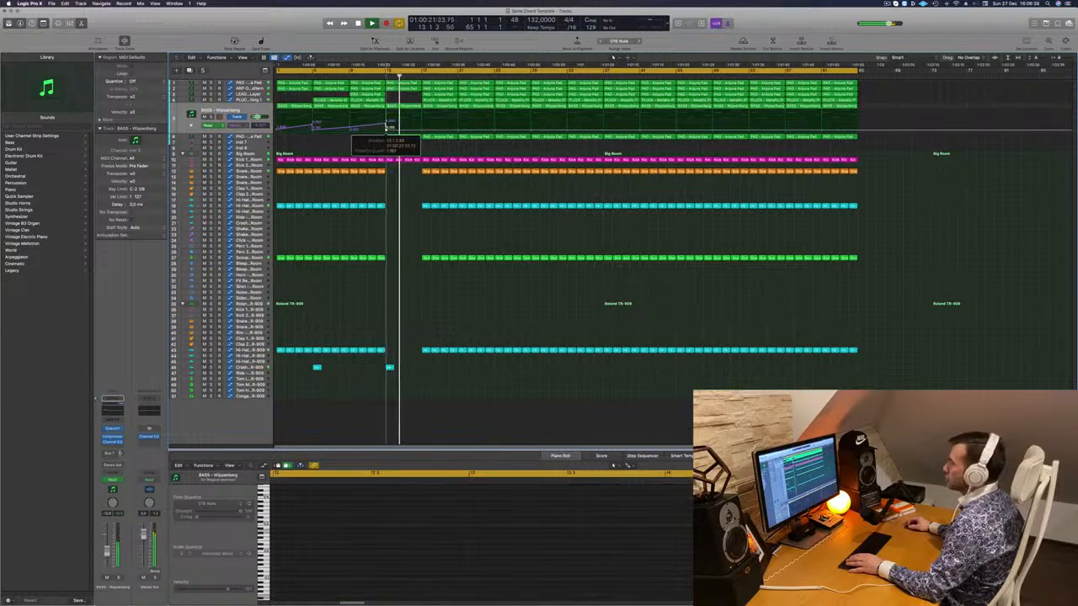
# - Delete the LEAD and PLUCK regions at bar 17 and the ARP regions at bars 13 and 17
pyautogui.moveTo(415, 95); pyautogui.dragTo(439, 100)
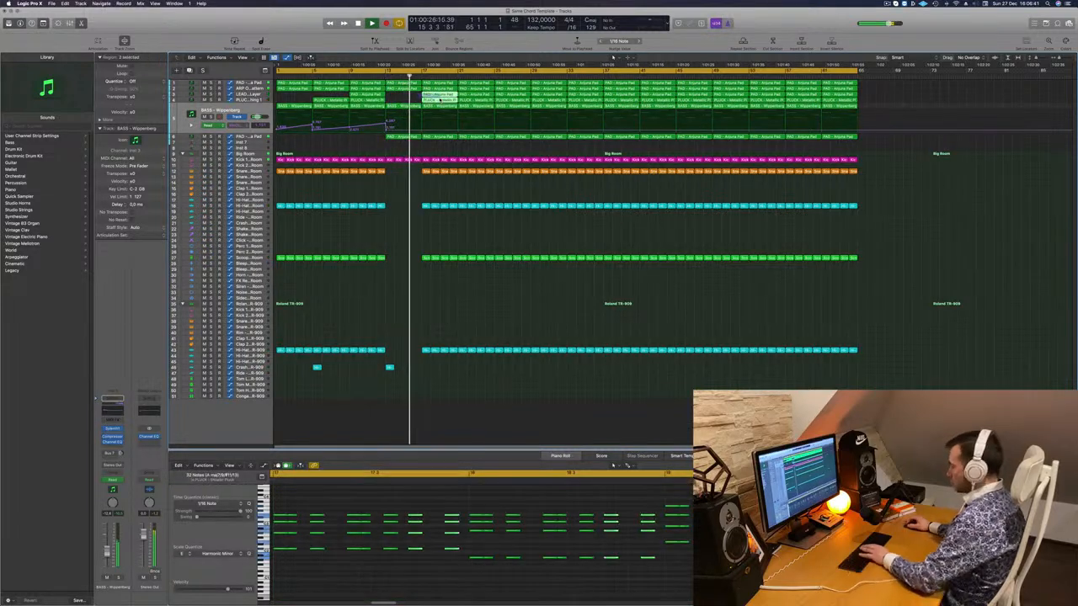
pyautogui.press('Delete')
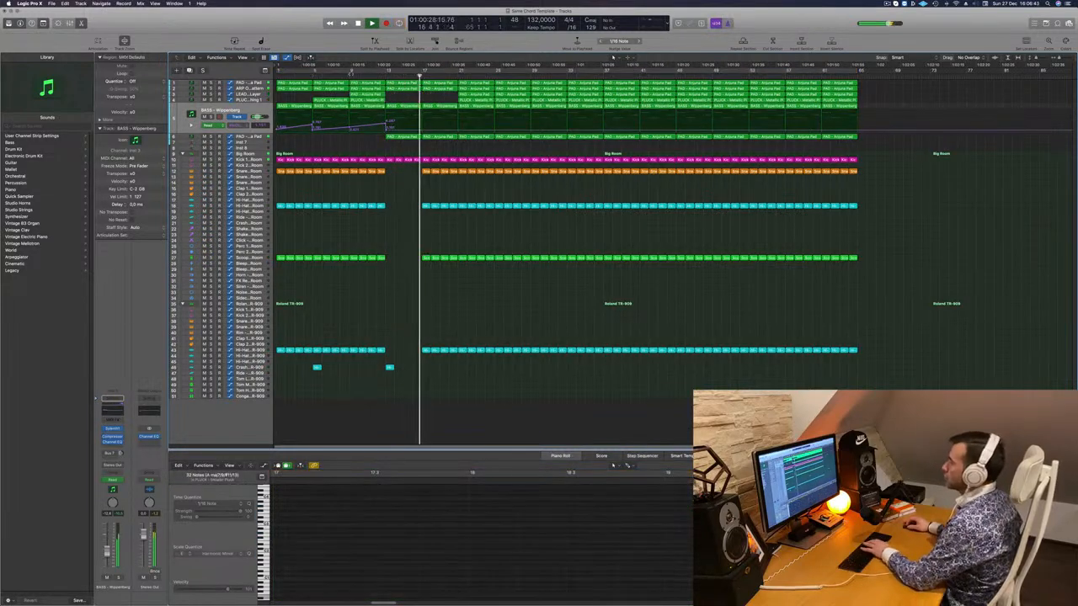
pyautogui.click(402, 89)
pyautogui.press('Delete')
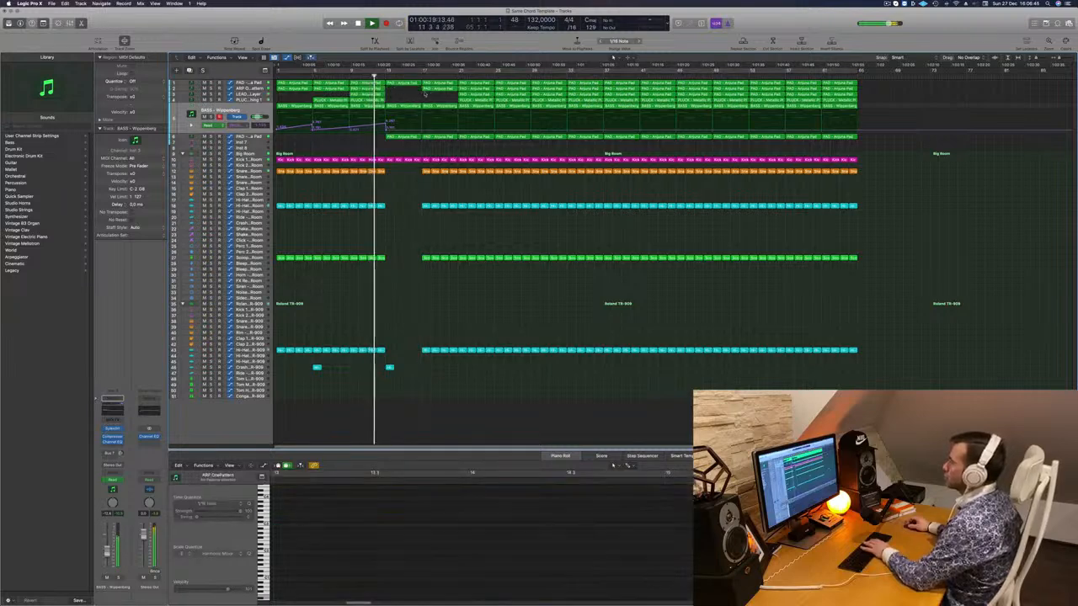
pyautogui.click(438, 89)
pyautogui.press('Delete')
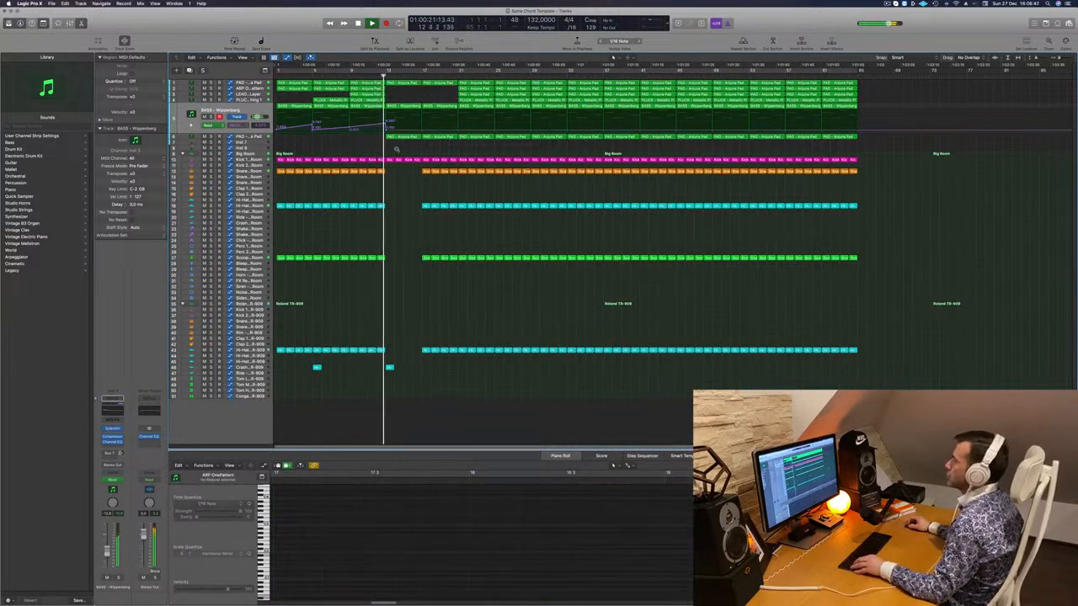
# - Fine-tune the bass automation level near bar 13
pyautogui.scroll(-2, 397, 149)
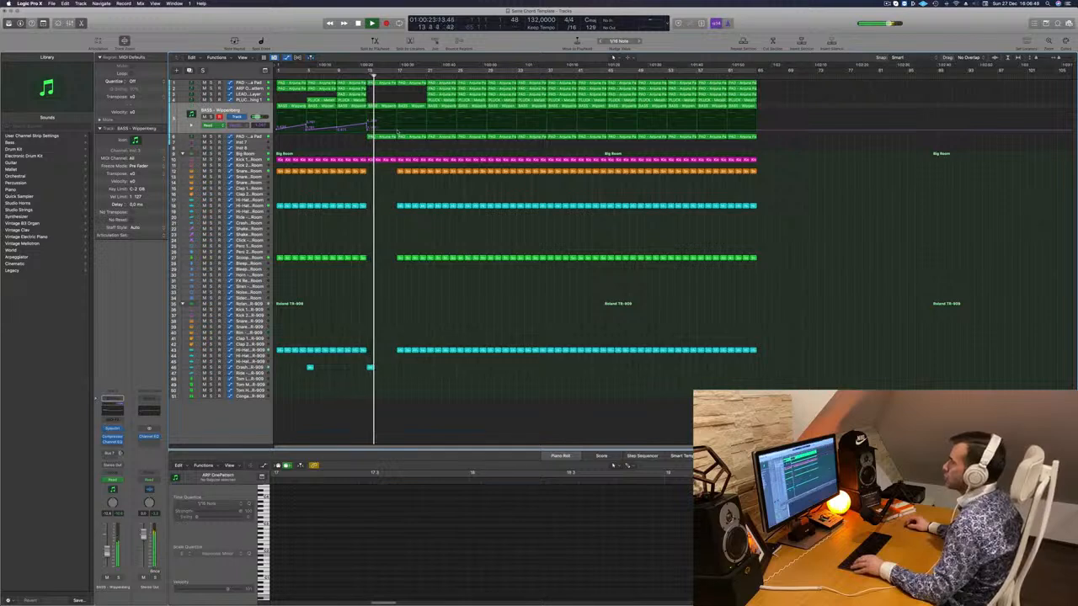
pyautogui.moveTo(395, 132); pyautogui.dragTo(401, 122)
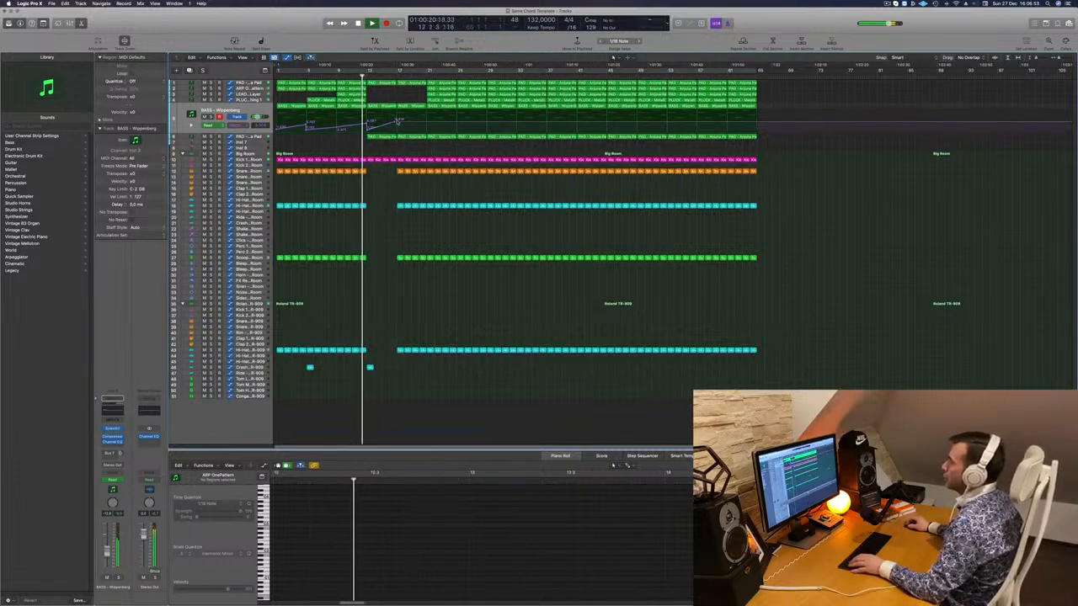
pyautogui.moveTo(398, 123); pyautogui.dragTo(401, 129)
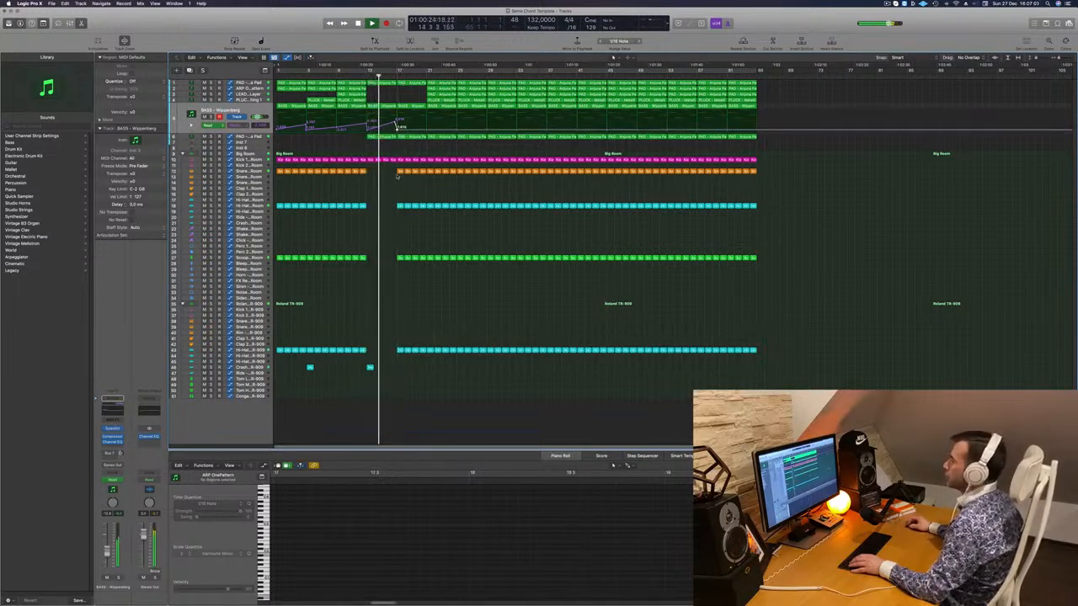
# - Delete the short drum regions just before the drop
pyautogui.moveTo(389, 171); pyautogui.dragTo(413, 311)
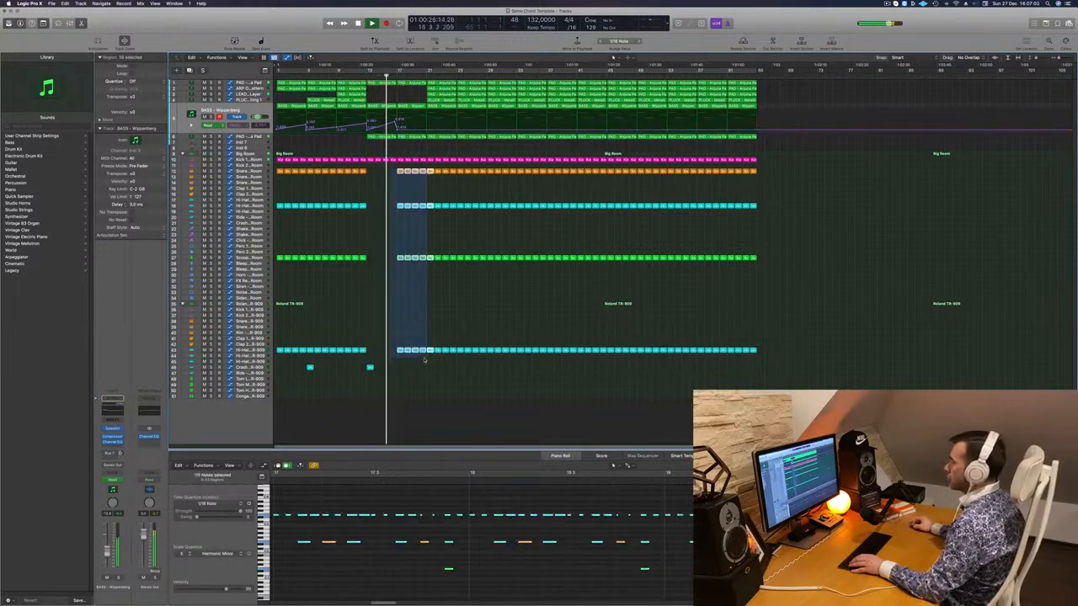
pyautogui.press('Delete')
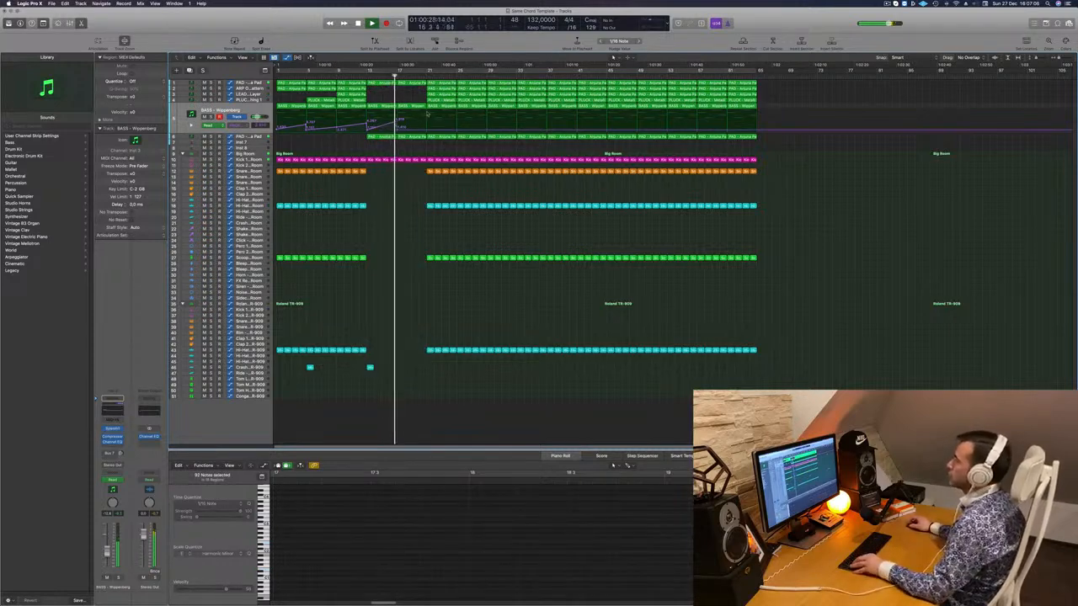
pyautogui.scroll(3, 427, 113)
pyautogui.click(250, 83)
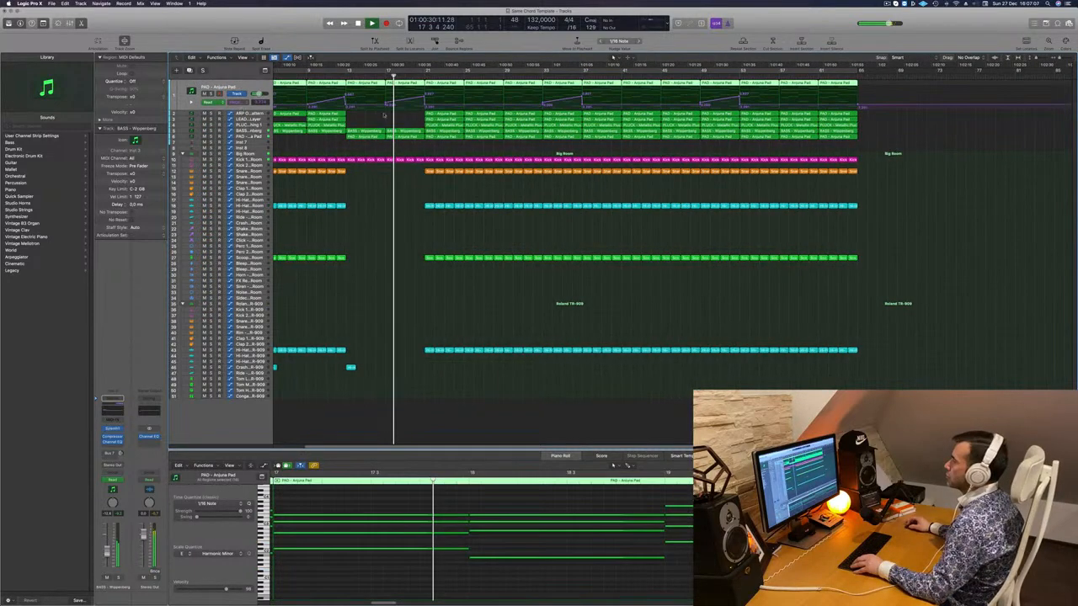
pyautogui.click(386, 104)
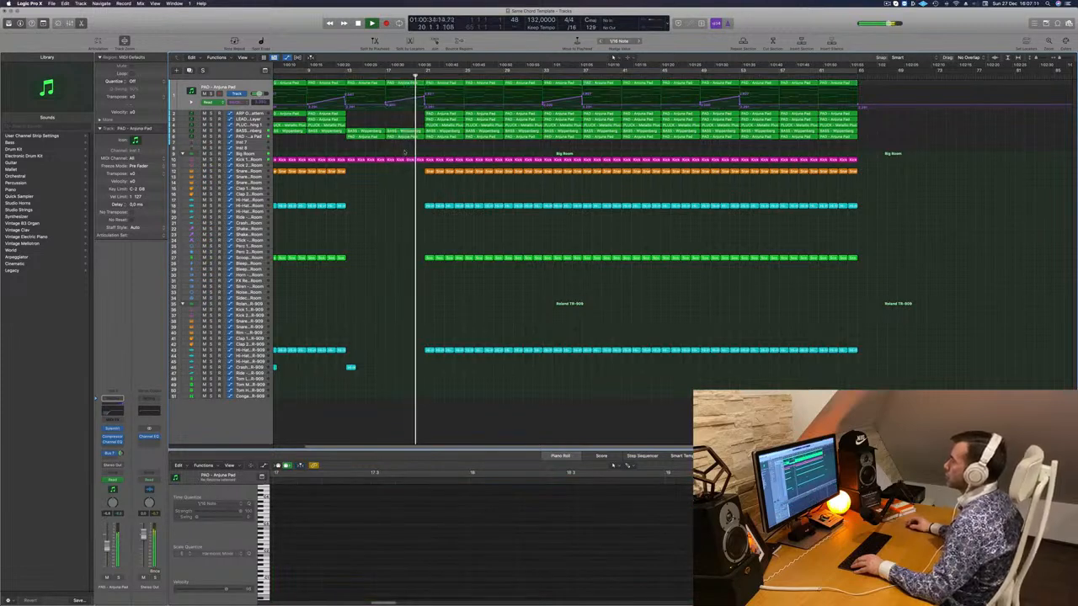
# - Delete the drum regions in bars 21–25, then select every region
pyautogui.click(337, 76)
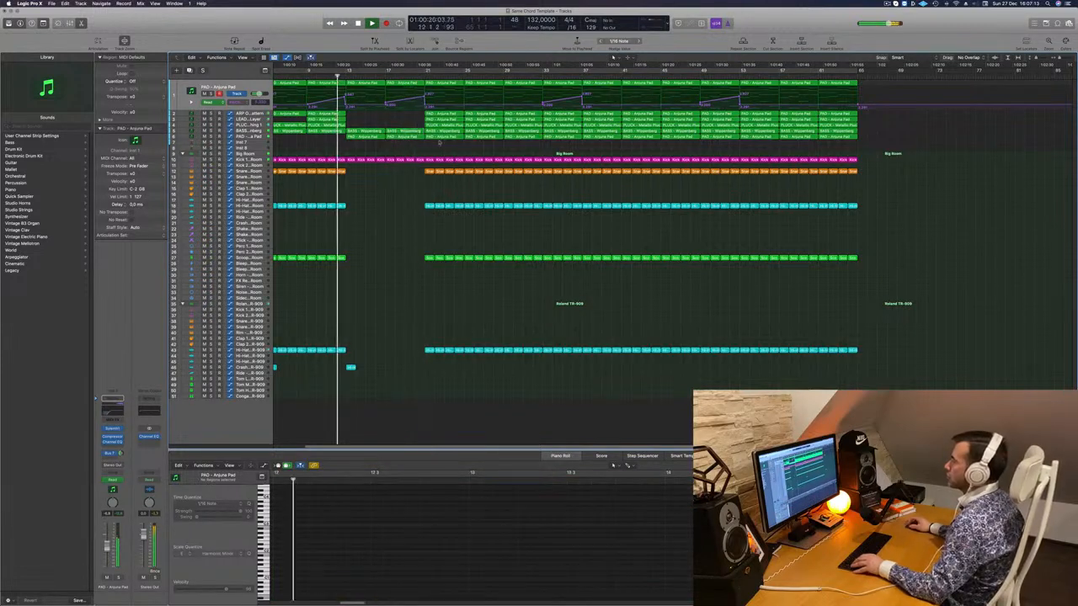
pyautogui.moveTo(429, 155); pyautogui.dragTo(460, 374)
pyautogui.press('Delete')
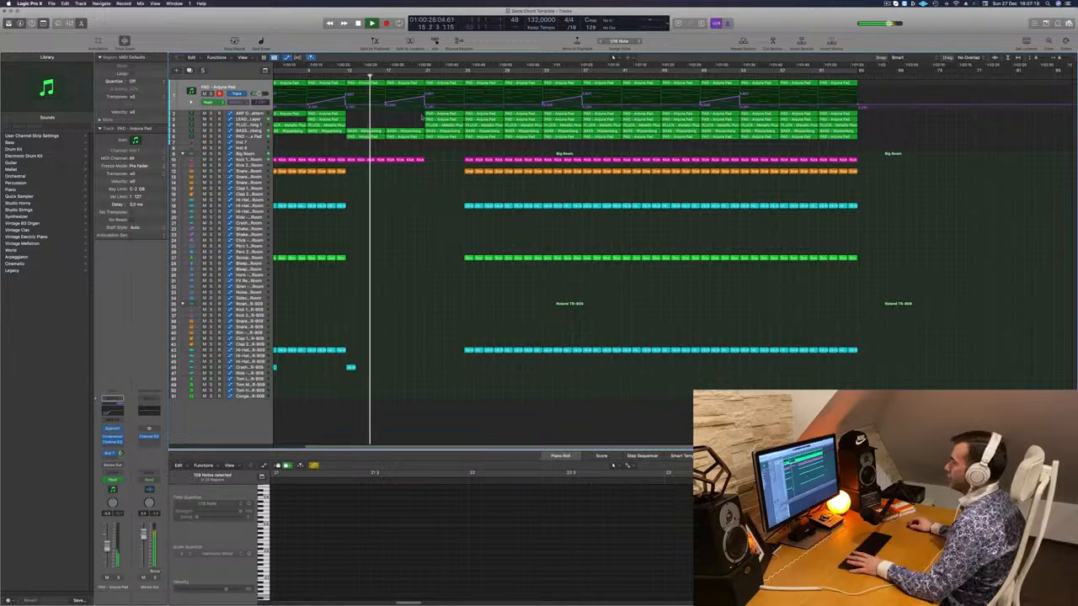
pyautogui.click(427, 114)
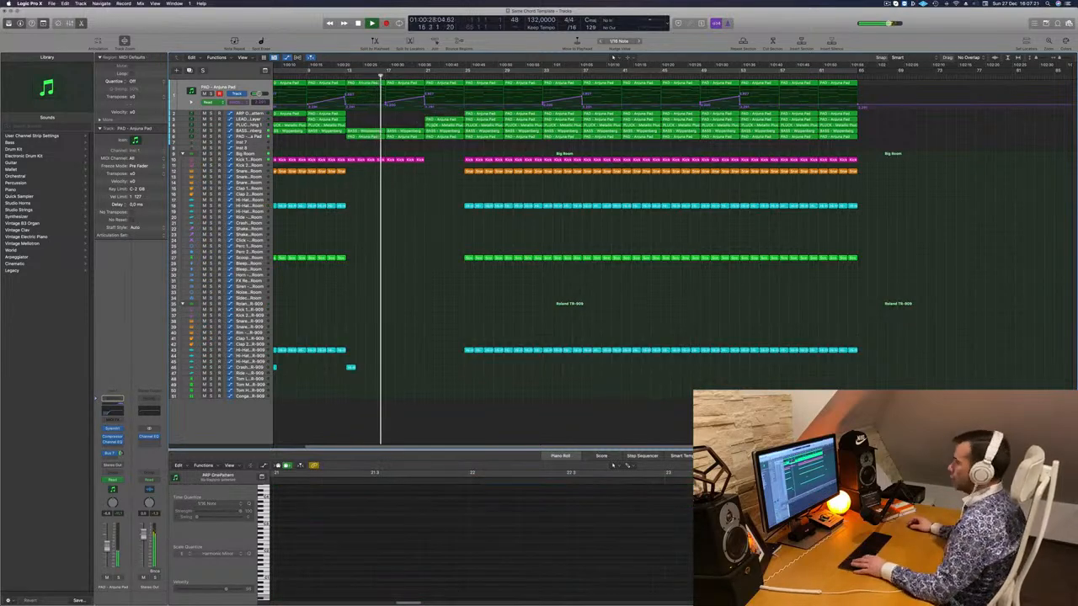
pyautogui.press('super+a')
# - Check the region context menus, then deselect all regions
pyautogui.rightClick(490, 118)
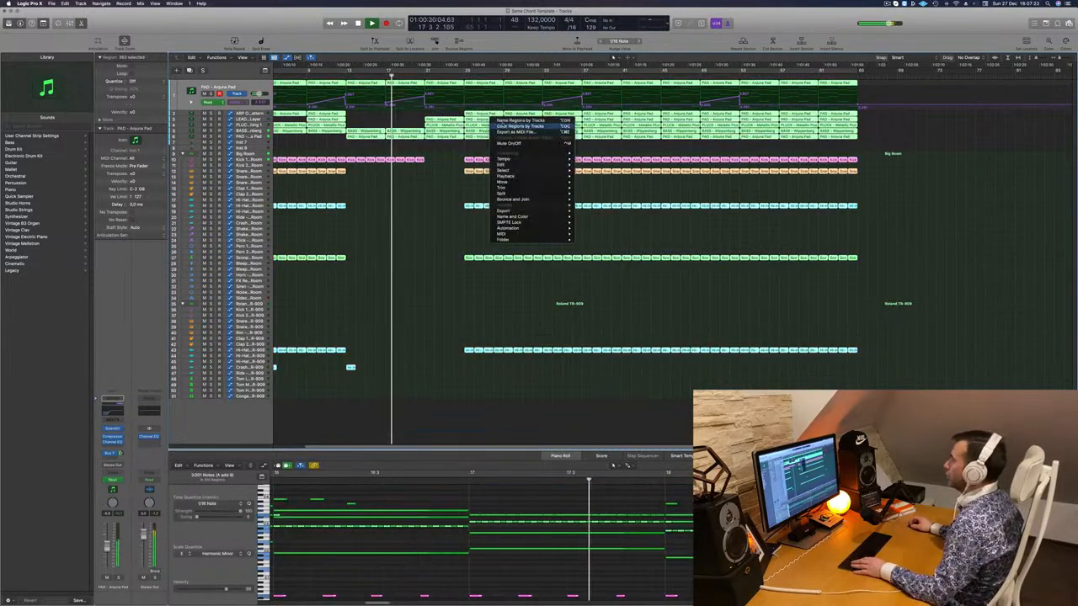
pyautogui.click(442, 135)
pyautogui.rightClick(485, 123)
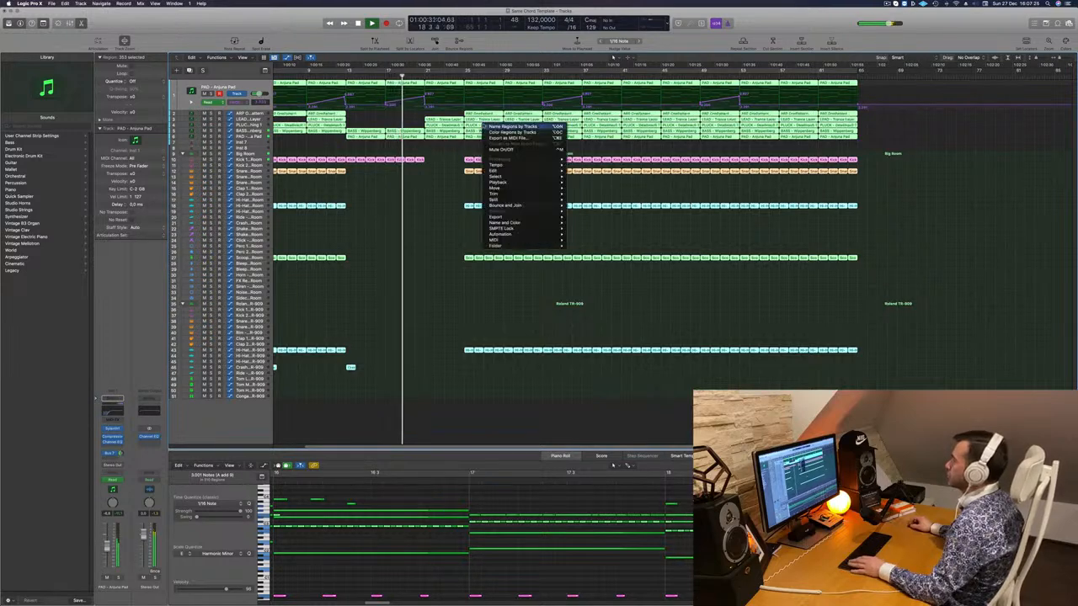
pyautogui.rightClick(445, 155)
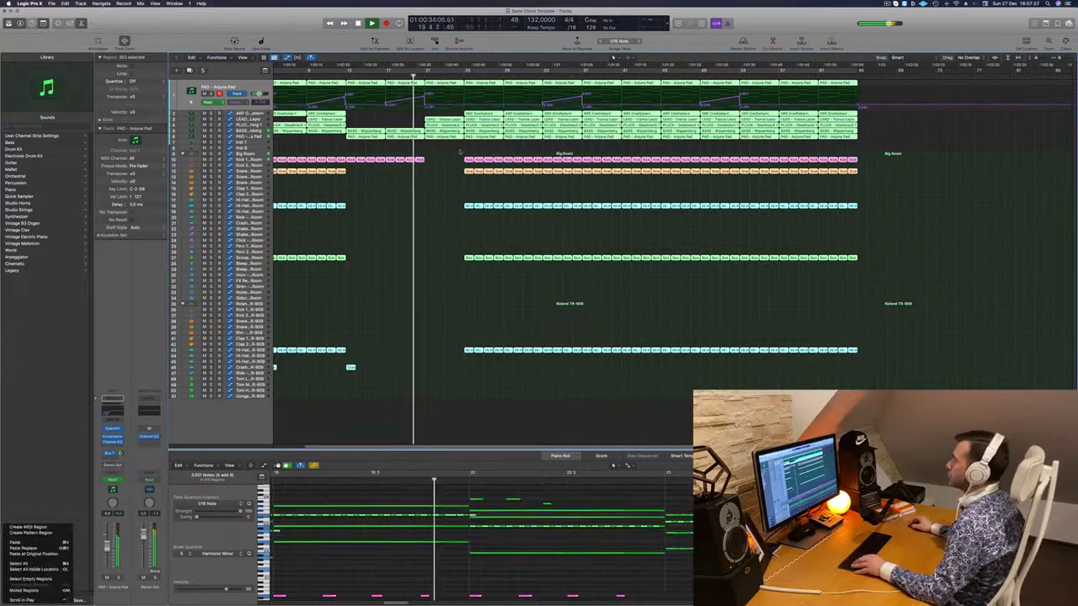
pyautogui.click(294, 104)
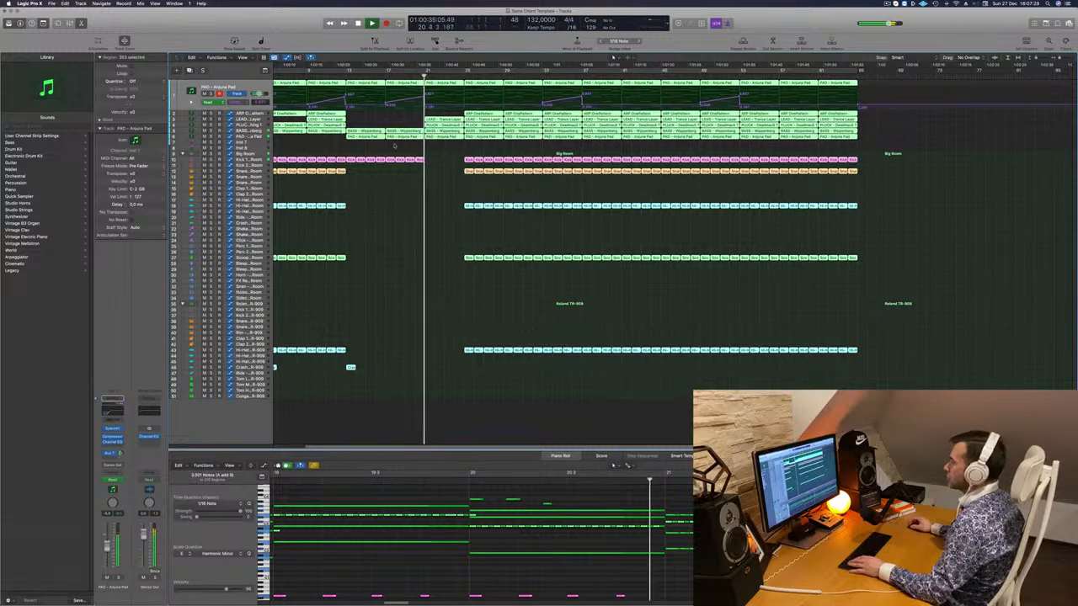
pyautogui.click(411, 112)
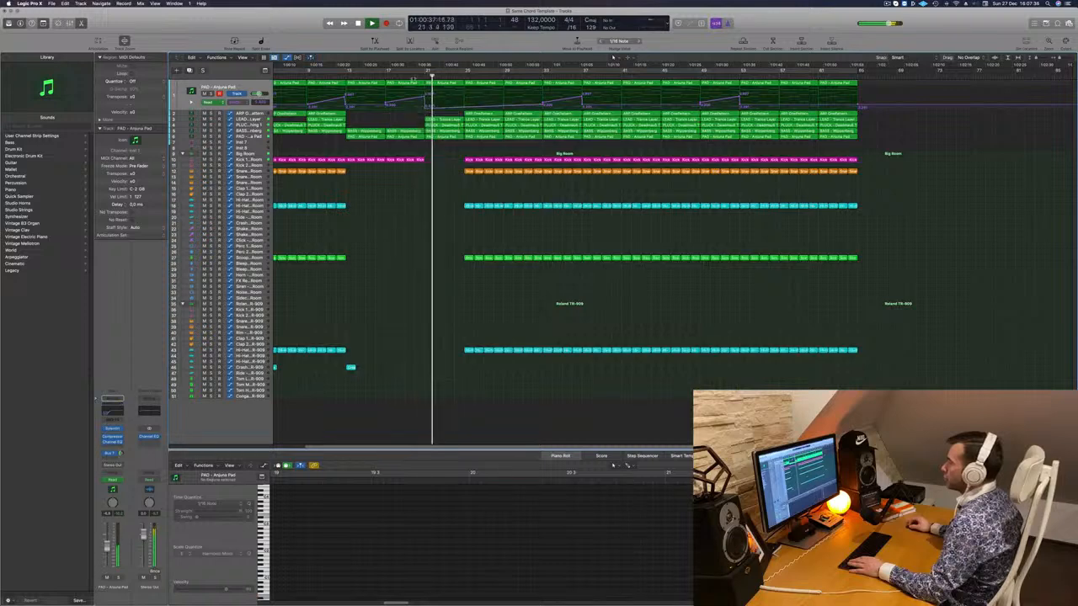
# - Add a BASS - Wippenberg automation point near bar 21 and pull it down to 0
pyautogui.click(413, 129)
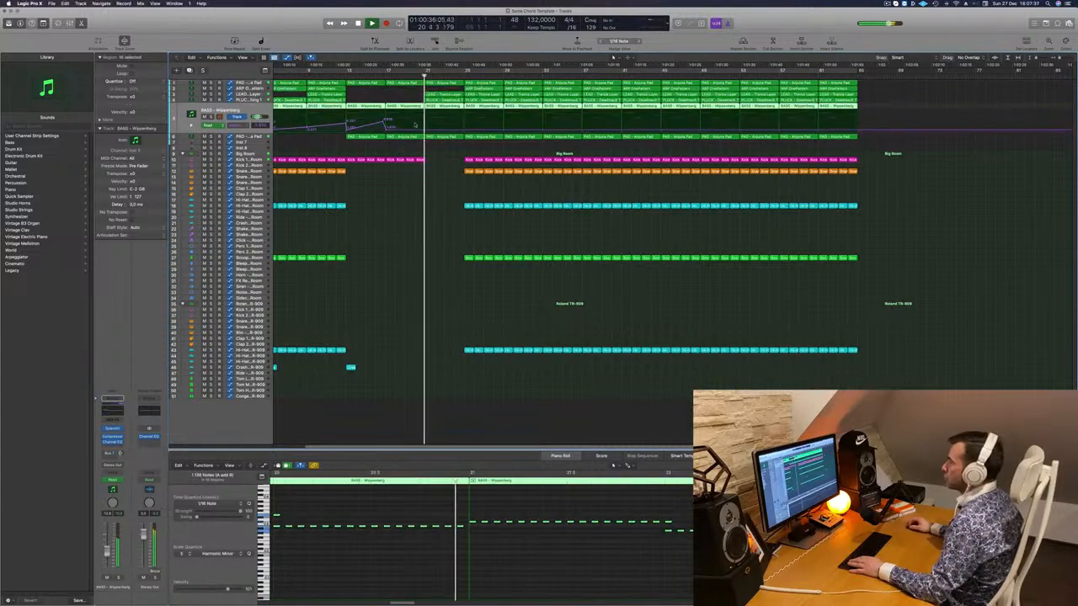
pyautogui.click(424, 131)
pyautogui.moveTo(424, 131); pyautogui.dragTo(424, 133)
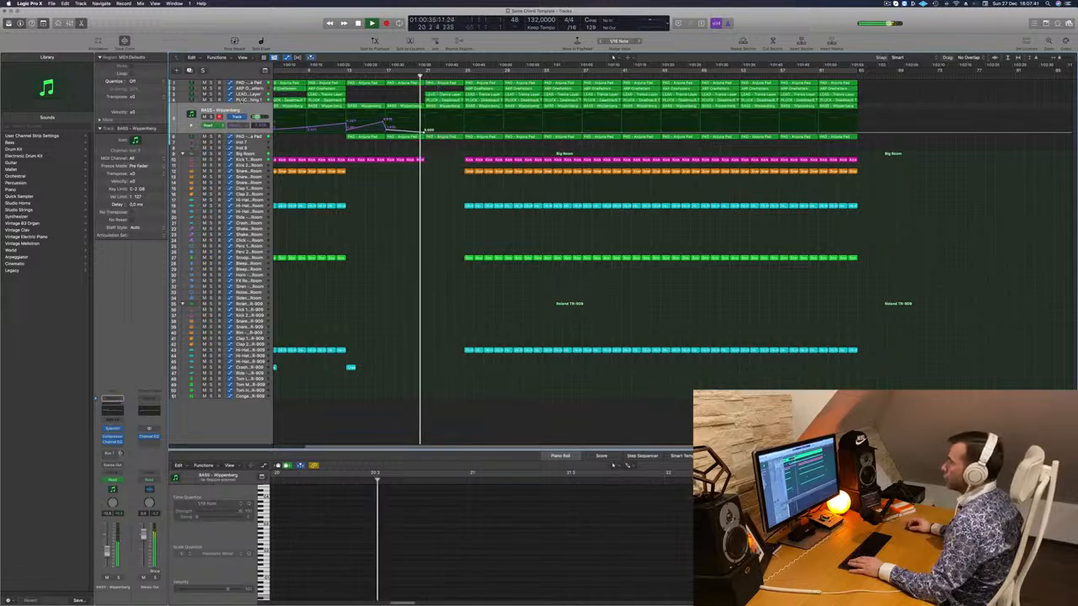
pyautogui.click(250, 95)
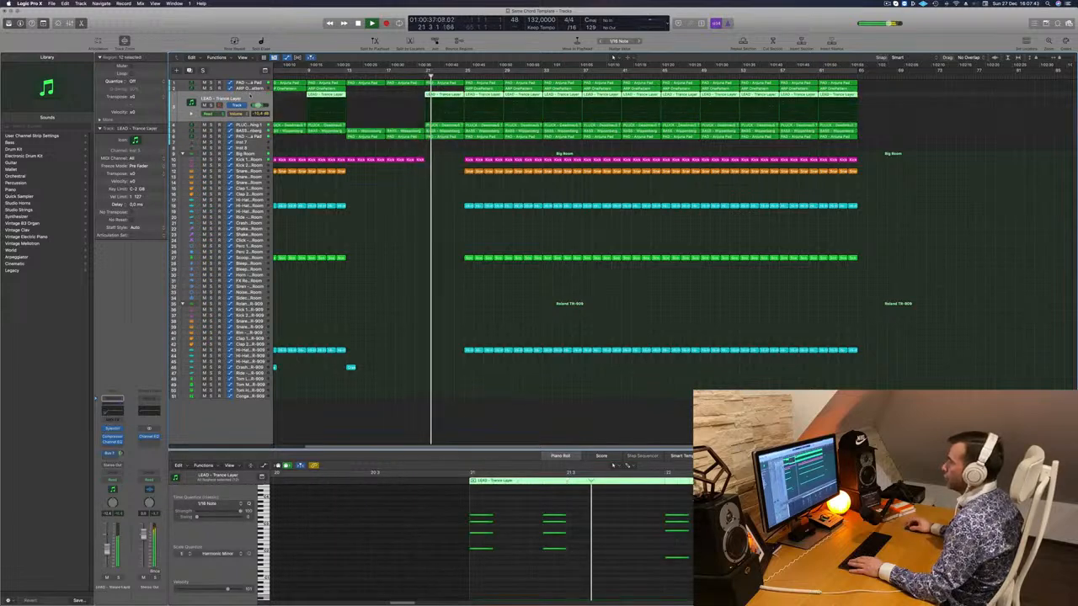
# - Delete the LEAD region at bar 21 and set PLUCK - Deadmau5 automation to Touch
pyautogui.click(441, 94)
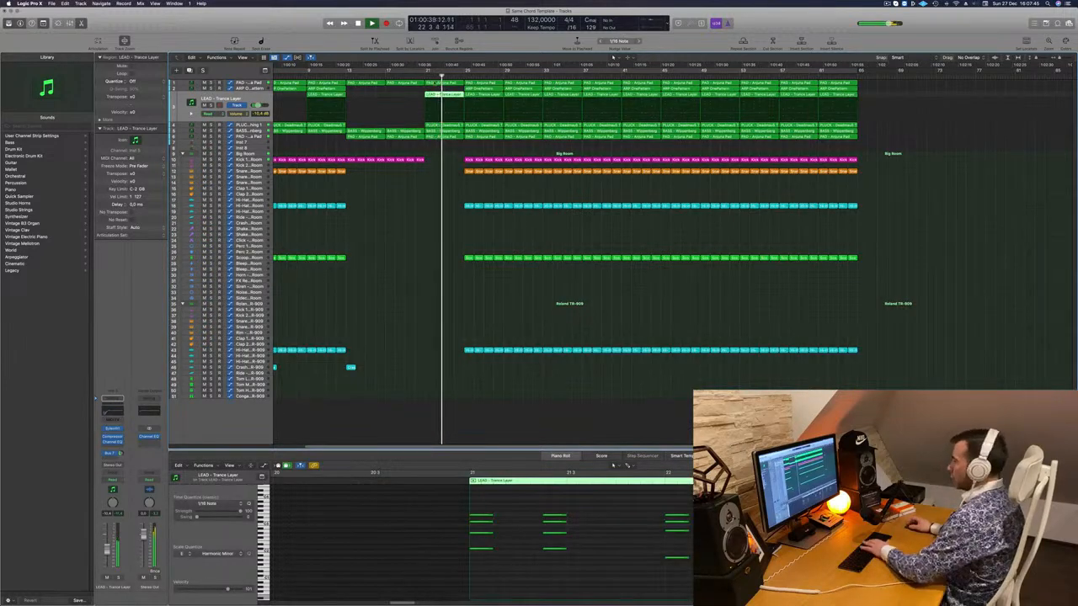
pyautogui.press('Delete')
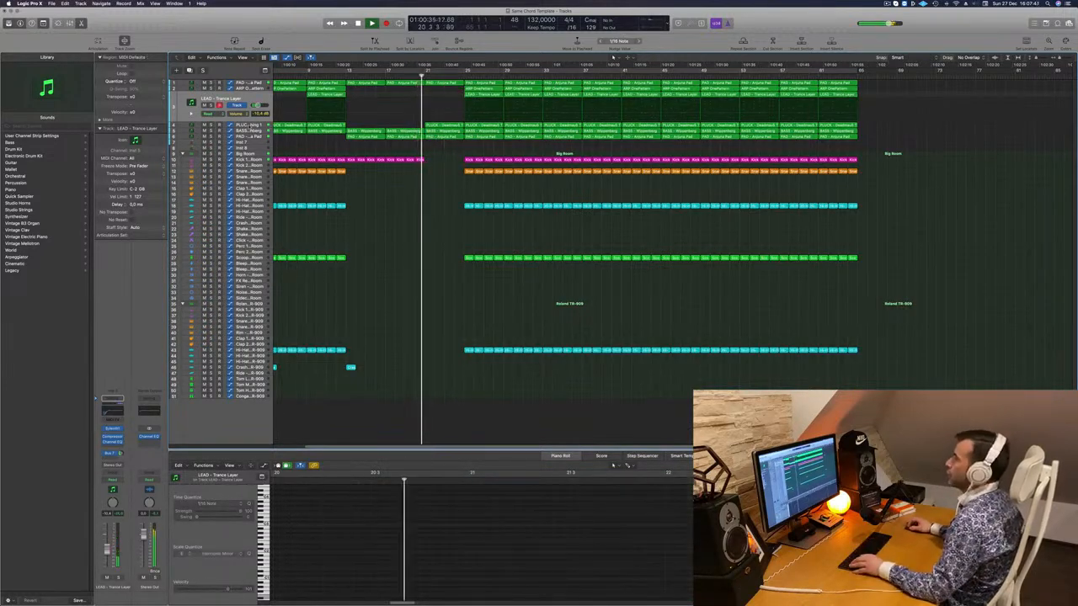
pyautogui.click(475, 105)
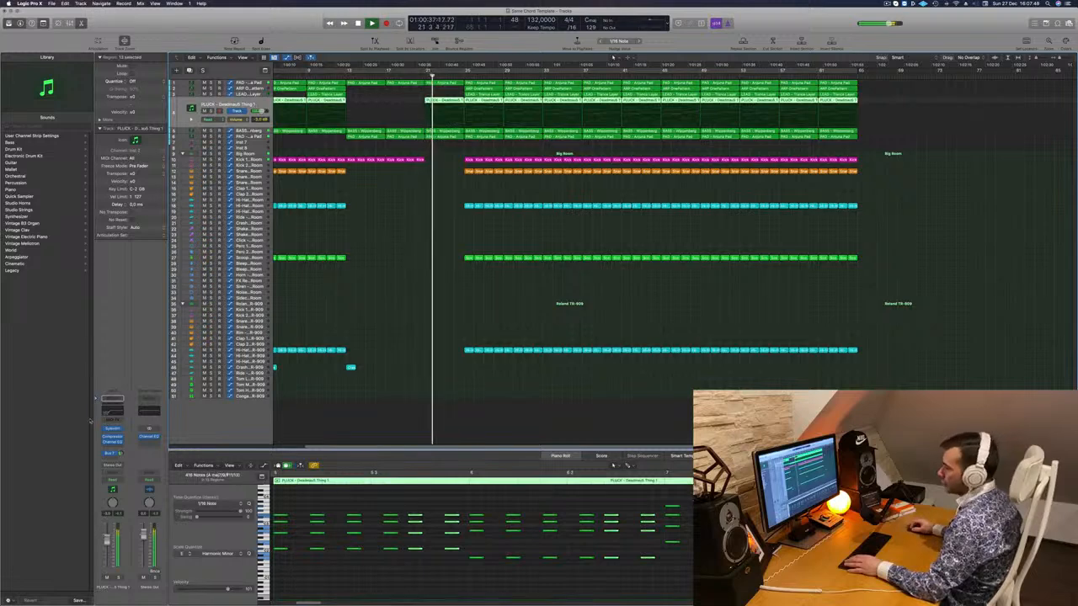
pyautogui.click(113, 481)
pyautogui.click(114, 486)
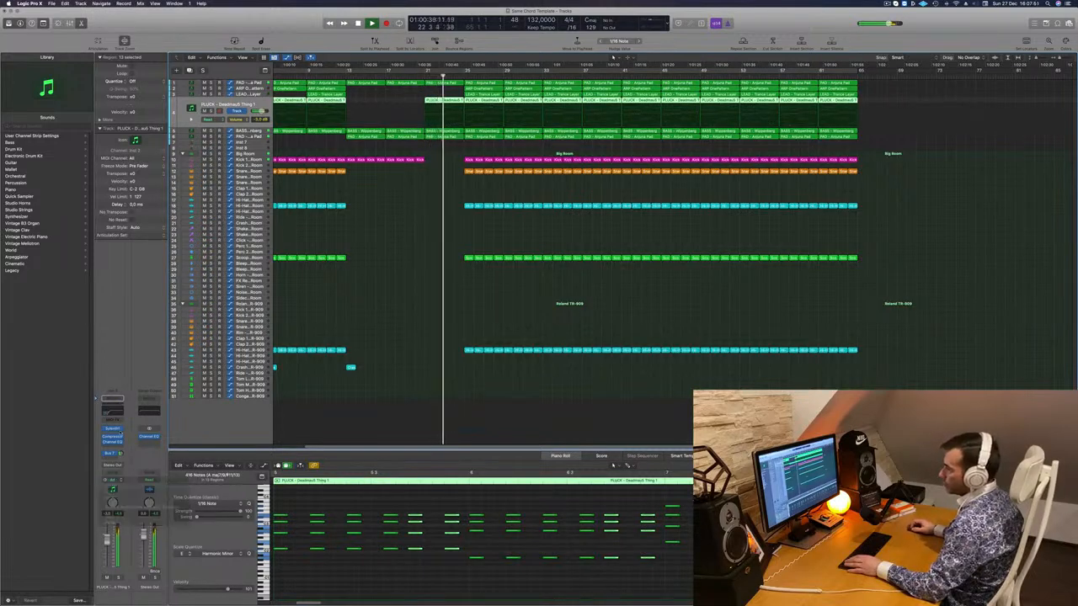
# - Record a Sylenth1 filter cutoff sweep around bar 21, close the synth and replay it
pyautogui.click(113, 429)
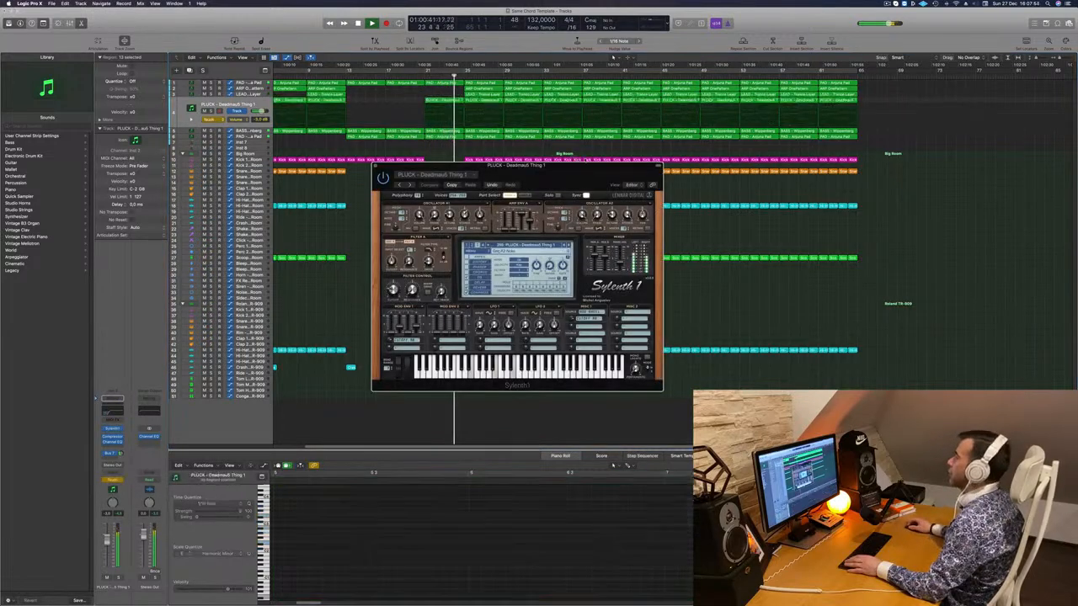
pyautogui.moveTo(582, 175); pyautogui.dragTo(694, 165)
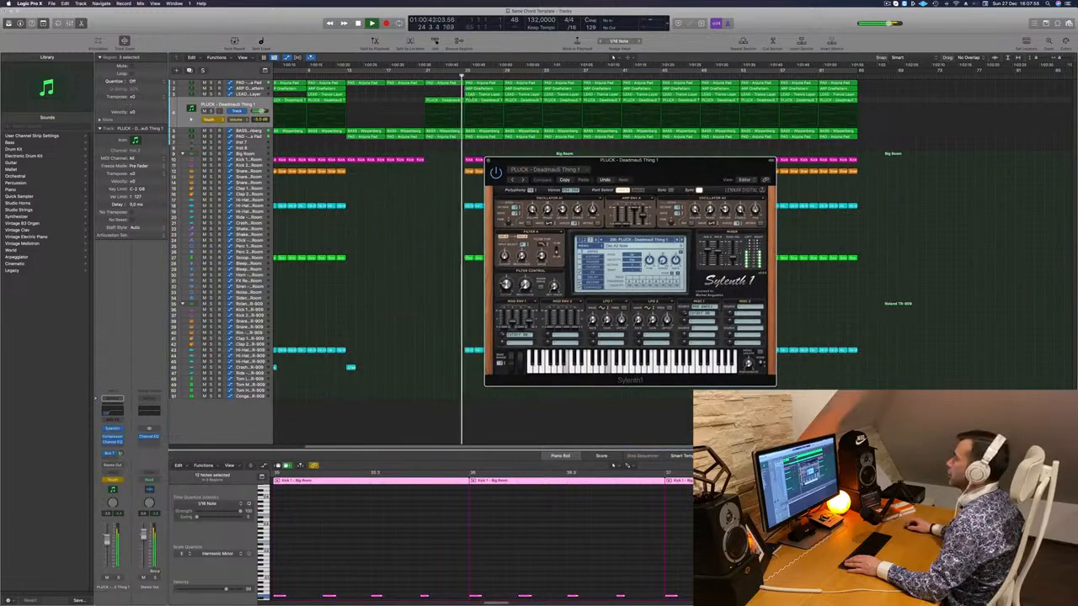
pyautogui.click(416, 76)
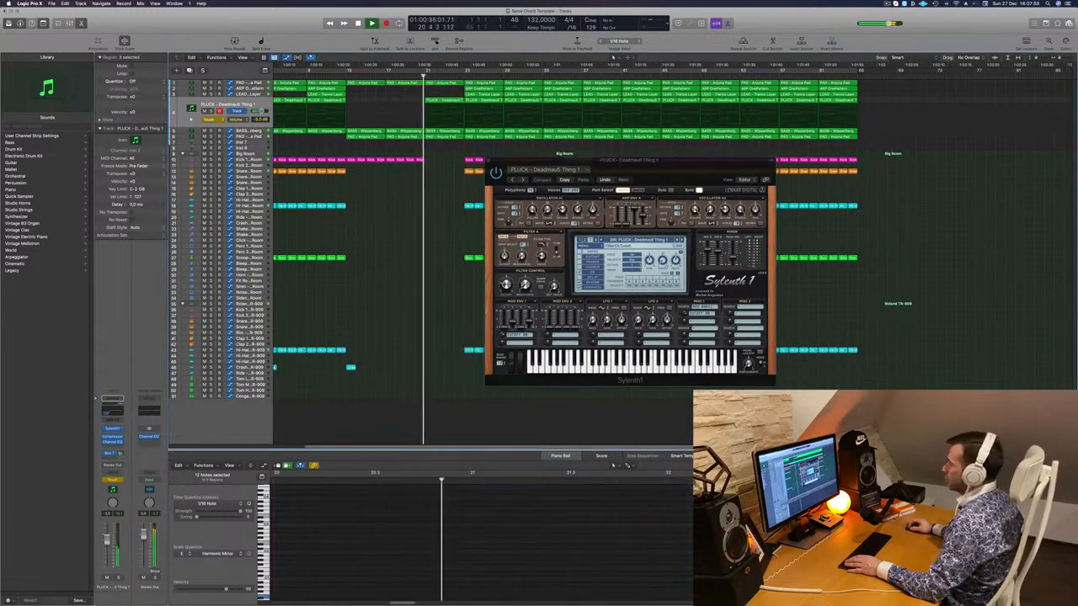
pyautogui.moveTo(504, 293); pyautogui.dragTo(503, 290)
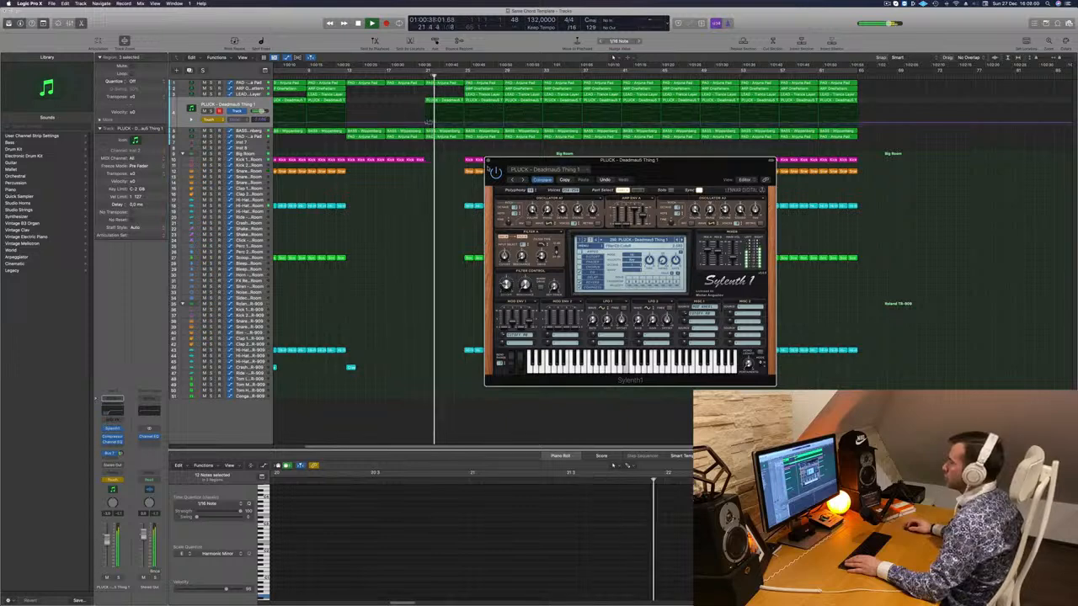
pyautogui.click(488, 160)
pyautogui.click(414, 74)
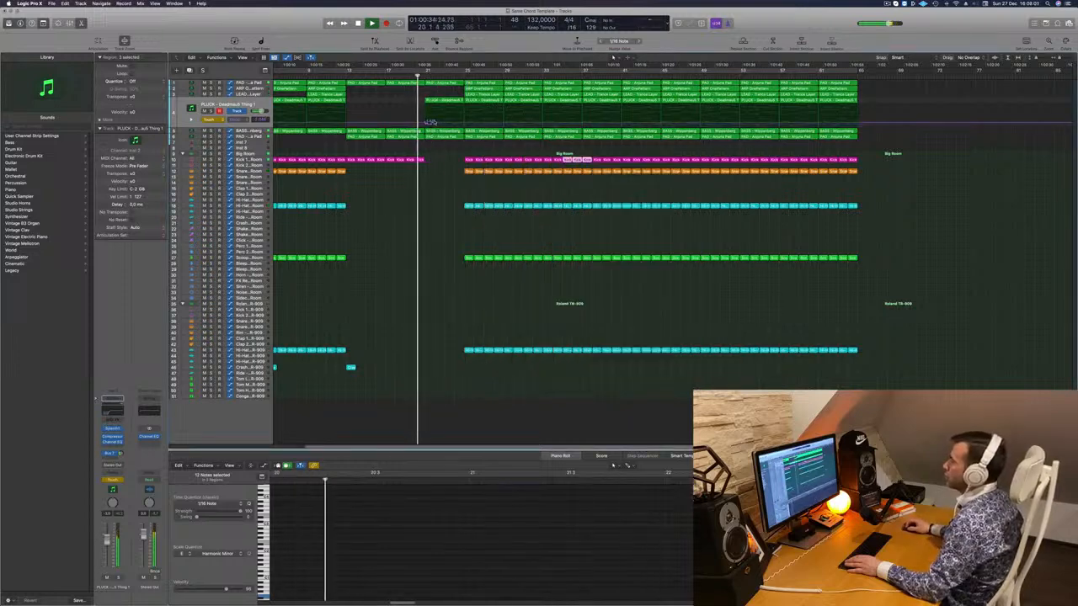
pyautogui.click(420, 124)
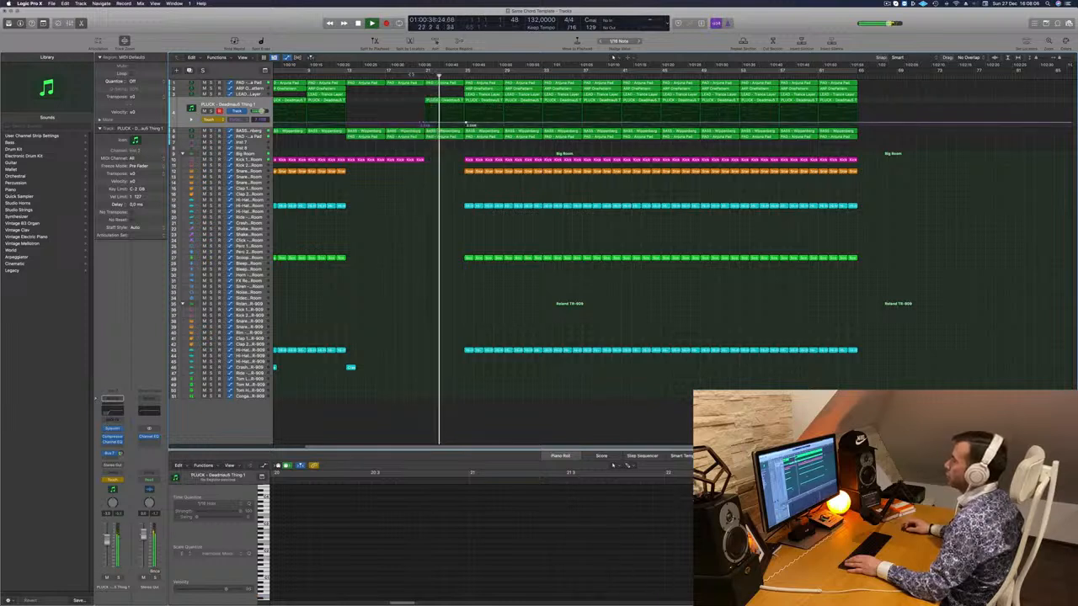
# - Delete the drum regions across five tracks where the drop begins
pyautogui.click(414, 75)
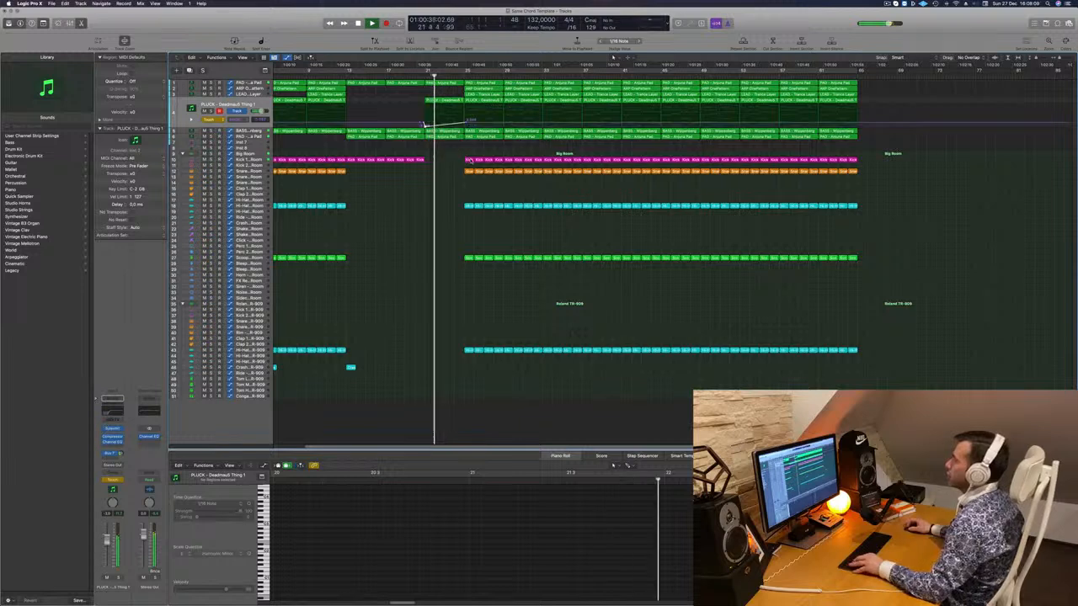
pyautogui.press('super+Right')
pyautogui.moveTo(460, 169); pyautogui.dragTo(479, 342)
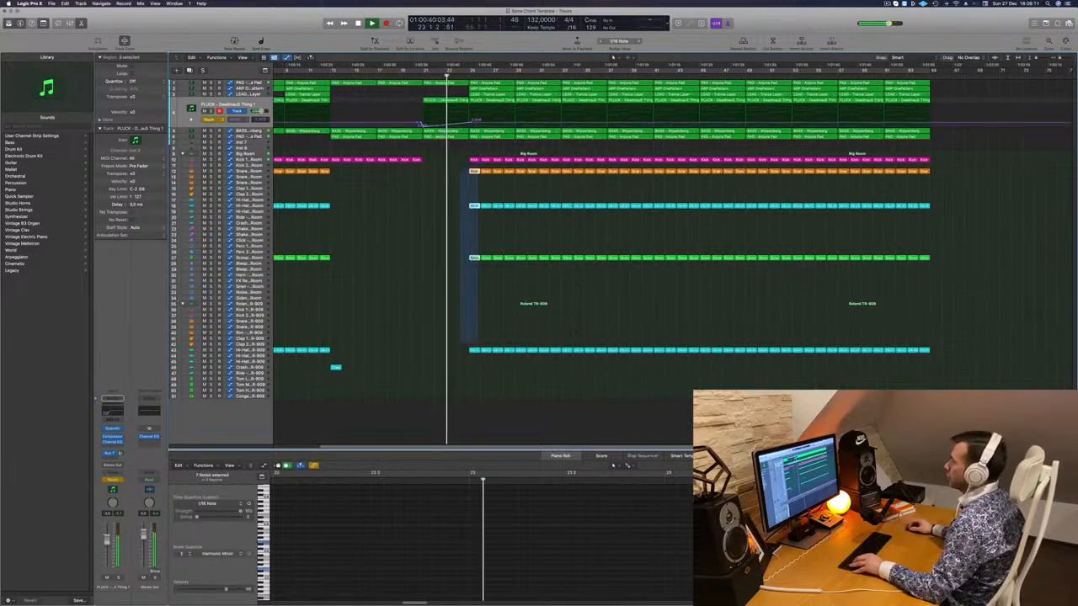
pyautogui.moveTo(468, 153); pyautogui.dragTo(511, 347)
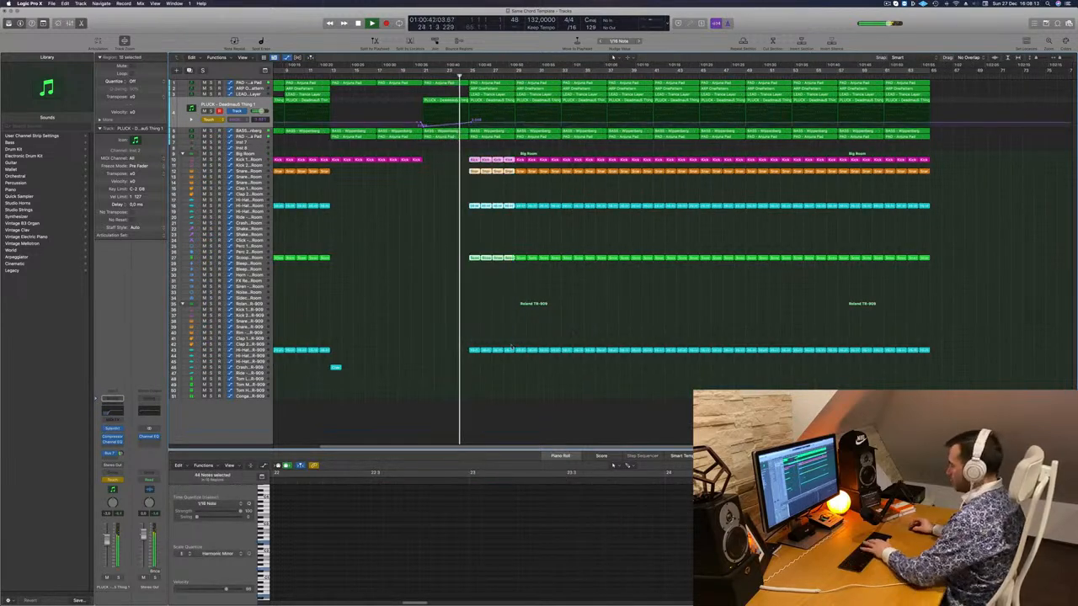
pyautogui.press('Delete')
# - Zoom back out and play the arrangement to review the drum gap
pyautogui.press('super+Left')
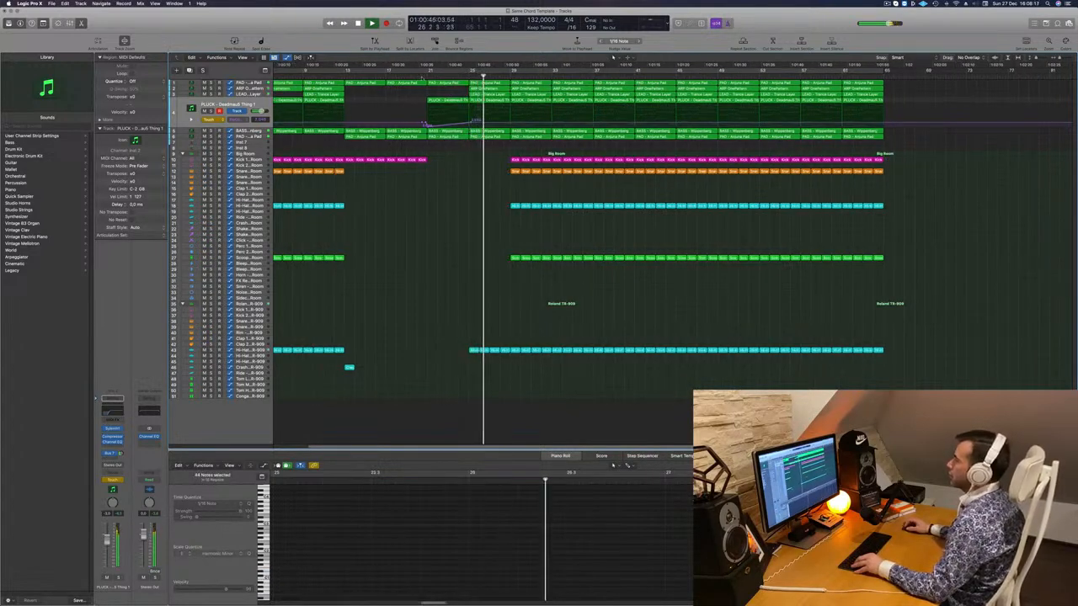
pyautogui.press('super+Right')
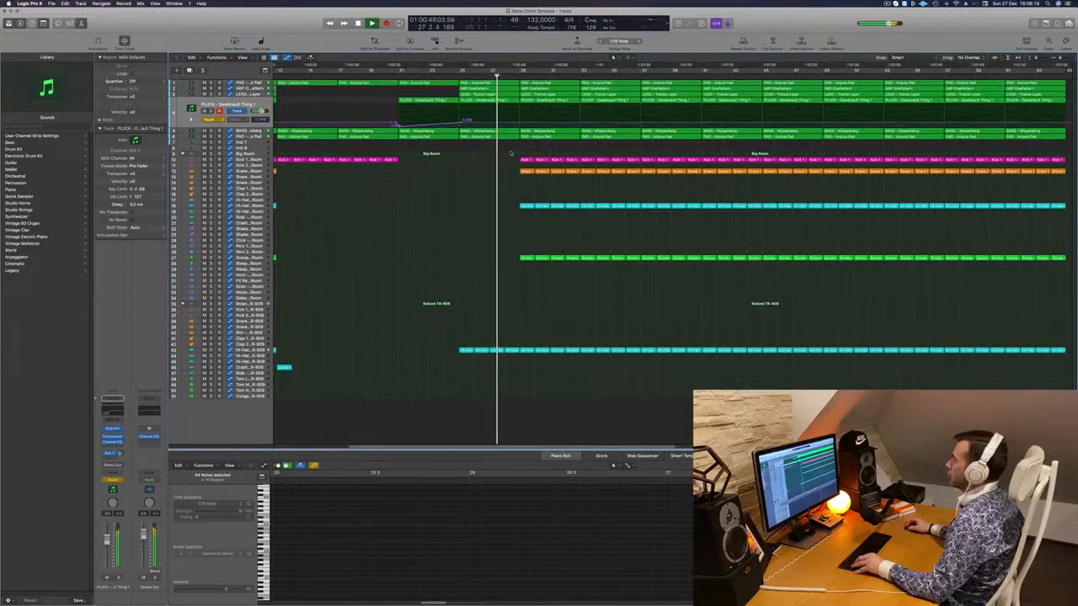
pyautogui.press('super+Left')
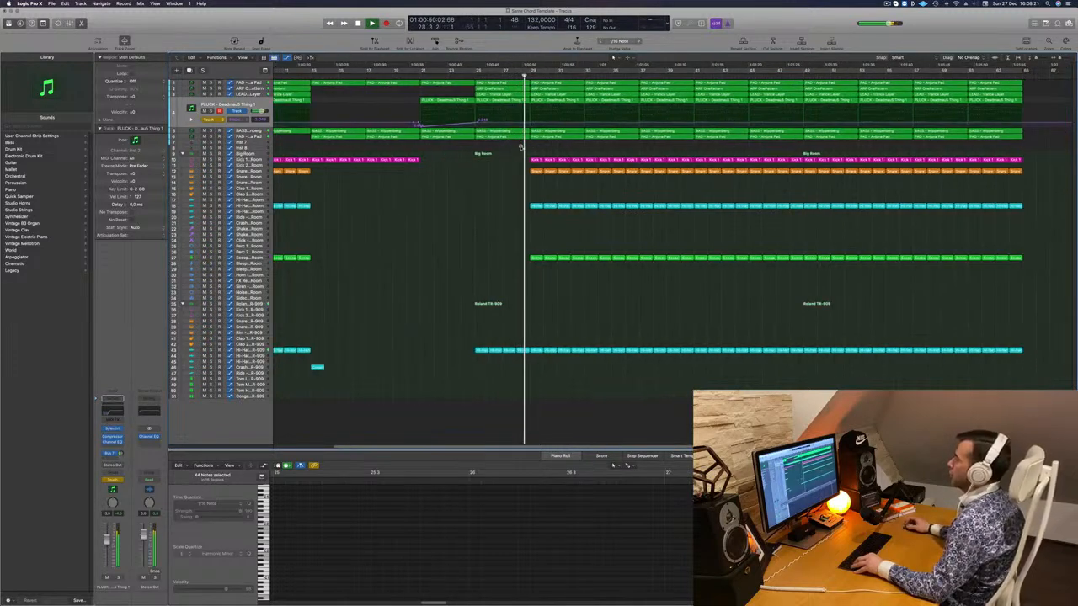
pyautogui.press('super+Left')
pyautogui.press('super+Left')
pyautogui.press('space')
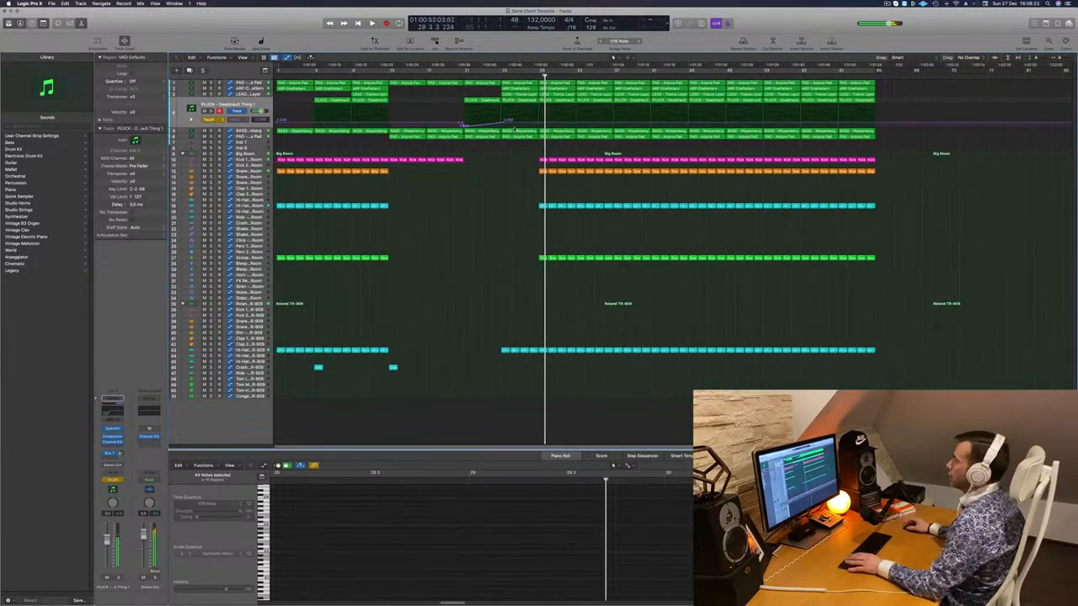
pyautogui.press('space')
pyautogui.press('super+Left')
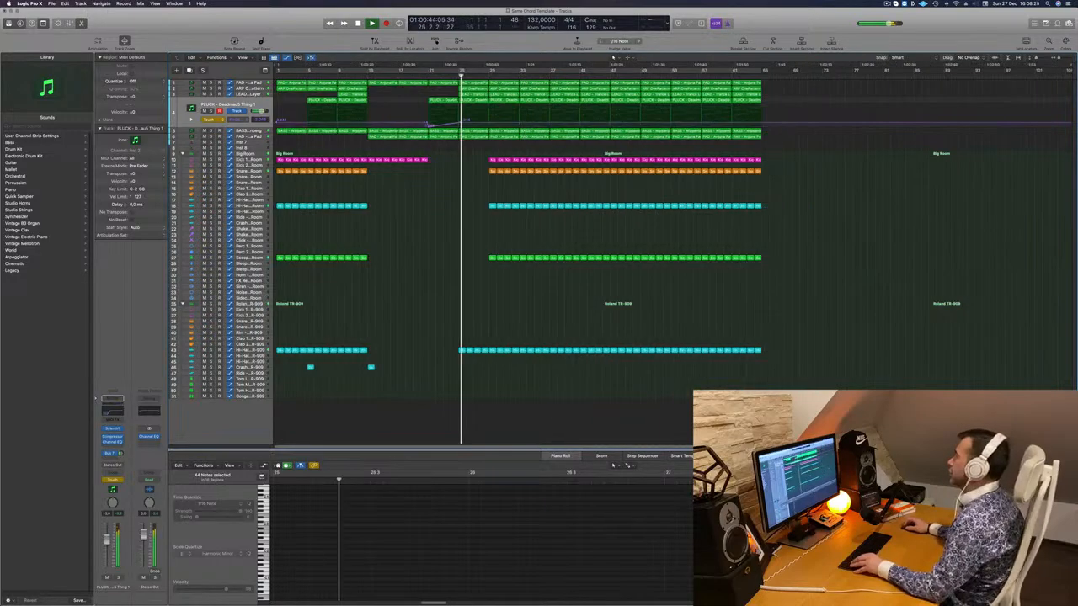